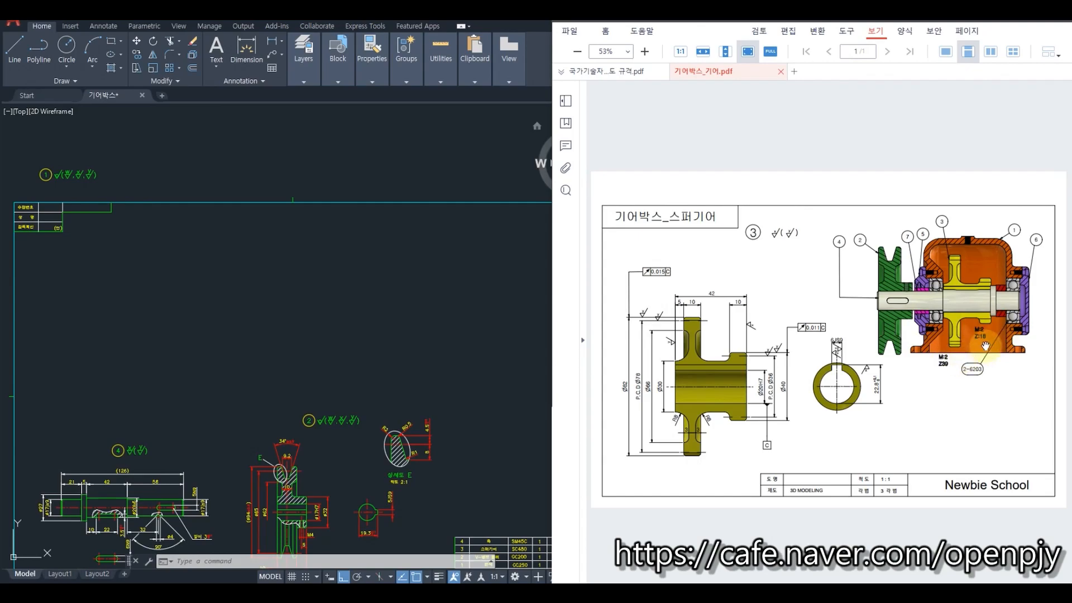
# - Switch to the KS drafting standards PDF and go to page 31 with the gear specification tables
pyautogui.click(625, 71)
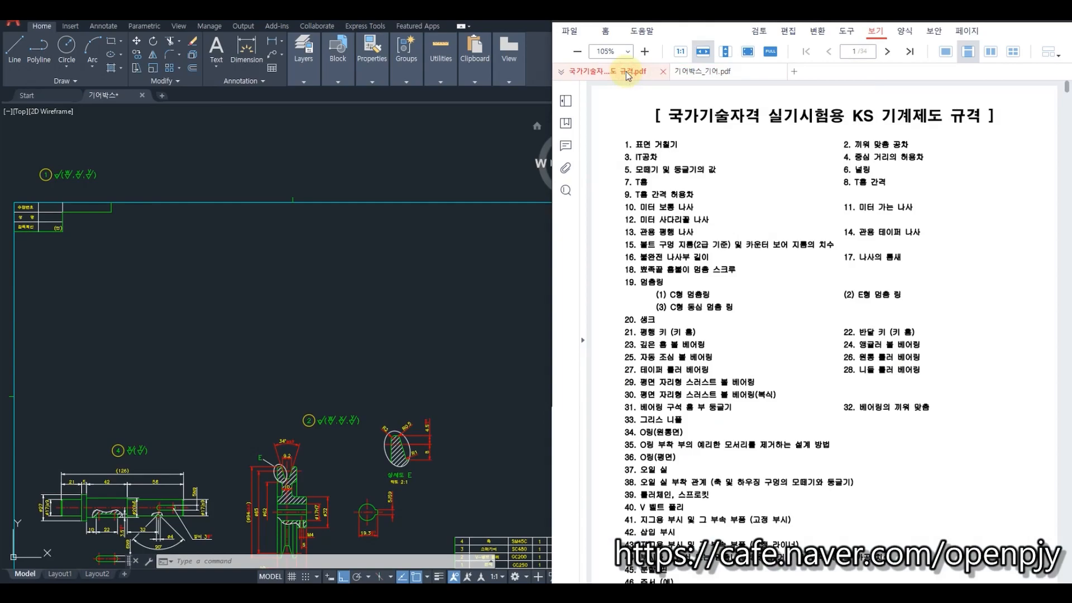
pyautogui.click(861, 51)
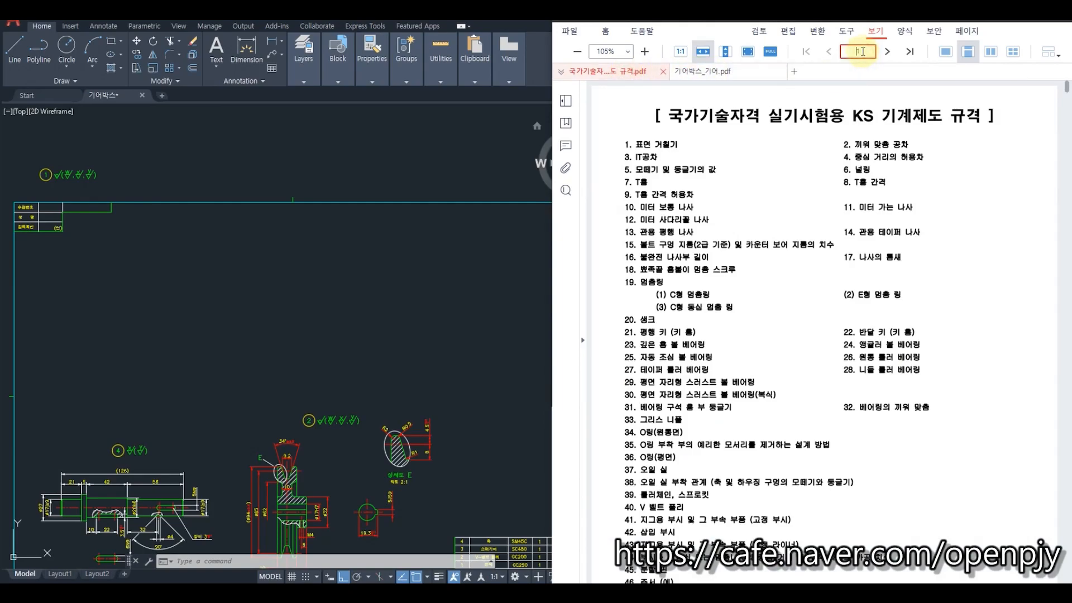
pyautogui.write('31')
pyautogui.press('Return')
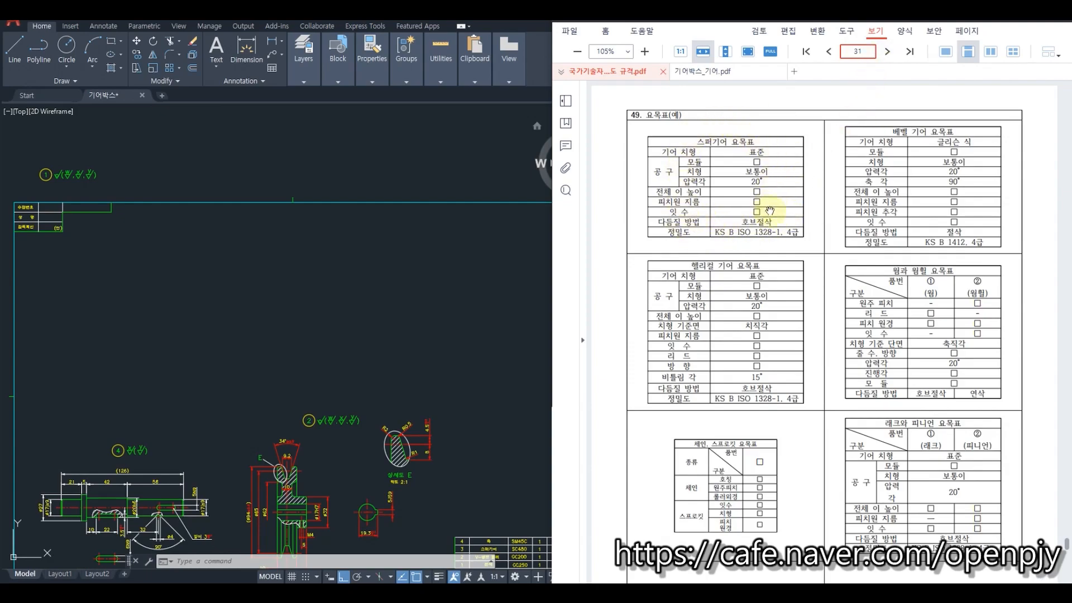
# - Draw an 80 mm horizontal line in the empty area of the AutoCAD gearbox sheet as the table's bottom edge
pyautogui.click(413, 300)
pyautogui.moveTo(481, 355)
pyautogui.mouseDown(button='middle')
pyautogui.moveTo(433, 327)
pyautogui.moveTo(434, 317)
pyautogui.mouseUp(button='middle')
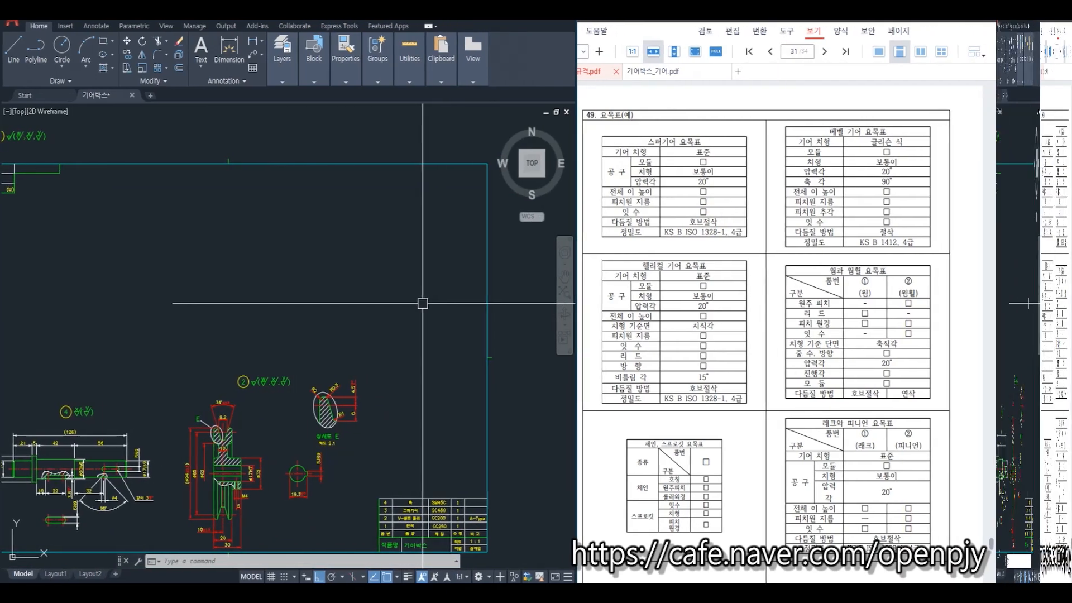
pyautogui.click(372, 314)
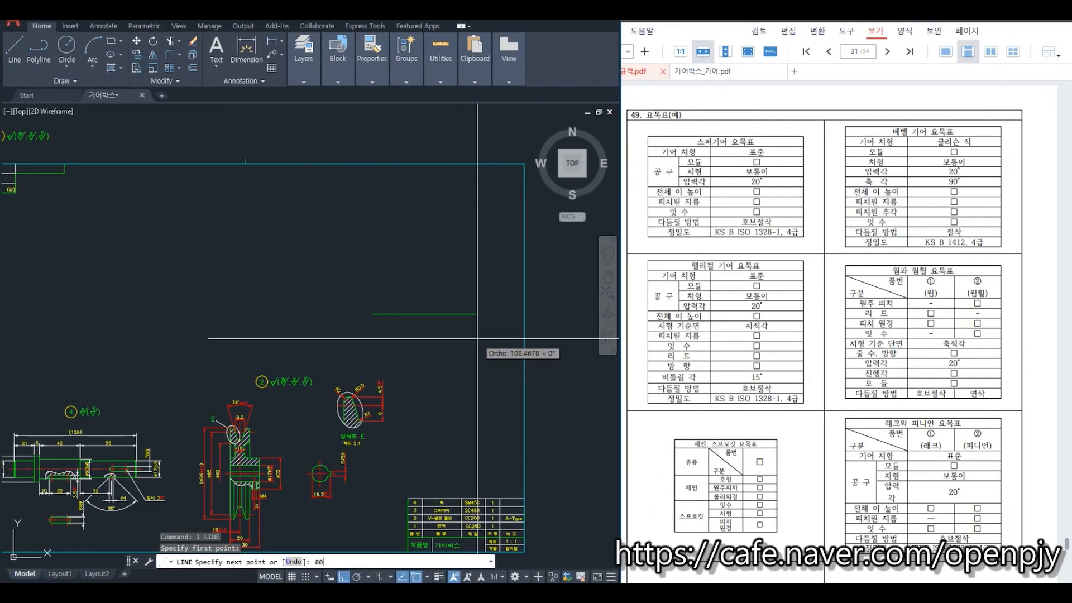
pyautogui.write('80')
pyautogui.press('Return')
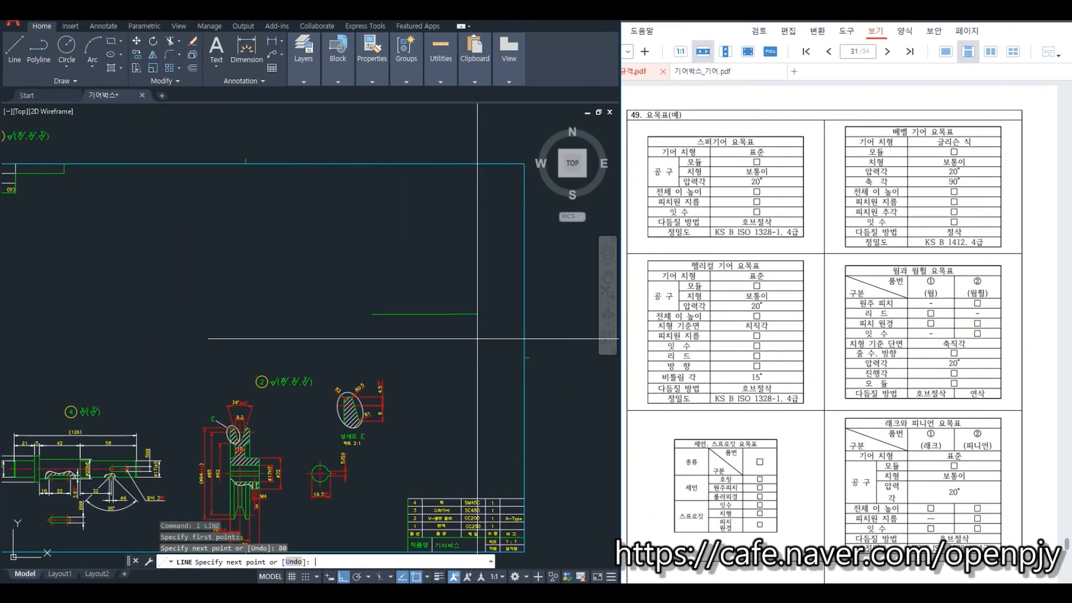
pyautogui.press('Return')
# - Offset the line upward repeatedly at 8 mm to make ten table rows, and add a 10 mm title row above them
pyautogui.scroll(2, 399, 325)
pyautogui.moveTo(399, 326); pyautogui.dragTo(415, 365, button='middle')
pyautogui.write('o')
pyautogui.press('Return')
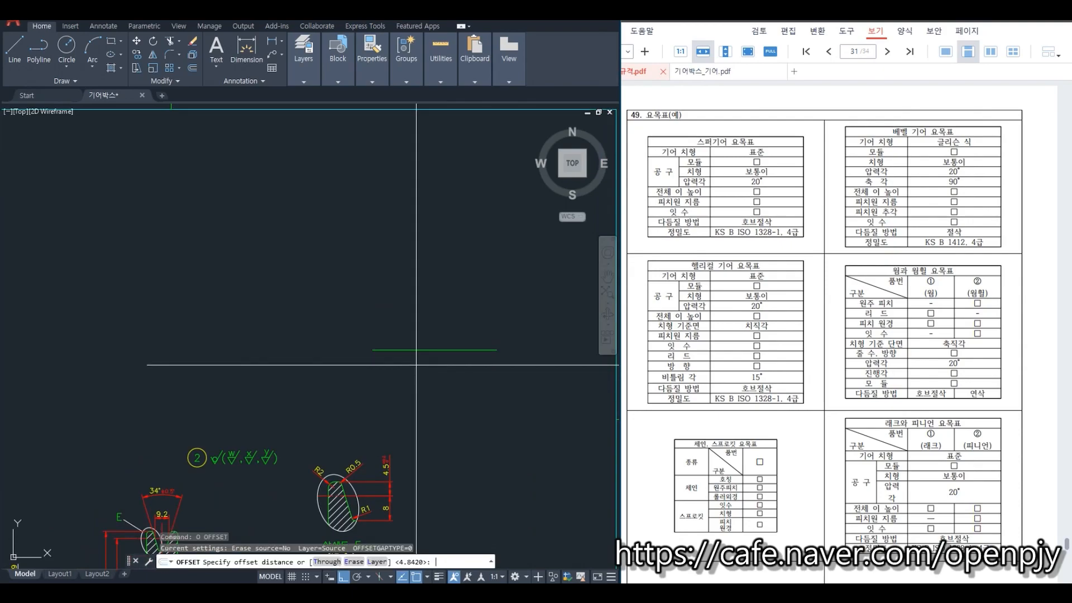
pyautogui.write('8')
pyautogui.press('Return')
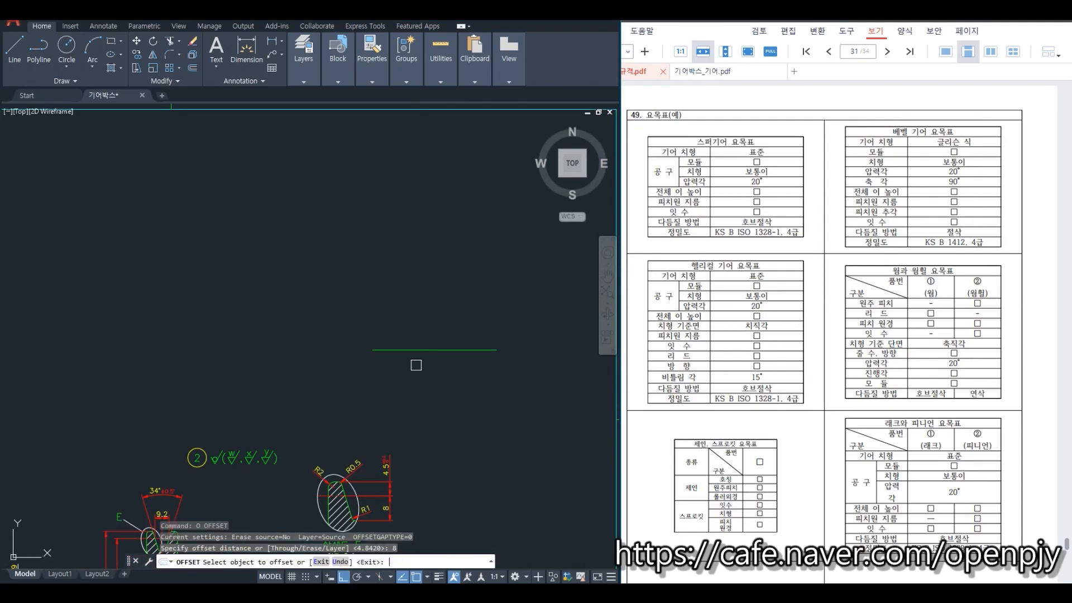
pyautogui.click(485, 350)
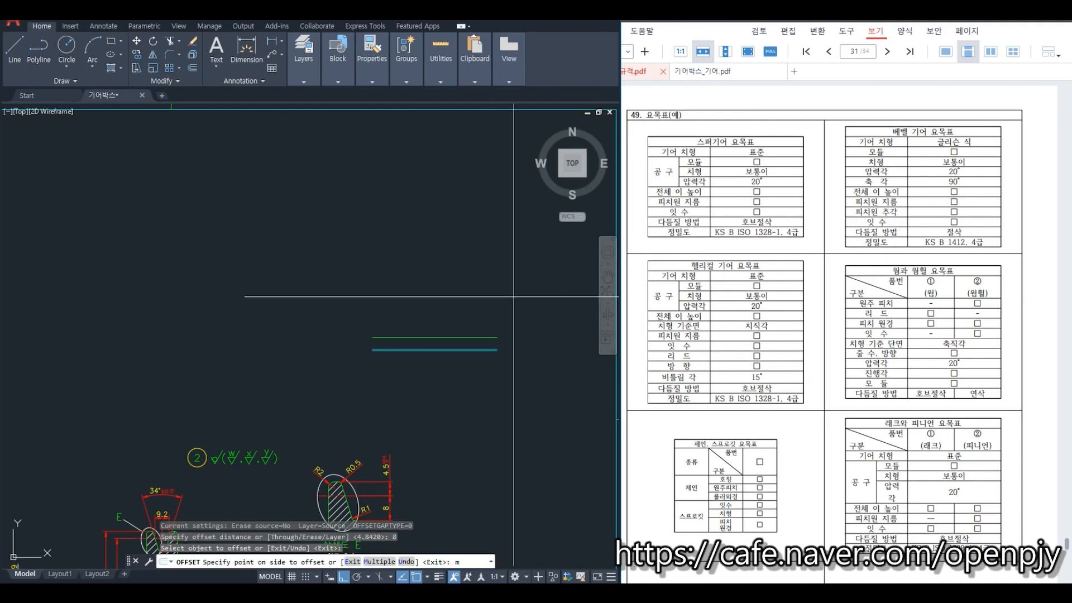
pyautogui.press('Return')
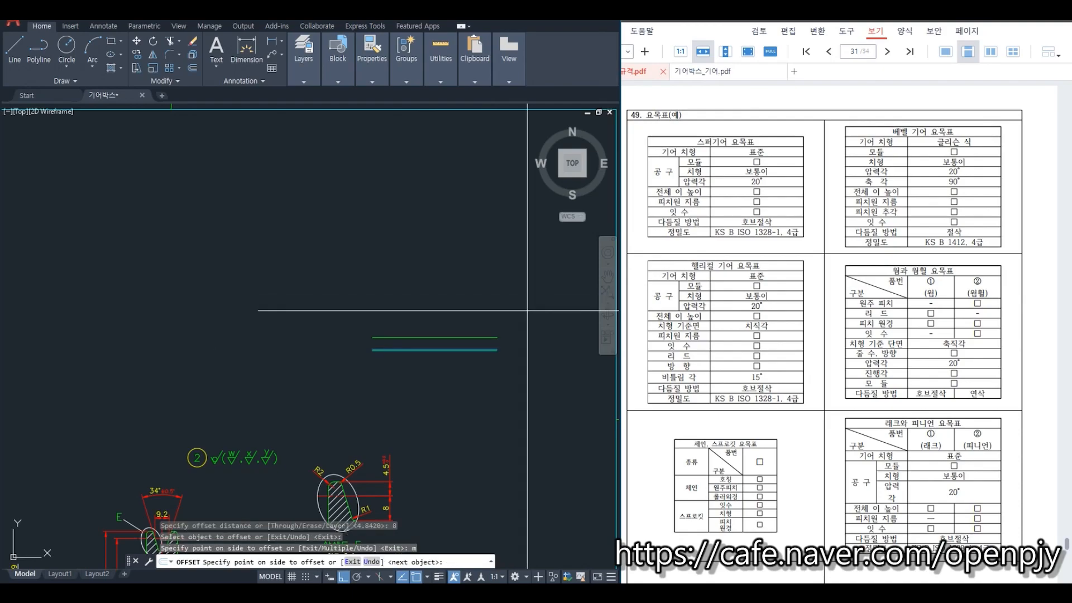
pyautogui.click(519, 311)
pyautogui.click(519, 311)
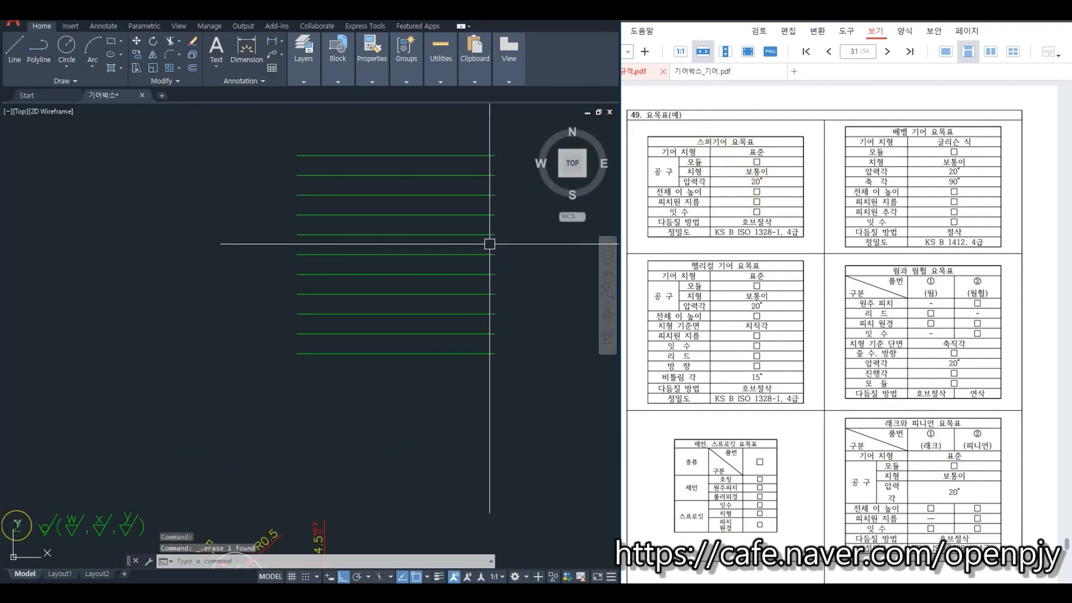
pyautogui.moveTo(487, 243); pyautogui.dragTo(468, 304, button='middle')
pyautogui.write('o')
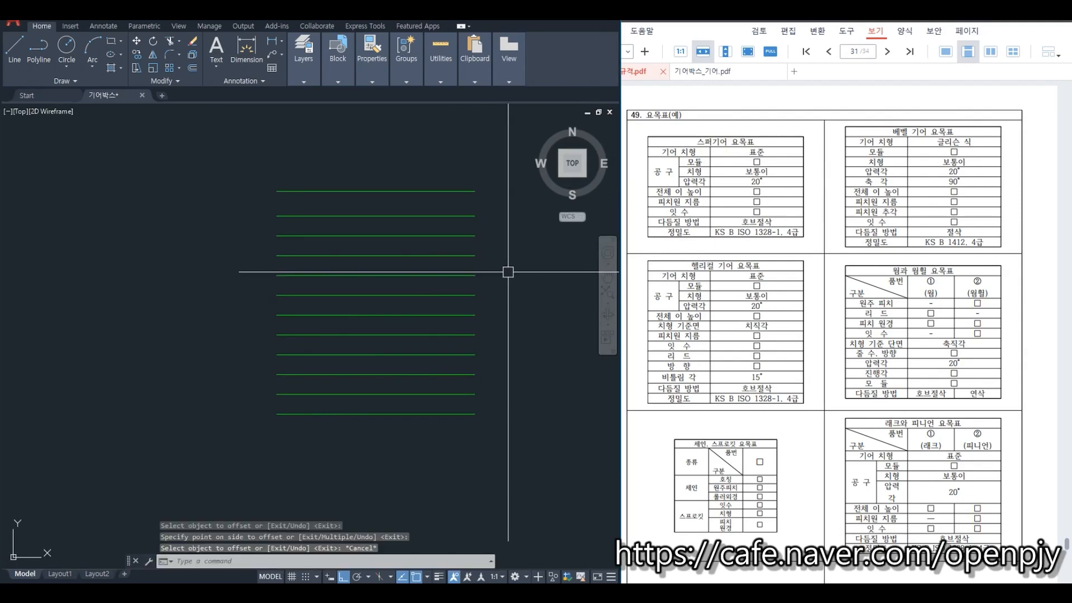
# - Close both sides of the table with vertical lines joining the ends of the top and bottom row lines
pyautogui.write('l')
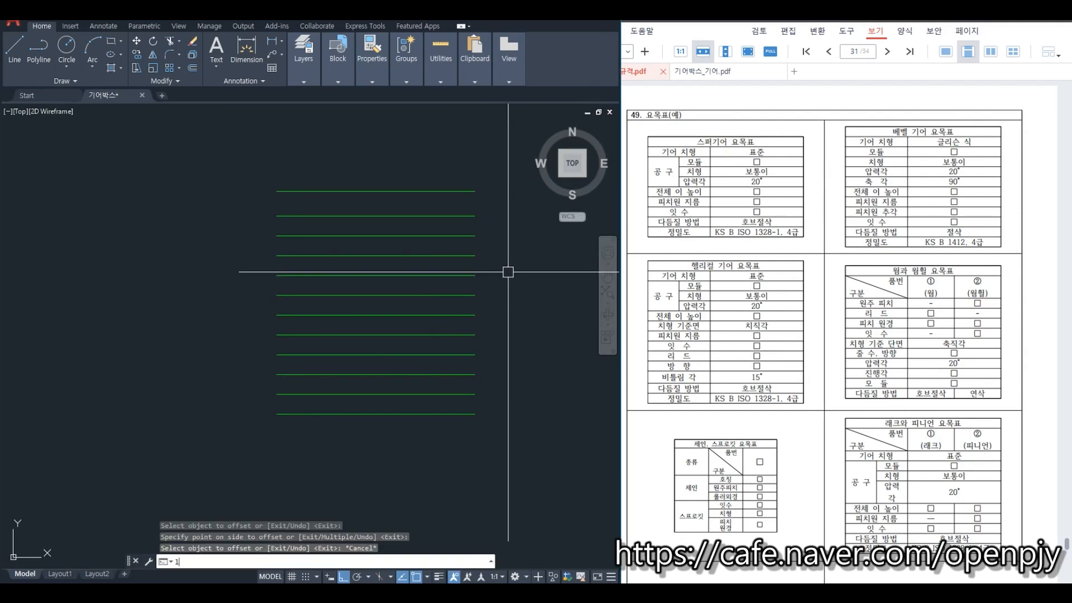
pyautogui.press('Return')
pyautogui.click(474, 190)
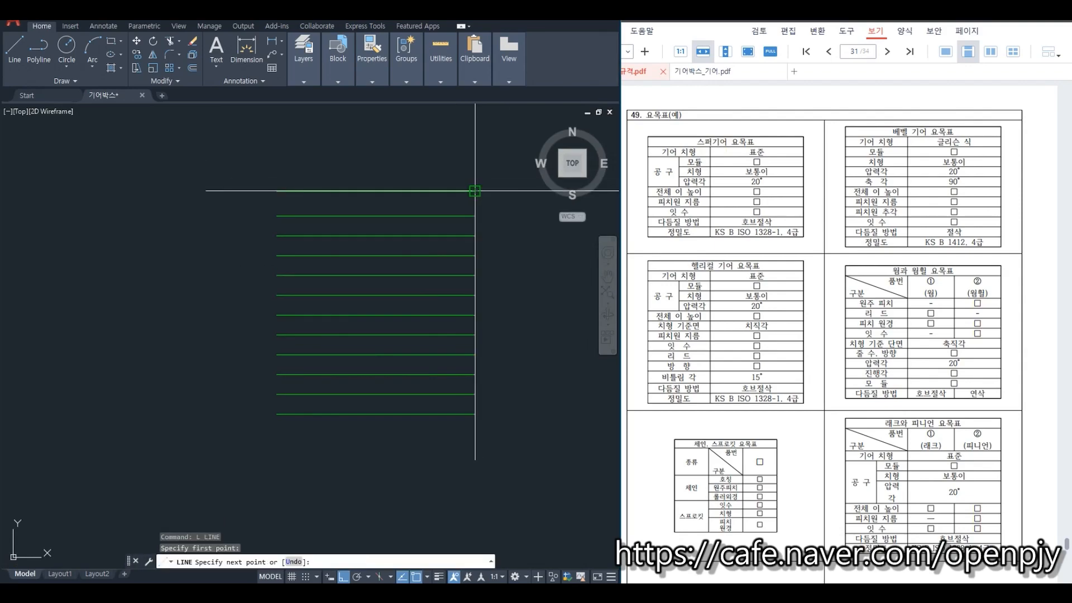
pyautogui.click(474, 414)
pyautogui.press('Return')
pyautogui.press('Return')
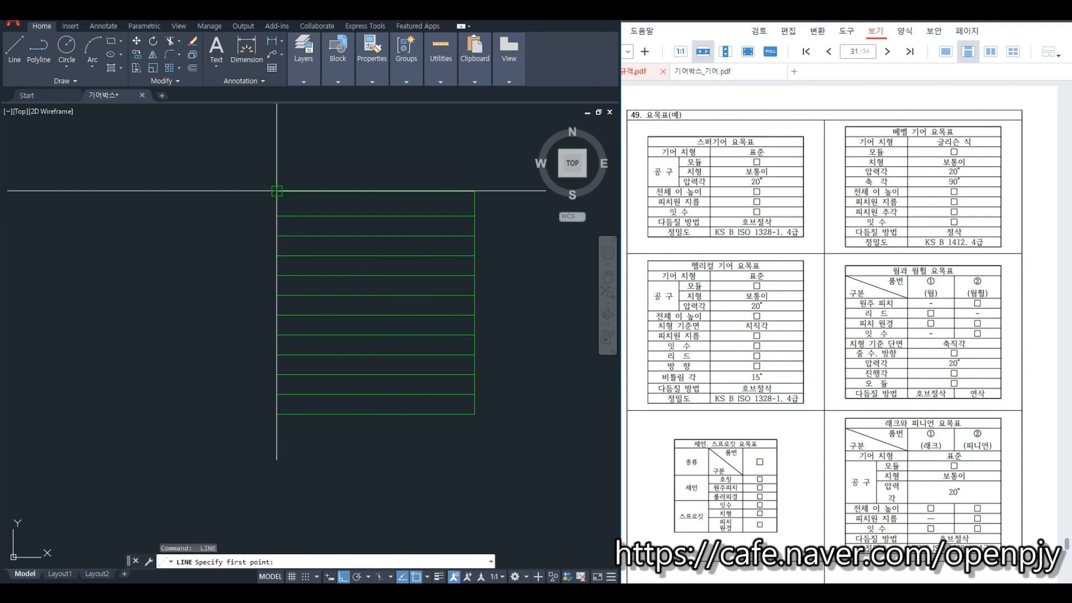
pyautogui.click(276, 191)
pyautogui.click(276, 414)
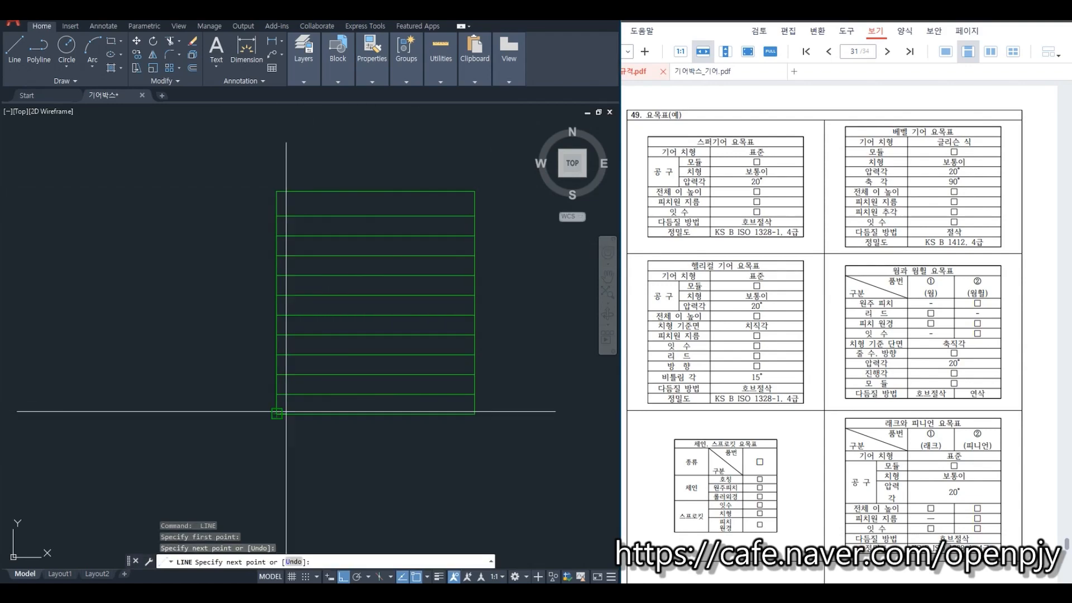
pyautogui.press('Return')
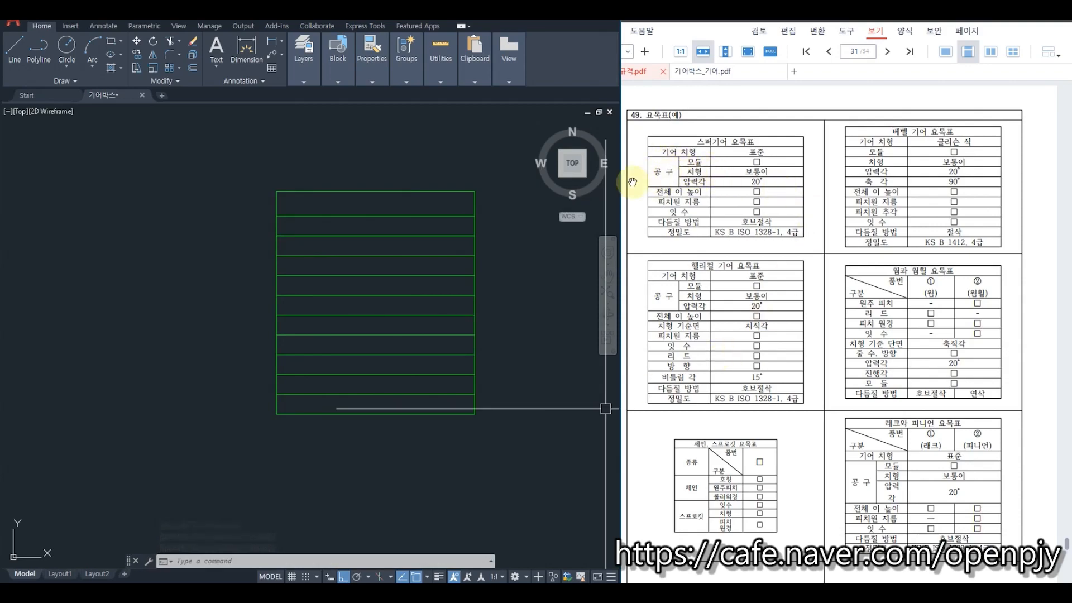
# - Offset the table's left edge inward twice at 15 mm to create two column dividers
pyautogui.write('o')
pyautogui.press('Return')
pyautogui.write('15')
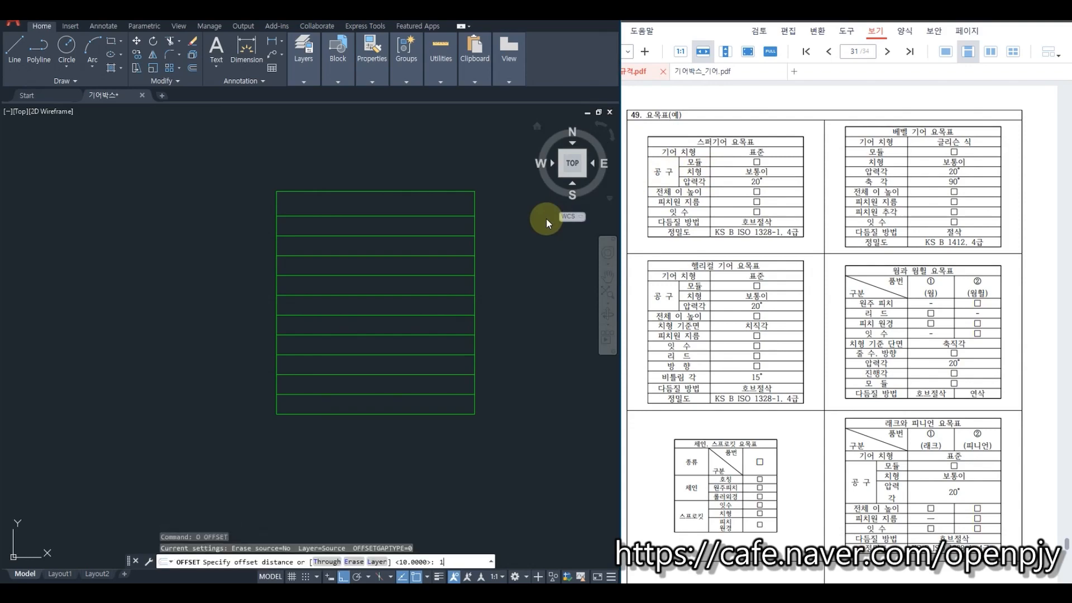
pyautogui.press('Return')
pyautogui.click(277, 265)
pyautogui.click(312, 264)
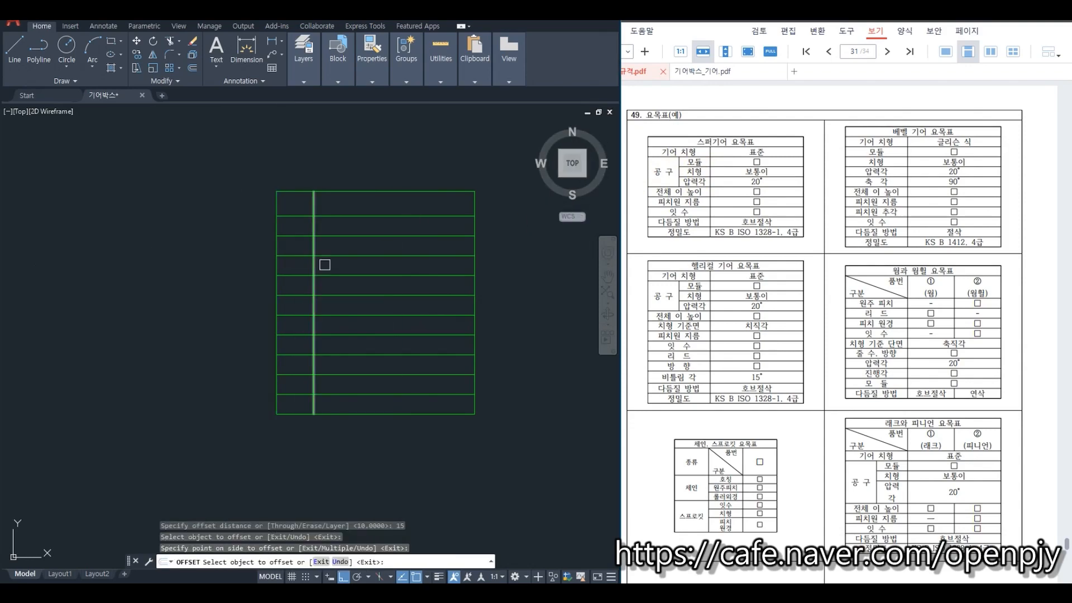
pyautogui.click(313, 263)
pyautogui.click(343, 268)
pyautogui.press('Escape')
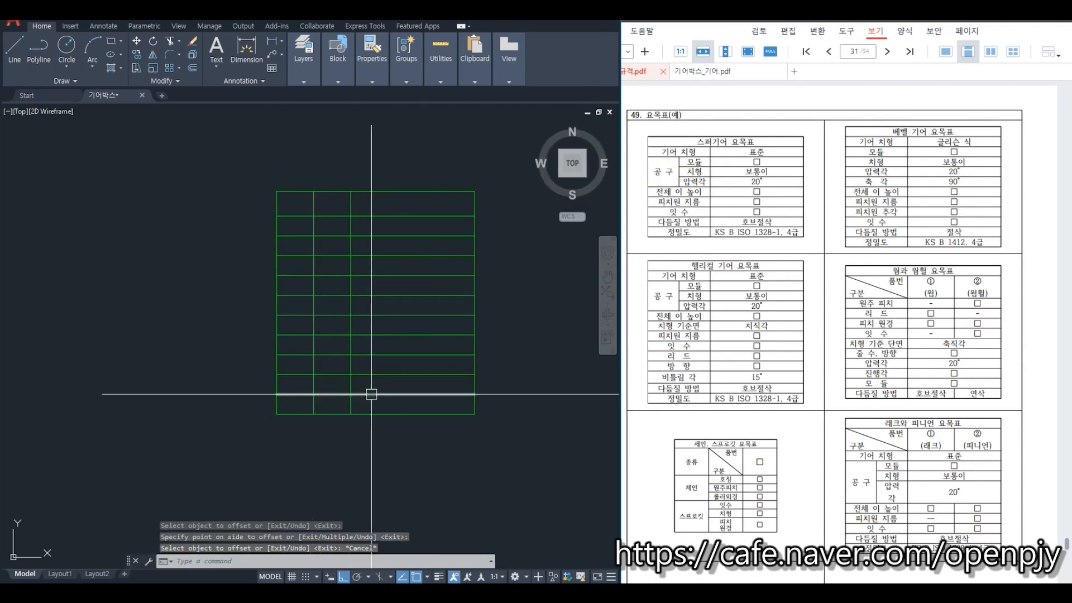
# - Trim both column dividers out of the title row
pyautogui.write('tr')
pyautogui.press('Return')
pyautogui.press('Return')
pyautogui.click(363, 204)
pyautogui.click(301, 202)
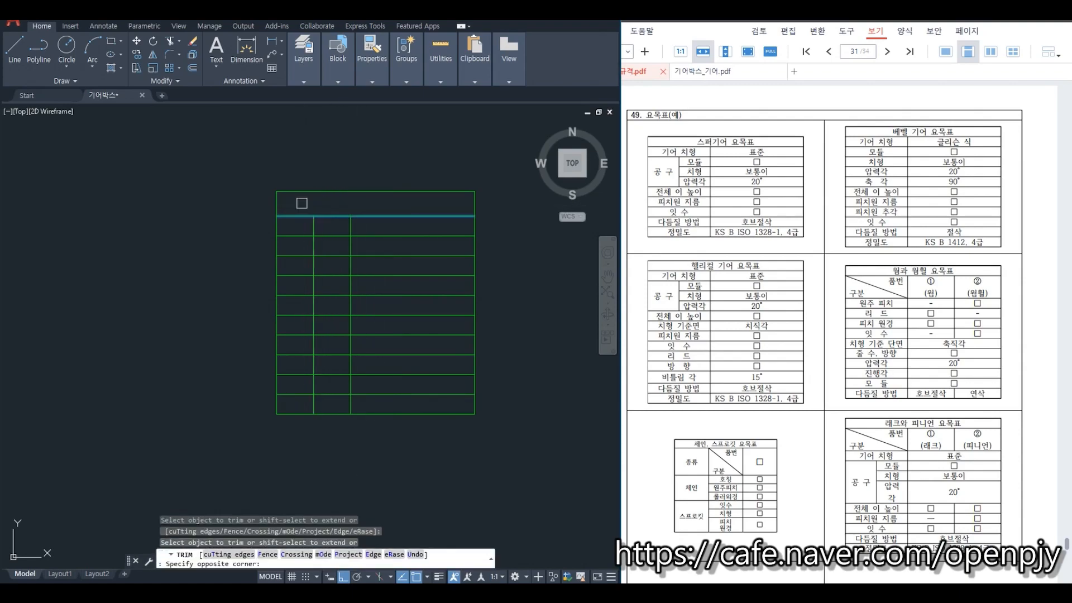
pyautogui.press('Escape')
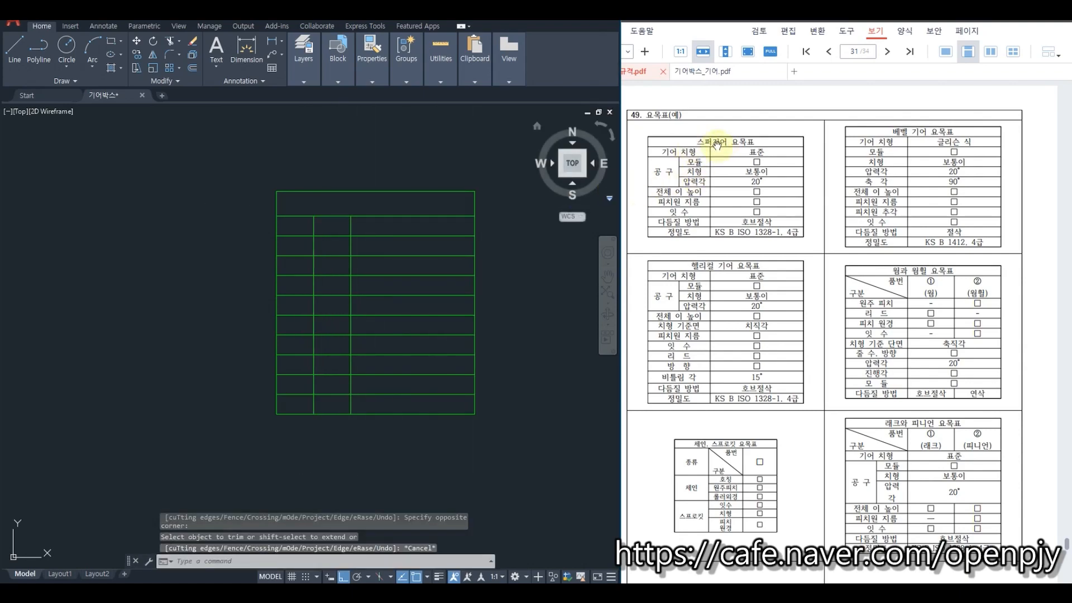
# - Trim the first column divider out of the row directly below the title row
pyautogui.write('tr')
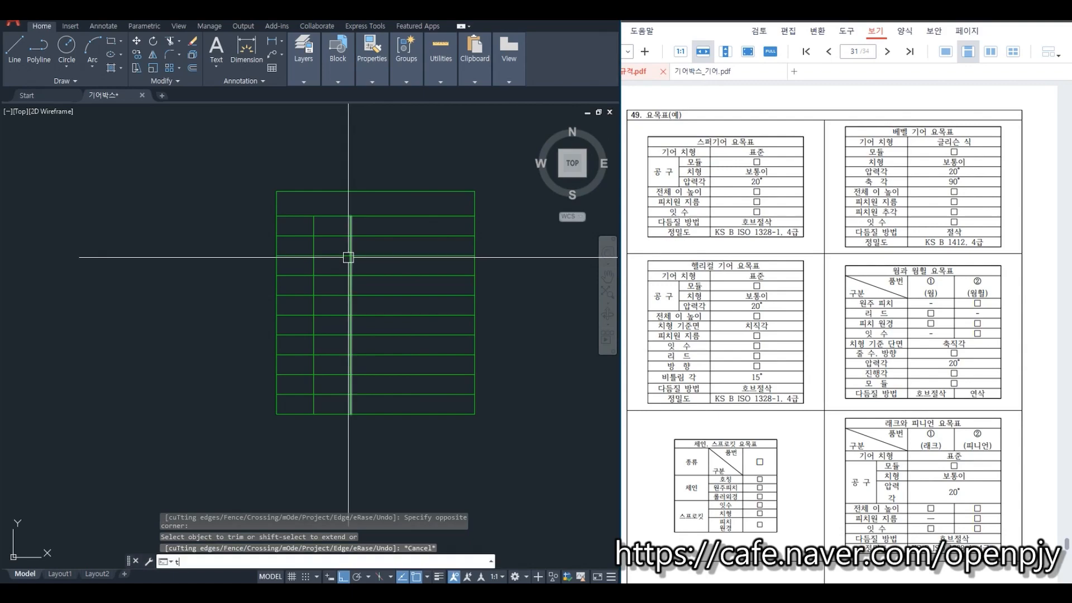
pyautogui.press('Return')
pyautogui.click(324, 235)
pyautogui.press('Return')
pyautogui.click(312, 226)
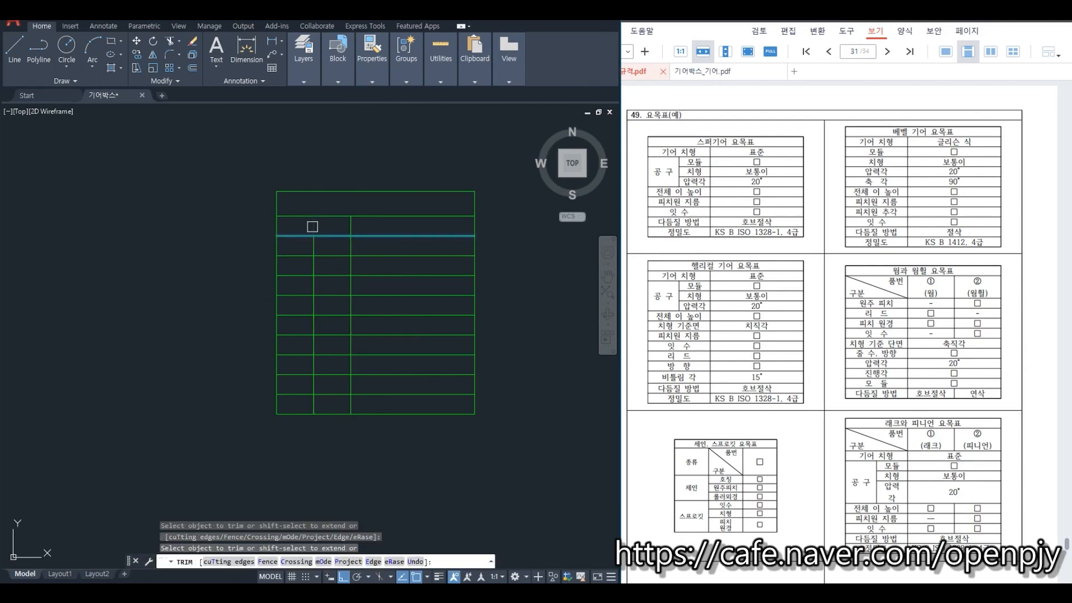
pyautogui.press('Escape')
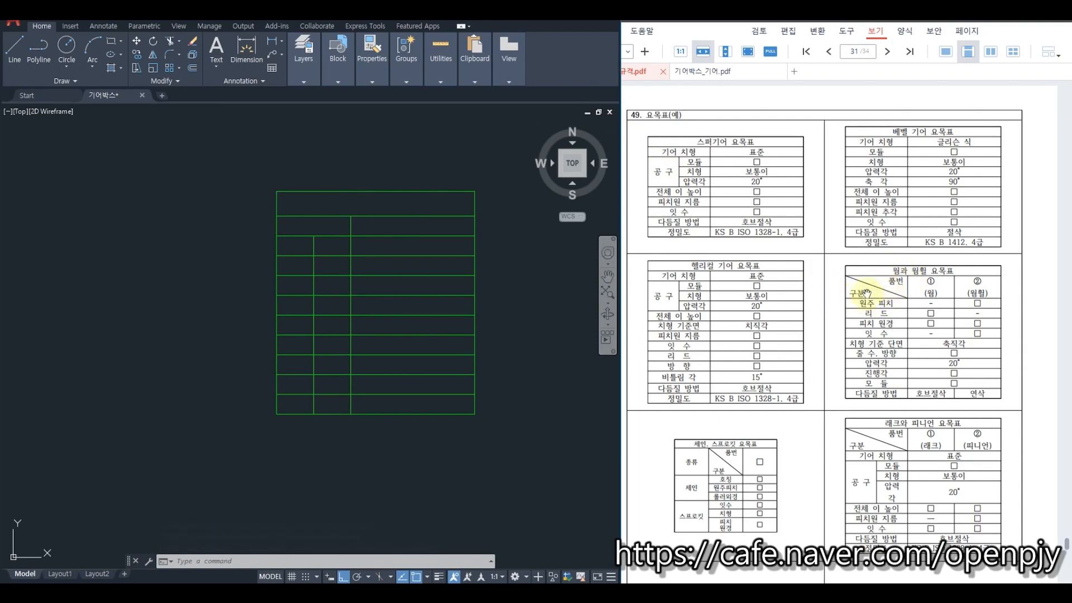
# - Draw a diagonal line across the header cell below the title, from its upper-left to its lower-right corner
pyautogui.write('l')
pyautogui.press('Return')
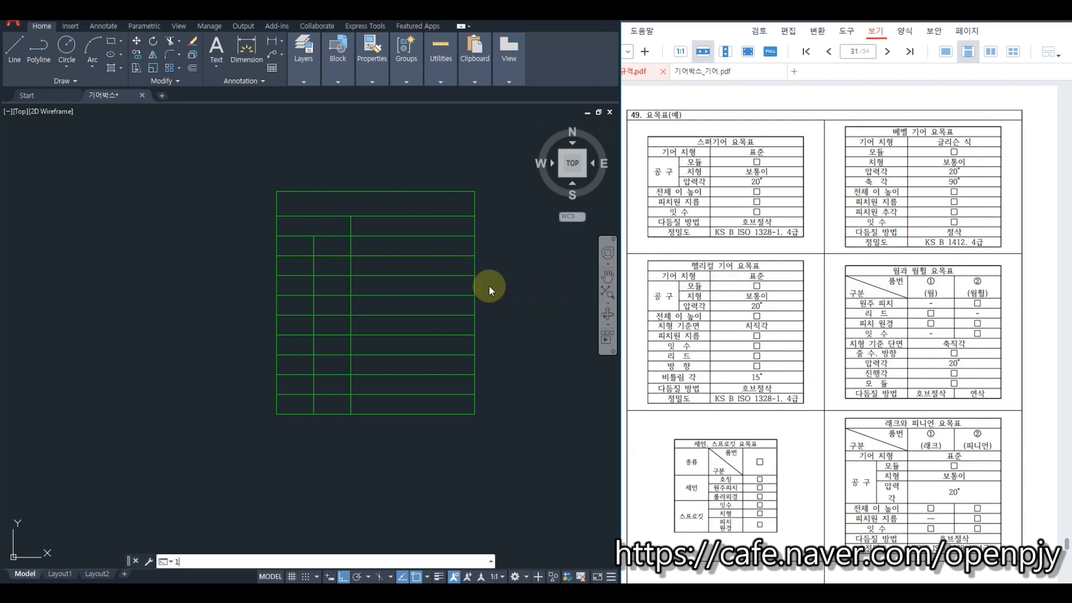
pyautogui.click(276, 216)
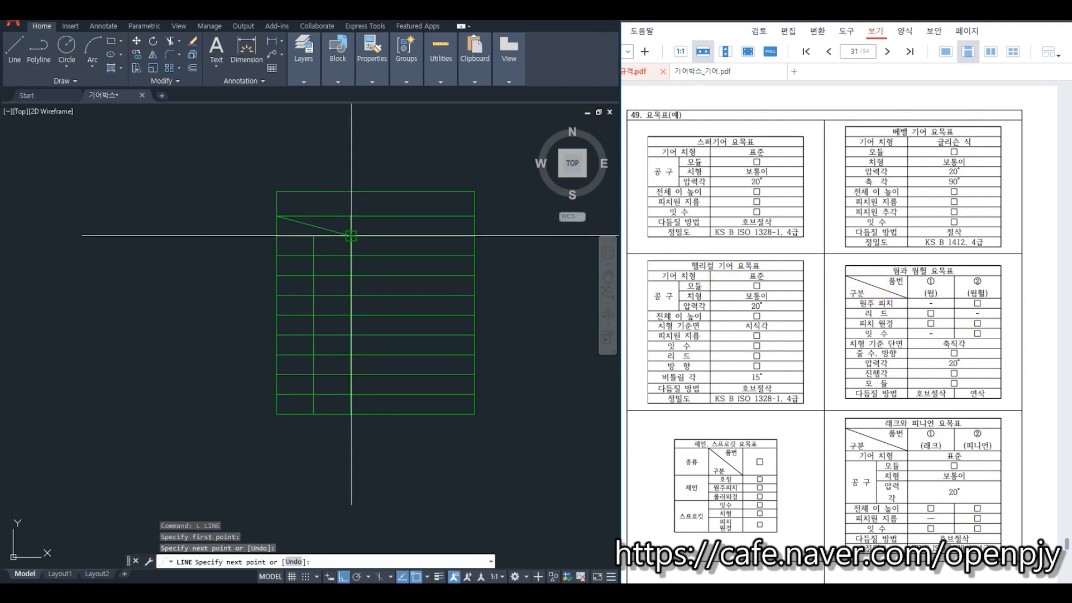
pyautogui.click(350, 235)
pyautogui.press('Escape')
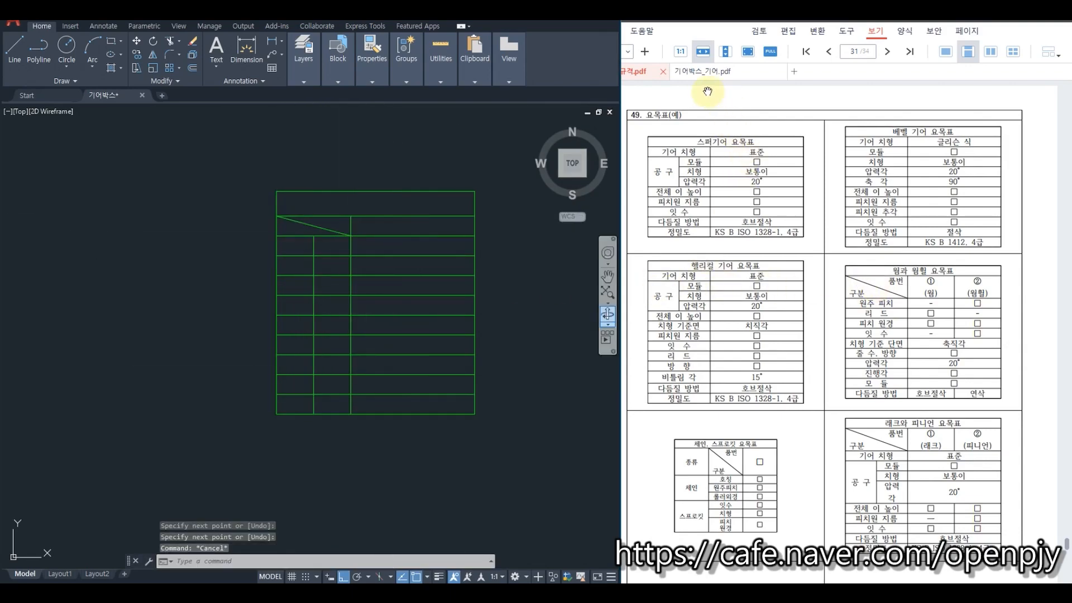
# - Check the spur gear drawing PDF, return to the standards page, and trim the first column divider to only the third through fifth rows below the title
pyautogui.click(701, 70)
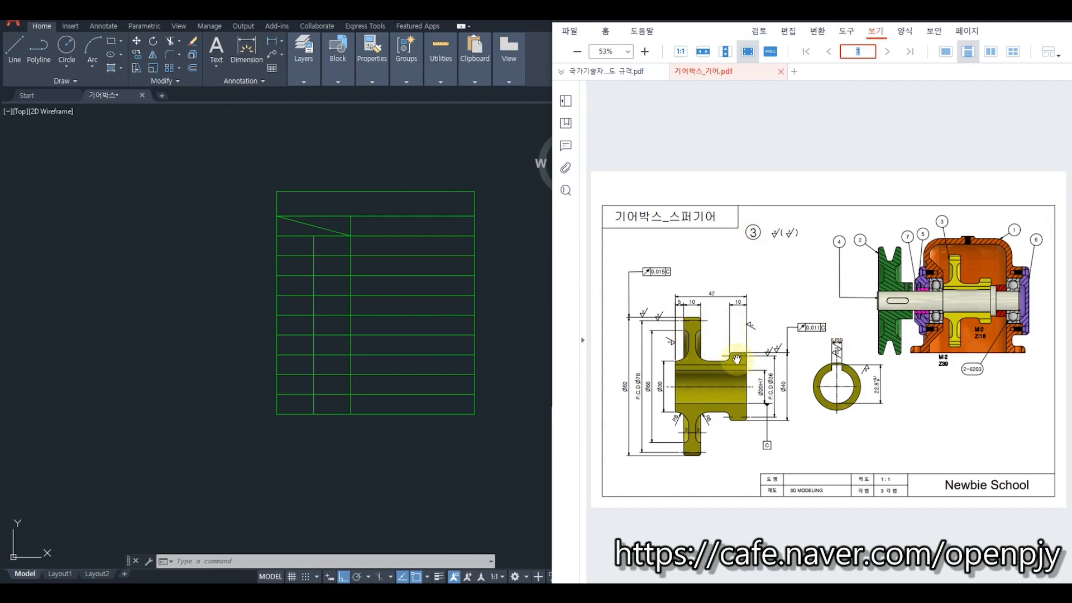
pyautogui.click(608, 72)
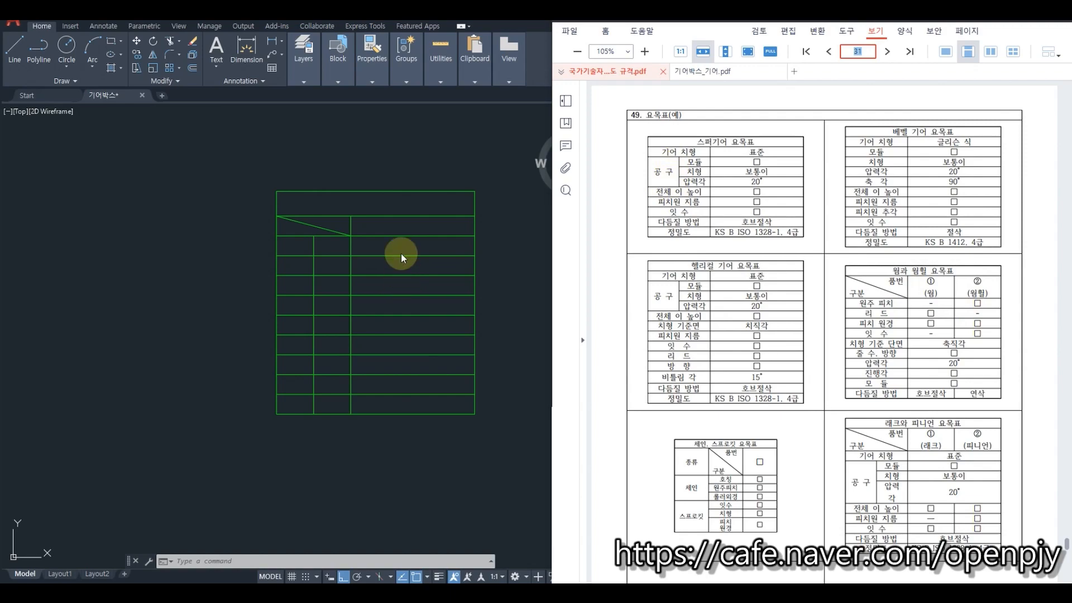
pyautogui.click(393, 241)
pyautogui.press('Escape')
pyautogui.press('Escape')
pyautogui.write('tr')
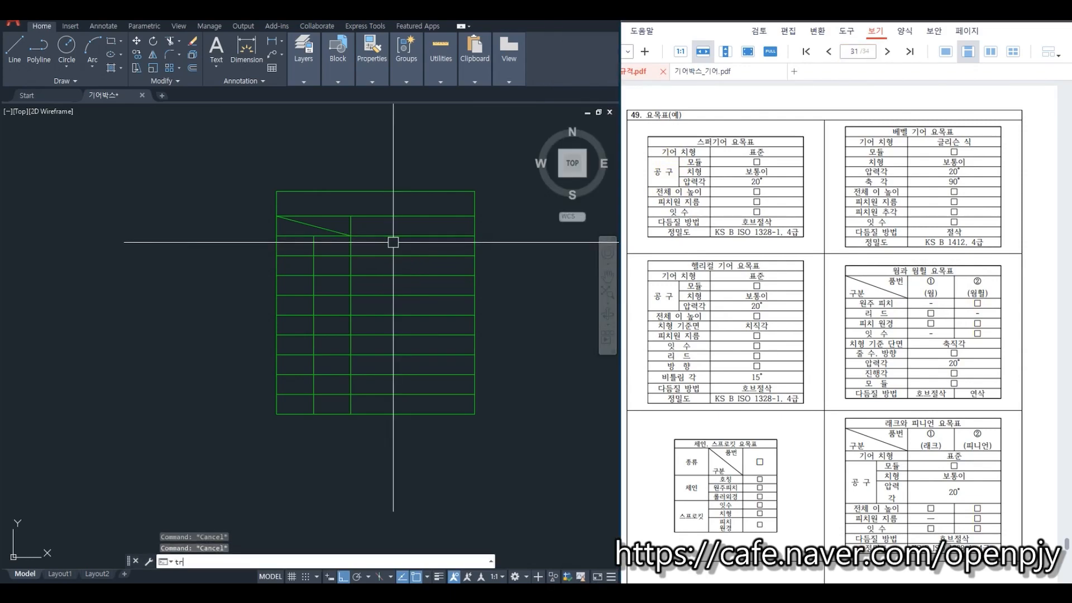
pyautogui.press('Return')
pyautogui.click(330, 255)
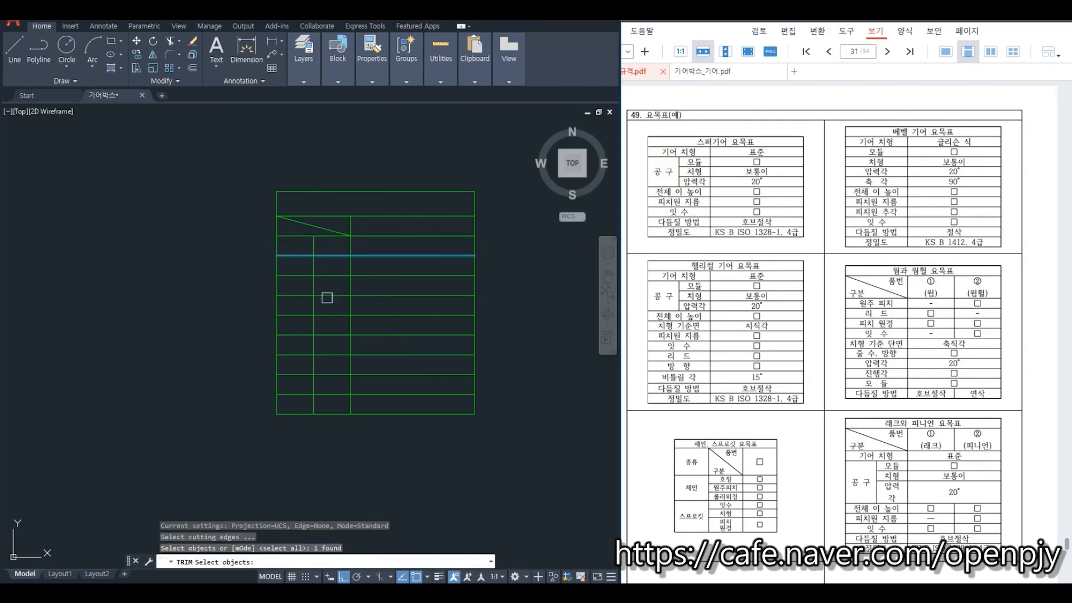
pyautogui.click(326, 315)
pyautogui.press('Return')
pyautogui.click(314, 324)
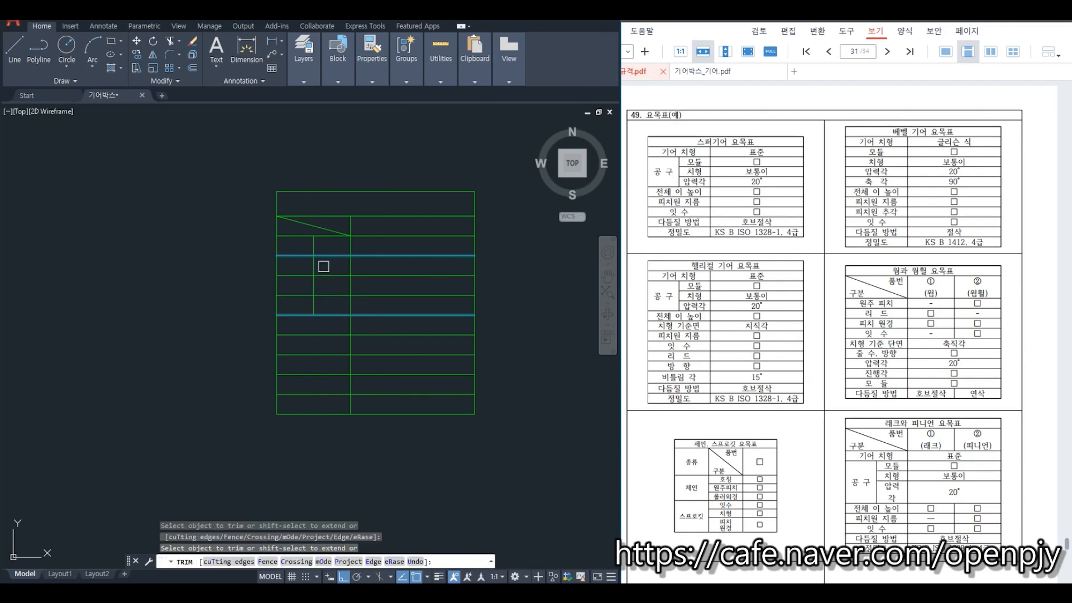
pyautogui.click(314, 244)
pyautogui.press('Escape')
# - Trim the two row lines out of the left column beside the short divider, leaving one tall cell spanning three rows
pyautogui.write('t')
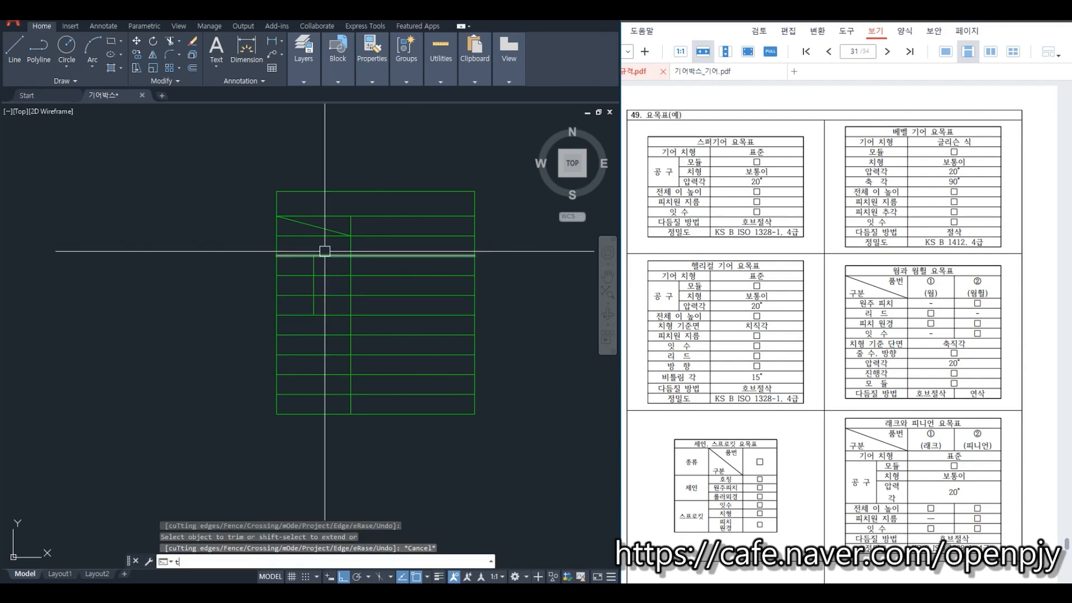
pyautogui.write('r')
pyautogui.press('Return')
pyautogui.click(314, 284)
pyautogui.press('Return')
pyautogui.click(300, 293)
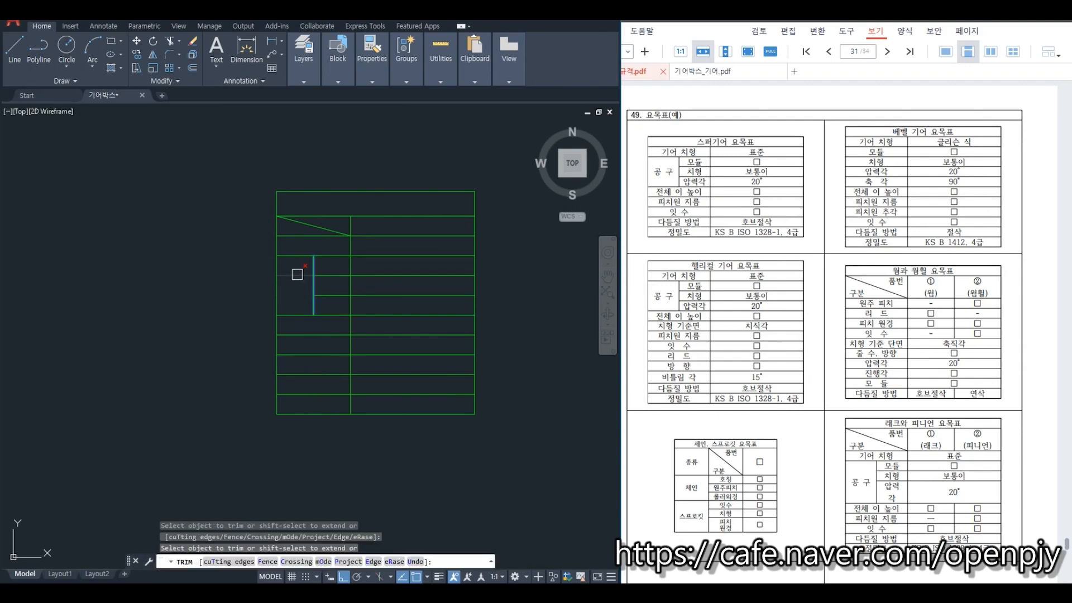
pyautogui.click(297, 274)
pyautogui.press('Escape')
# - Put the table's inner lines below the title row, including the diagonal, on the 가는실선 layer
pyautogui.click(390, 400)
pyautogui.click(288, 219)
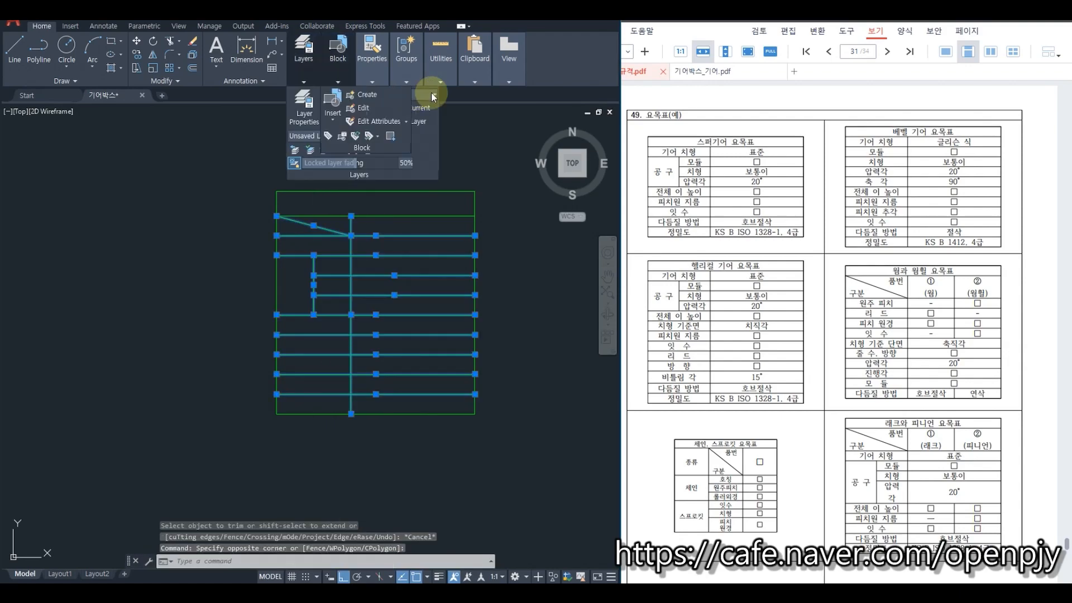
pyautogui.click(432, 95)
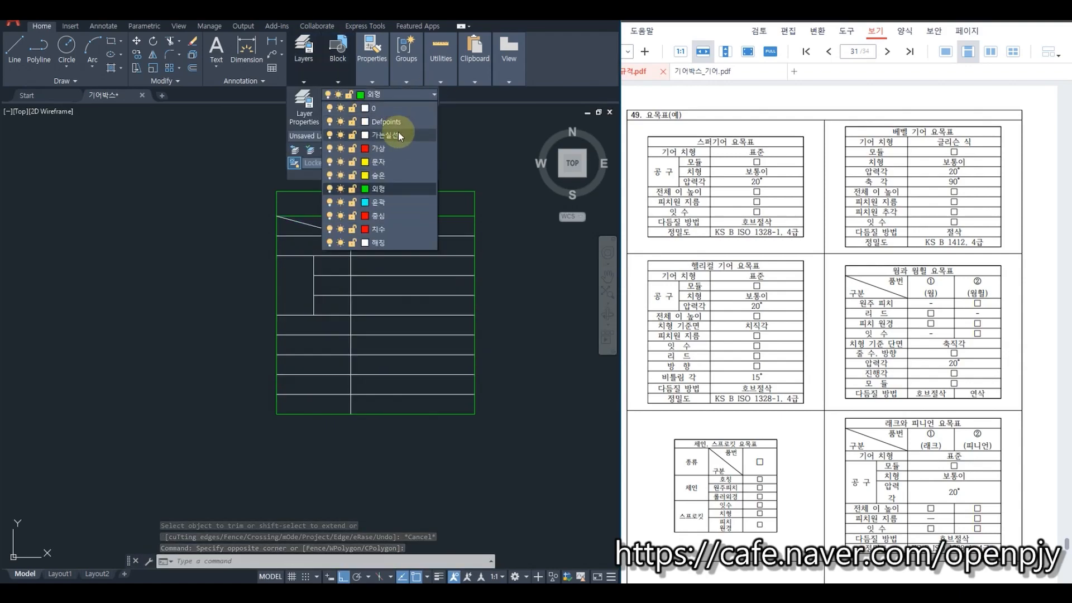
pyautogui.click(398, 132)
pyautogui.press('Escape')
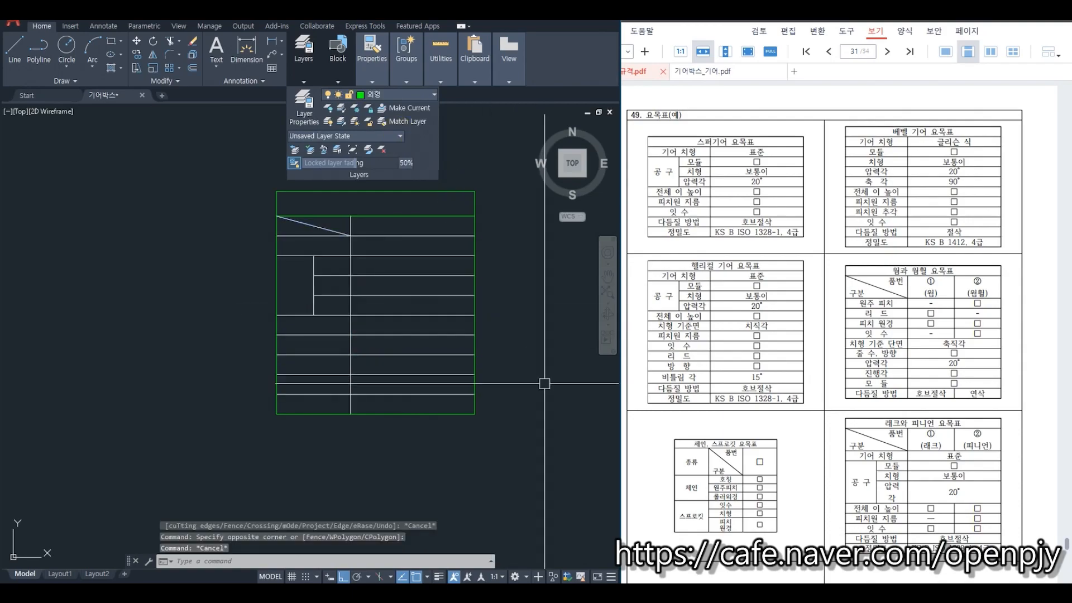
# - Start single-line text beside the table with height 3.15 and rotation 0, and write the title 스퍼기어 요목표
pyautogui.moveTo(553, 436); pyautogui.dragTo(457, 438, button='middle')
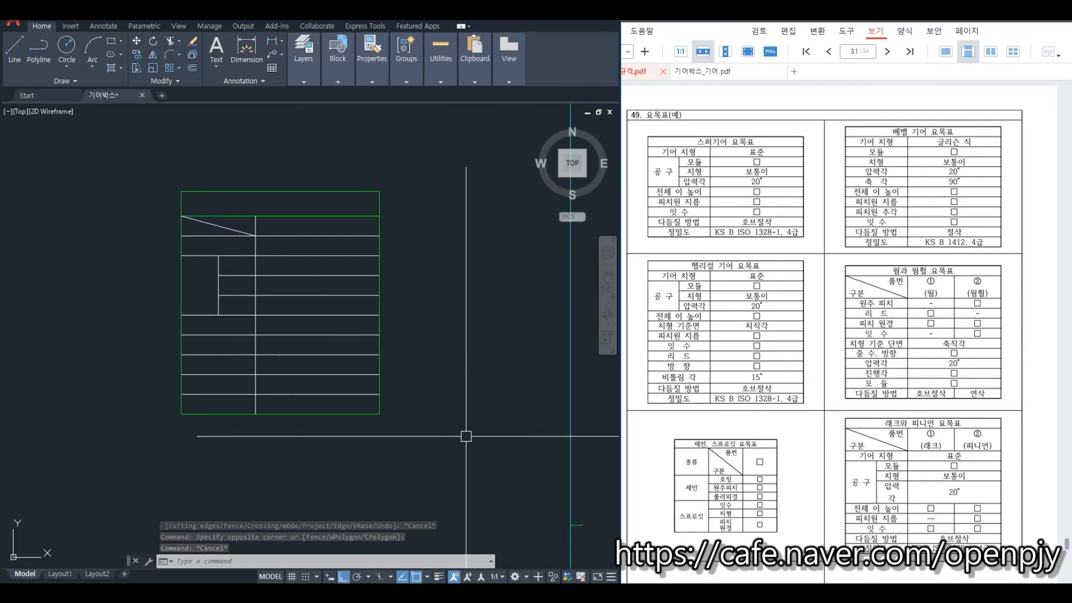
pyautogui.write('d')
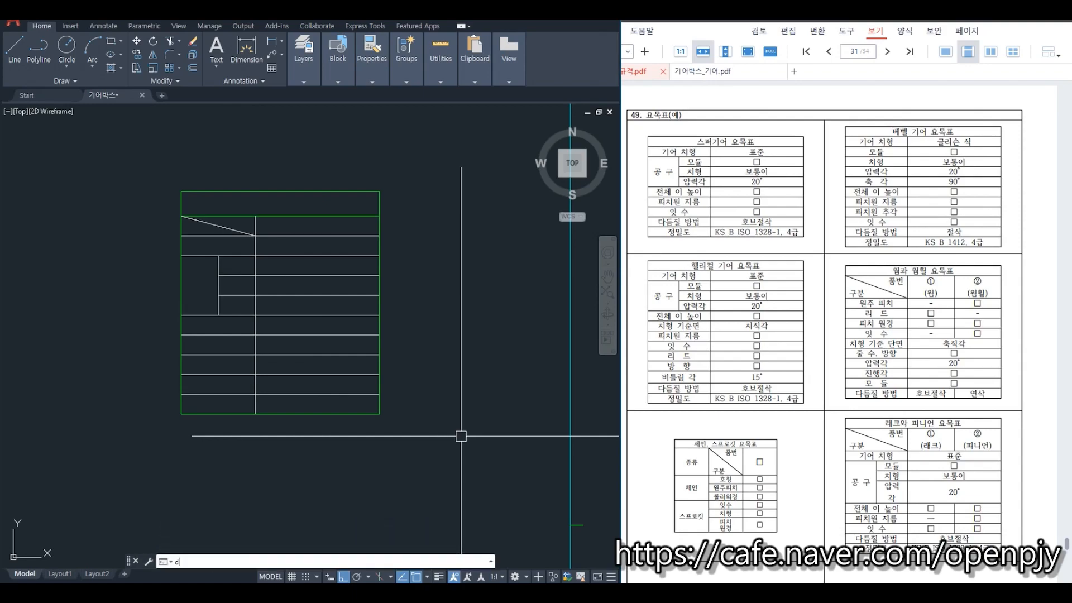
pyautogui.write('t')
pyautogui.press('Return')
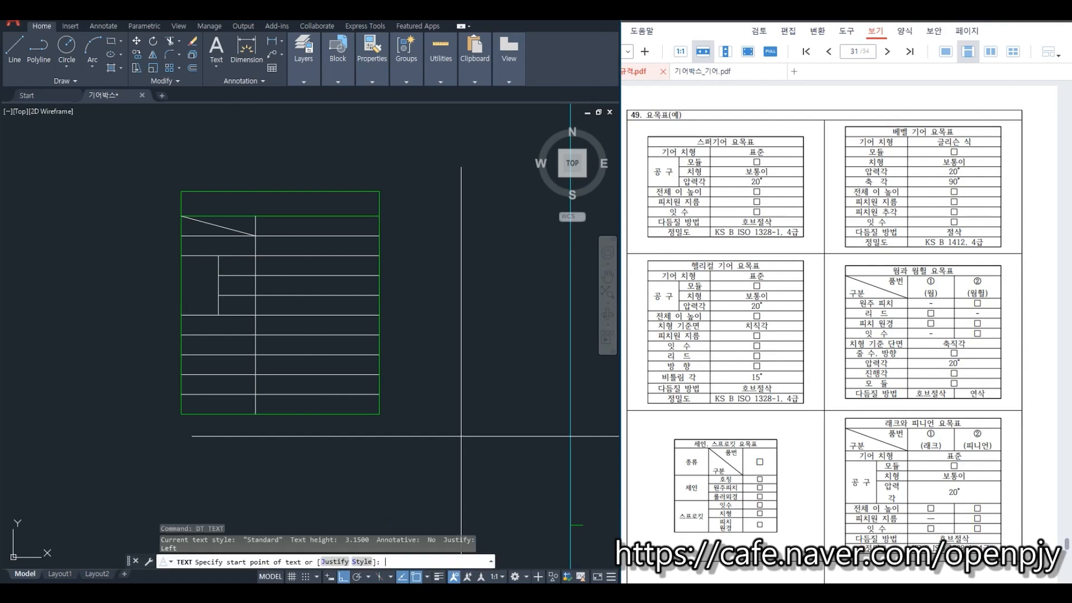
pyautogui.click(427, 200)
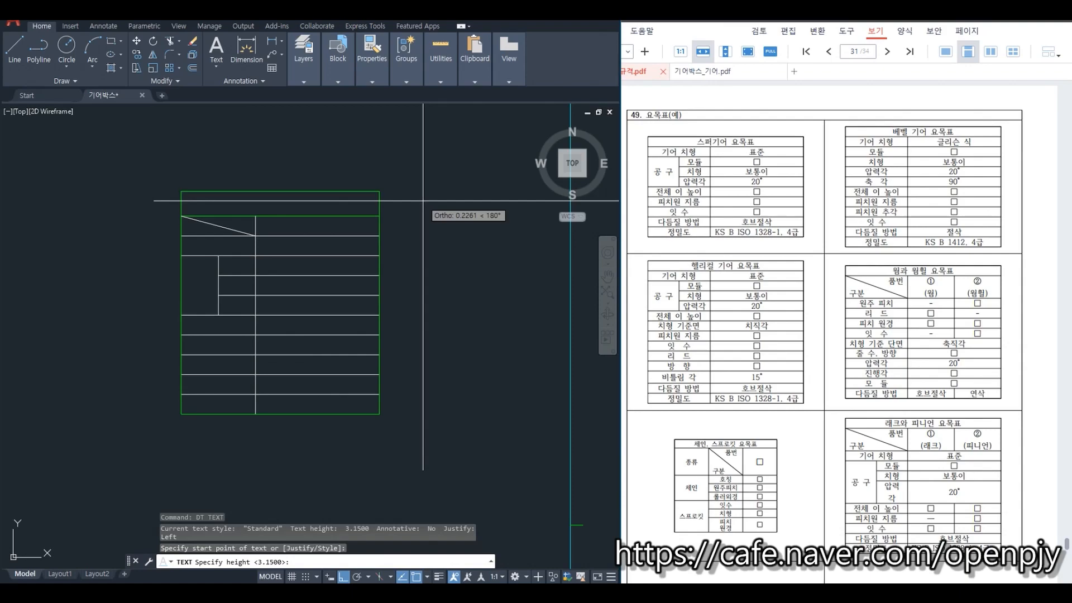
pyautogui.press('Return')
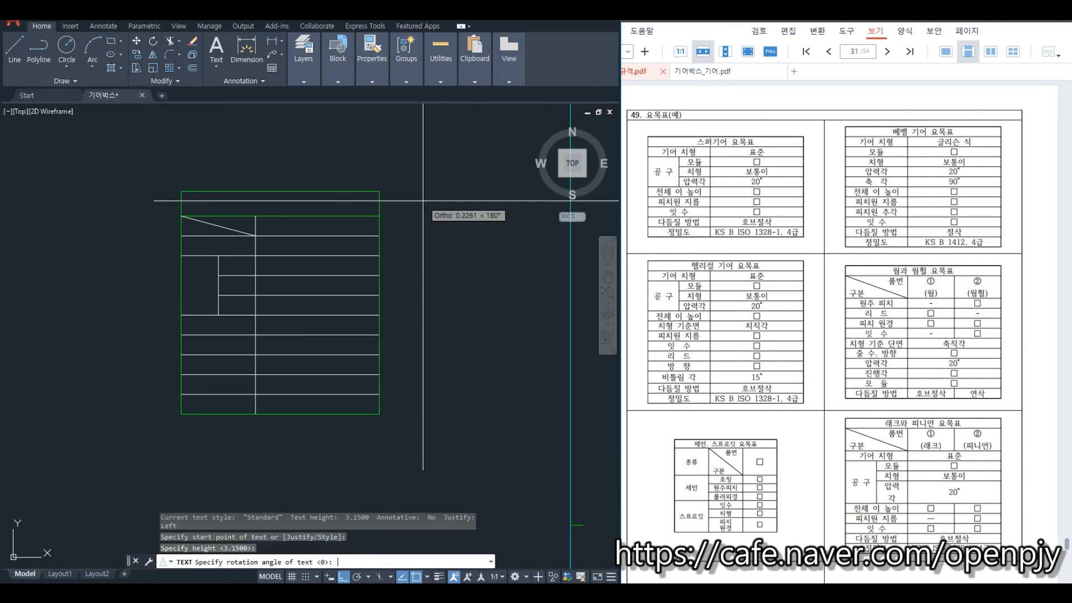
pyautogui.write('0')
pyautogui.press('Return')
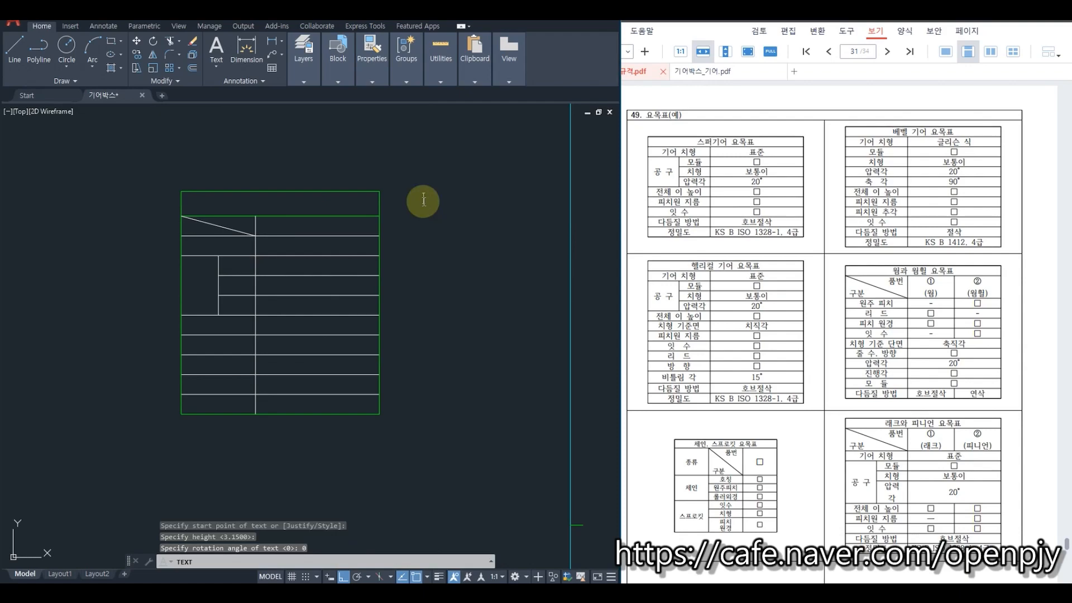
pyautogui.write('스퍼기어 요목표 ')
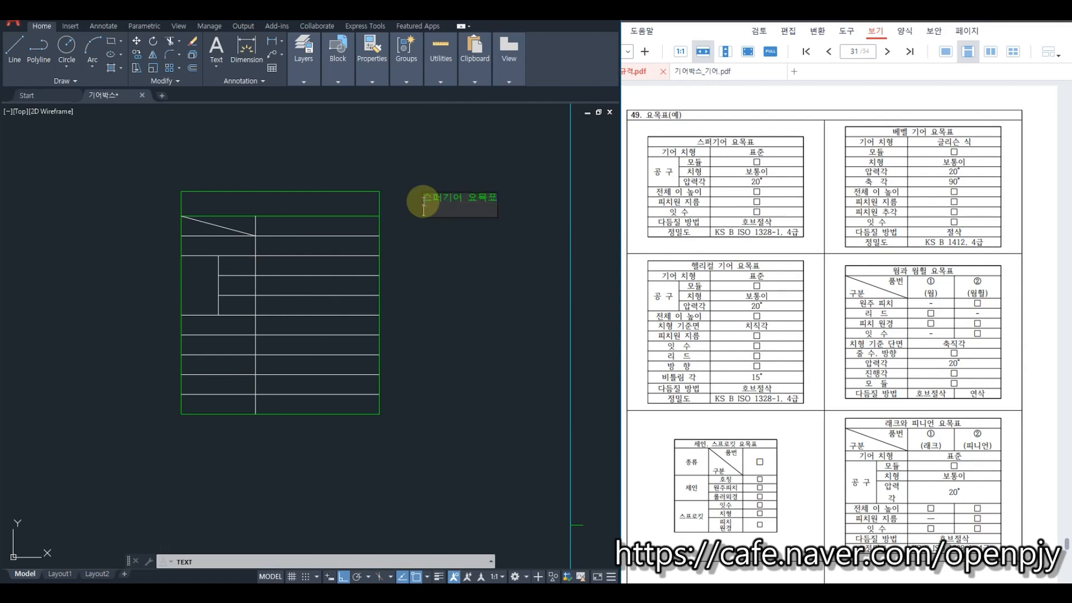
# - Add the text lines 기어 치형, 공구, 모듈, 치형 and 압력각 below the title text
pyautogui.write('기어 치형')
pyautogui.press('Return')
pyautogui.write('공구')
pyautogui.press('Return')
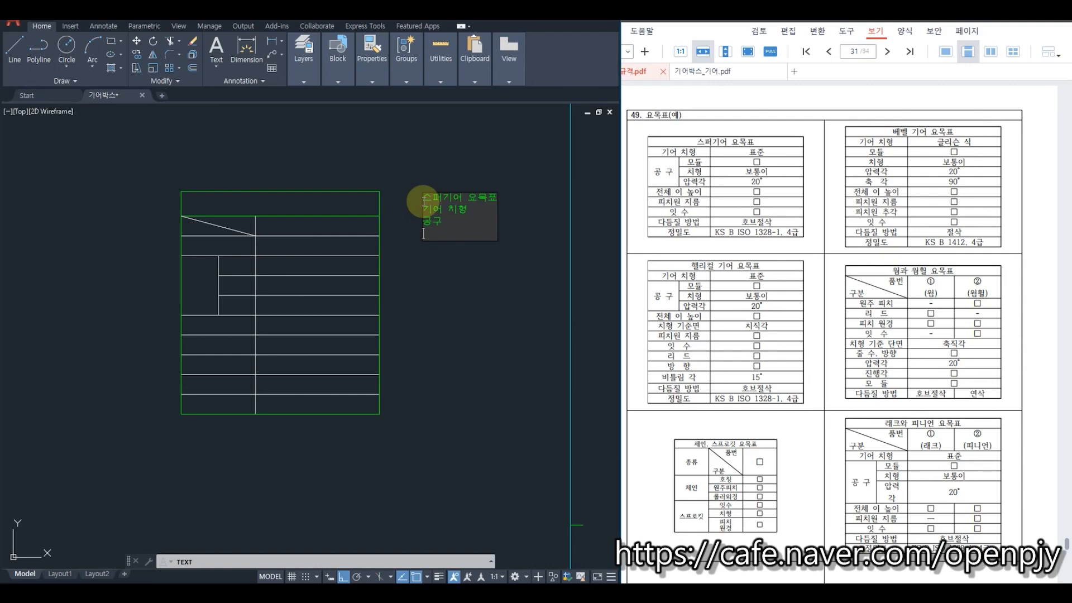
pyautogui.write('모듈')
pyautogui.press('Return')
pyautogui.write('치형')
pyautogui.press('Return')
pyautogui.write('아')
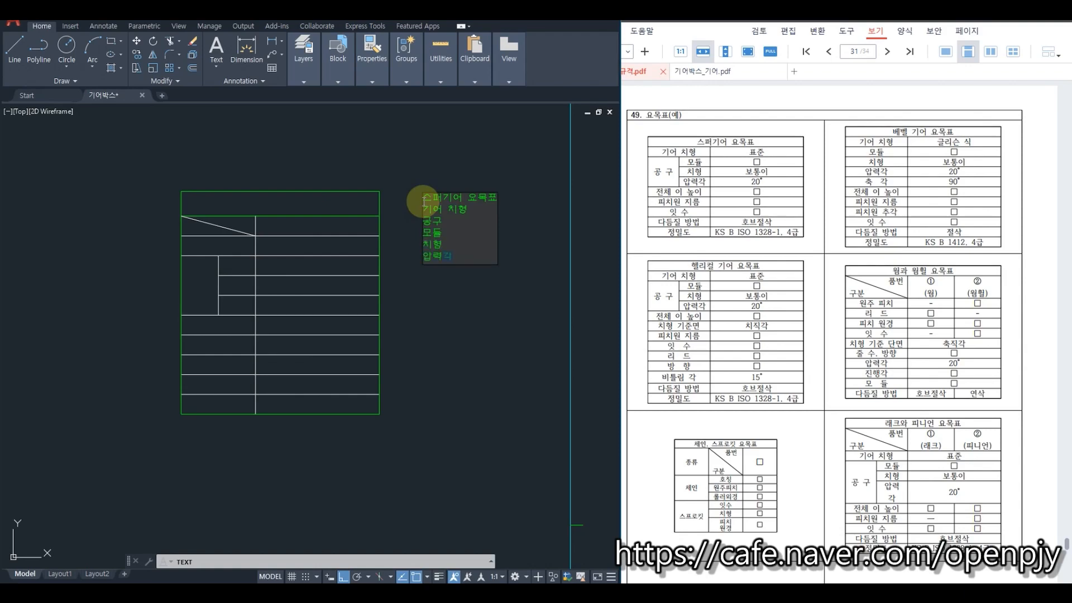
pyautogui.write('력각')
pyautogui.press('Return')
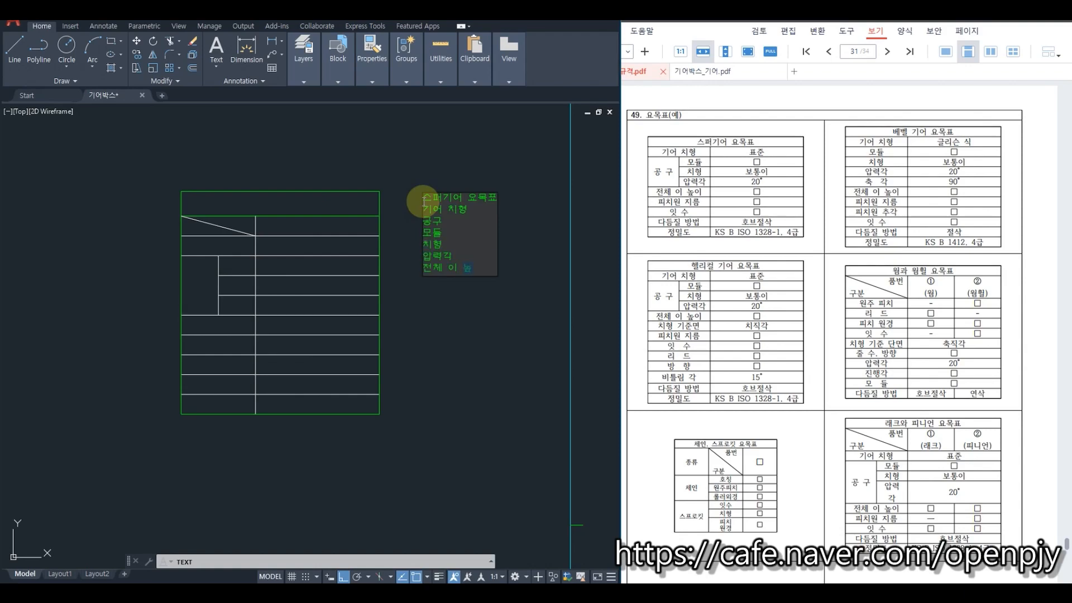
# - Add the text lines 전체 이 높이, 피치원 지름, 잇수, 다듬질 방법, 정밀도, 표준, 보통이, 20°, KS B ISO 1328-1, 4급 and 호브절삭
pyautogui.write('전체 이 높이')
pyautogui.press('Return')
pyautogui.write('피치원 지름')
pyautogui.press('Return')
pyautogui.write('잇수')
pyautogui.press('Return')
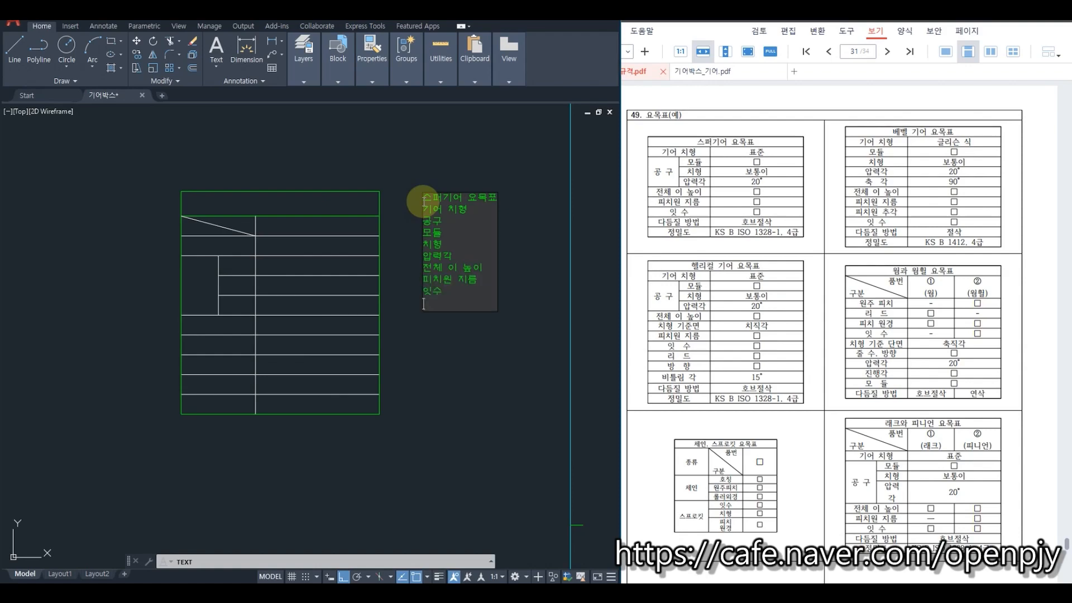
pyautogui.write('다듬질 방법 정밀도 표준 보통이 20° KS B ISO 1328-1, 4급 호브절삭')
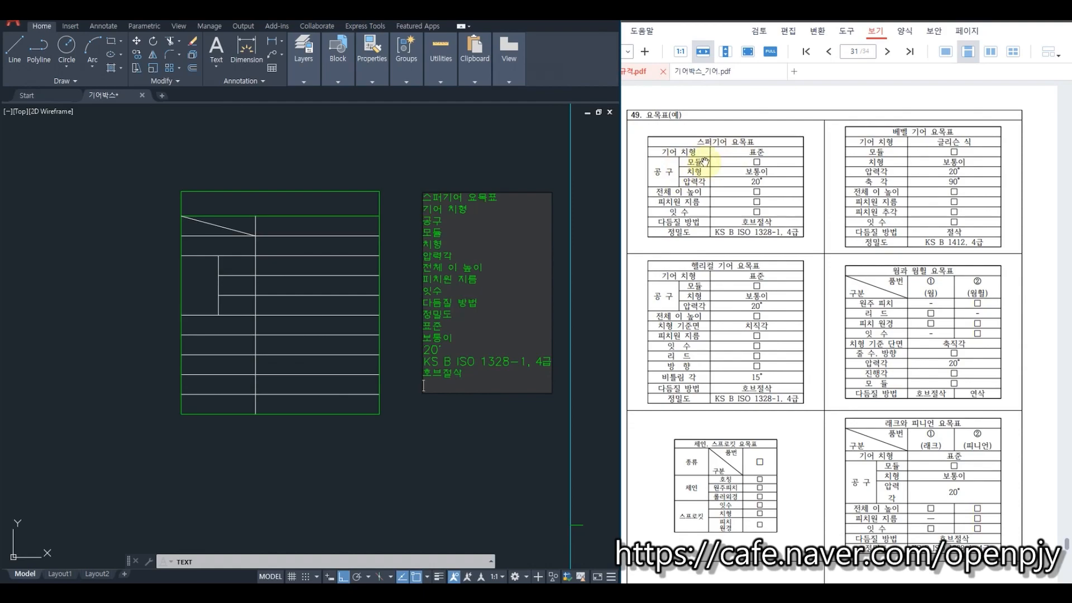
# - Check the spur gear drawing PDF and add the value lines 2, 4.5, 39, 18, ø36 and ø78 to finish the text list
pyautogui.click(701, 78)
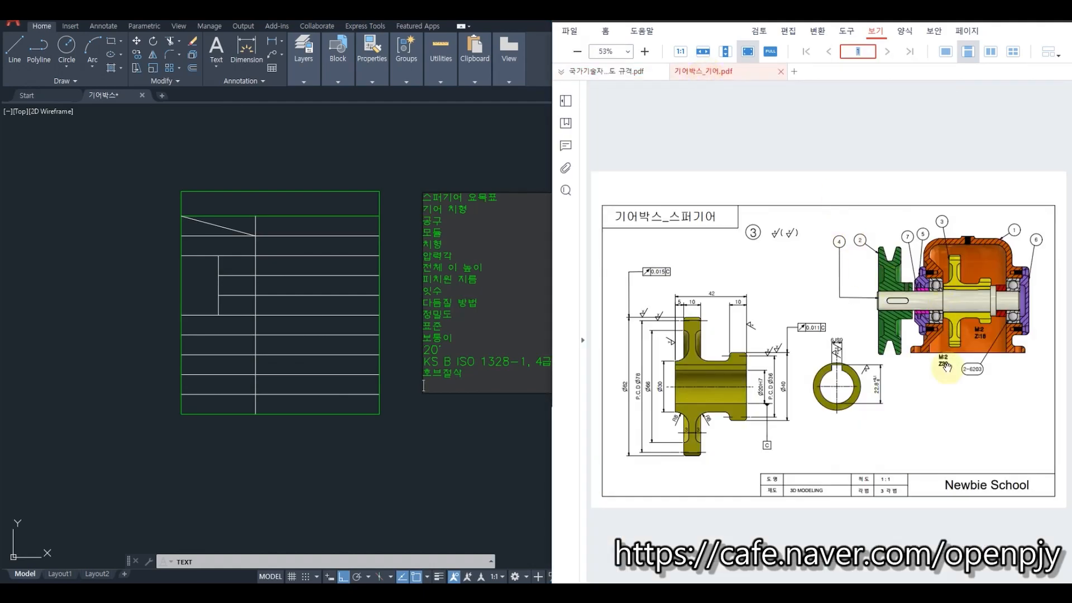
pyautogui.click(447, 383)
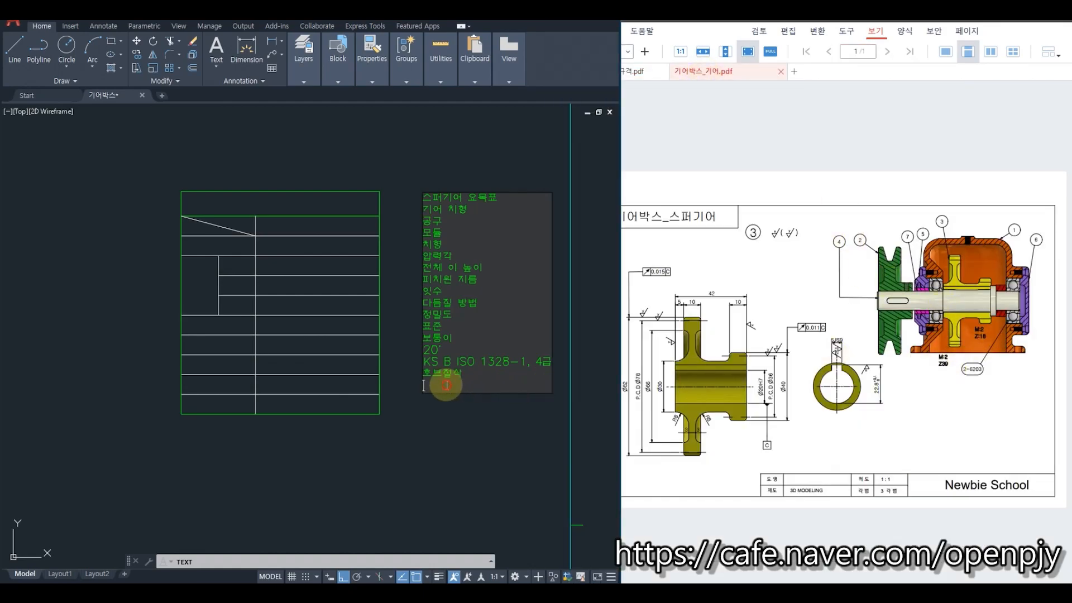
pyautogui.press('Return')
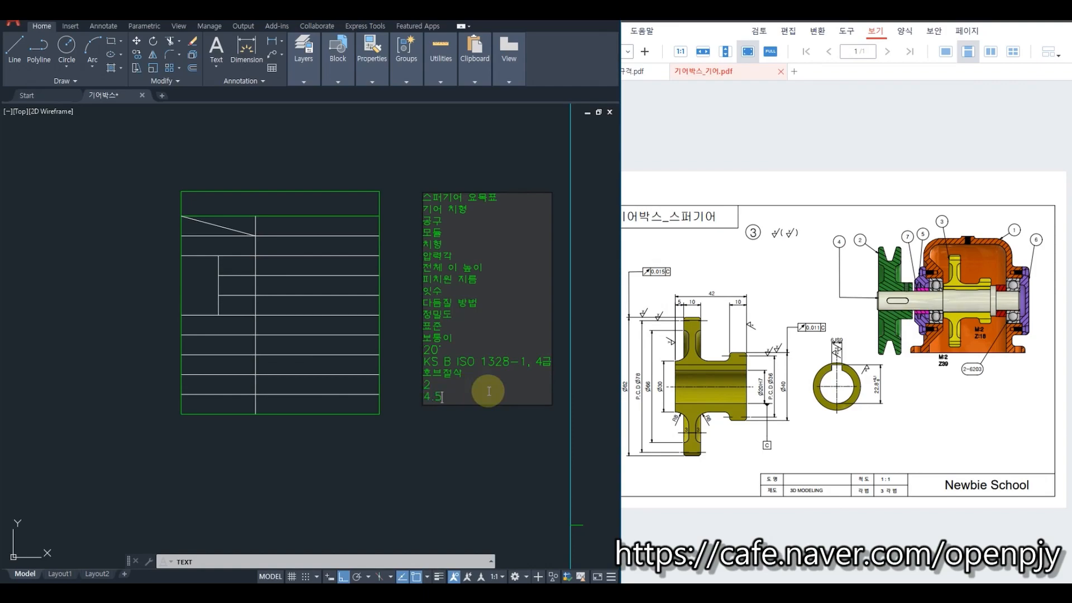
pyautogui.write('4.5')
pyautogui.press('Return')
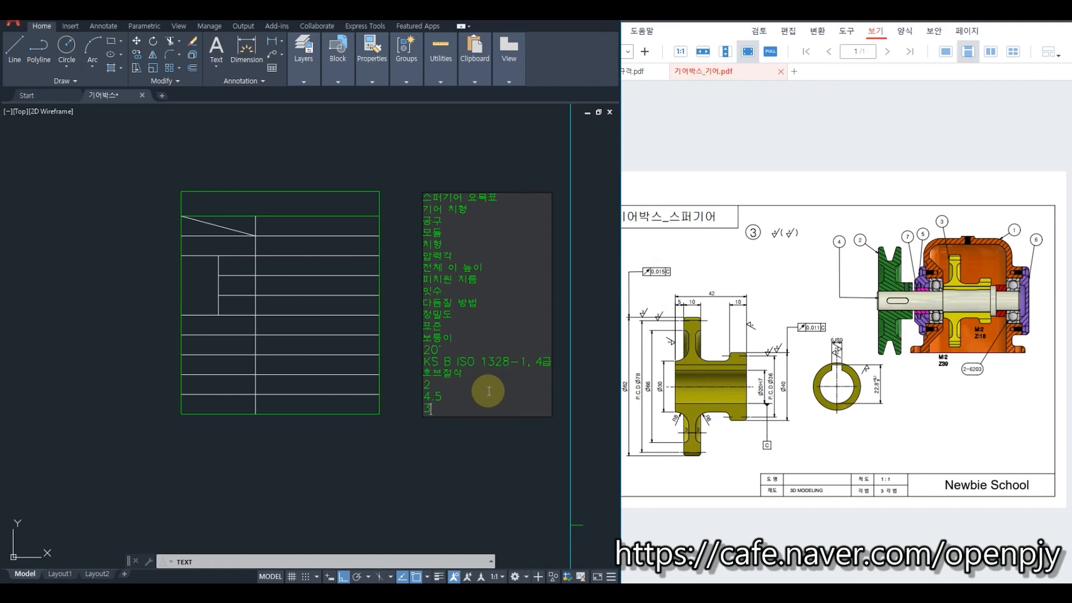
pyautogui.press('Return')
pyautogui.write('18')
pyautogui.press('Return')
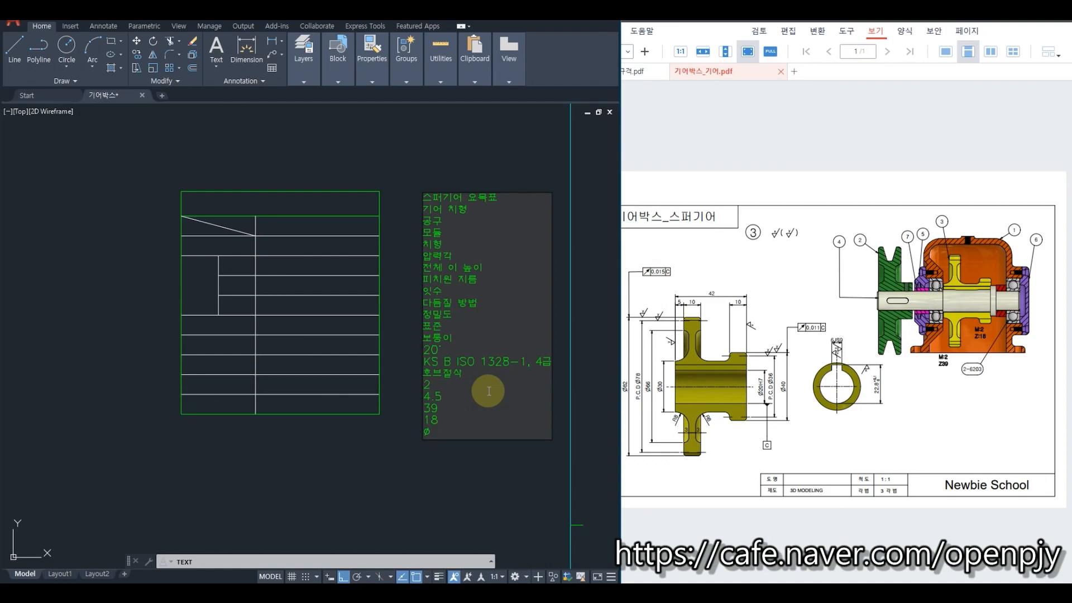
pyautogui.press('Return')
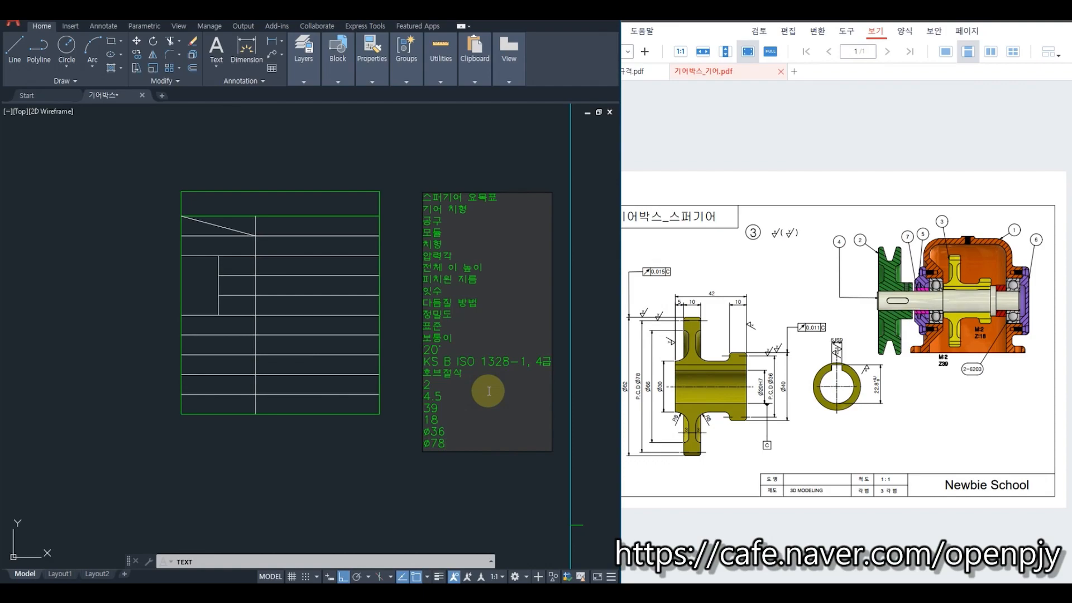
pyautogui.click(488, 391)
pyautogui.press('Escape')
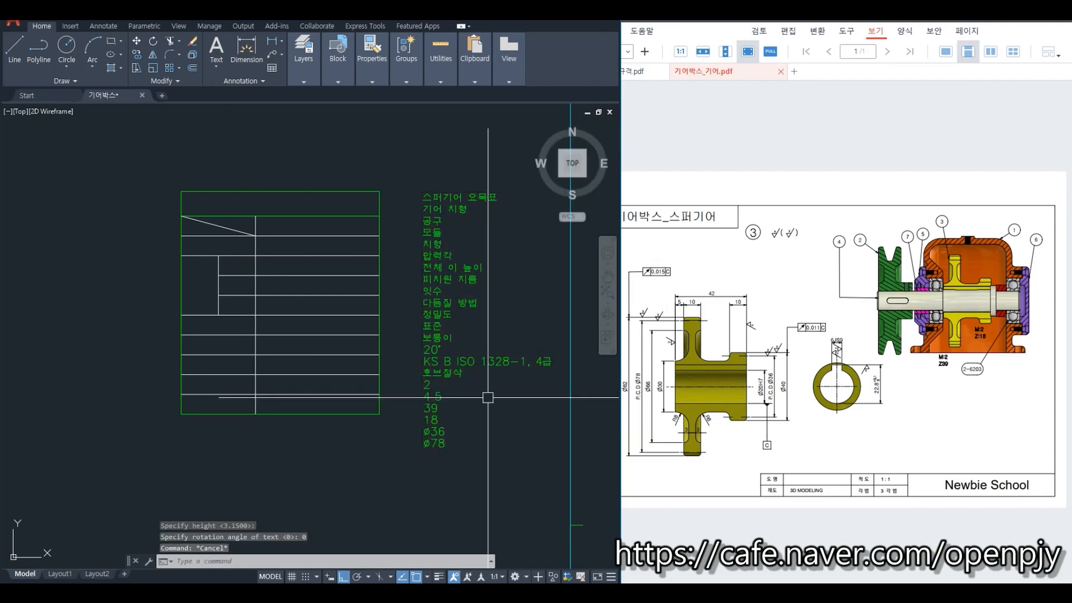
# - Put all the text lines except the title 스퍼기어 요목표 on the 문자 layer
pyautogui.click(522, 486)
pyautogui.click(411, 207)
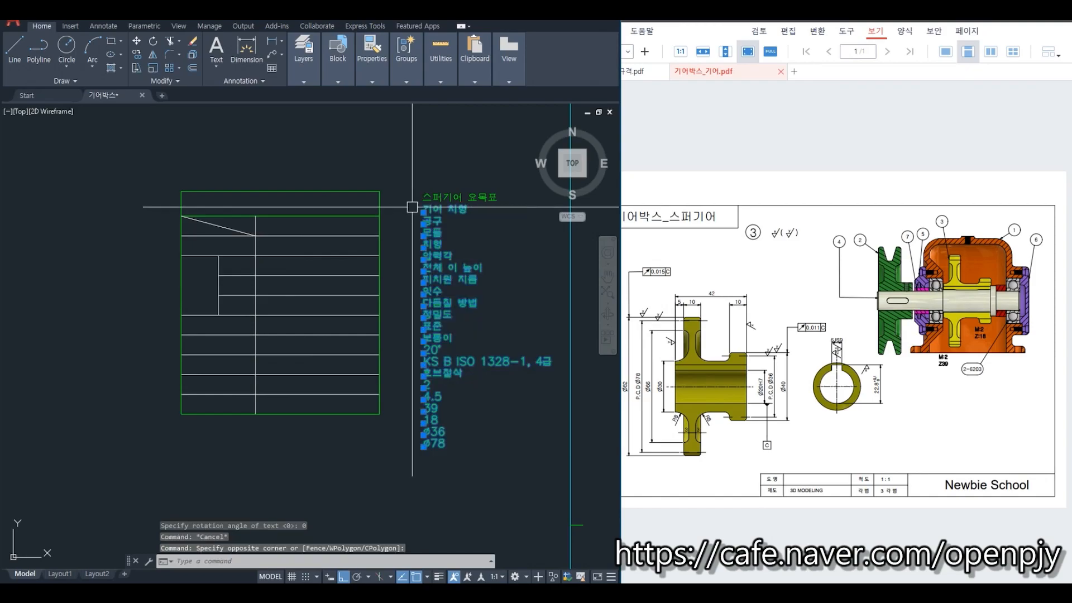
pyautogui.click(305, 81)
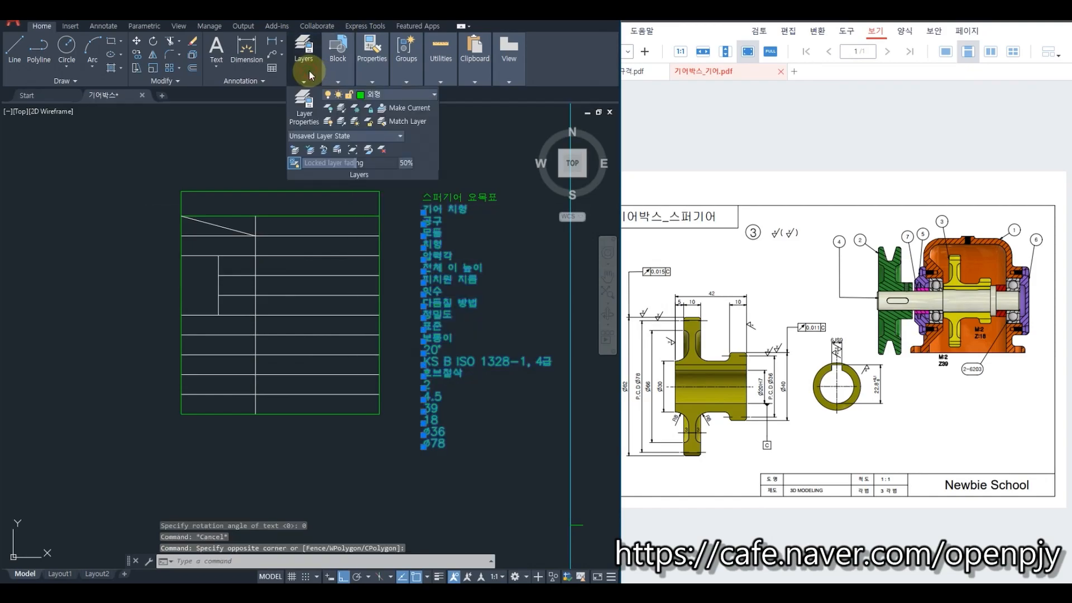
pyautogui.click(428, 92)
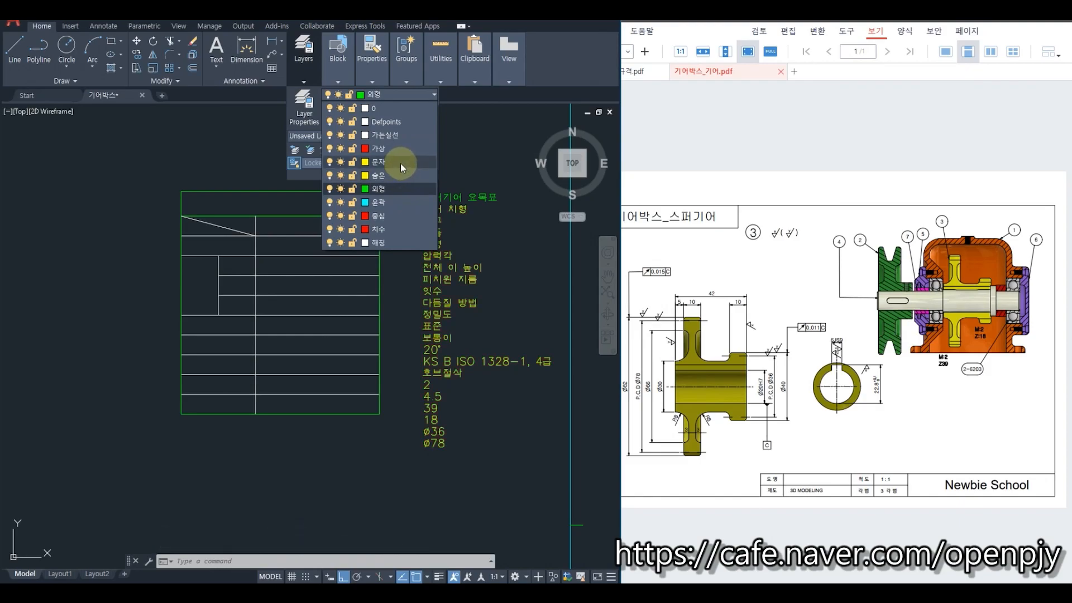
pyautogui.click(400, 163)
pyautogui.press('Escape')
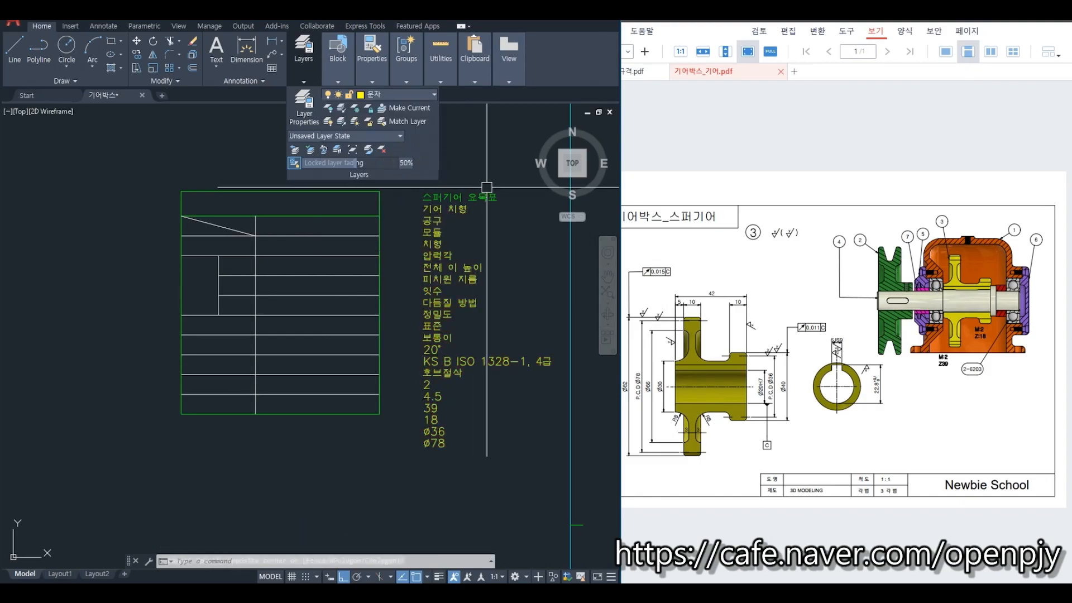
# - Set the text height of the title 스퍼기어 요목표 to 4.5
pyautogui.click(484, 199)
pyautogui.write('c')
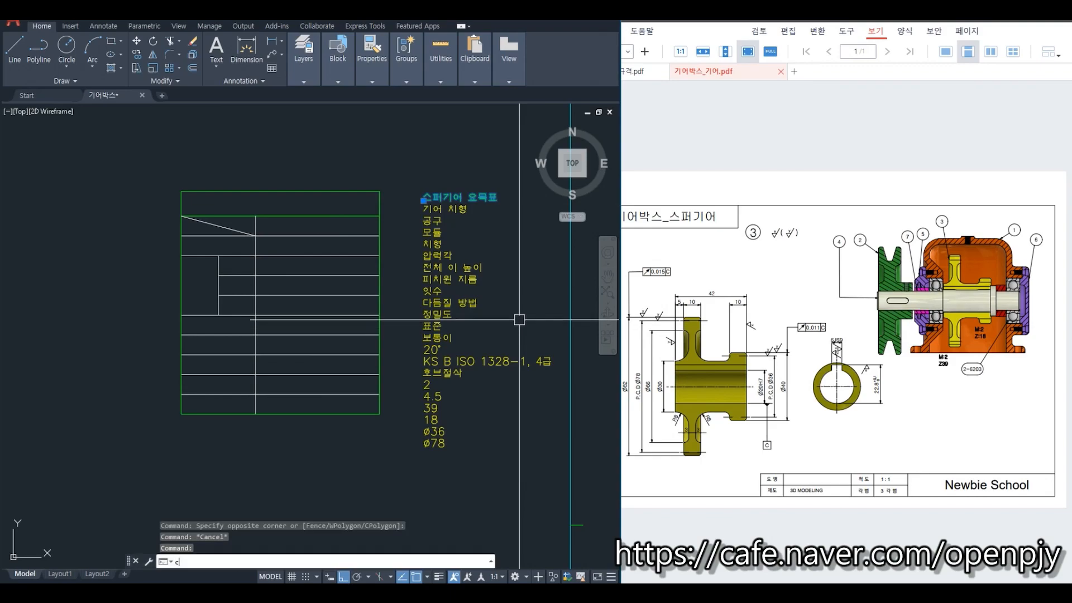
pyautogui.write('h')
pyautogui.press('Return')
pyautogui.click(276, 337)
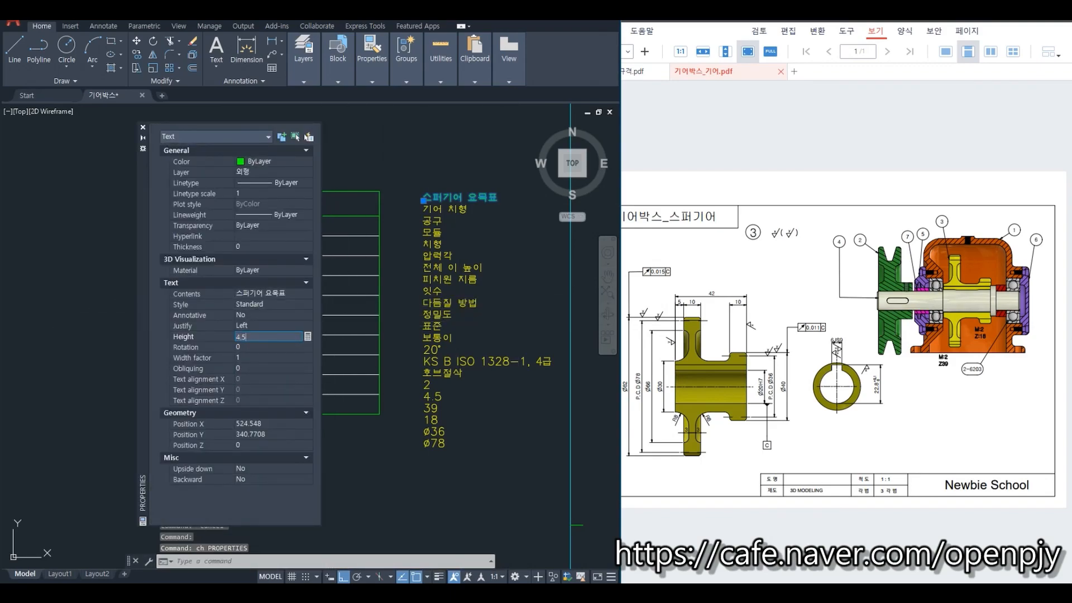
pyautogui.press('Return')
pyautogui.click(143, 127)
pyautogui.press('Escape')
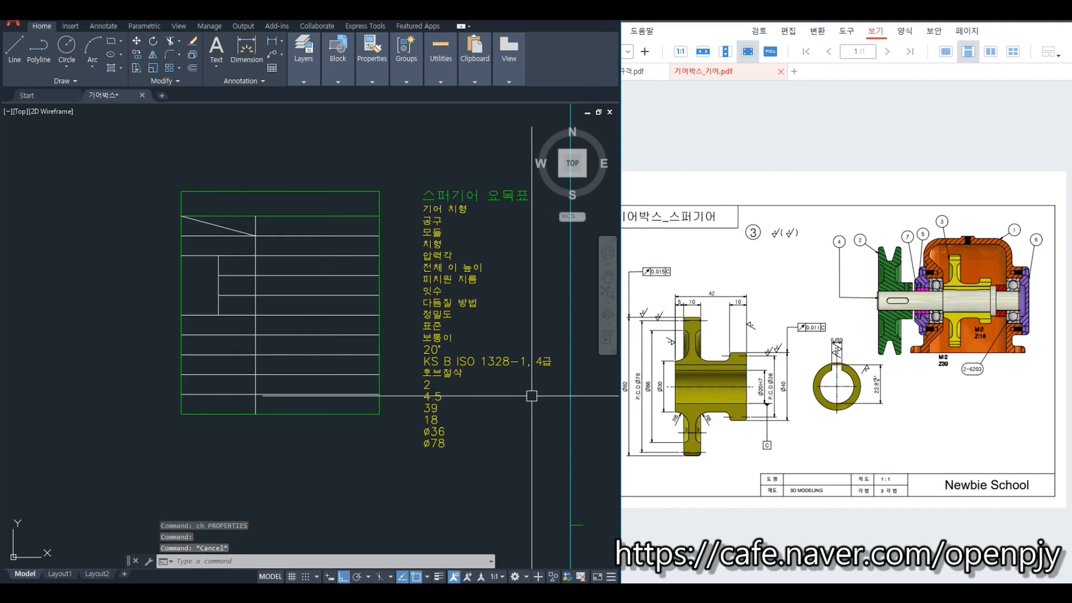
# - Move the title 스퍼기어 요목표 into the middle of the table's title row with Ortho off
pyautogui.write('m')
pyautogui.press('Return')
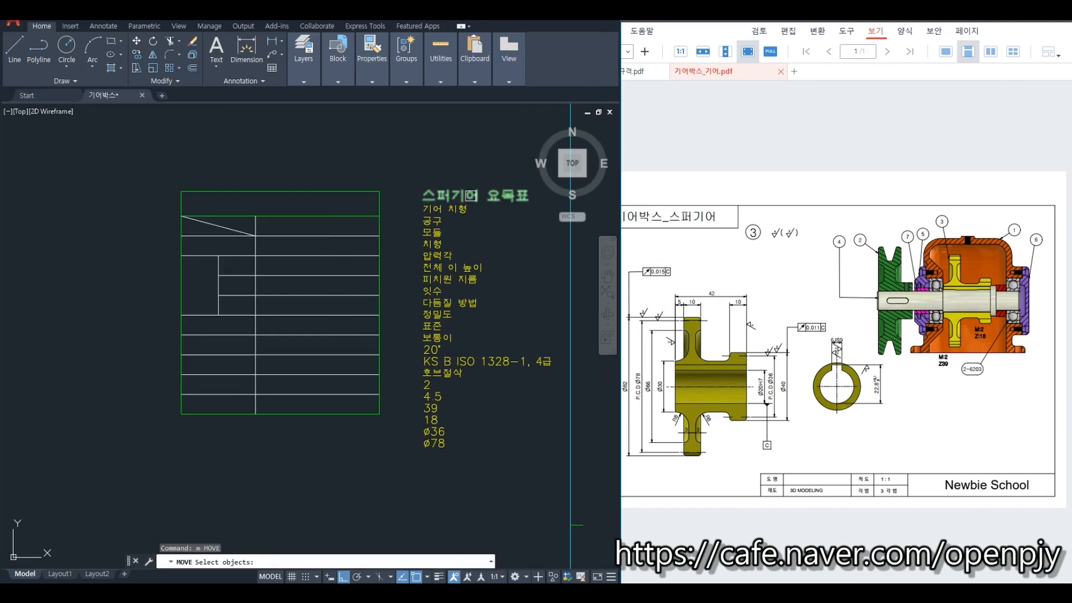
pyautogui.click(481, 195)
pyautogui.press('Return')
pyautogui.click(484, 197)
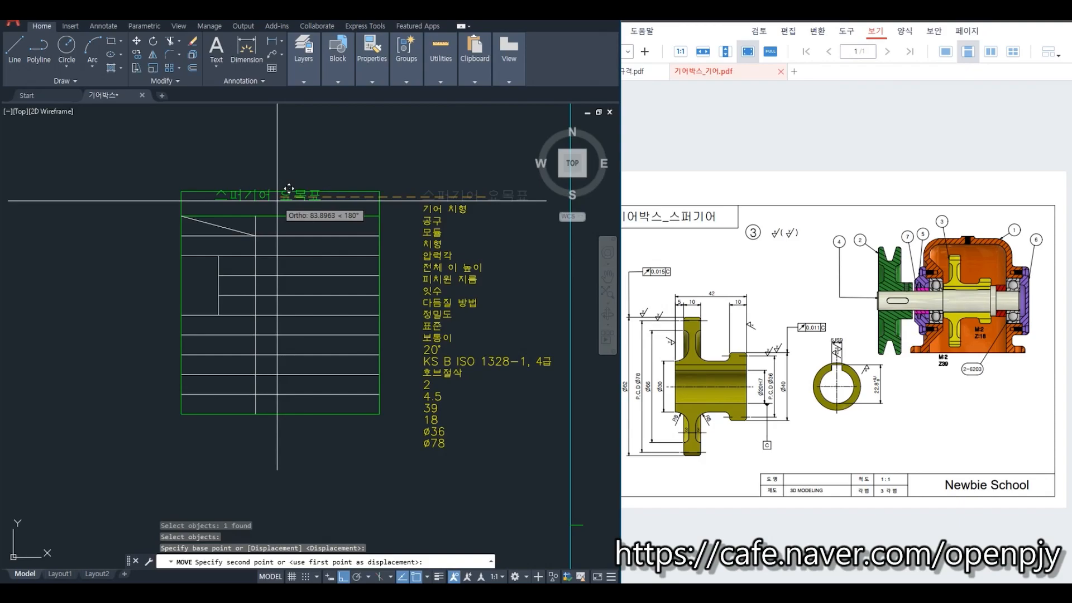
pyautogui.press('F8')
pyautogui.click(288, 204)
# - Move the label 기어 치형 into the left cell directly below the diagonal header cell
pyautogui.press('Return')
pyautogui.click(447, 201)
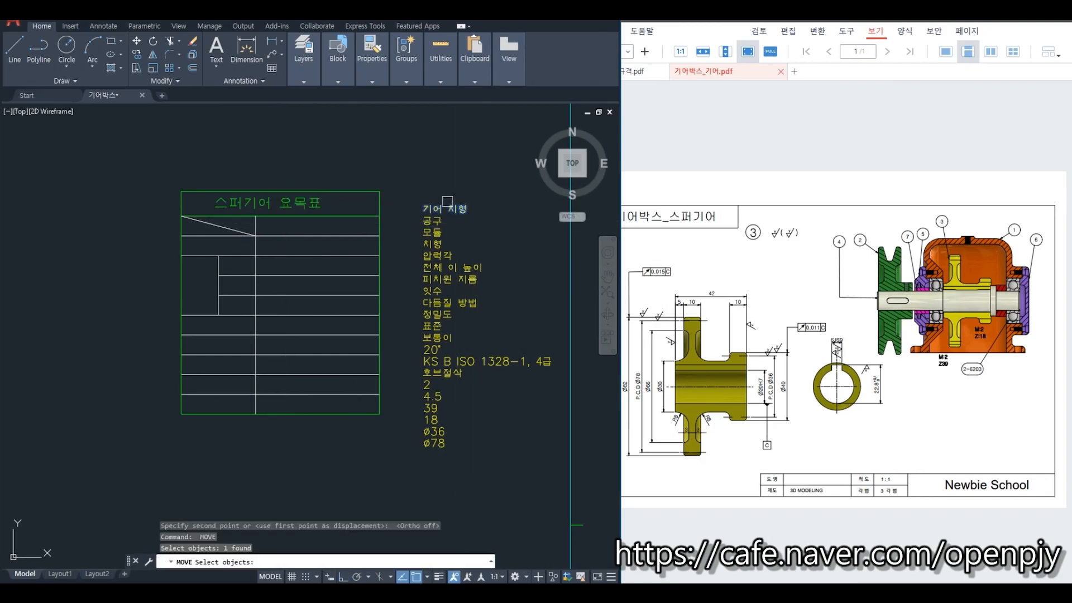
pyautogui.press('Return')
pyautogui.click(441, 209)
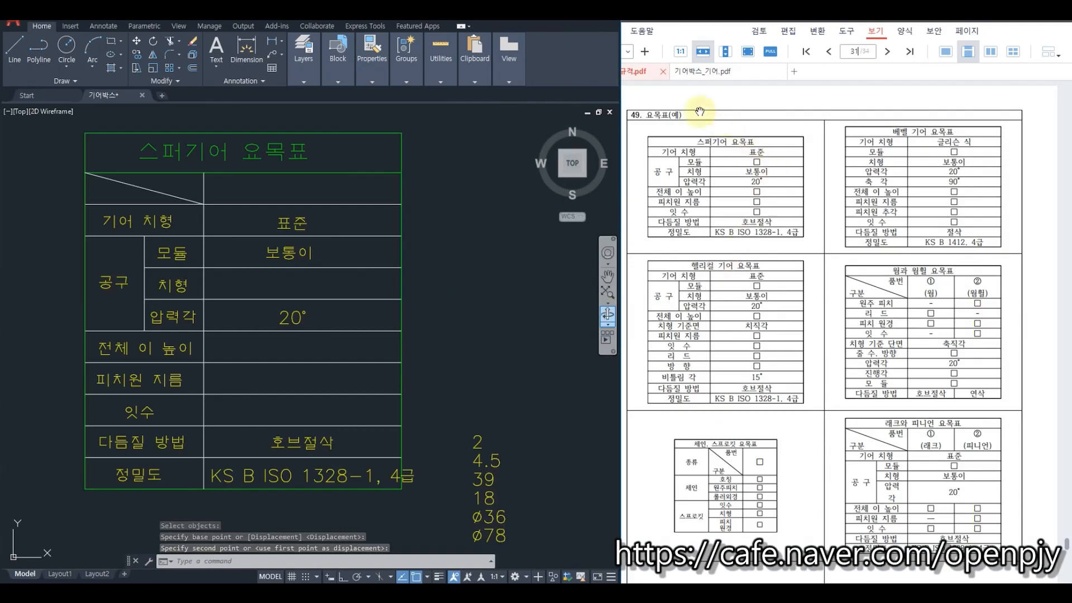
# - Offset the vertical divider between labels and values 50/2 to the right, splitting the value column in two
pyautogui.click(697, 73)
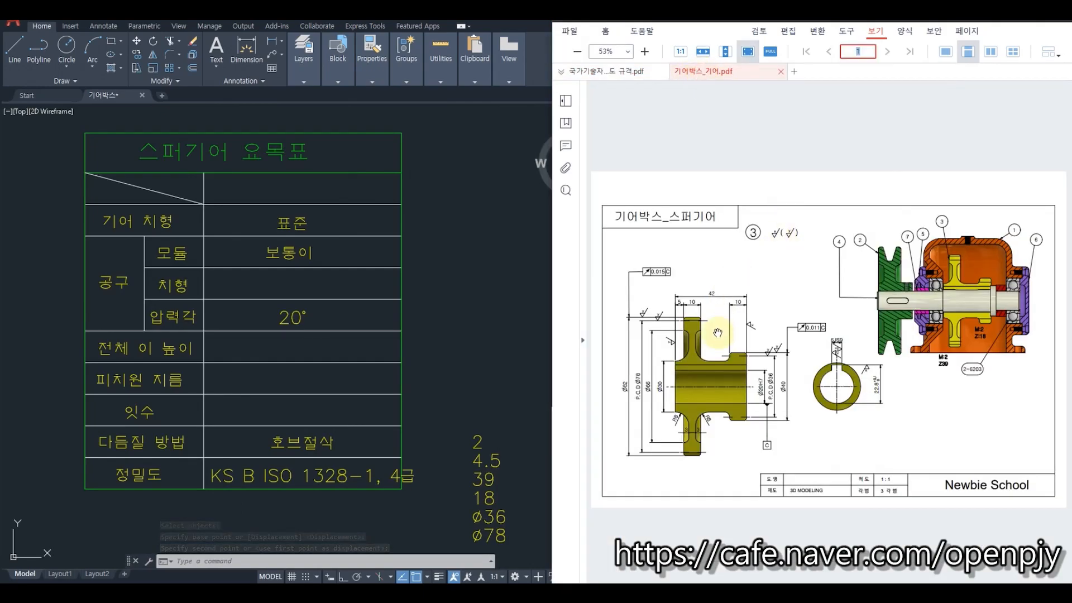
pyautogui.click(324, 178)
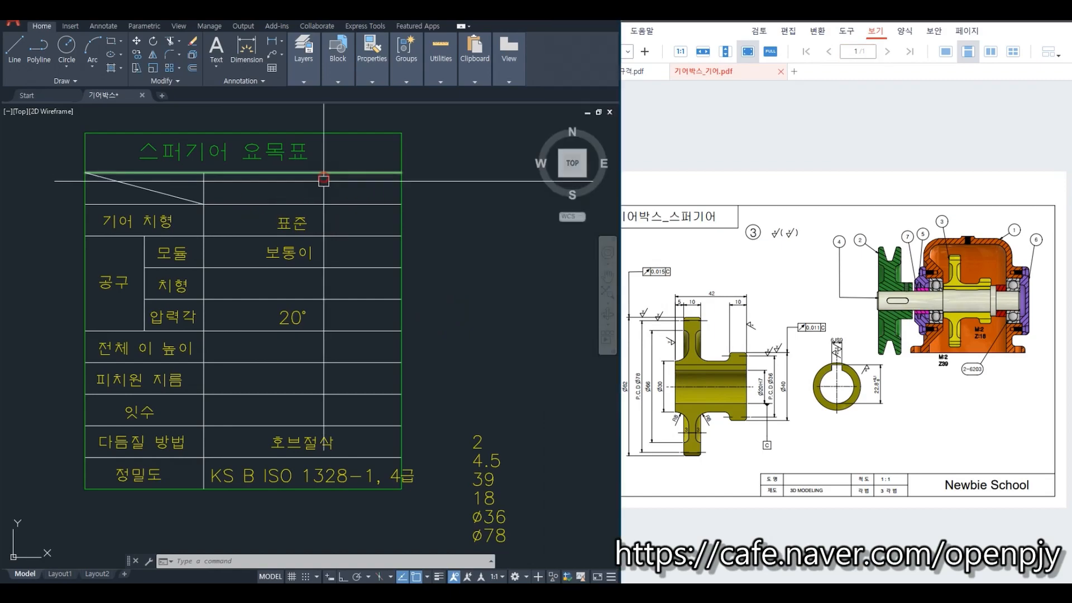
pyautogui.write('o')
pyautogui.press('Return')
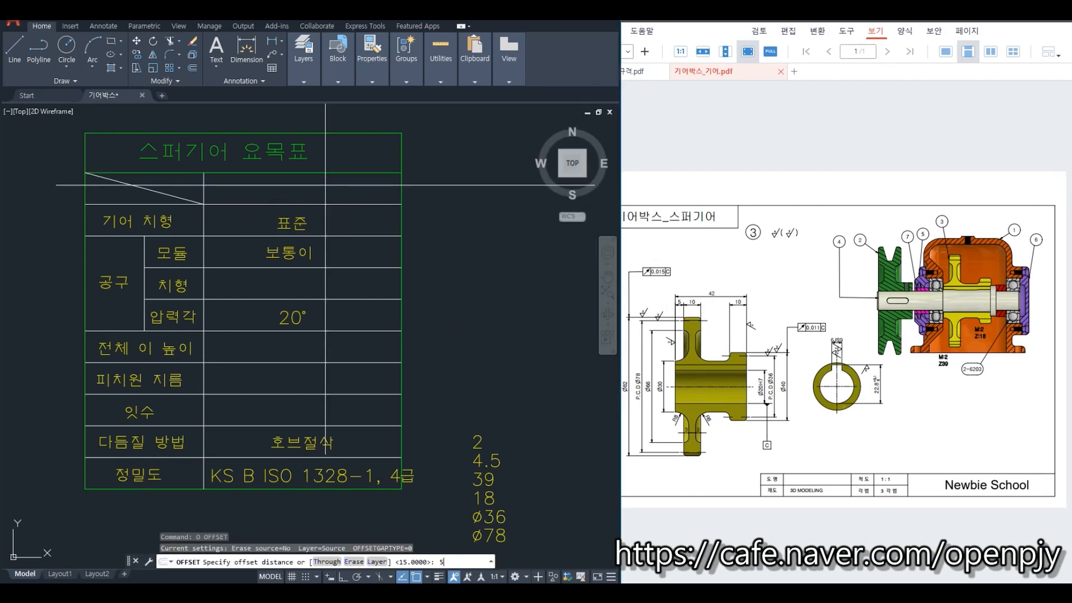
pyautogui.write('50/2')
pyautogui.press('Return')
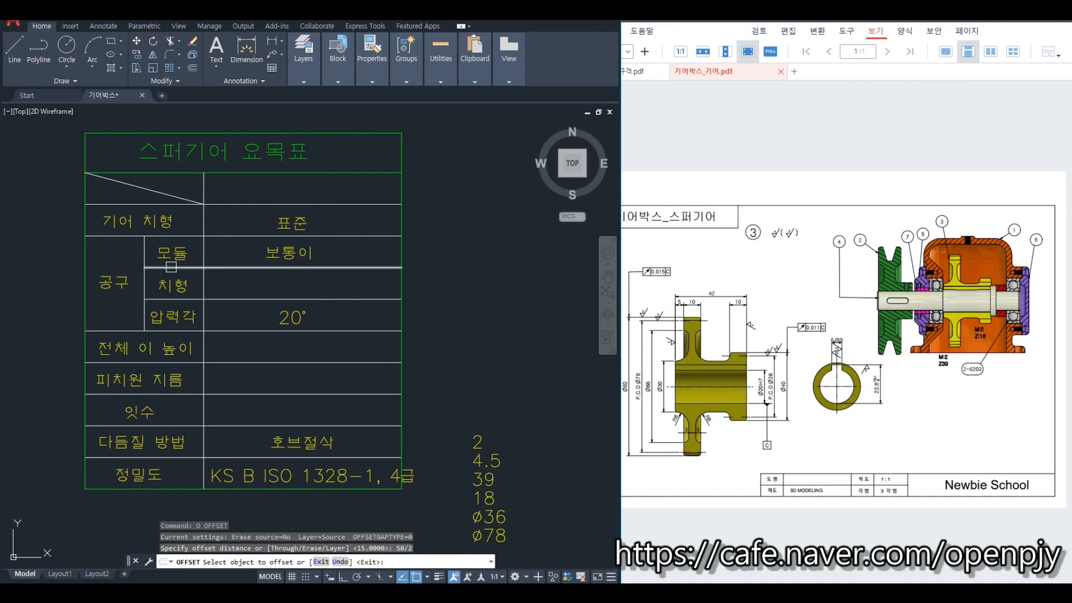
pyautogui.click(204, 276)
pyautogui.click(272, 281)
pyautogui.press('Escape')
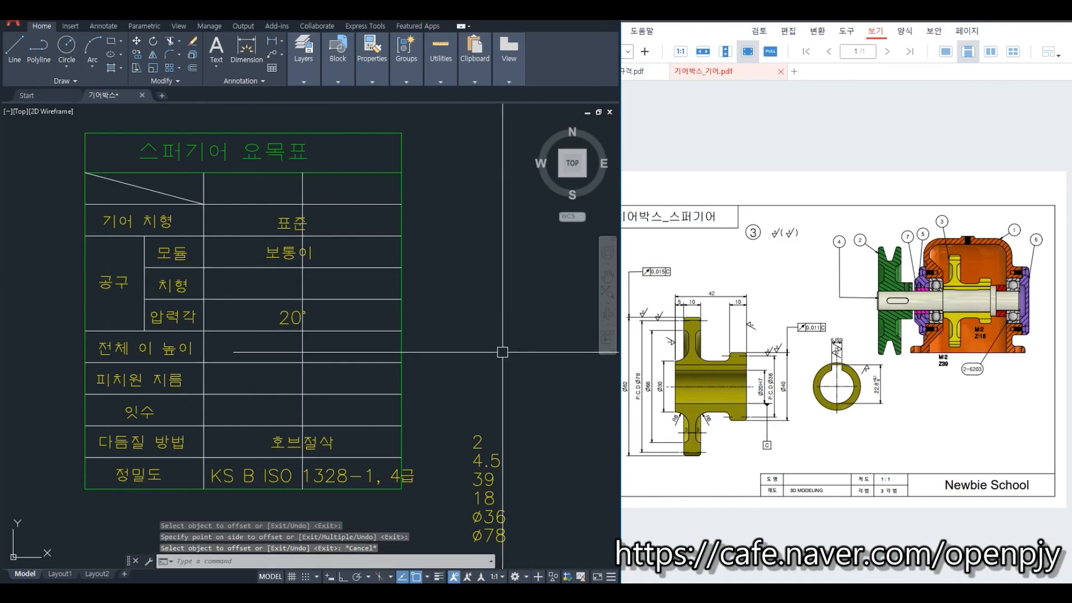
# - Trim the new middle divider so it remains only in the diagonal header row and the 피치원 지름 and 잇수 rows
pyautogui.write('tr')
pyautogui.press('Return')
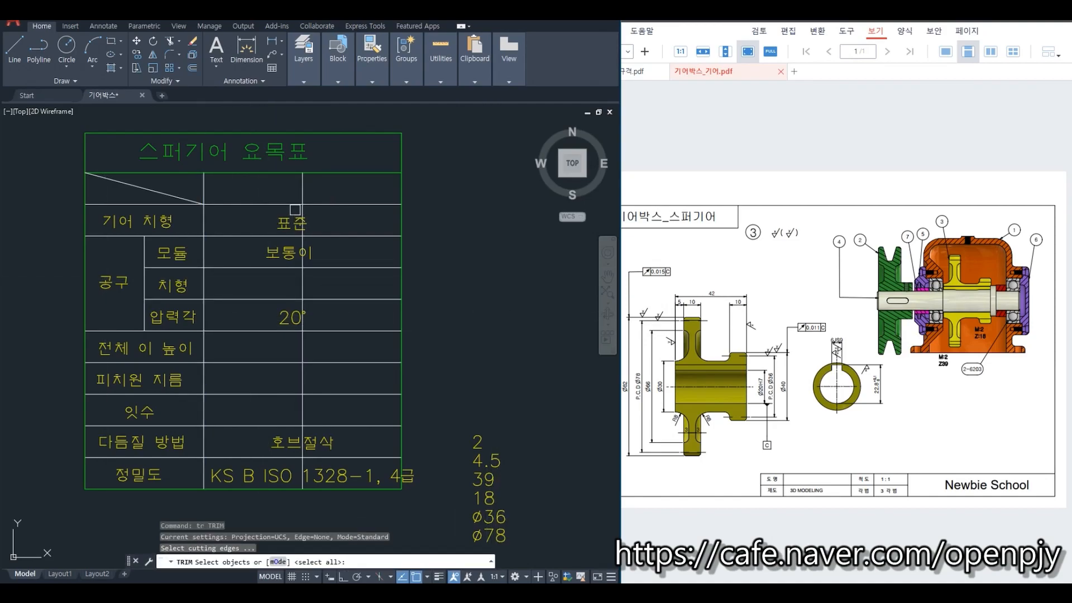
pyautogui.click(323, 203)
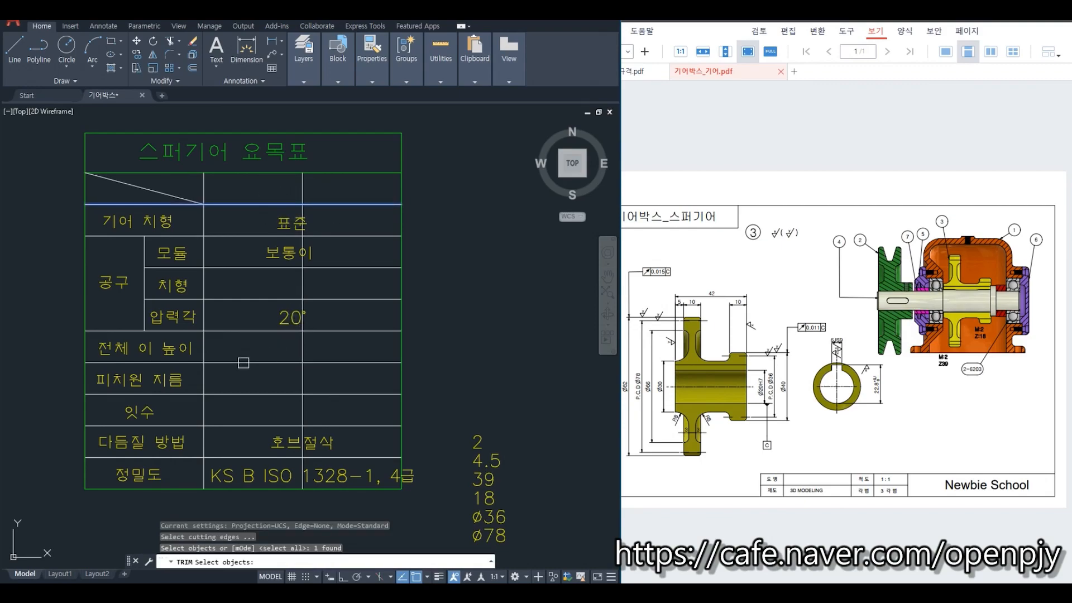
pyautogui.click(318, 362)
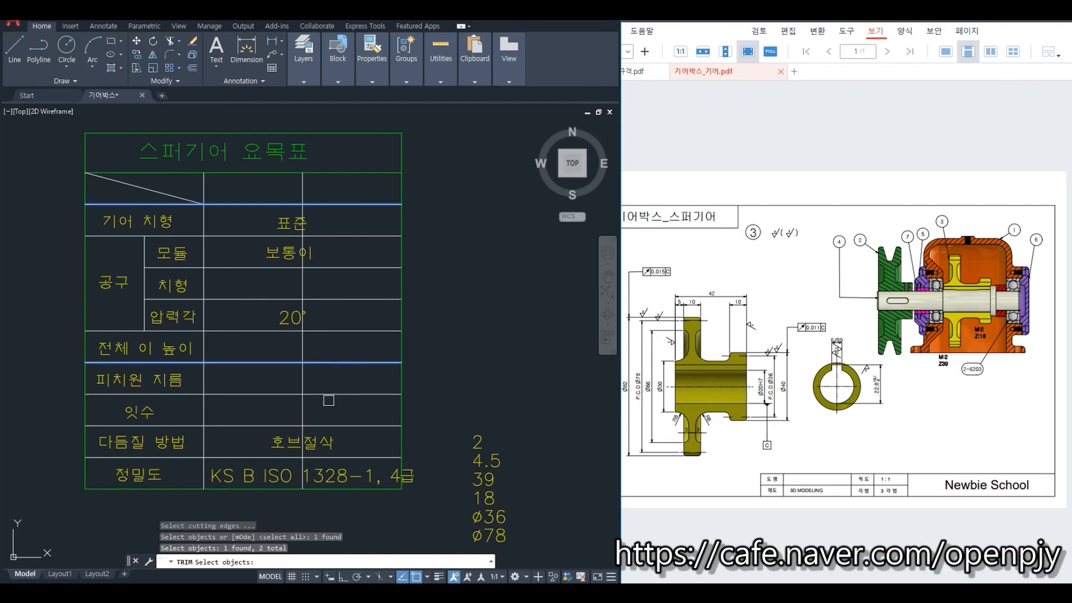
pyautogui.click(346, 425)
pyautogui.press('Return')
pyautogui.scroll(5, 309, 452)
pyautogui.click(295, 447)
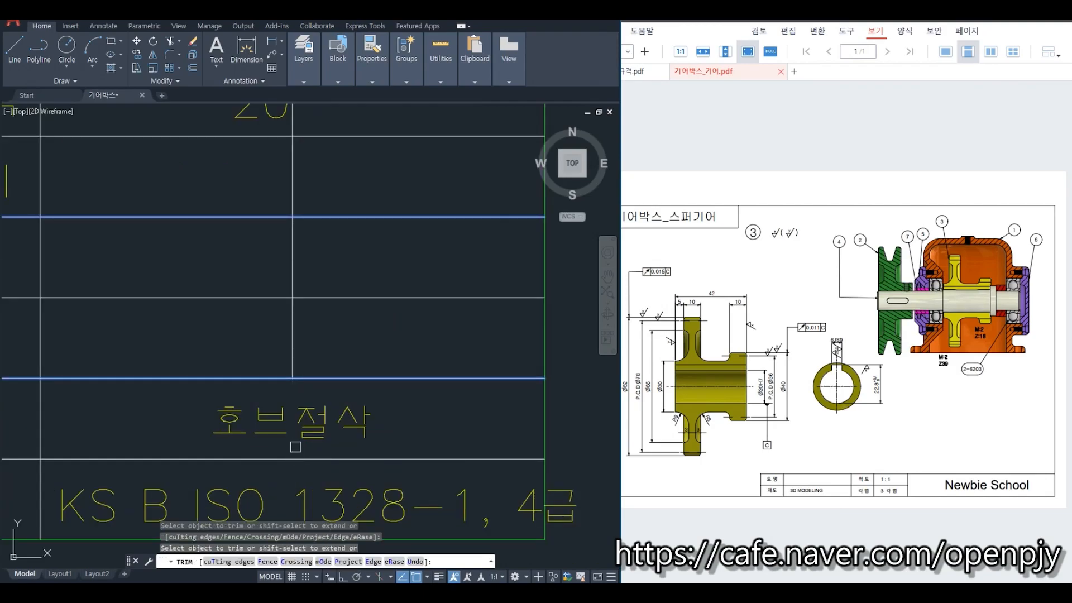
pyautogui.scroll(-3, 339, 390)
pyautogui.scroll(-2, 385, 259)
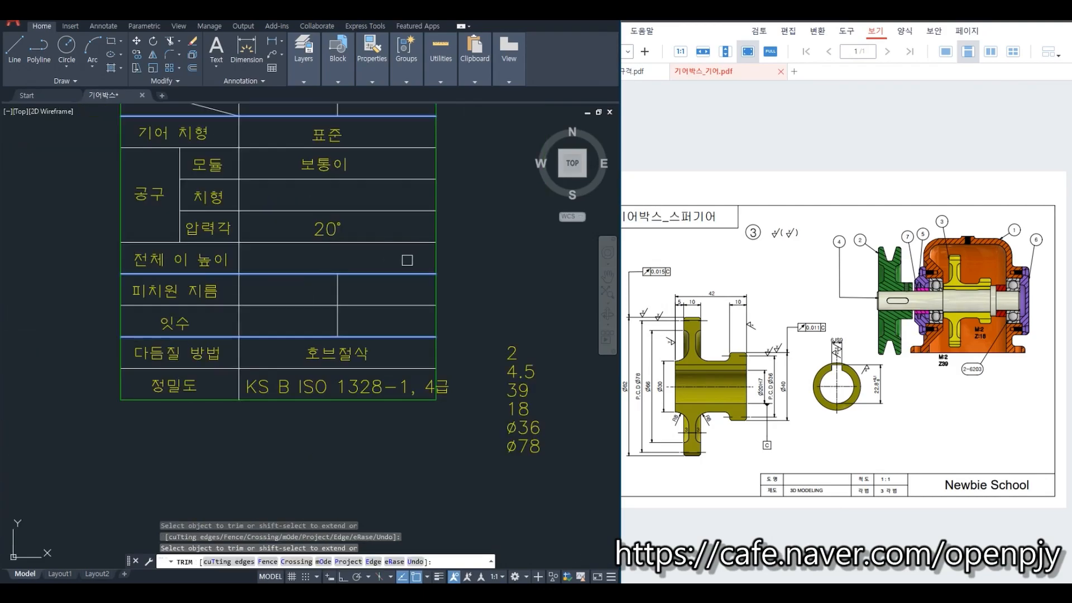
pyautogui.press('Escape')
pyautogui.scroll(-1, 500, 312)
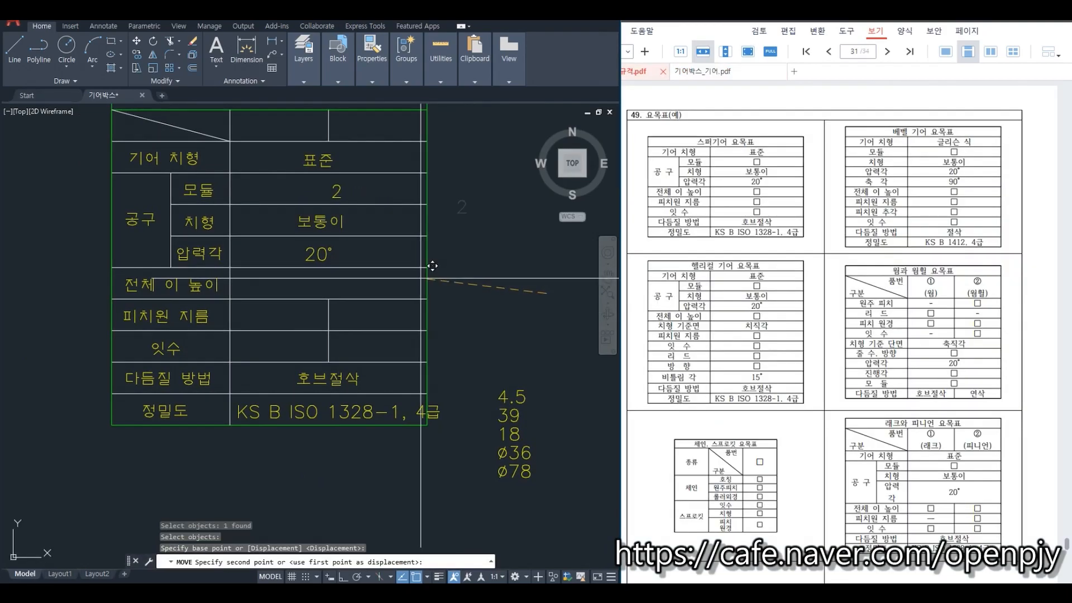
# - Place the value 2 in the 모듈 row and move 4.5 into the 전체 이 높이 row
pyautogui.press('space')
pyautogui.click(517, 398)
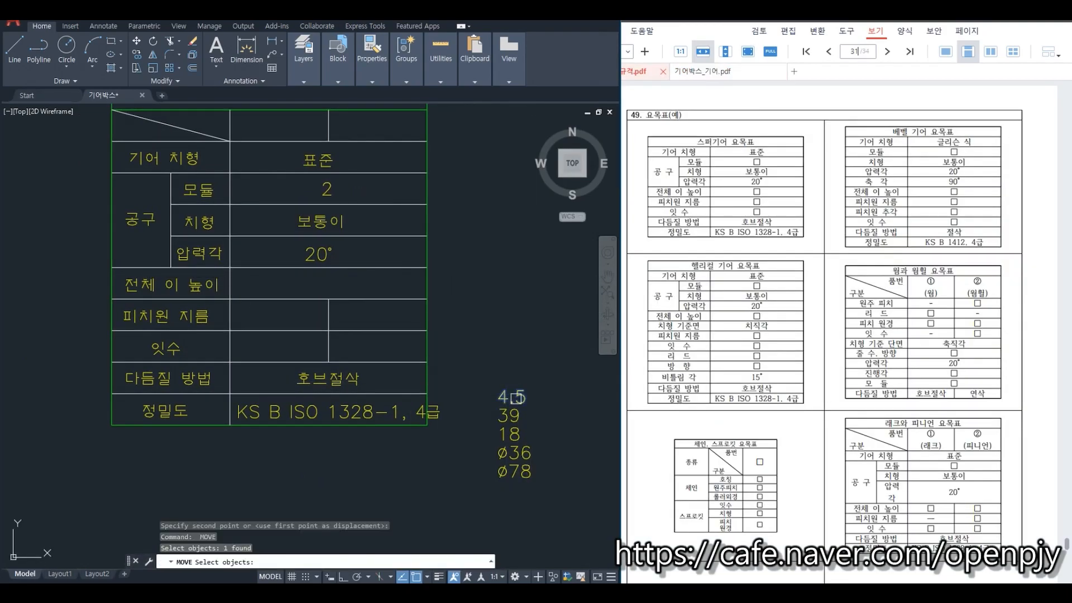
pyautogui.press('space')
pyautogui.click(579, 419)
pyautogui.click(395, 306)
# - Move 39 into the left value cell and 18 into the right value cell of the 피치원 지름 row
pyautogui.press('space')
pyautogui.click(515, 416)
pyautogui.press('space')
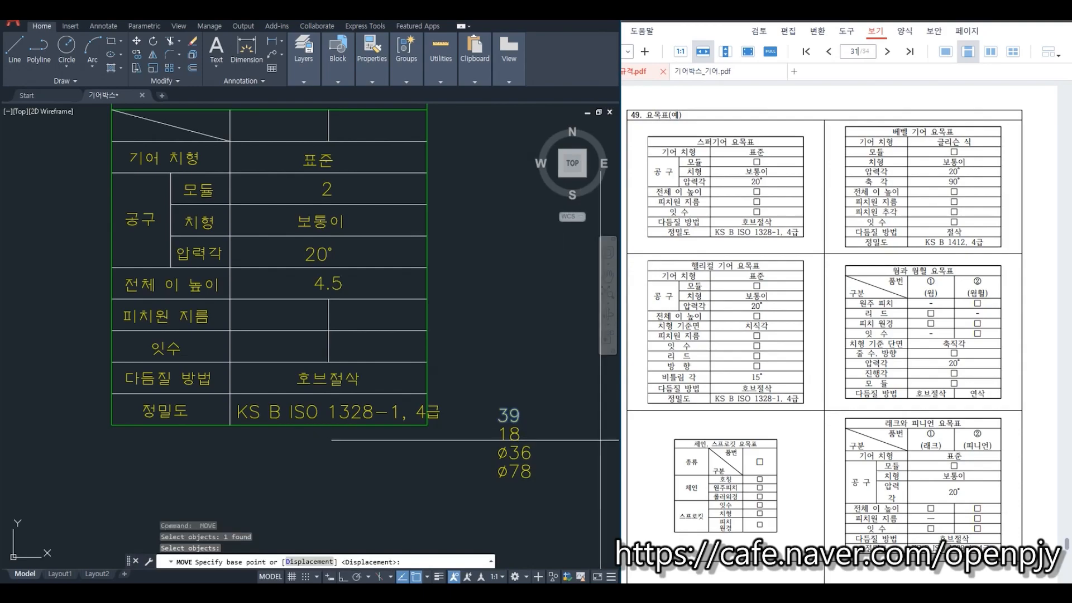
pyautogui.click(601, 442)
pyautogui.click(385, 330)
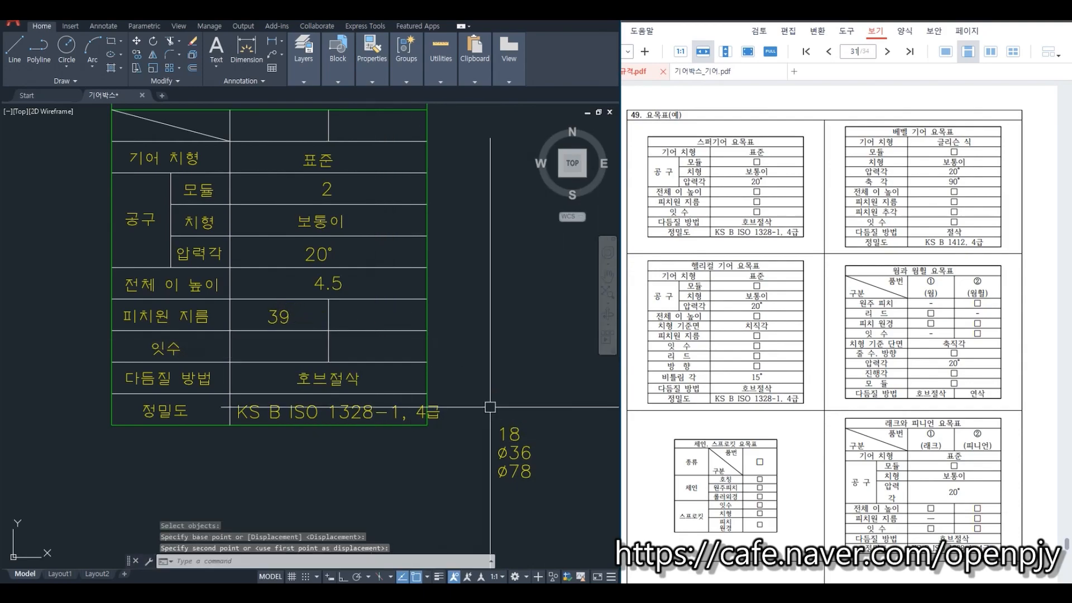
pyautogui.press('space')
pyautogui.click(508, 433)
pyautogui.press('space')
pyautogui.click(581, 414)
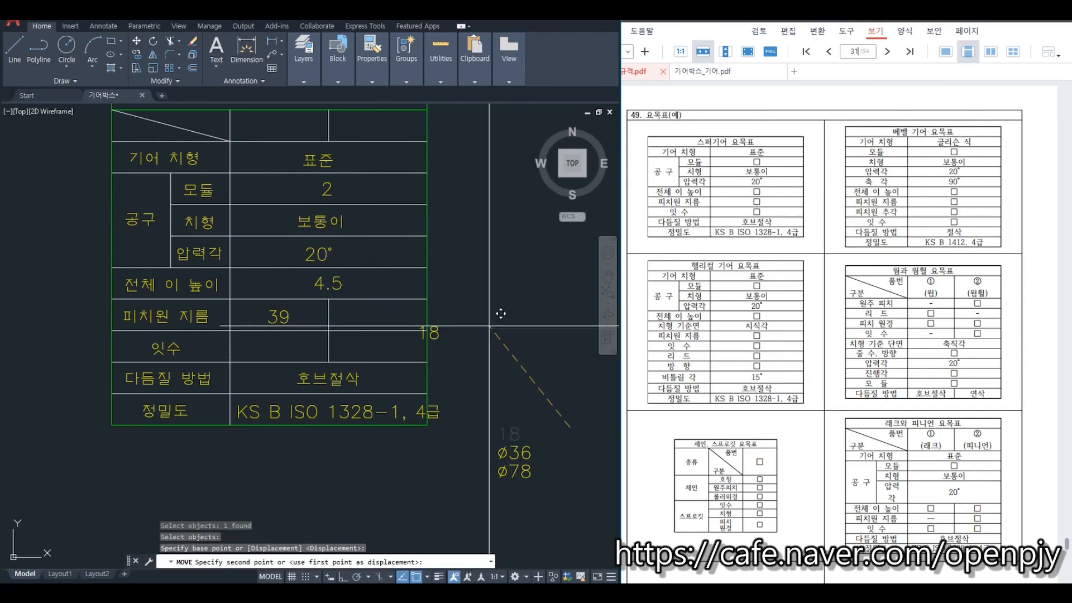
pyautogui.click(447, 297)
# - Move ø36 into the right value cell and ø78 into the left value cell of the 잇수 row
pyautogui.press('space')
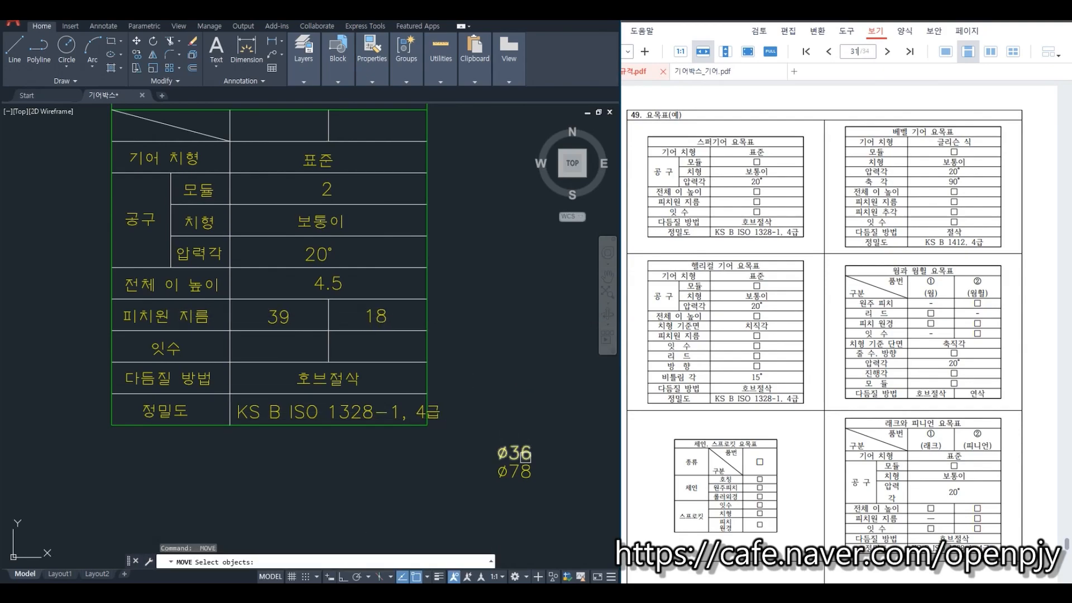
pyautogui.click(506, 452)
pyautogui.press('space')
pyautogui.click(515, 449)
pyautogui.click(400, 339)
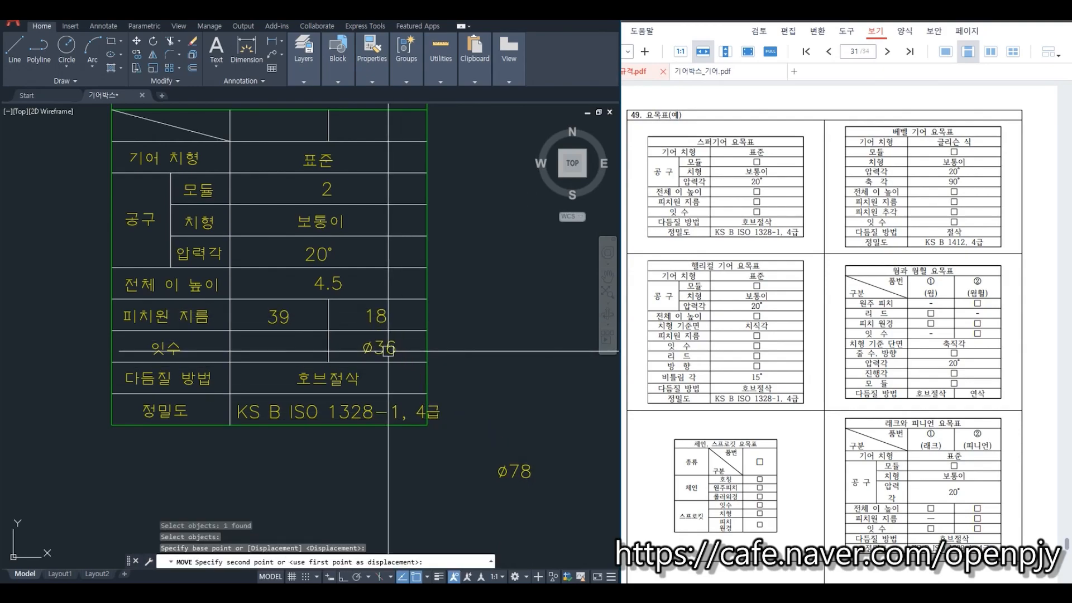
pyautogui.press('space')
pyautogui.click(514, 471)
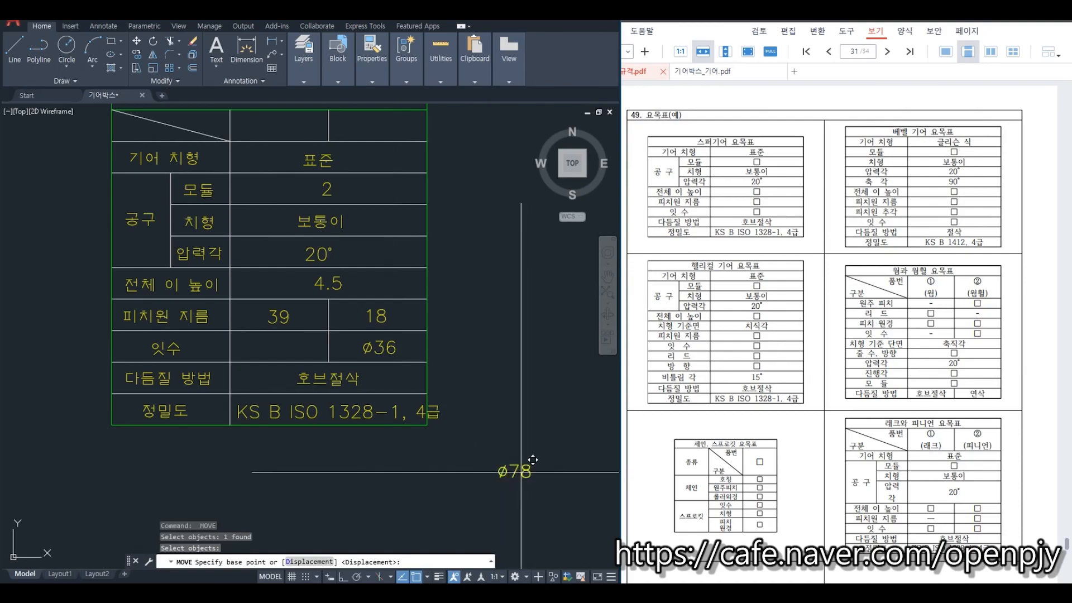
pyautogui.press('space')
pyautogui.click(514, 469)
pyautogui.click(298, 333)
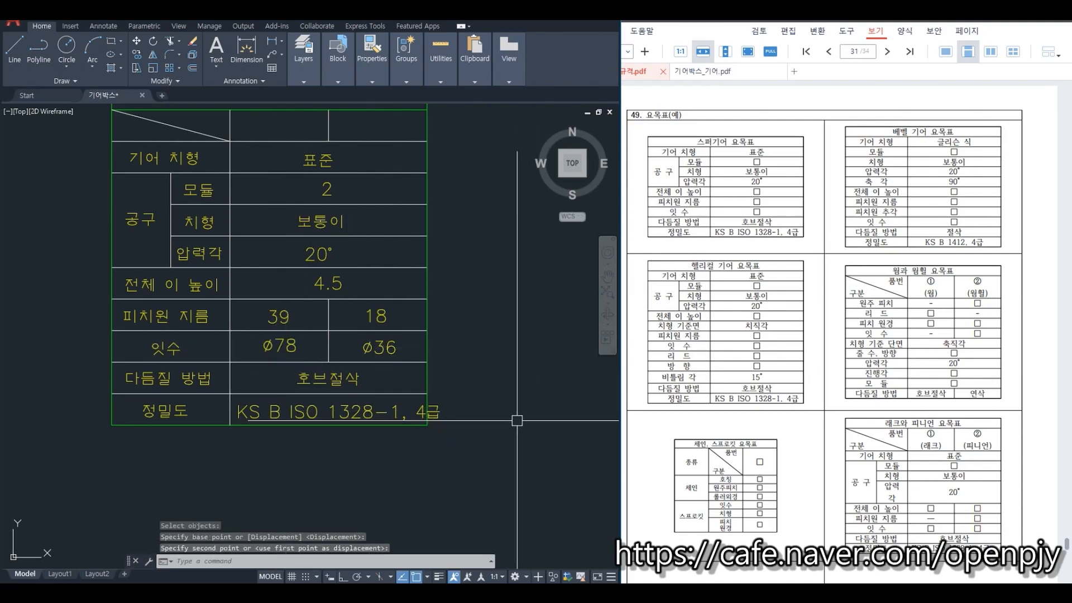
pyautogui.moveTo(515, 422)
pyautogui.mouseDown(button='middle')
pyautogui.moveTo(531, 443)
pyautogui.moveTo(532, 424)
pyautogui.mouseUp(button='middle')
pyautogui.write('c')
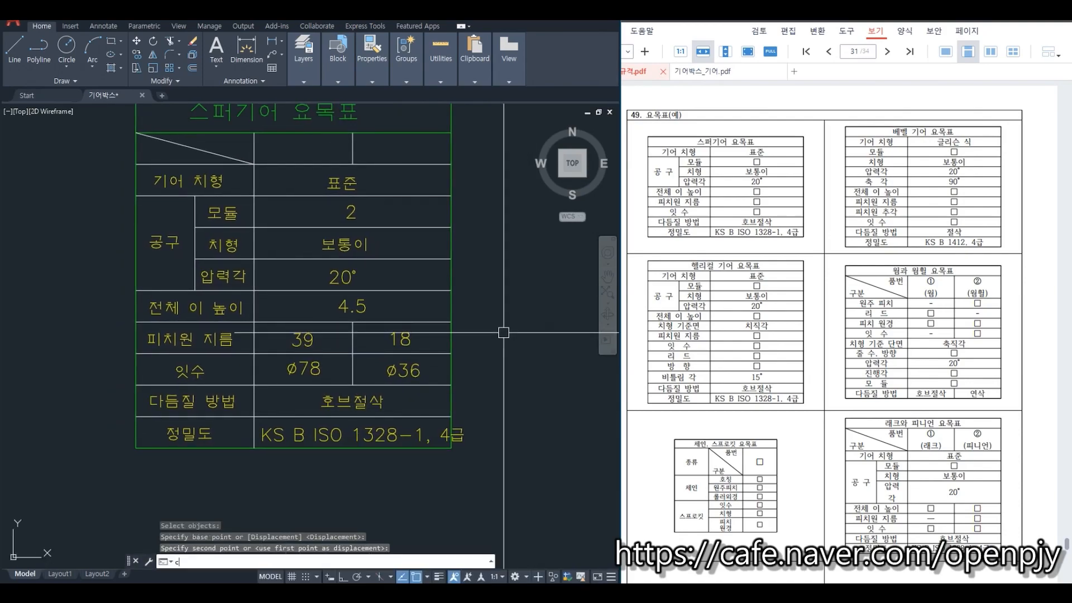
pyautogui.press('space')
pyautogui.click(219, 213)
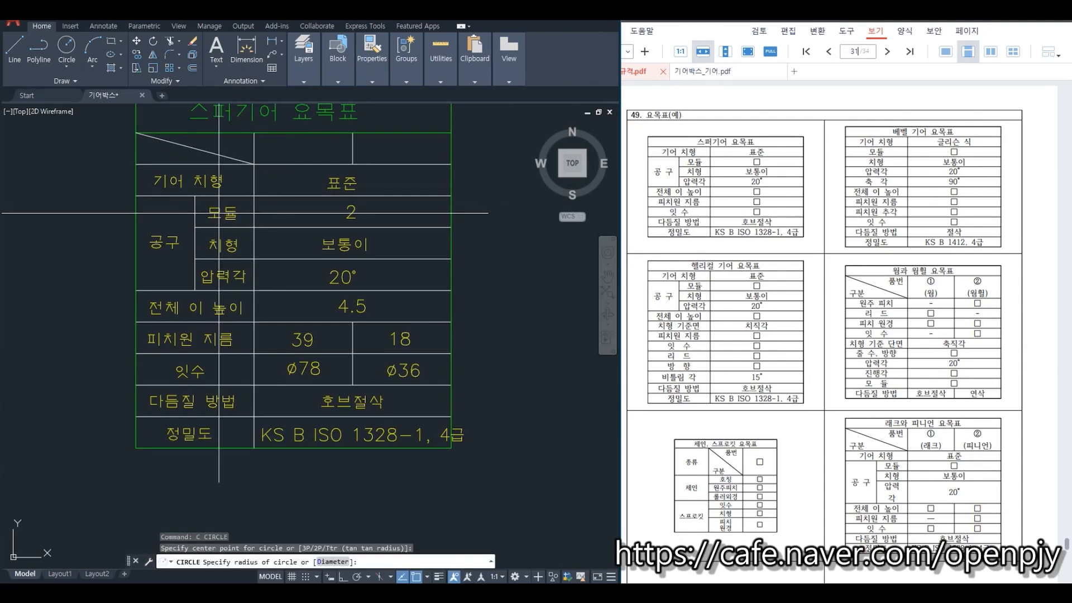
pyautogui.press('Escape')
pyautogui.press('Escape')
# - Copy the label 모듈 into both halves of the diagonal header cell and into the two header cells beside it
pyautogui.write('co')
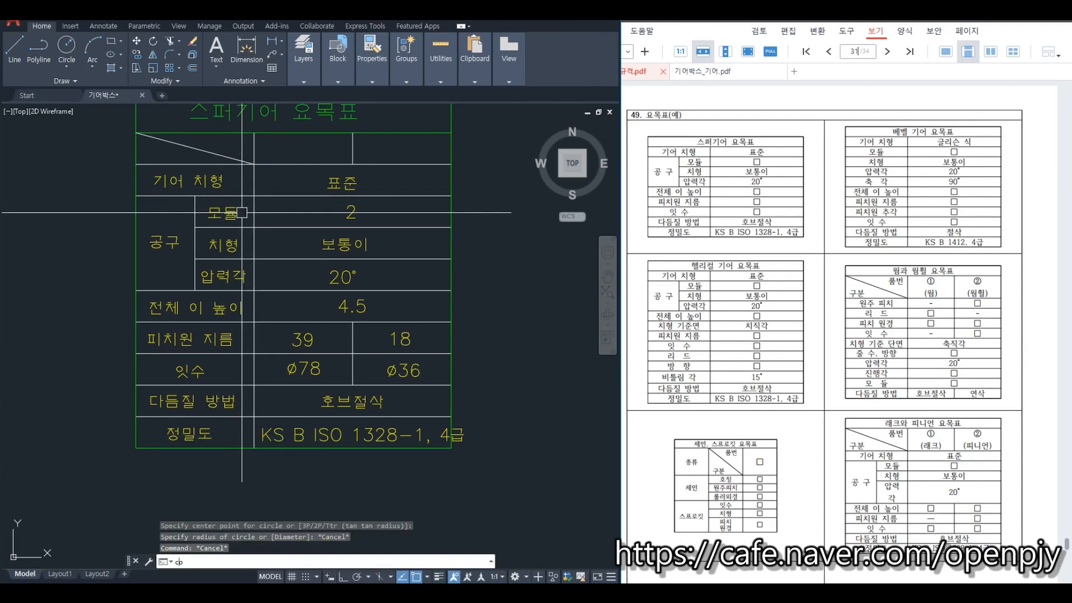
pyautogui.press('space')
pyautogui.click(226, 215)
pyautogui.press('space')
pyautogui.click(226, 212)
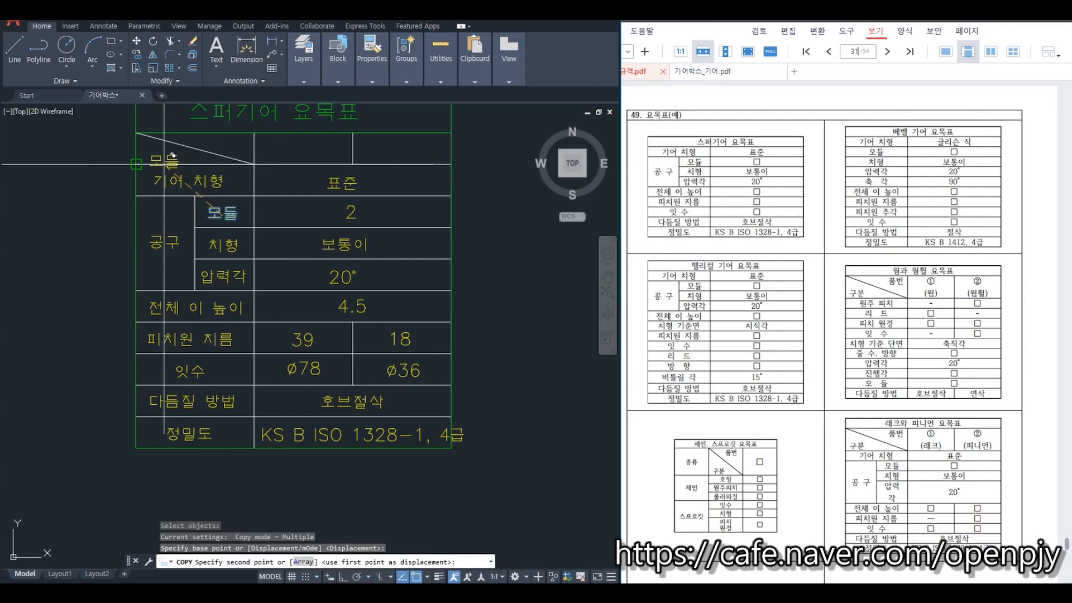
pyautogui.click(174, 148)
pyautogui.click(241, 140)
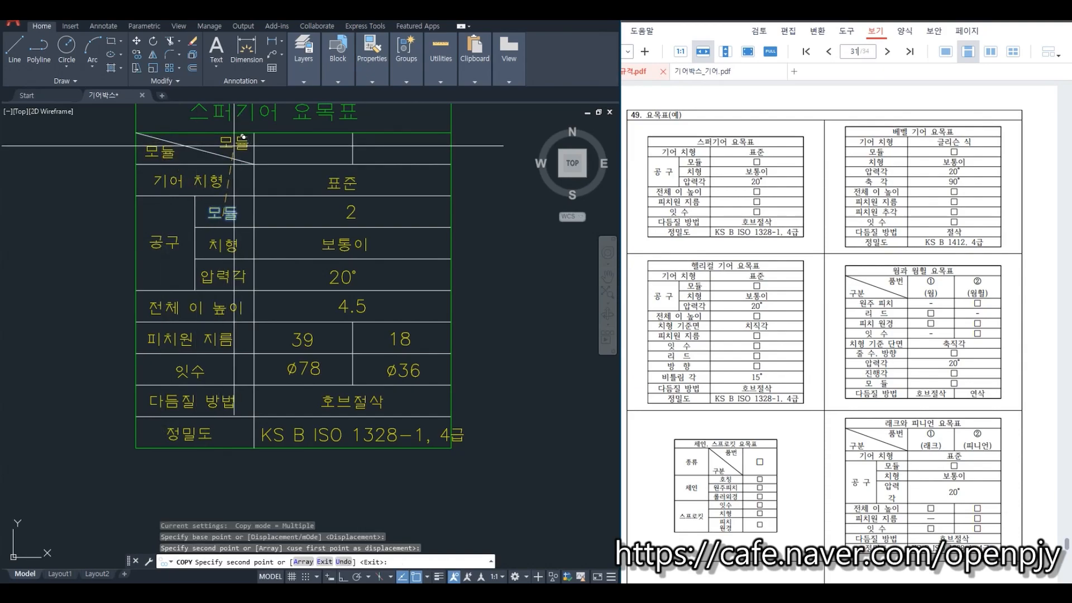
pyautogui.click(300, 143)
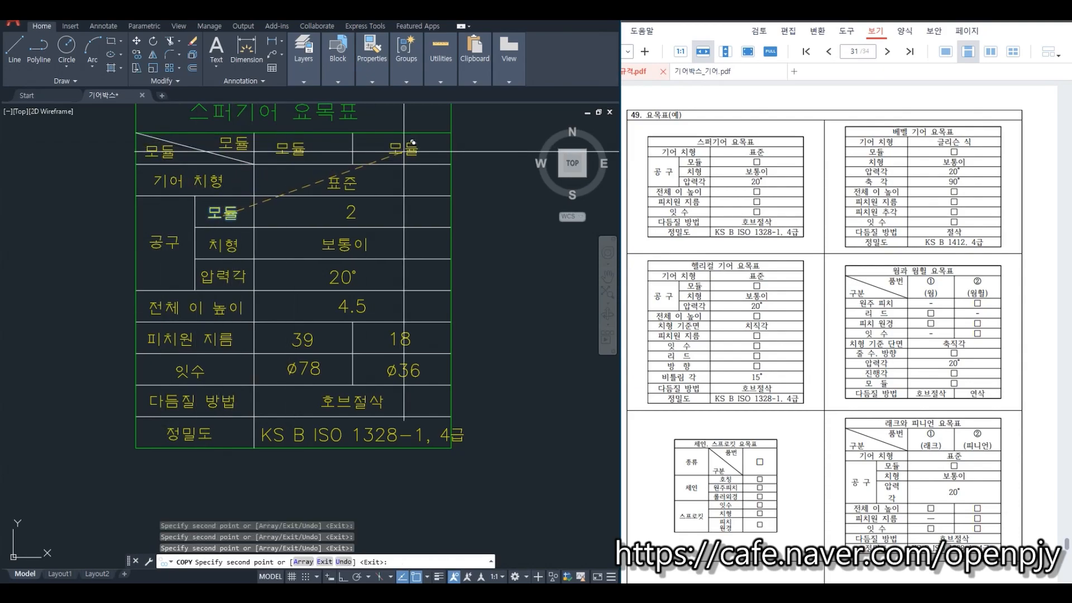
pyautogui.click(412, 143)
pyautogui.press('Escape')
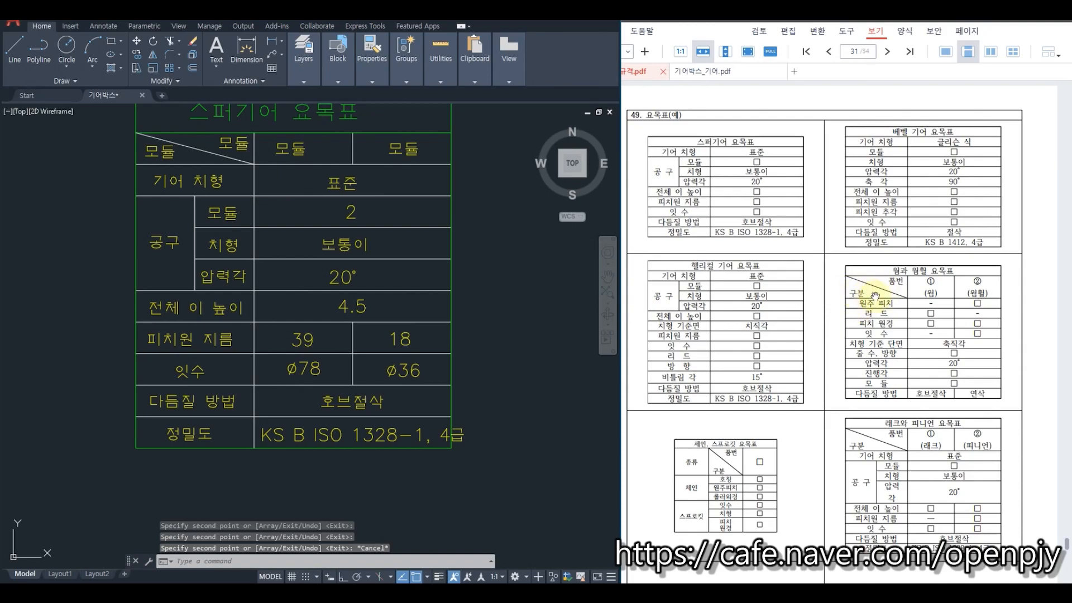
# - Change the copied labels in the diagonal header cell to 구분 below the diagonal and 품번 above it
pyautogui.doubleClick(149, 152)
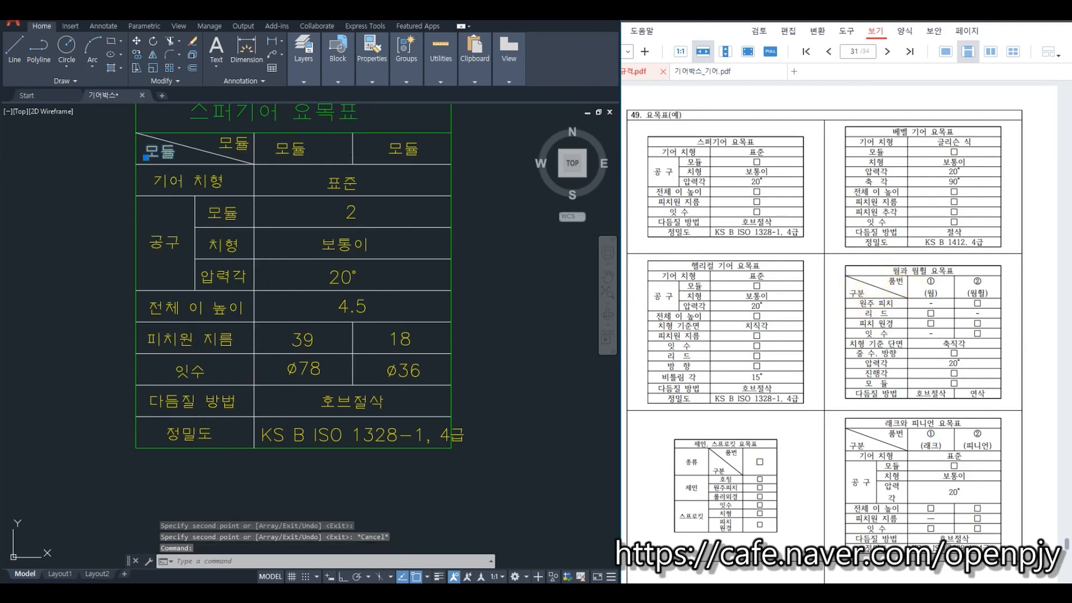
pyautogui.click(173, 162)
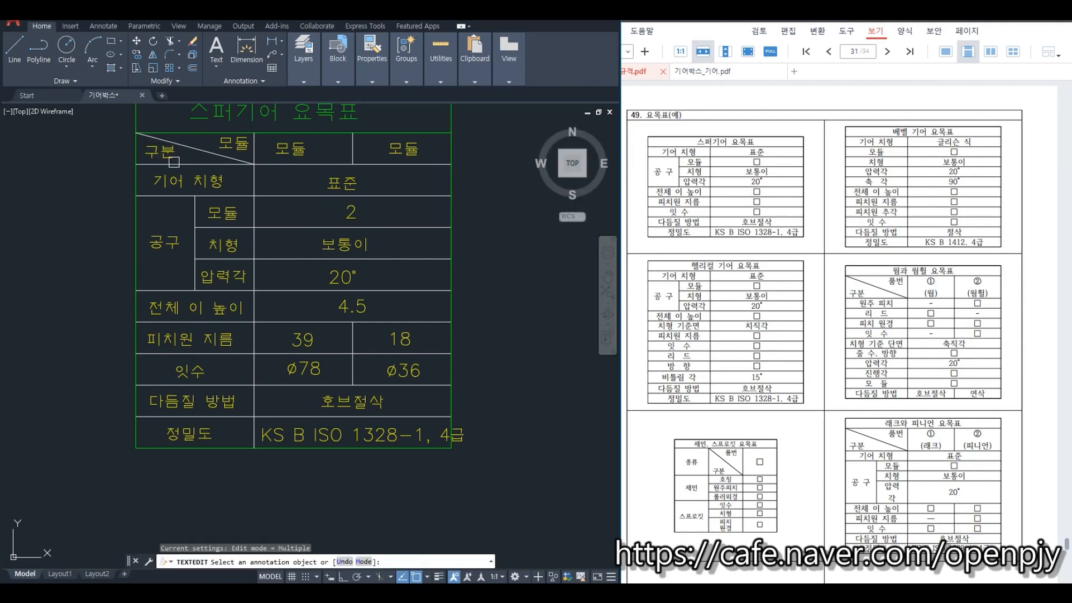
pyautogui.click(237, 148)
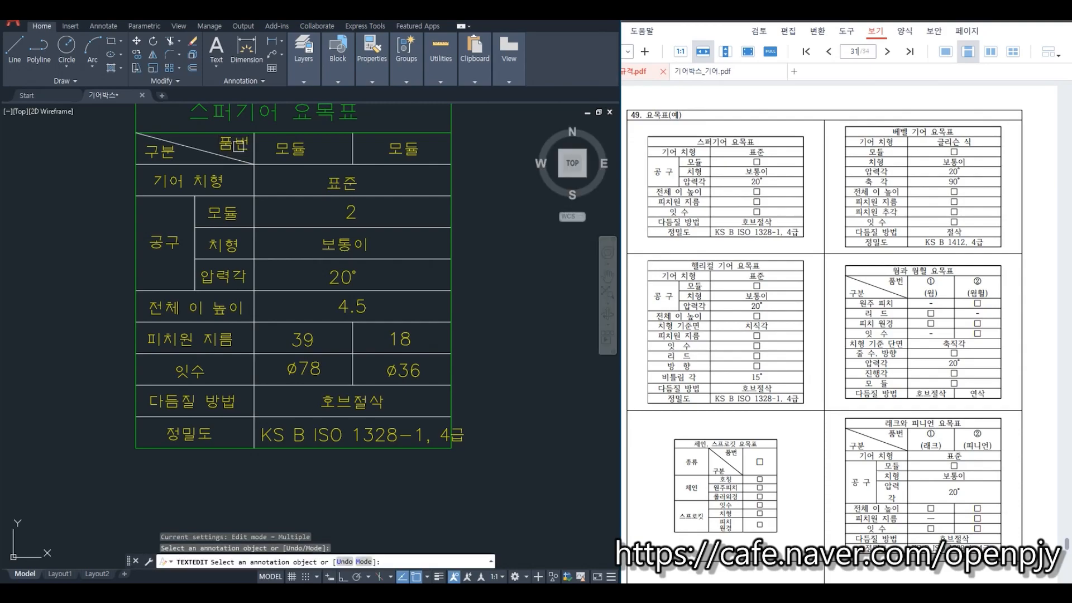
# - Consult the gear drawing 기어박스_기어.pdf for the part number and change the two remaining header texts to 3-1 and 3-2
pyautogui.click(708, 72)
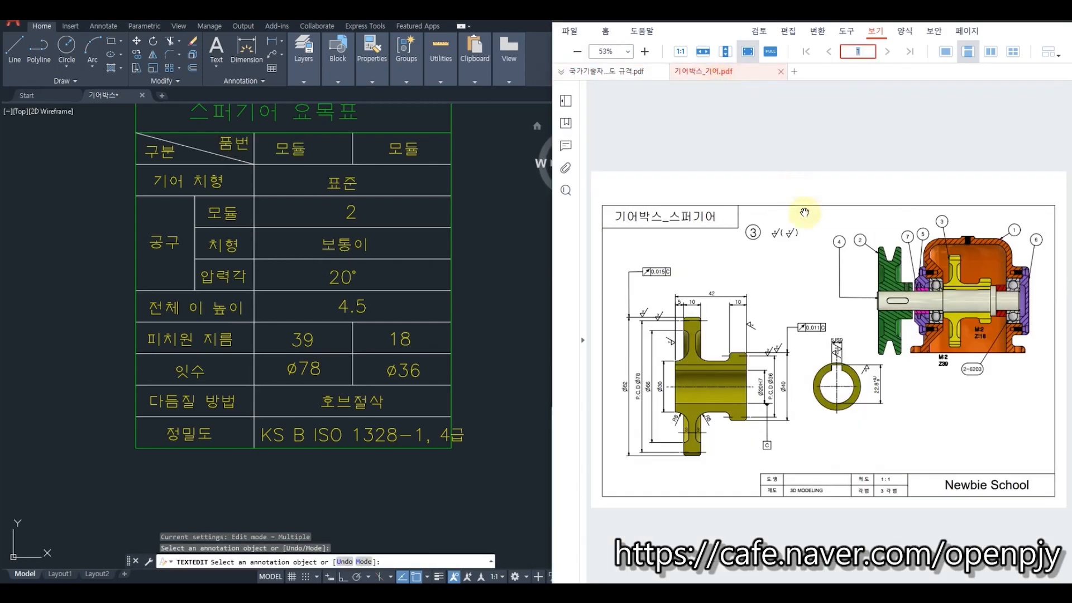
pyautogui.click(289, 147)
pyautogui.click(310, 151)
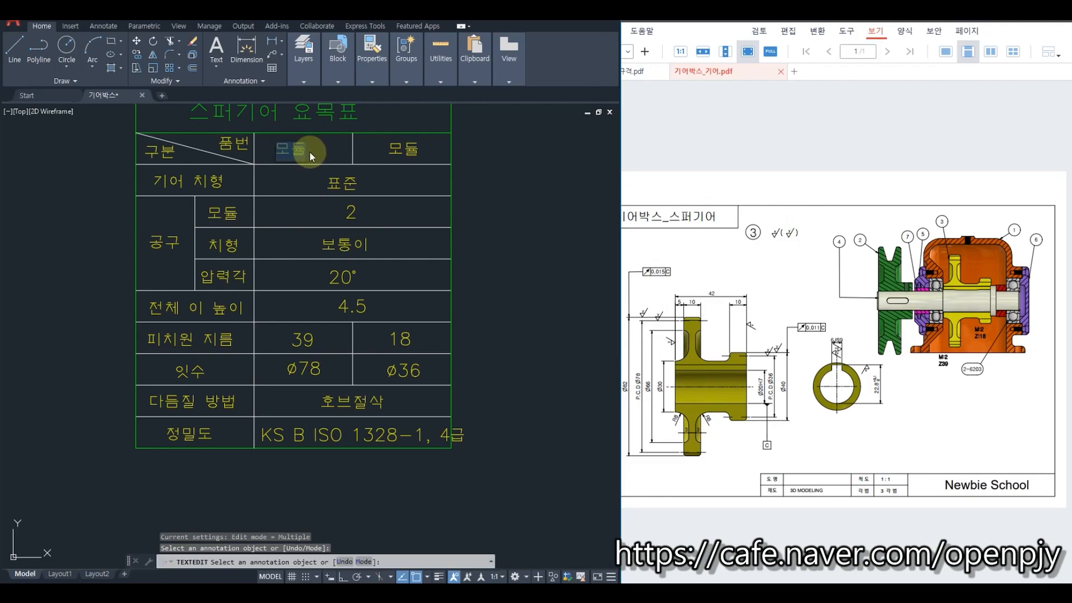
pyautogui.write('3-1')
pyautogui.press('Return')
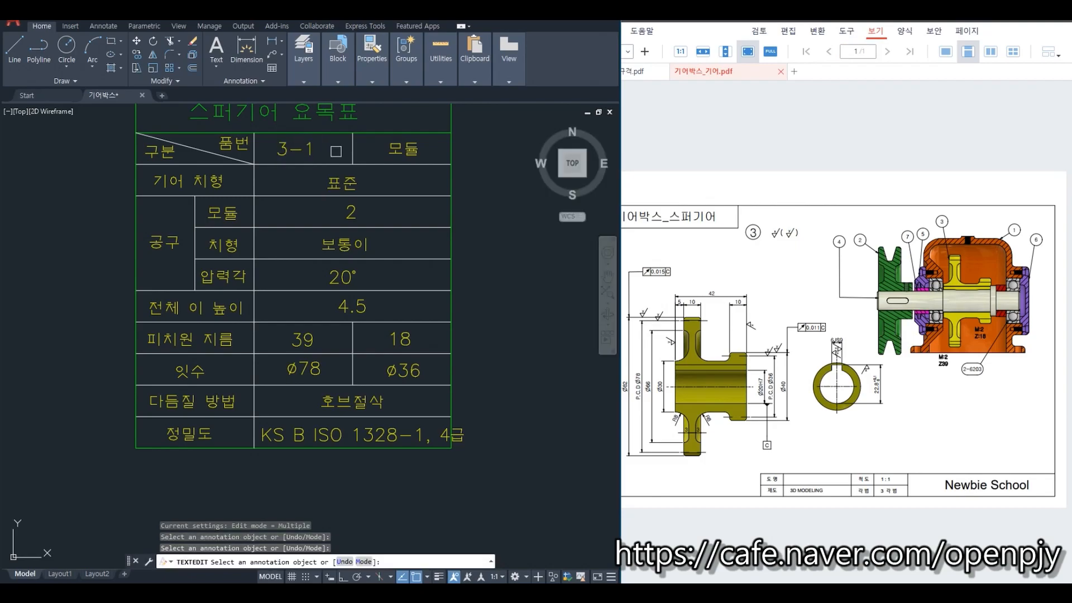
pyautogui.click(463, 152)
pyautogui.write('3-2')
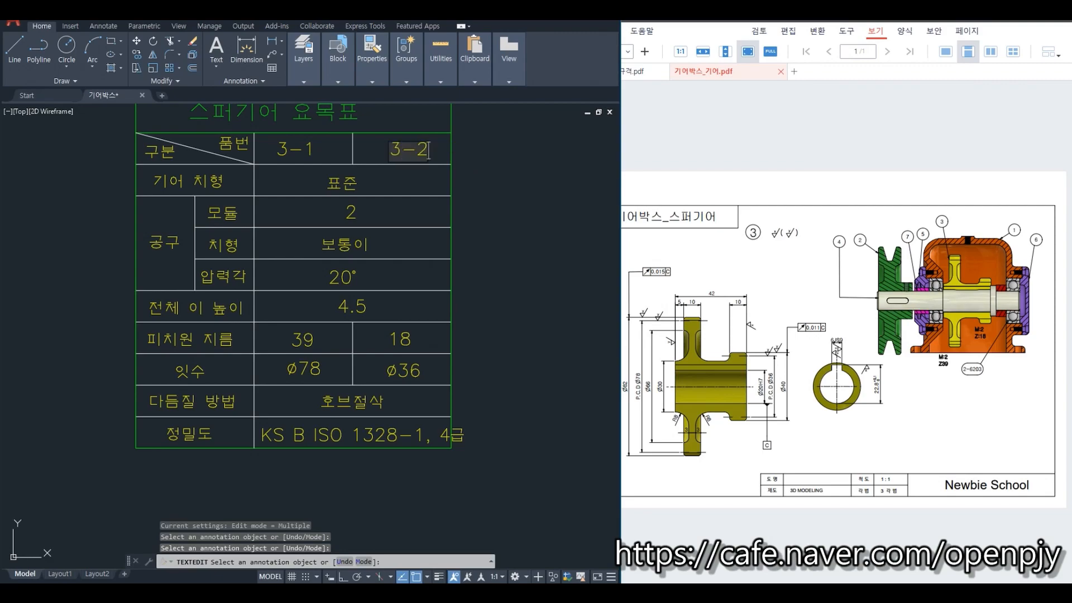
pyautogui.press('Return')
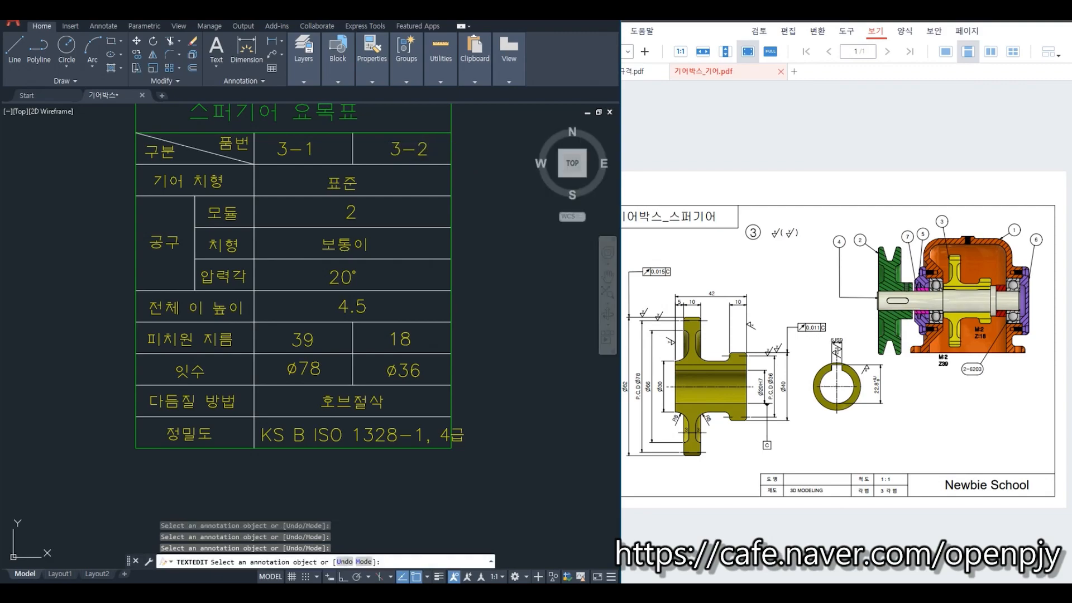
pyautogui.press('Escape')
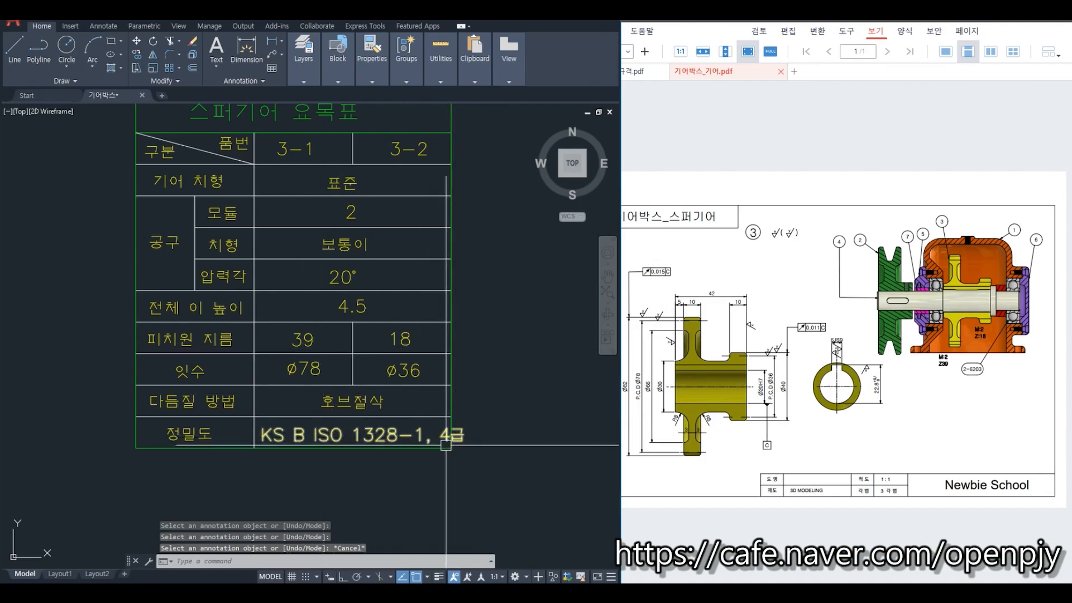
# - Set the width factor of the KS B ISO 1328-1, 4급 text in the 정밀도 row to 0.9
pyautogui.click(411, 437)
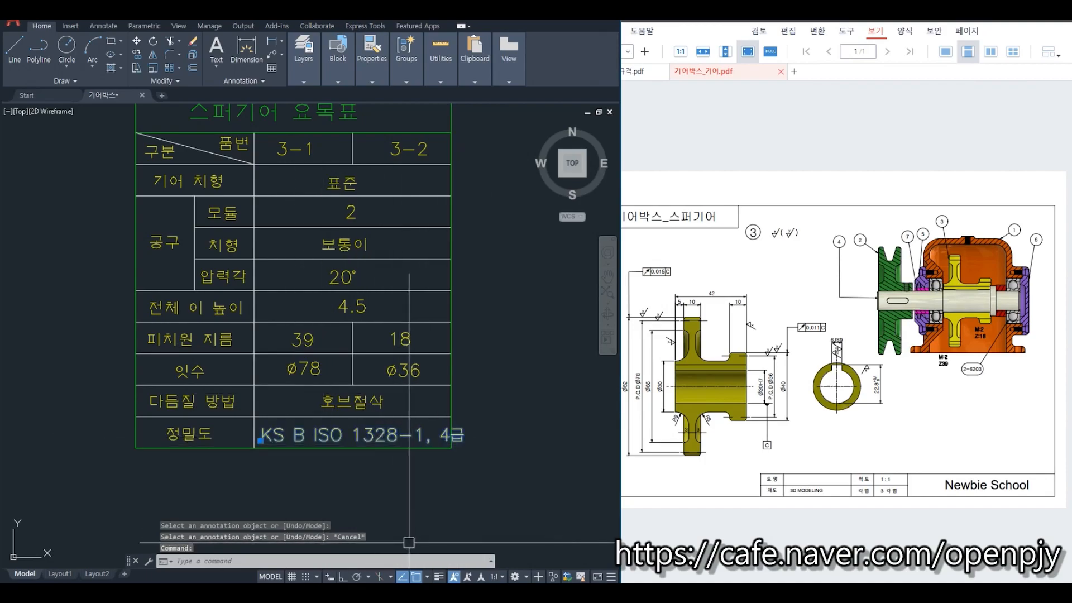
pyautogui.write('ch')
pyautogui.press('Return')
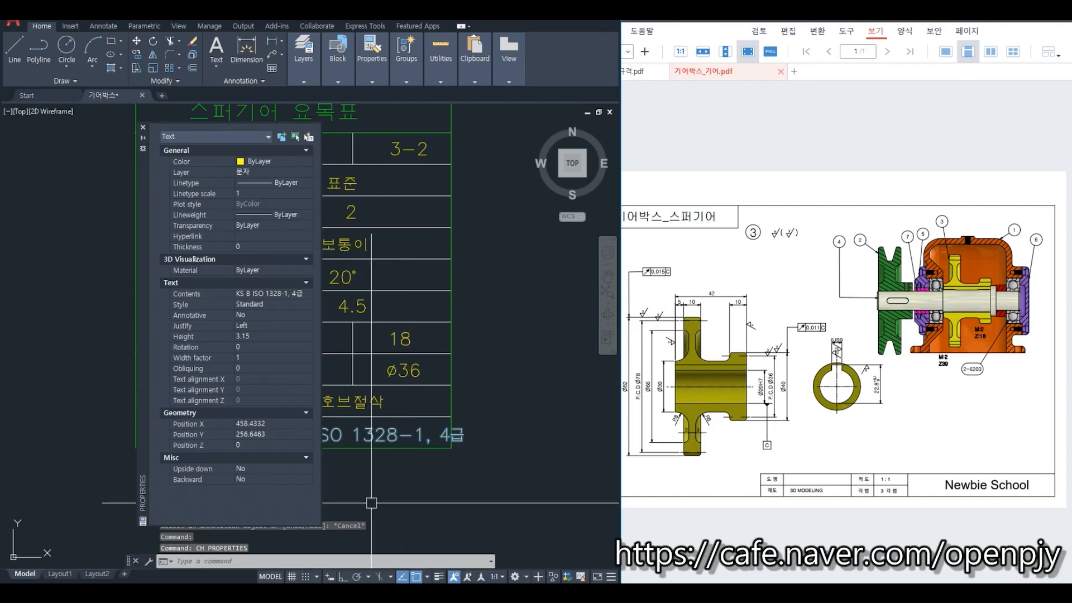
pyautogui.click(243, 359)
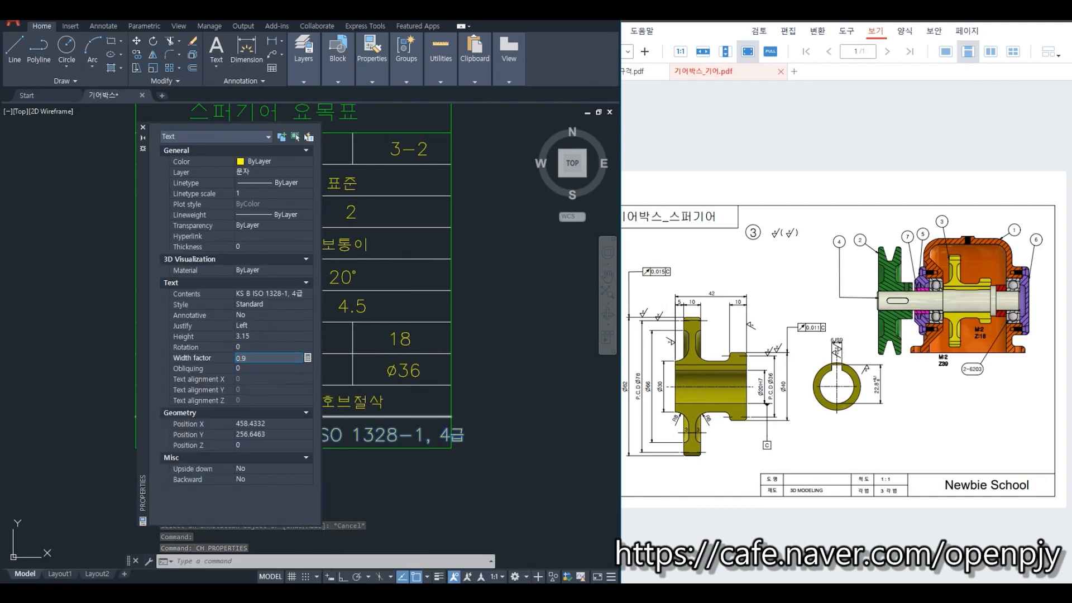
pyautogui.click(279, 367)
pyautogui.click(143, 127)
pyautogui.press('Escape')
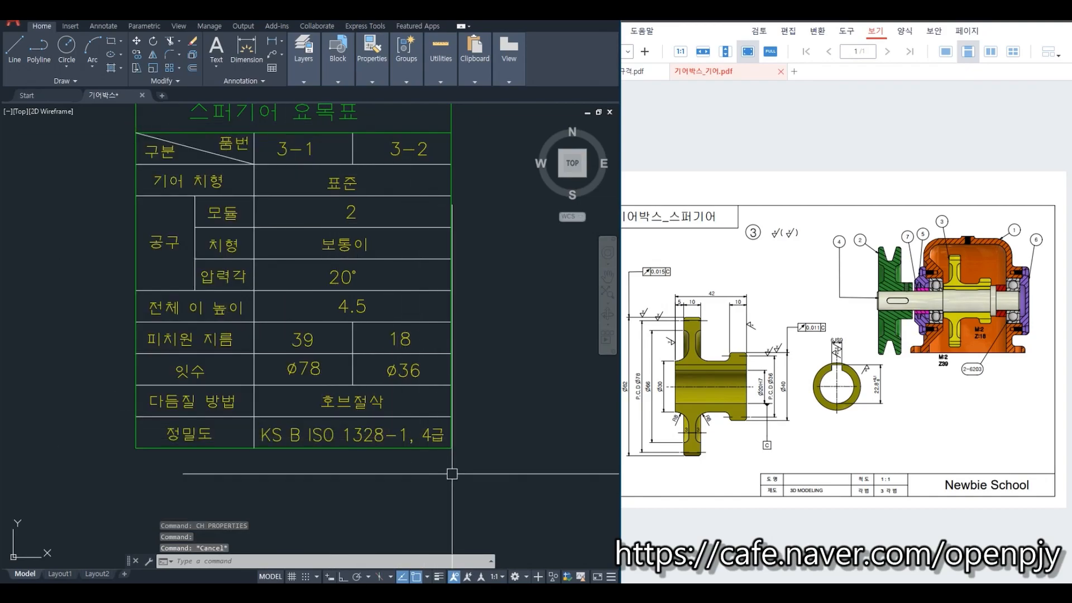
# - Move the entire 스퍼기어 요목표 table into the upper-right corner of the drawing sheet, inside the border
pyautogui.scroll(-2, 468, 472)
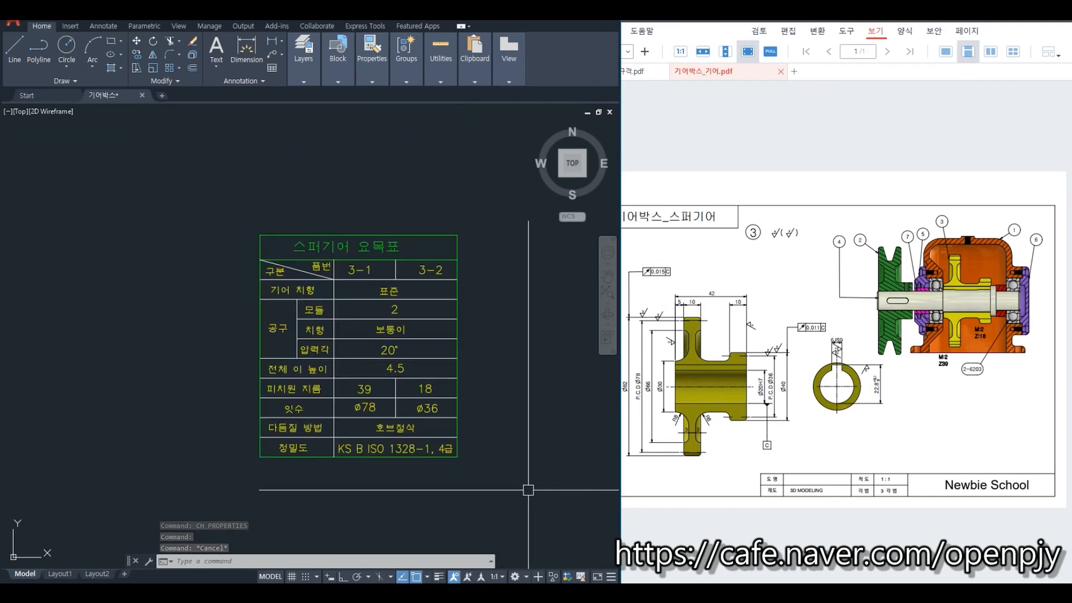
pyautogui.moveTo(517, 495); pyautogui.dragTo(416, 443, button='middle')
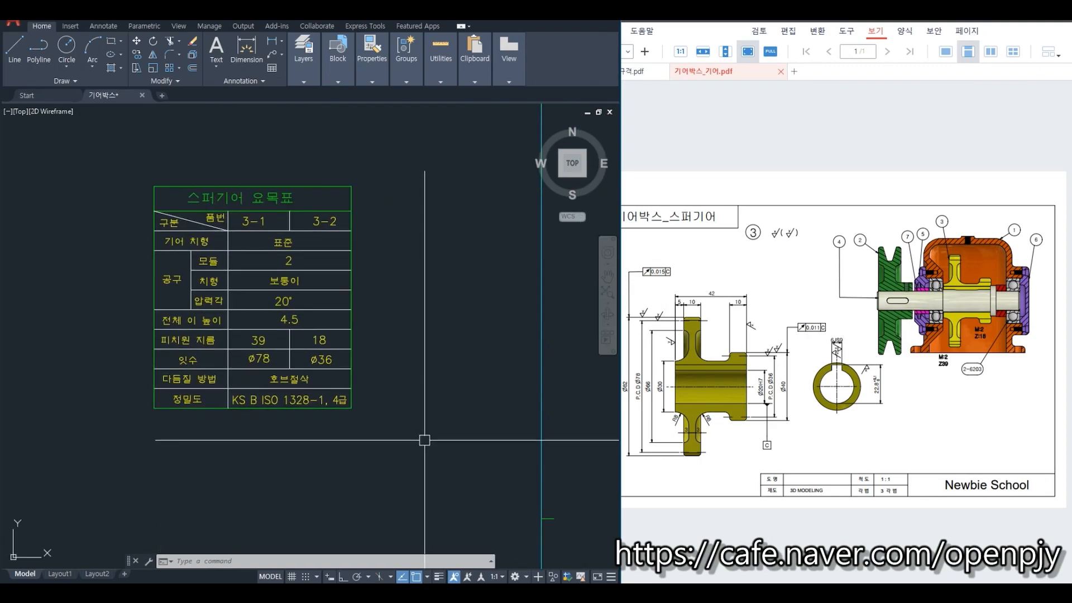
pyautogui.write('m')
pyautogui.press('Return')
pyautogui.click(402, 440)
pyautogui.click(106, 156)
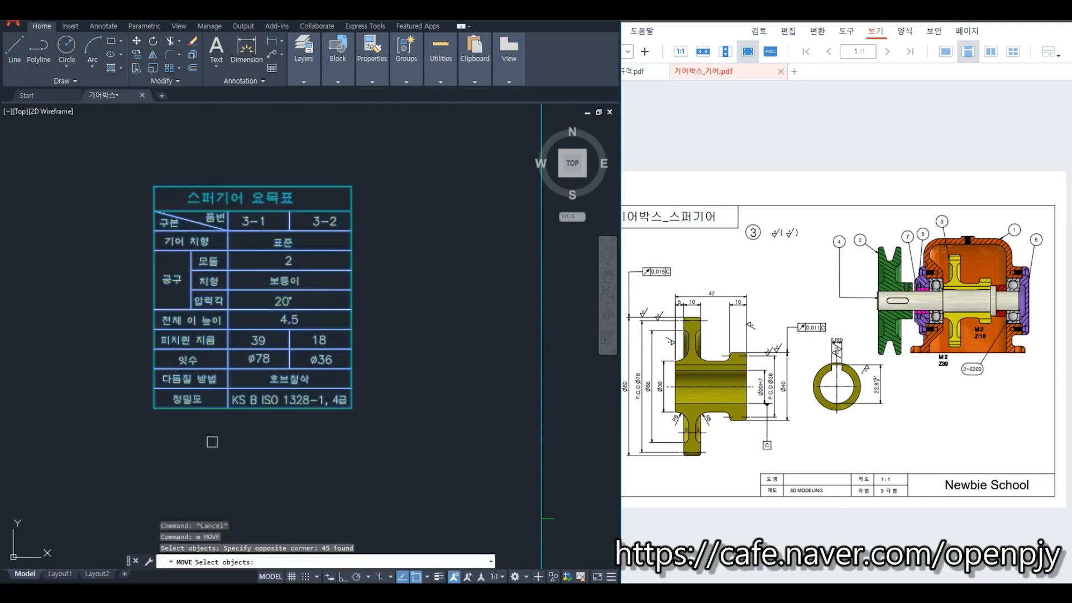
pyautogui.press('Return')
pyautogui.click(168, 448)
pyautogui.click(330, 426)
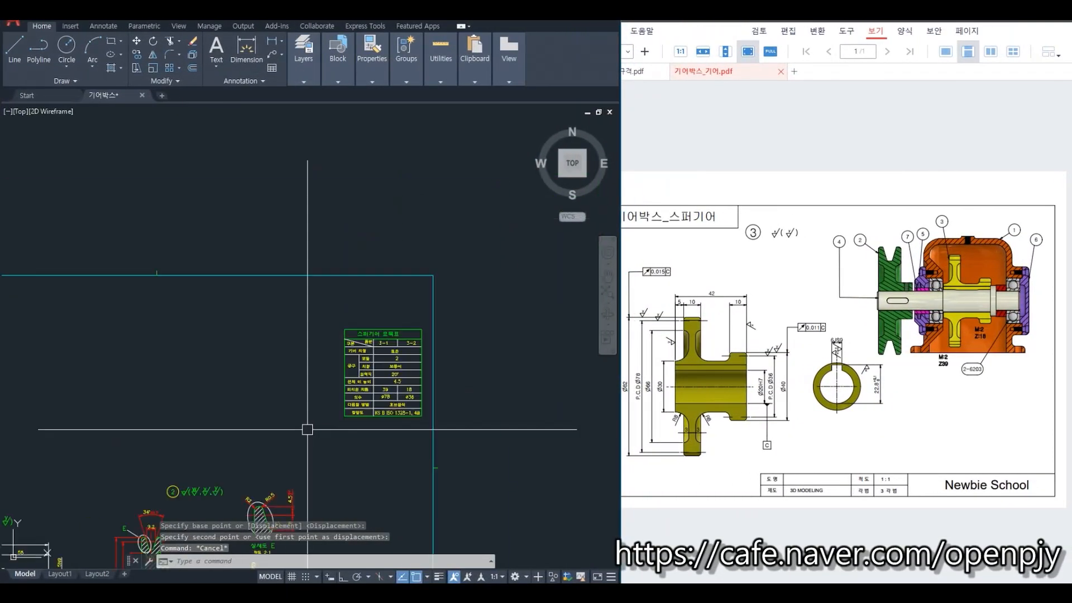
# - Draw a horizontal line 42 mm long in the empty sheet area beside the table as the gear's centre line
pyautogui.moveTo(316, 462); pyautogui.dragTo(392, 442, button='middle')
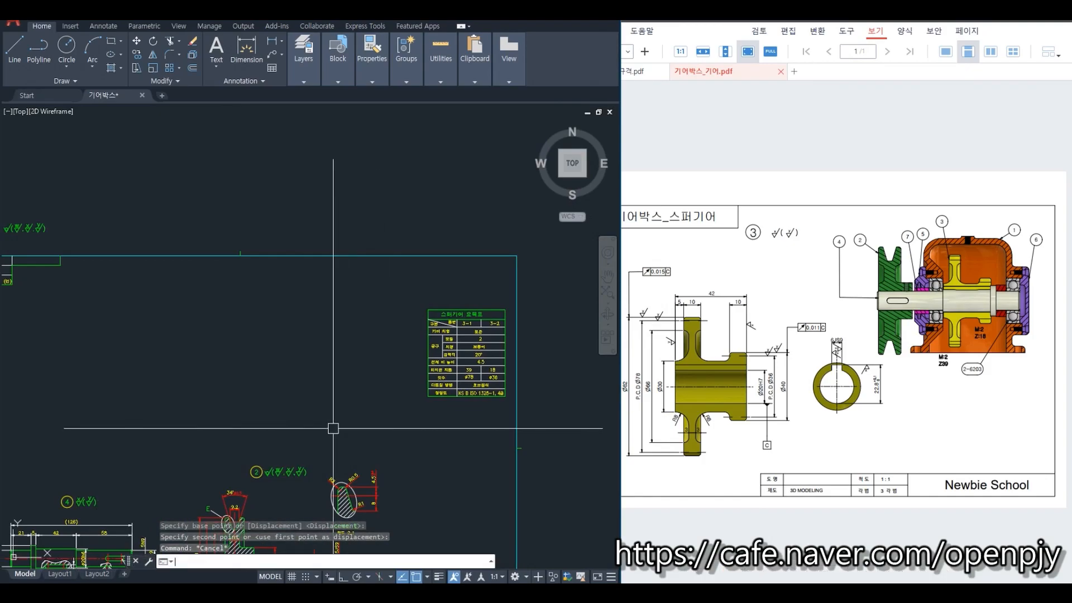
pyautogui.write('l')
pyautogui.press('Return')
pyautogui.press('F8')
pyautogui.click(292, 365)
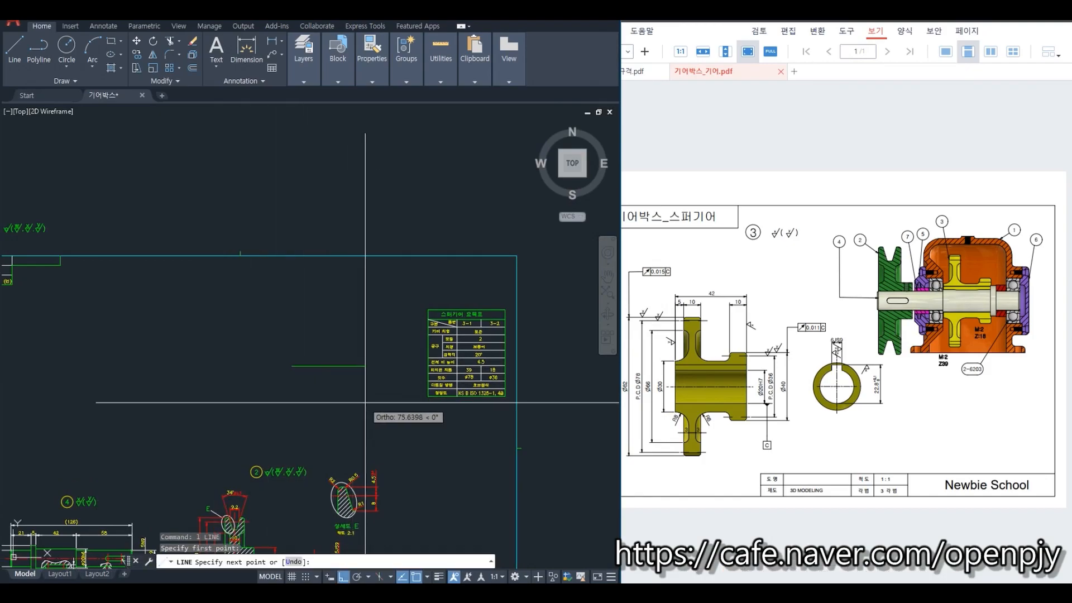
pyautogui.press('Return')
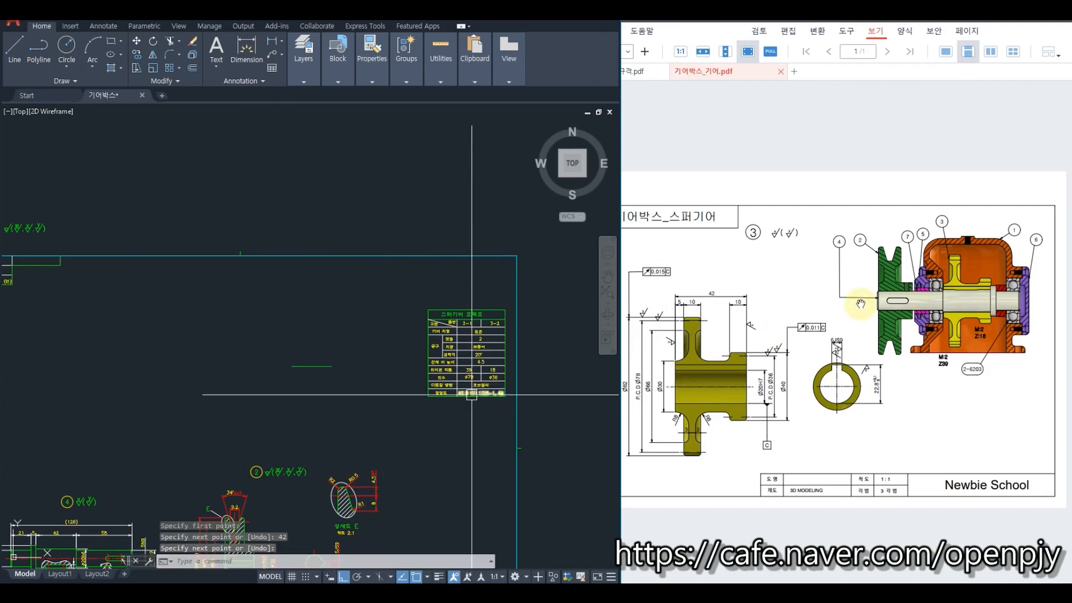
# - Check the shaft drawing of part 4, then offset the 42 mm line upward by 36/2 for the small gear's pitch line
pyautogui.scroll(-3, 275, 435)
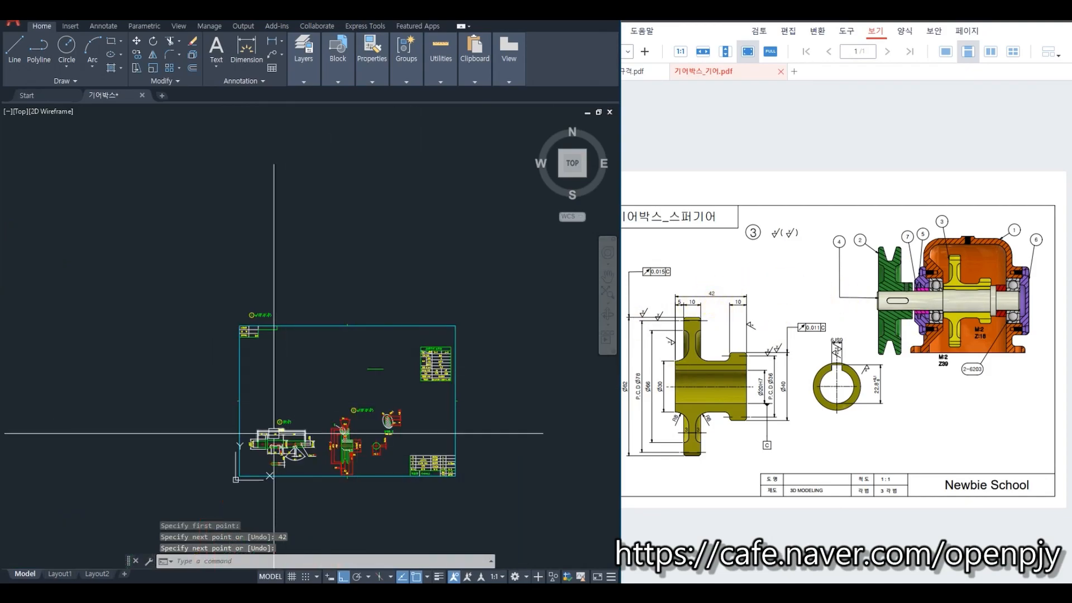
pyautogui.scroll(3, 358, 407)
pyautogui.scroll(4, 288, 306)
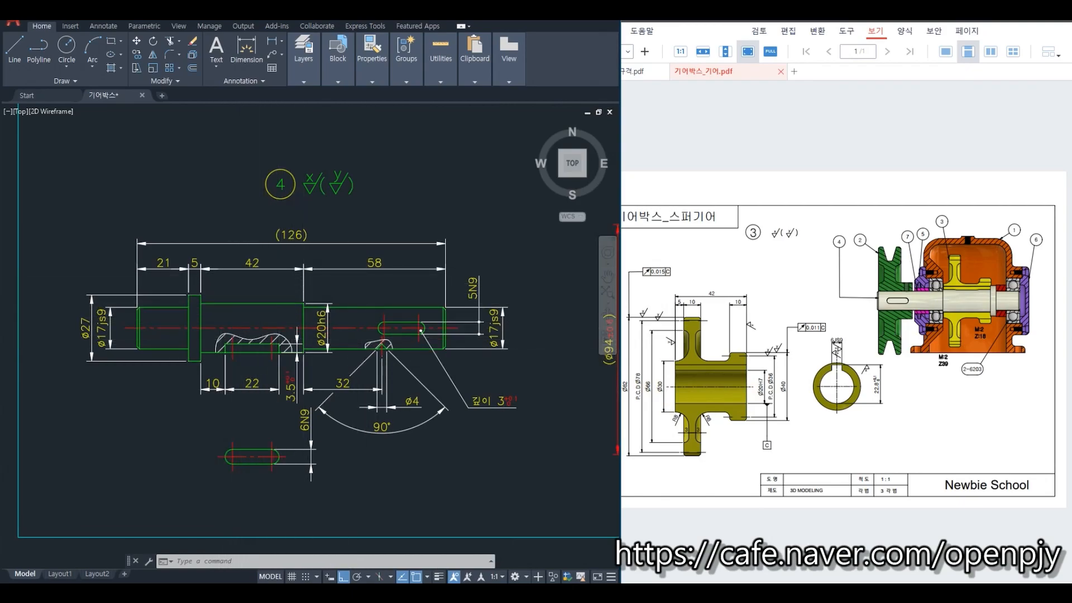
pyautogui.scroll(-3, 254, 338)
pyautogui.moveTo(506, 150); pyautogui.dragTo(351, 335, button='middle')
pyautogui.scroll(4, 364, 330)
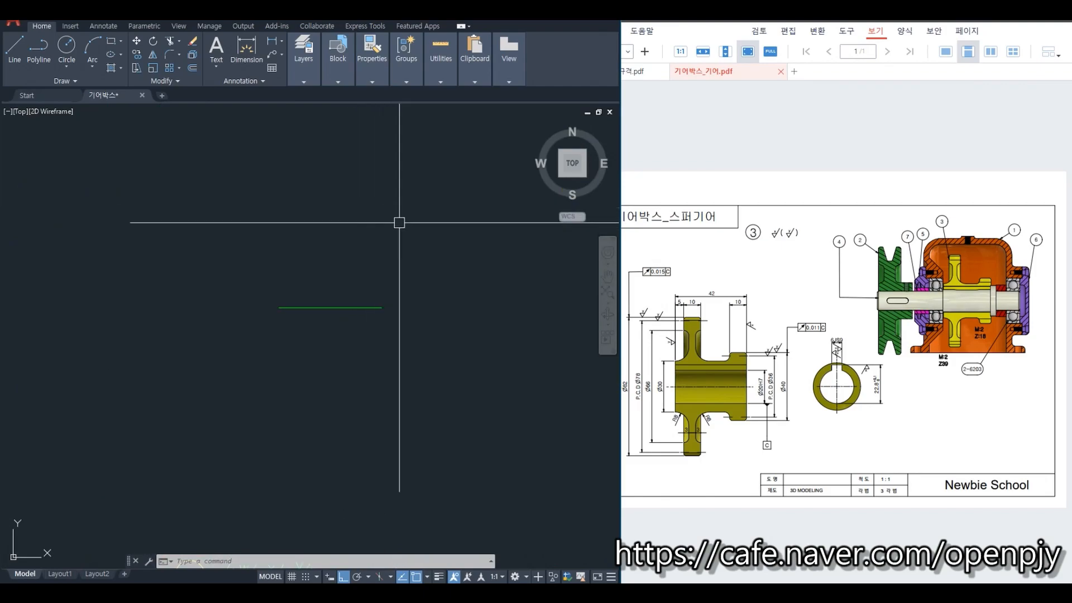
pyautogui.write('o')
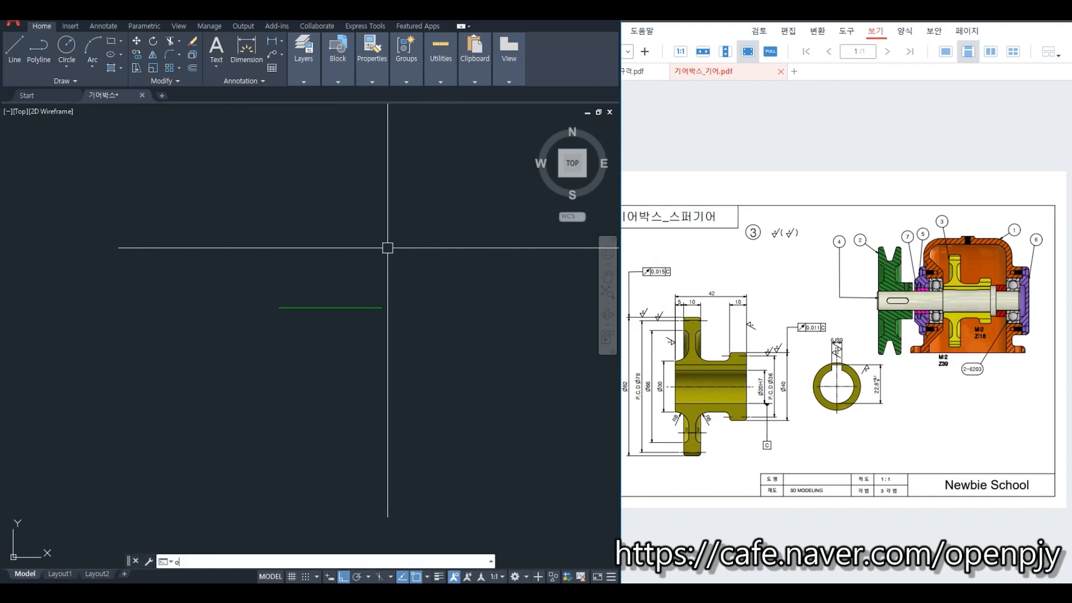
pyautogui.press('Return')
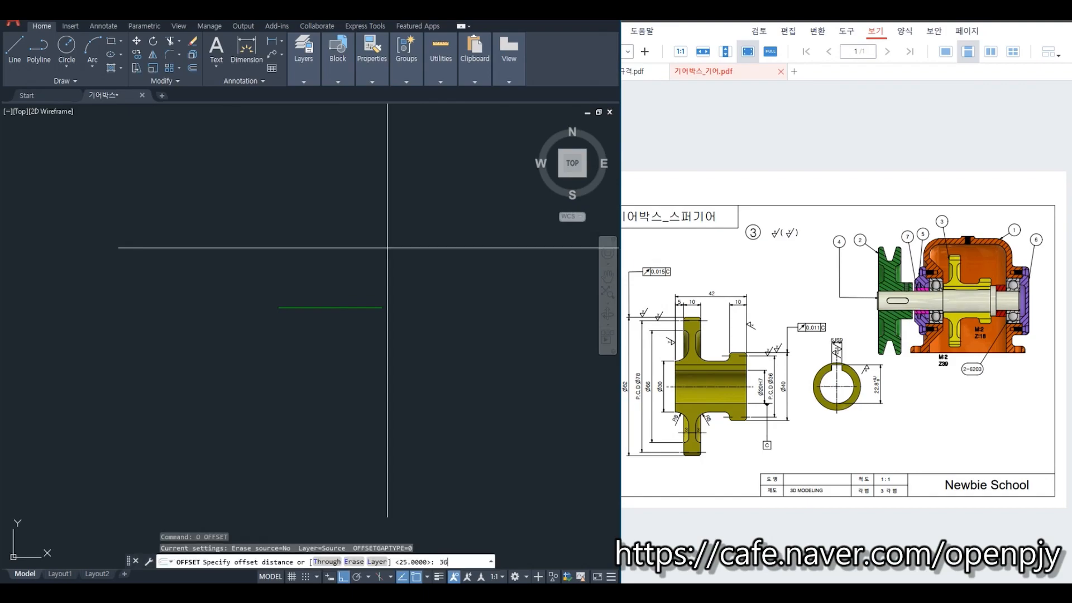
pyautogui.press('Return')
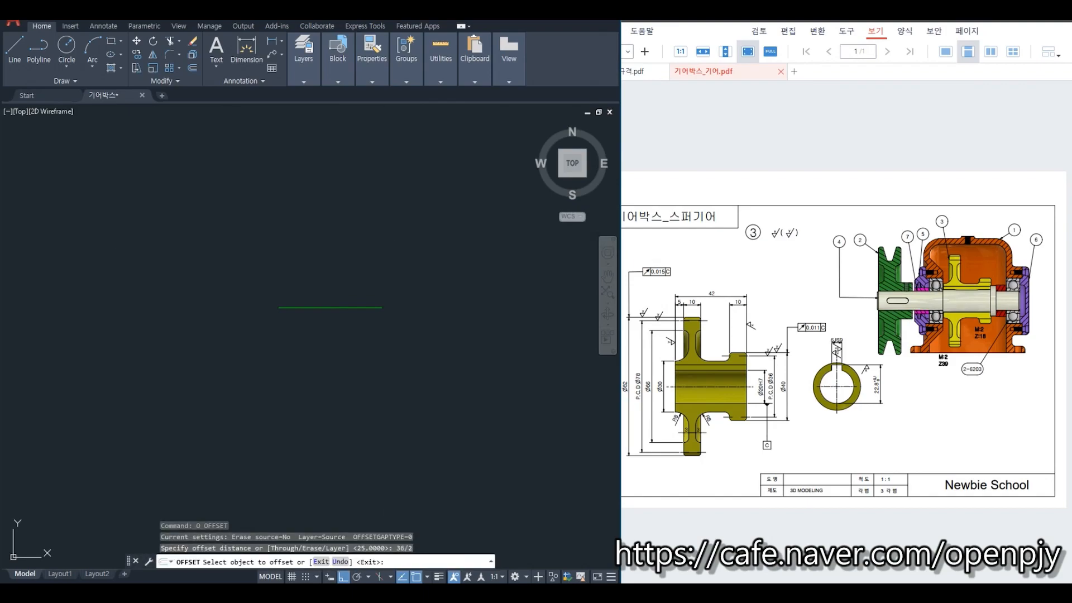
pyautogui.click(364, 308)
pyautogui.click(385, 275)
pyautogui.press('Escape')
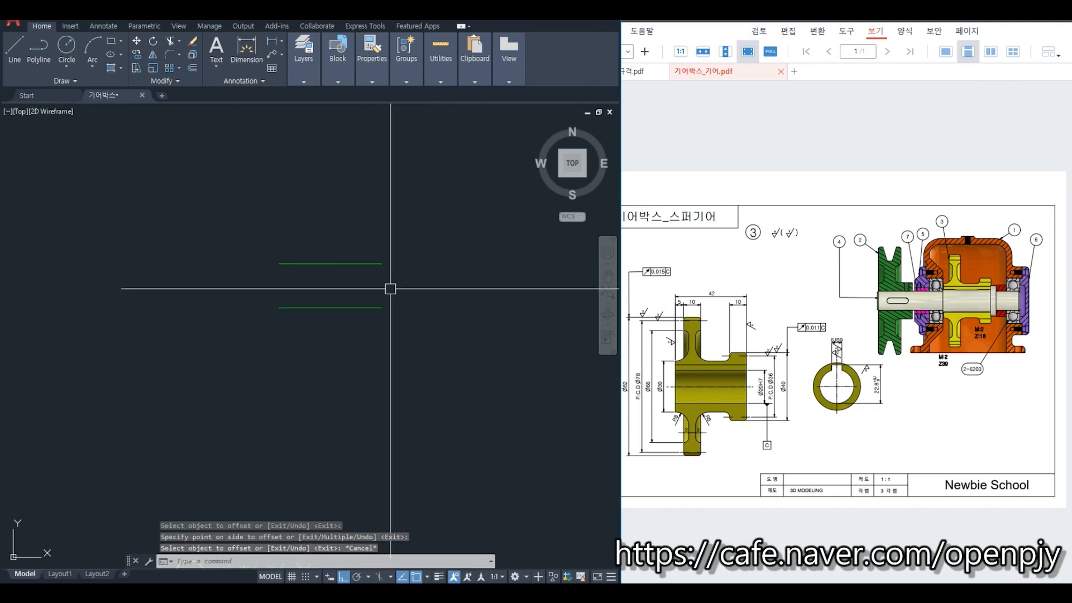
# - Offset the pitch line 2 mm upward for the small gear's tooth tip line
pyautogui.write('o')
pyautogui.press('Return')
pyautogui.write('2')
pyautogui.press('Return')
pyautogui.scroll(2, 390, 263)
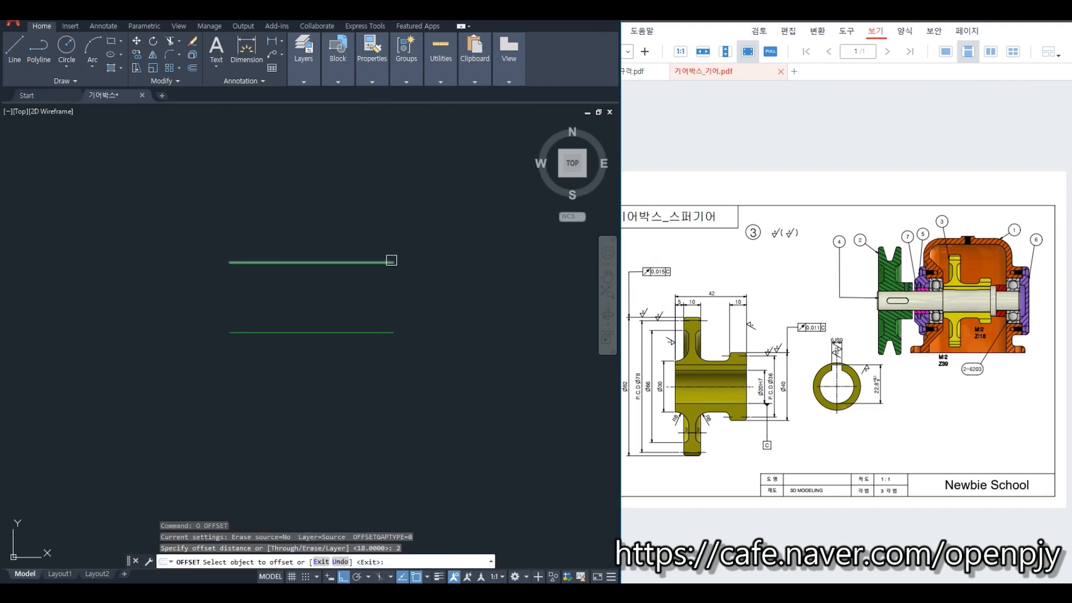
pyautogui.click(390, 260)
pyautogui.click(388, 227)
pyautogui.scroll(2, 384, 277)
pyautogui.press('Escape')
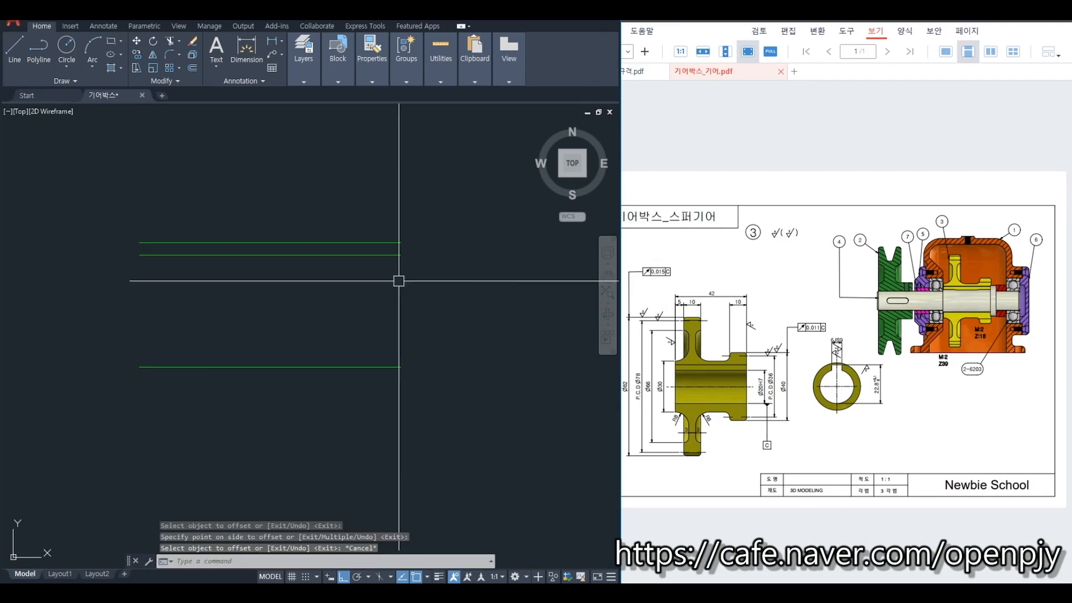
# - Offset the tooth tip line 4.5 mm downward for the tooth root line
pyautogui.write('o')
pyautogui.press('Return')
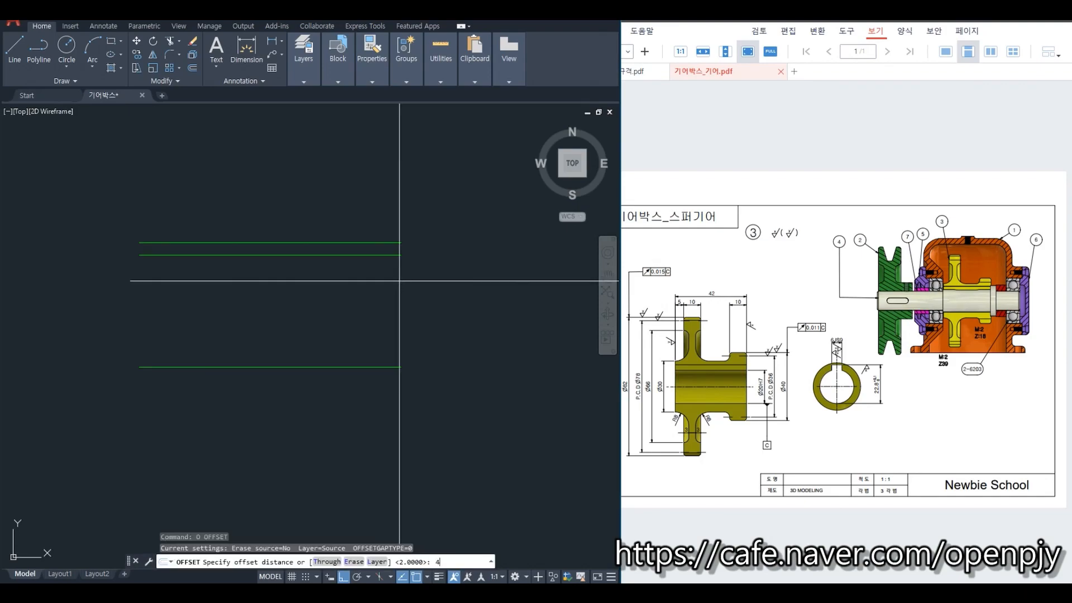
pyautogui.press('Return')
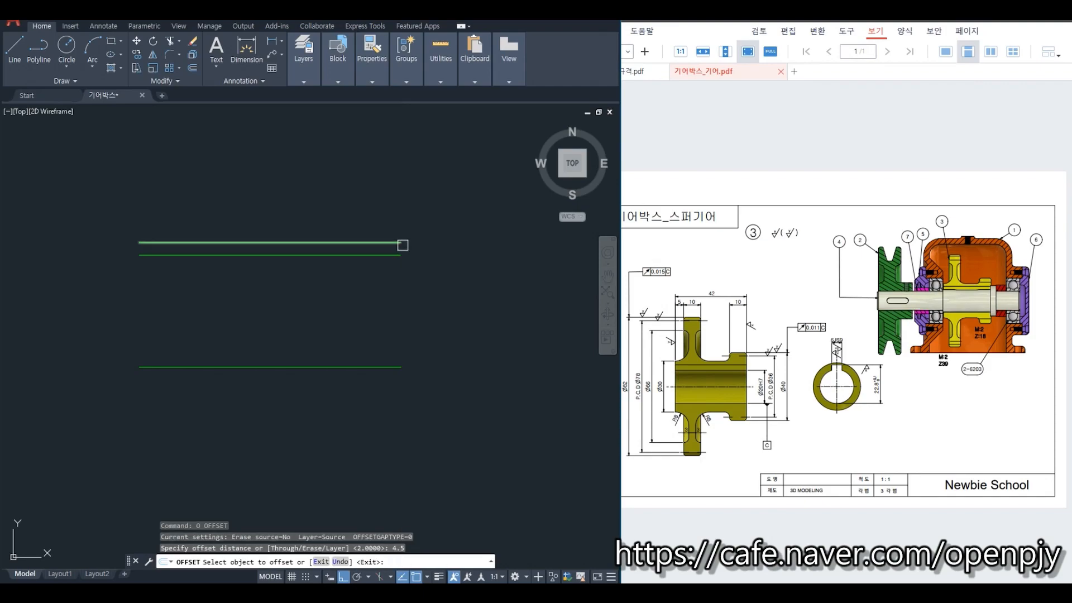
pyautogui.click(403, 245)
pyautogui.click(436, 306)
pyautogui.press('Escape')
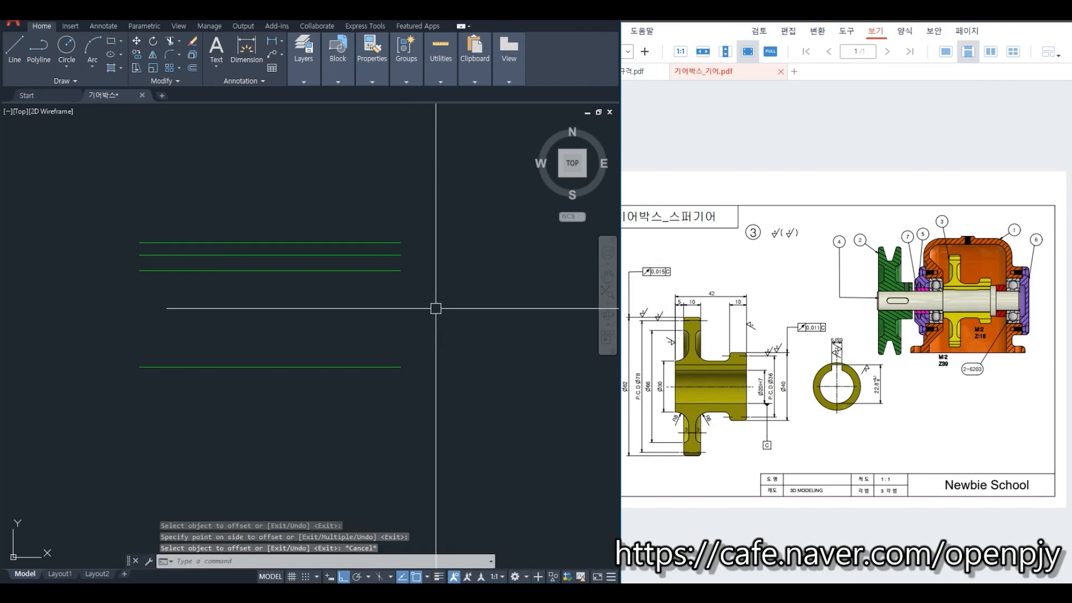
# - Draw a vertical line joining the right ends of the tooth tip line and the centre line
pyautogui.write('l')
pyautogui.press('Return')
pyautogui.click(400, 243)
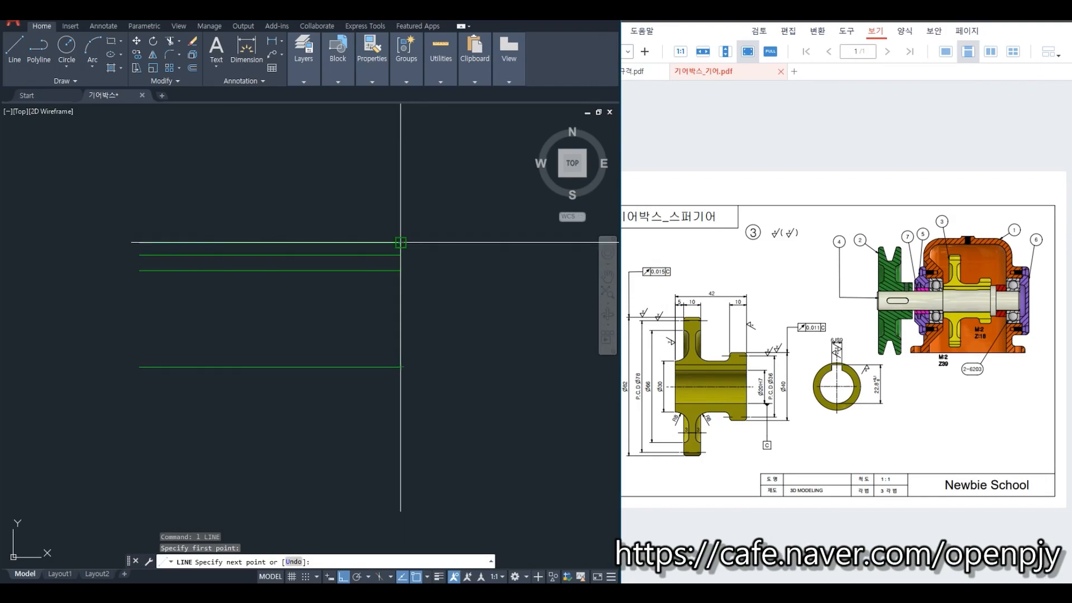
pyautogui.click(400, 367)
pyautogui.press('Escape')
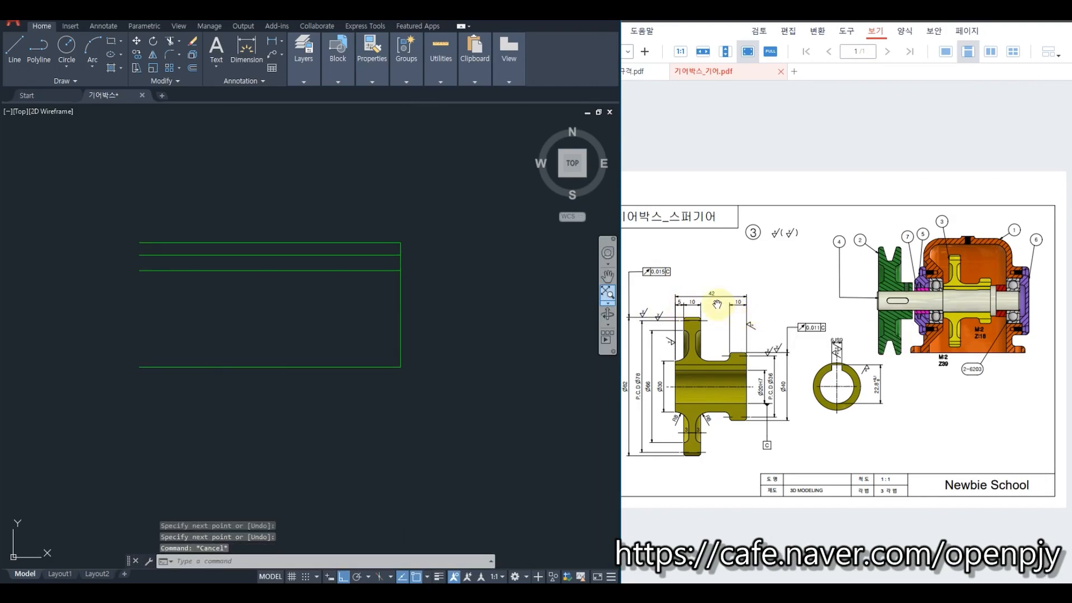
# - Offset the vertical end line 10 mm to the left for the small gear's face width
pyautogui.write('o')
pyautogui.press('Return')
pyautogui.press('Return')
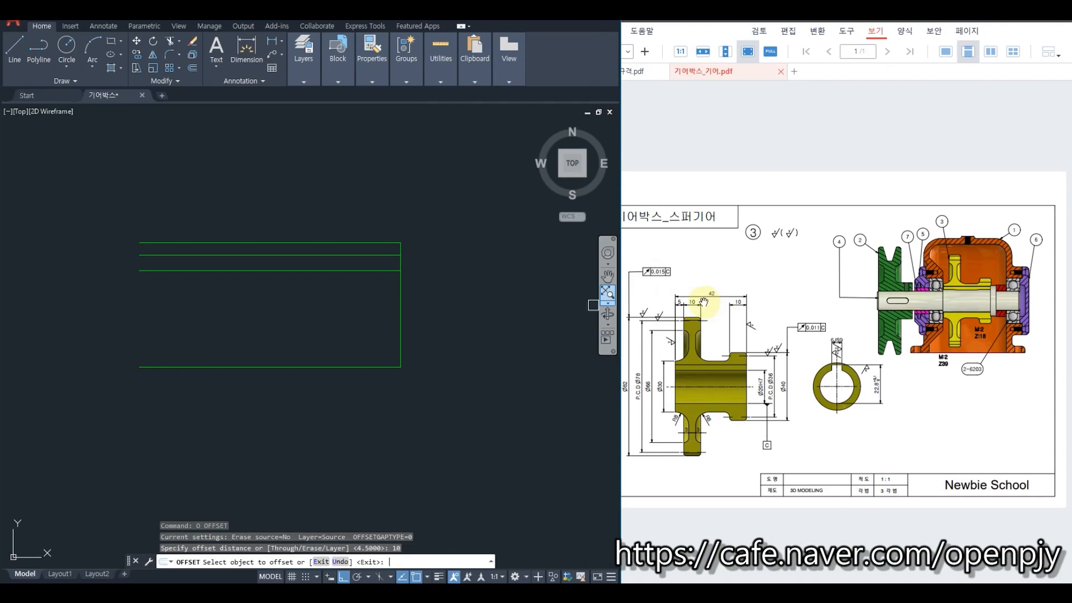
pyautogui.click(401, 303)
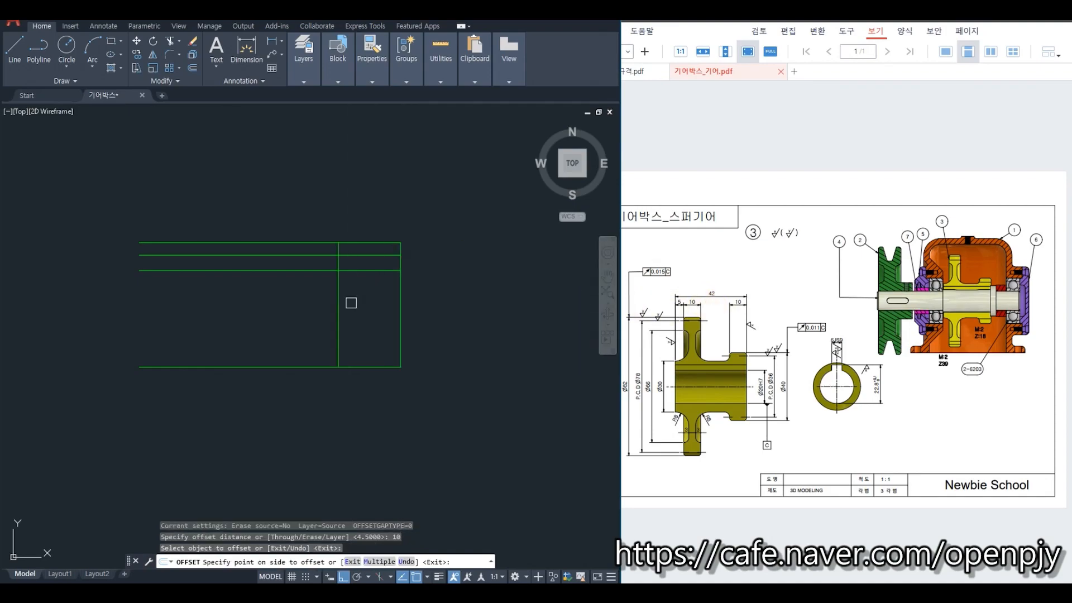
pyautogui.click(349, 301)
pyautogui.press('Escape')
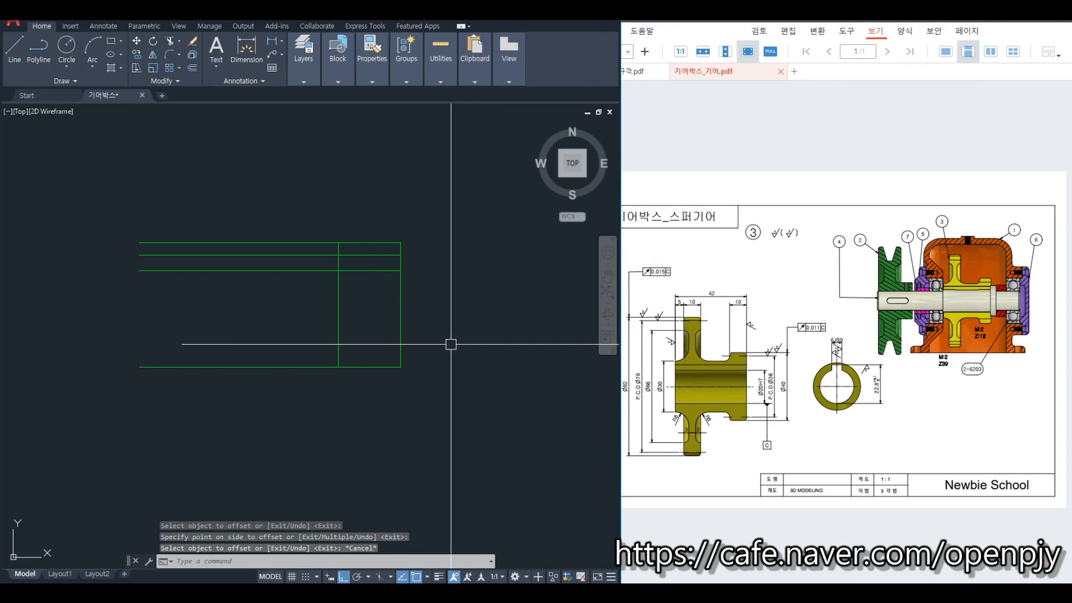
# - Trim the tip, pitch and root lines back to the inner vertical line, removing their portions to its left
pyautogui.write('tr')
pyautogui.click(353, 311)
pyautogui.click(304, 300)
pyautogui.press('space')
pyautogui.click(299, 297)
pyautogui.click(260, 217)
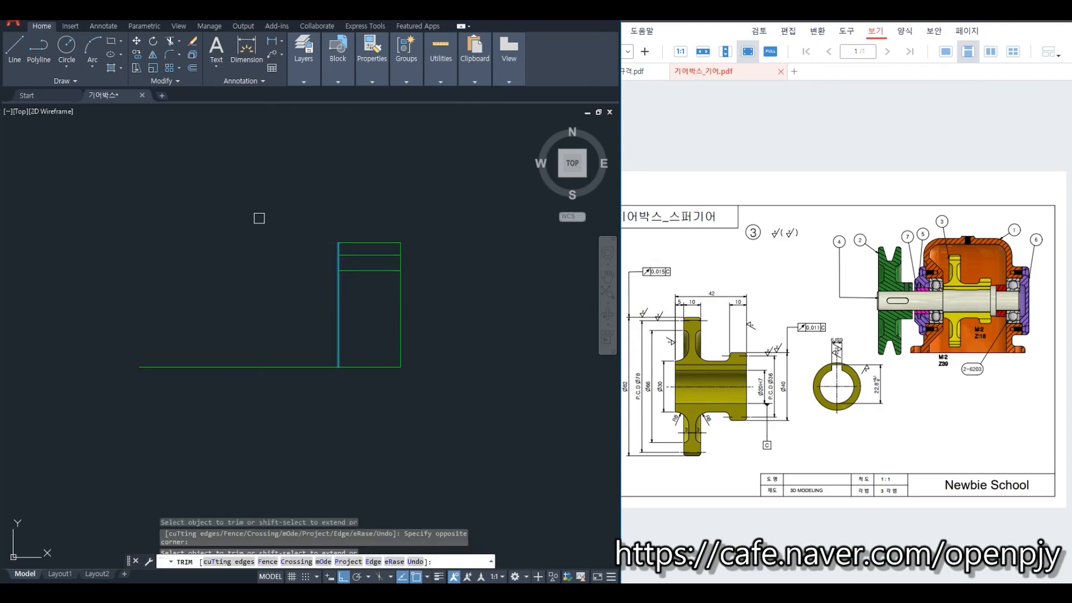
pyautogui.press('Escape')
# - Mirror the small gear's tip, pitch and root lines about the horizontal centre line, keeping the originals
pyautogui.write('mi')
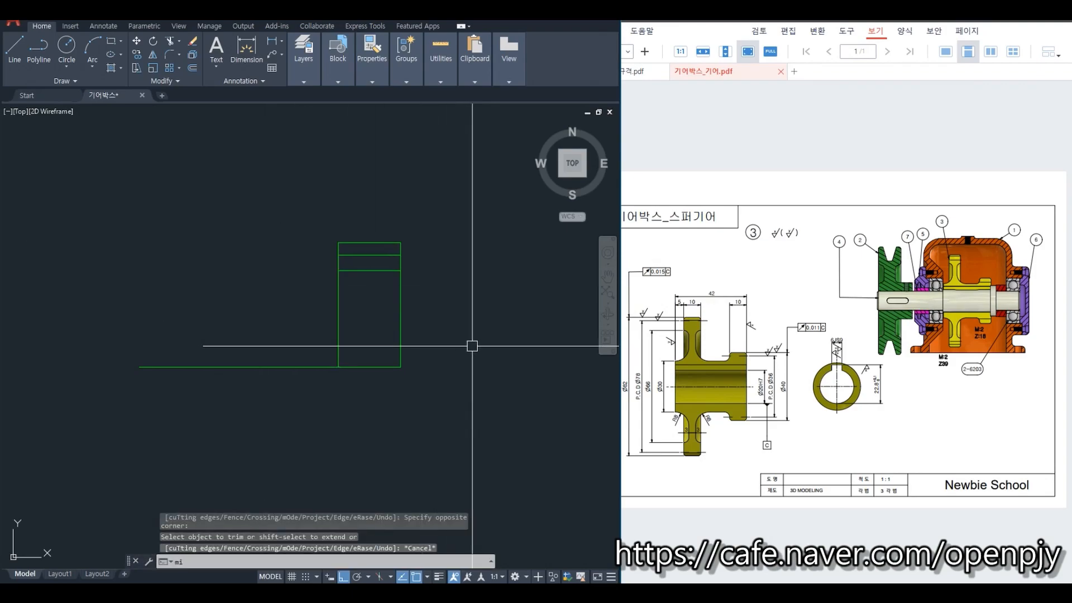
pyautogui.press('space')
pyautogui.click(291, 223)
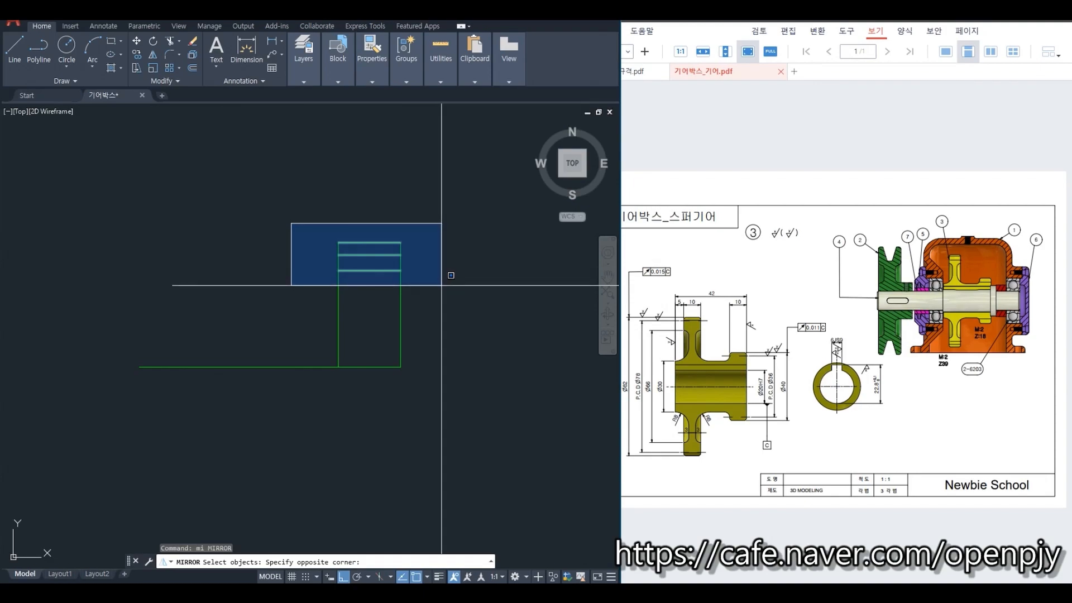
pyautogui.click(441, 285)
pyautogui.press('Return')
pyautogui.click(338, 366)
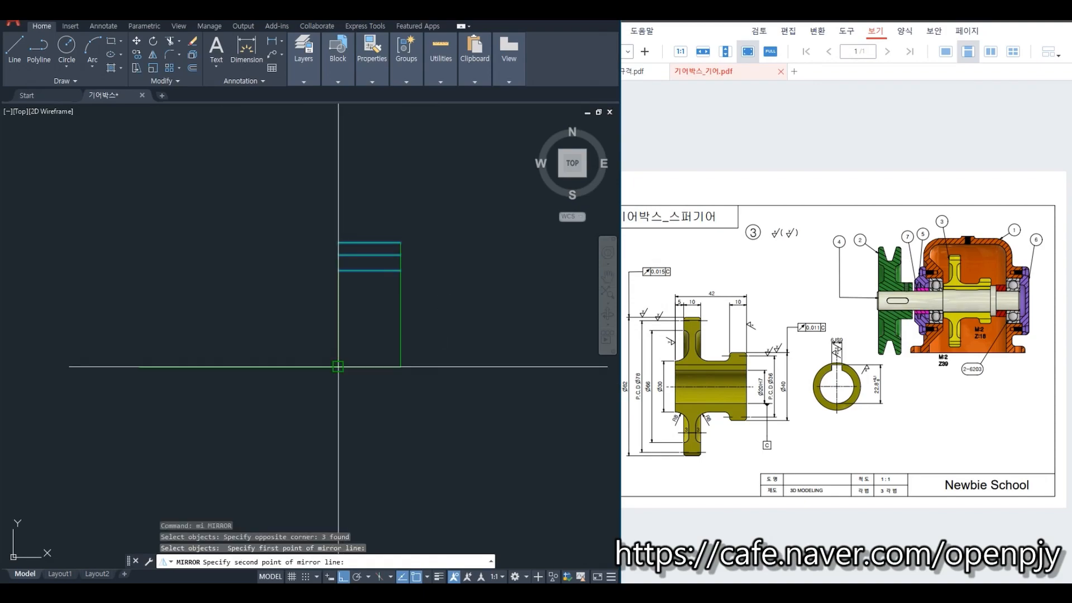
pyautogui.click(400, 366)
pyautogui.press('Return')
pyautogui.moveTo(465, 449); pyautogui.dragTo(496, 376, button='middle')
pyautogui.press('Escape')
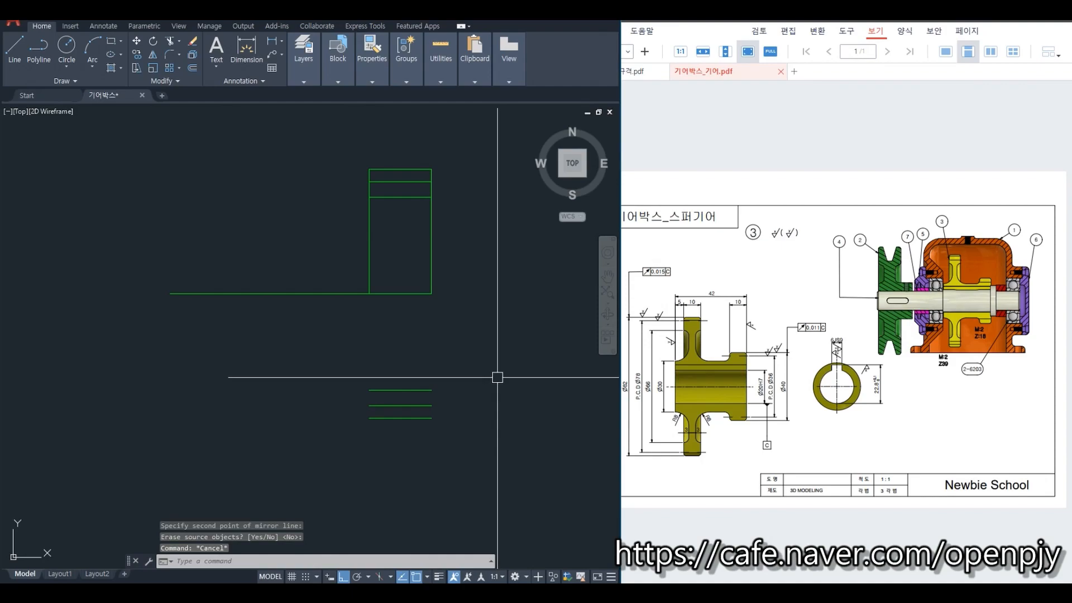
# - Chamfer both upper corners of the small gear outline with 1 mm distances
pyautogui.write('ch')
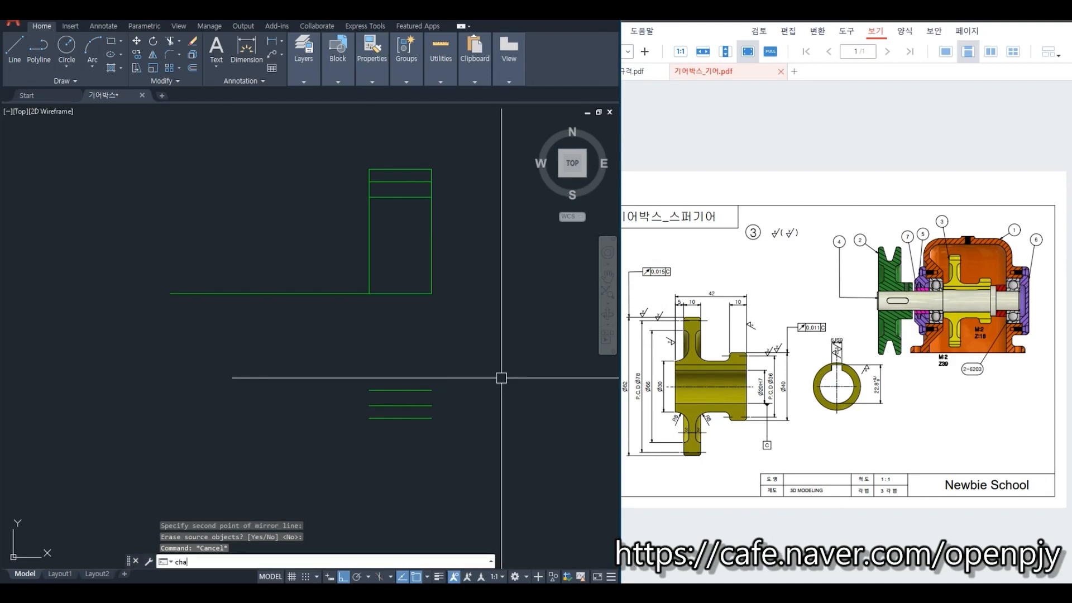
pyautogui.write('a')
pyautogui.press('Return')
pyautogui.write('d')
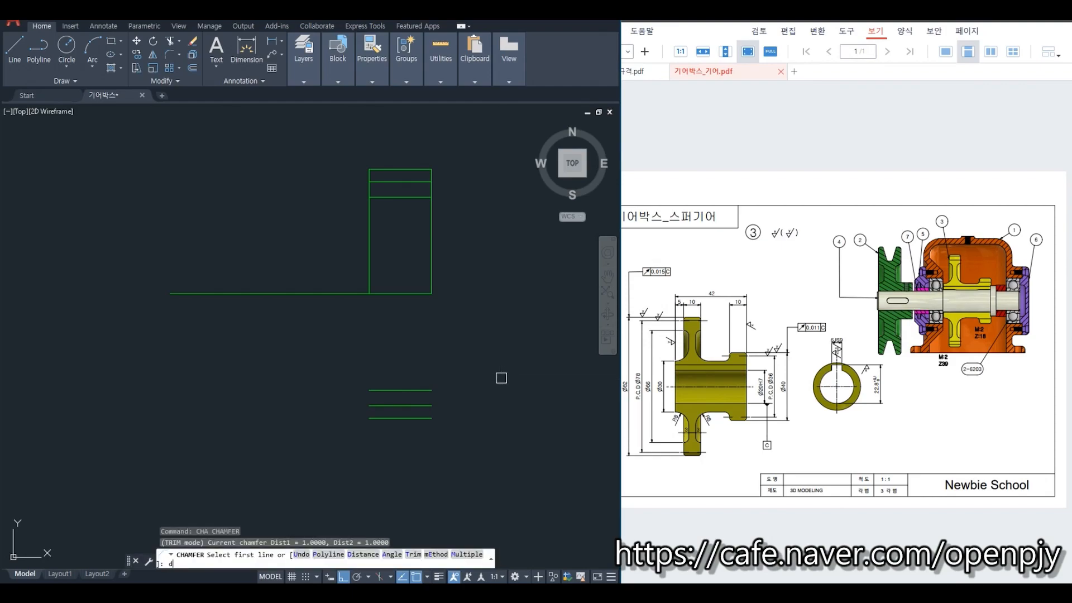
pyautogui.press('Return')
pyautogui.write('1')
pyautogui.press('Return')
pyautogui.press('Return')
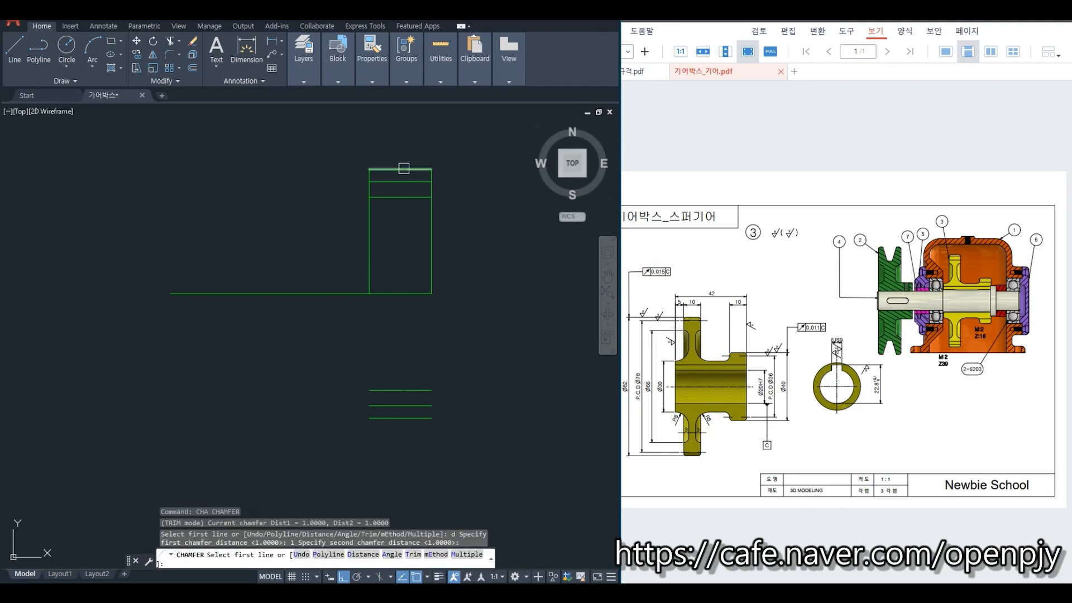
pyautogui.scroll(2, 403, 168)
pyautogui.click(349, 197)
pyautogui.click(413, 169)
pyautogui.press('space')
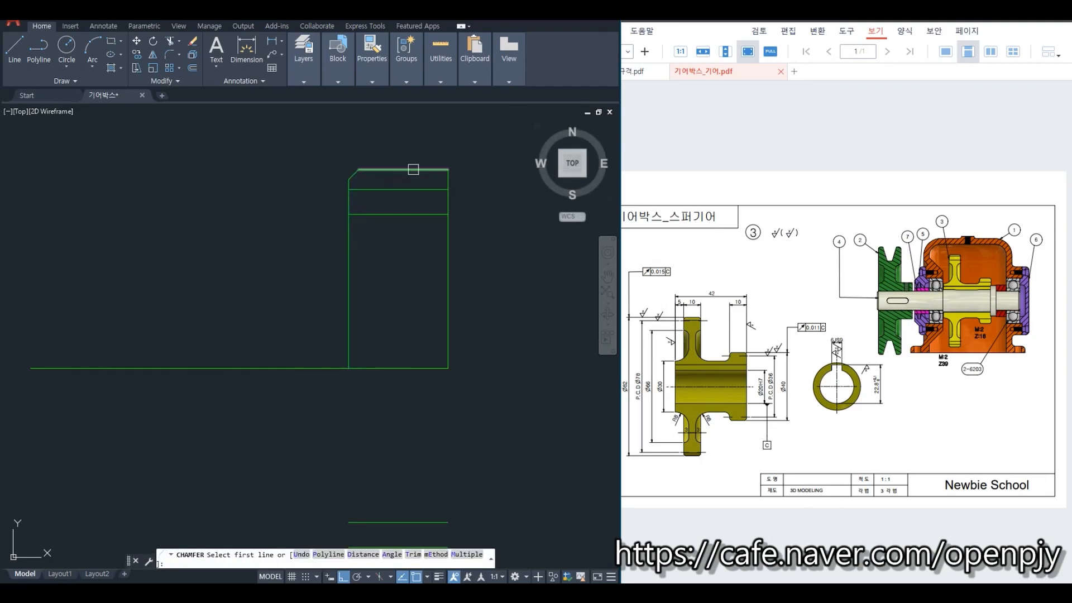
pyautogui.click(412, 169)
pyautogui.click(448, 179)
# - Chamfer both lower corners of the small gear by 1 mm, joining the vertical sides to the lower tip line
pyautogui.scroll(-2, 497, 261)
pyautogui.moveTo(488, 385); pyautogui.dragTo(466, 316, button='middle')
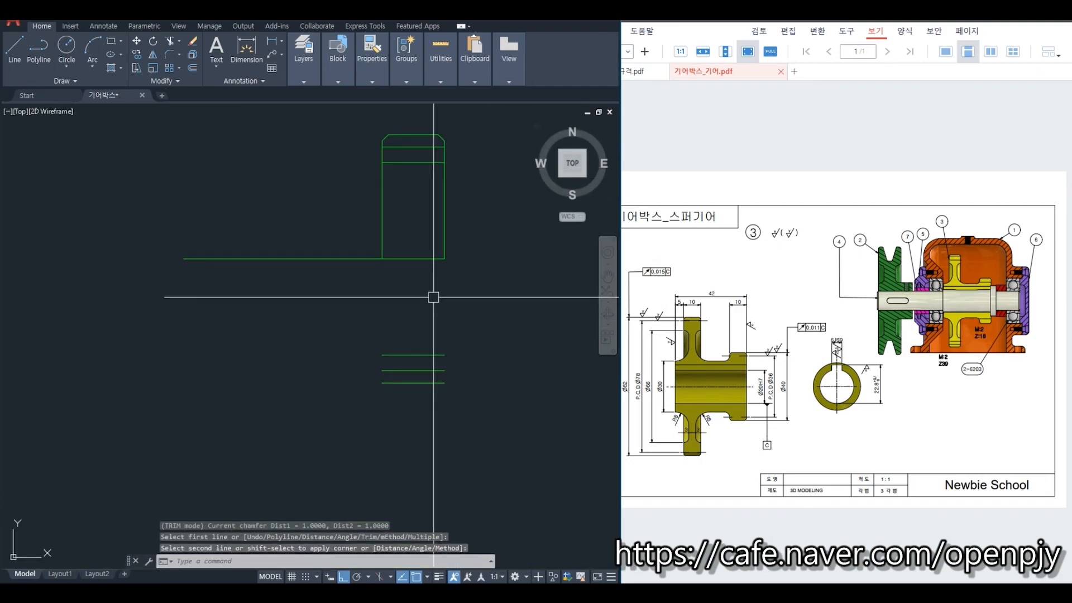
pyautogui.press('space')
pyautogui.click(384, 248)
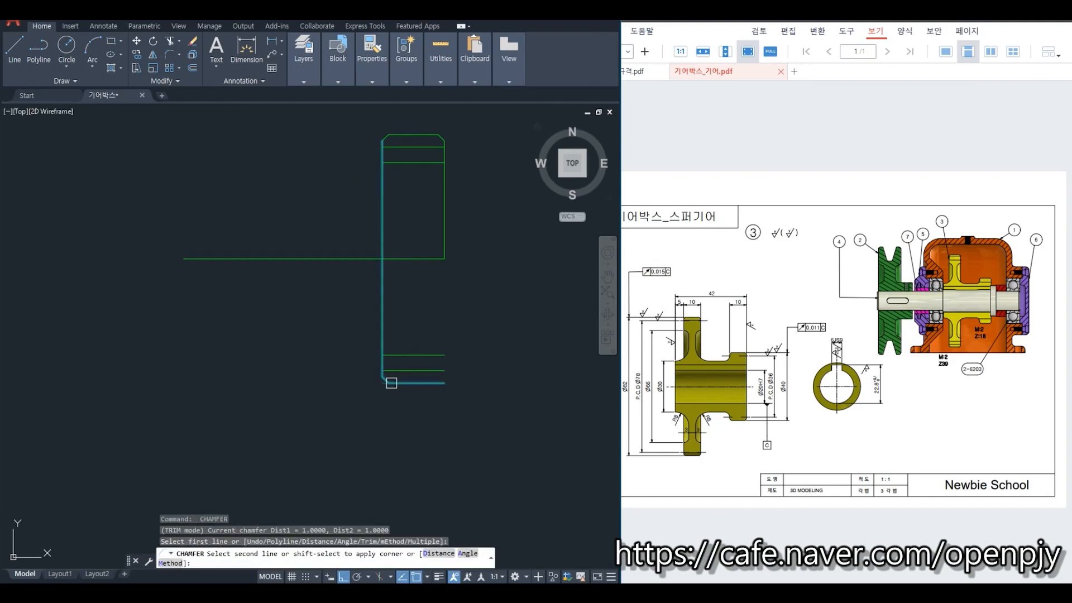
pyautogui.click(391, 382)
pyautogui.press('space')
pyautogui.click(438, 383)
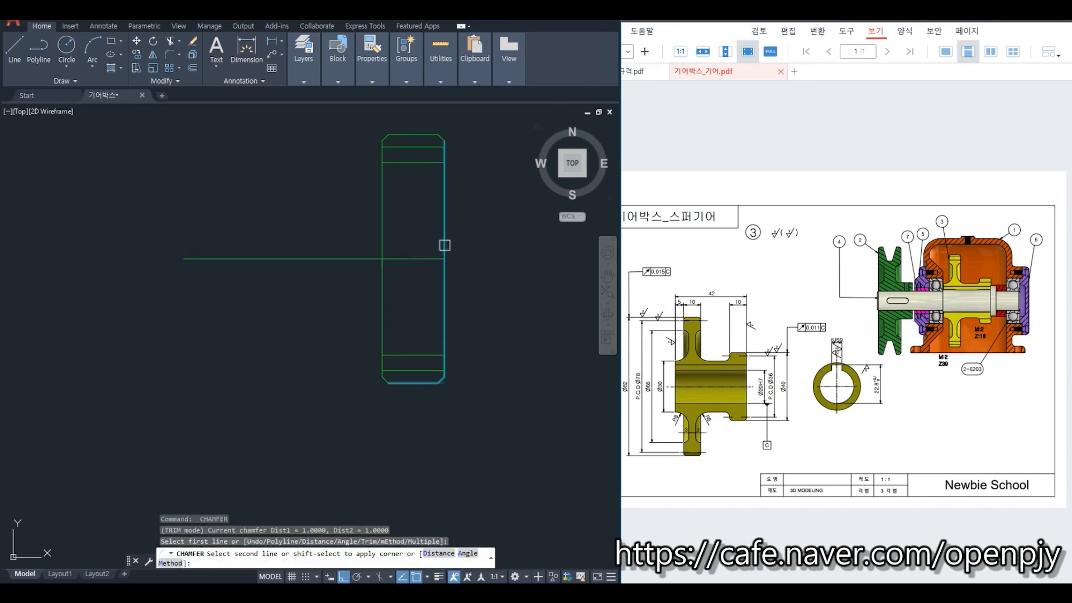
pyautogui.press('Escape')
# - Move the small gear's two pitch lines and the horizontal centre line to the 중심 layer
pyautogui.click(428, 370)
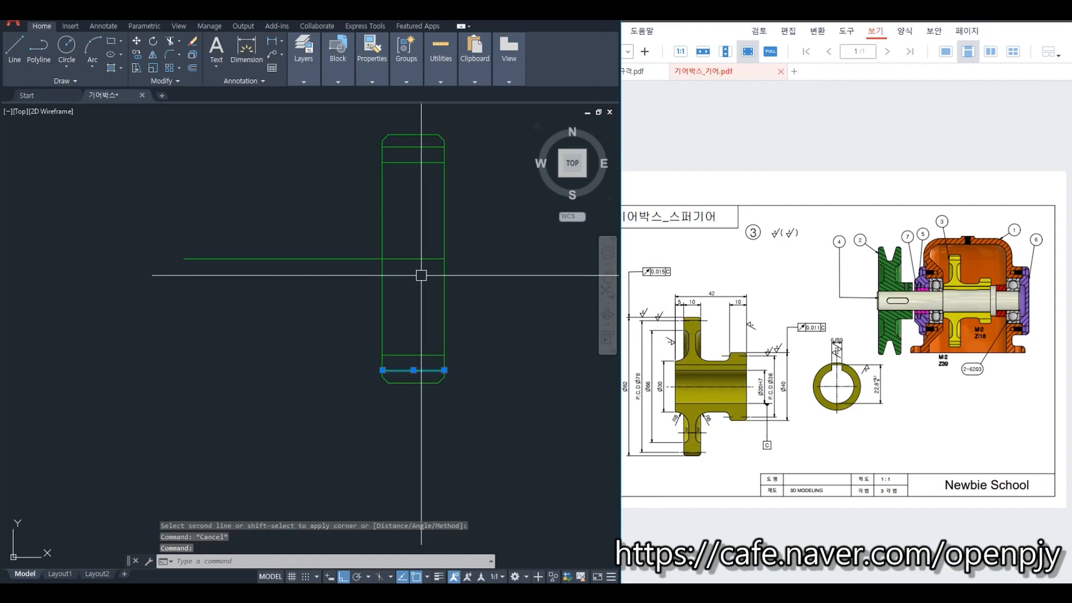
pyautogui.click(422, 258)
pyautogui.click(407, 146)
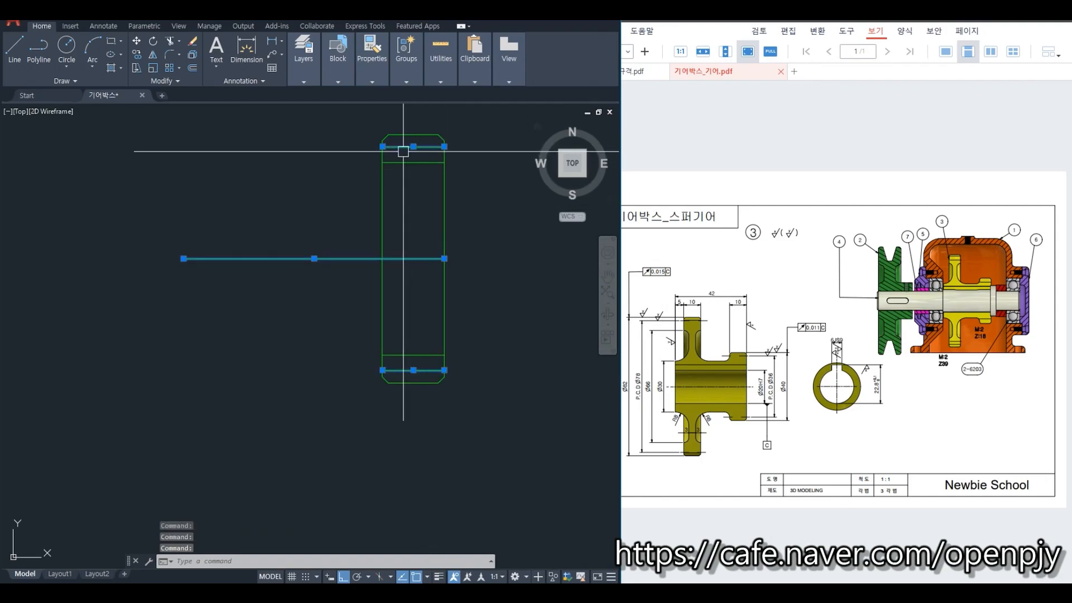
pyautogui.click(299, 70)
pyautogui.click(398, 96)
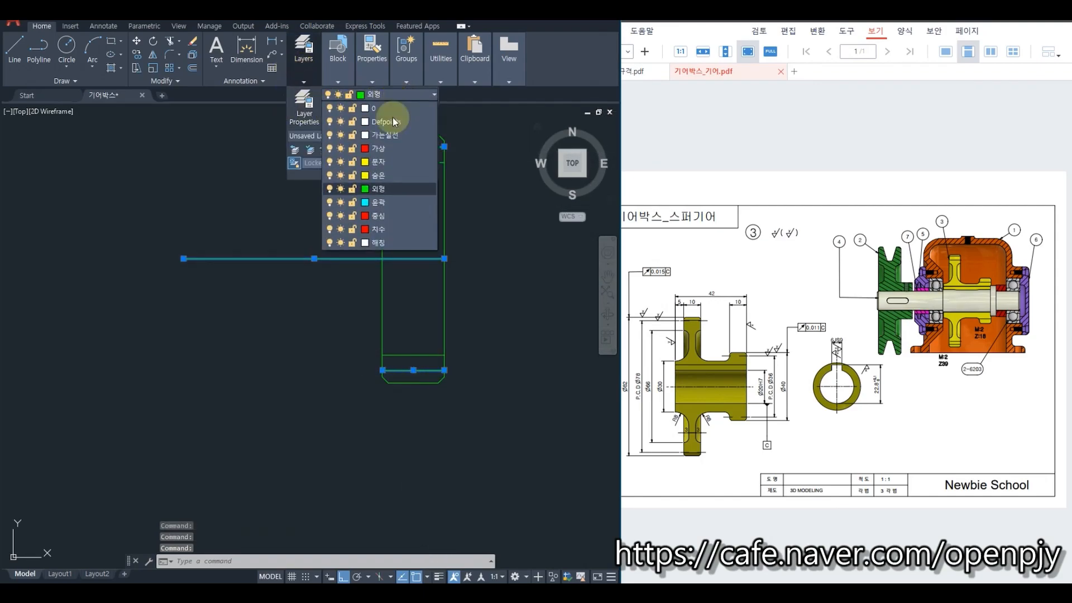
pyautogui.click(386, 217)
pyautogui.press('Escape')
pyautogui.press('Escape')
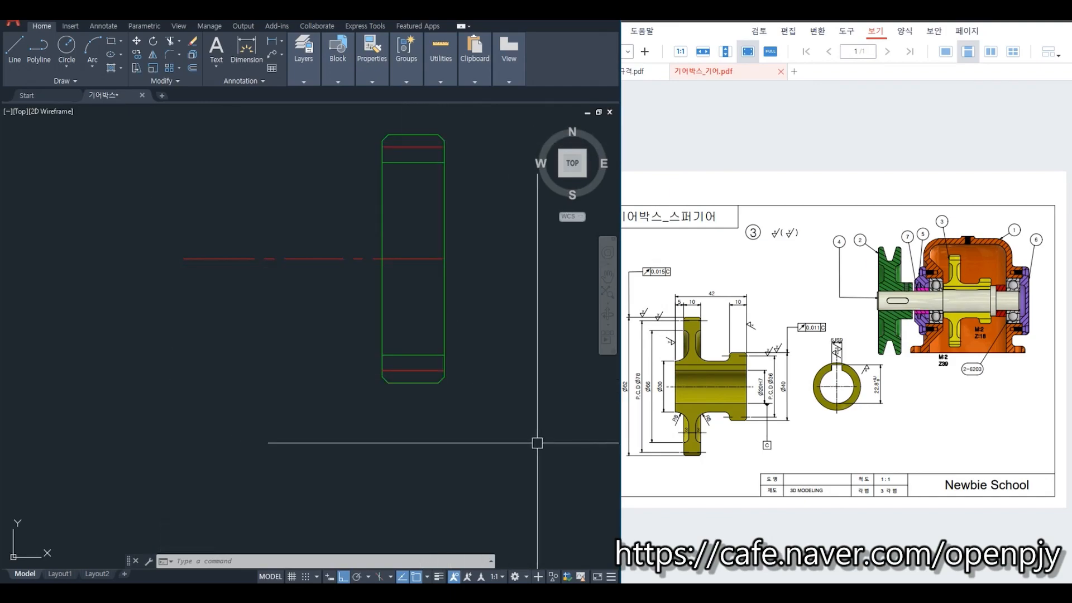
# - Lengthen the small gear's upper and lower pitch lines by 5 mm at each end
pyautogui.write('l')
pyautogui.click(428, 368)
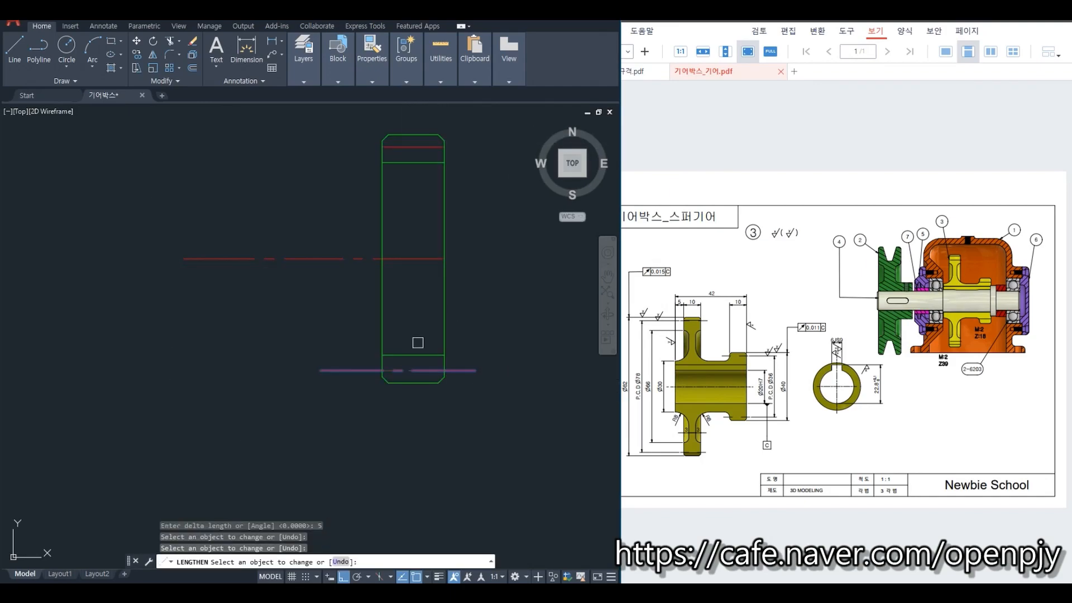
pyautogui.press('Escape')
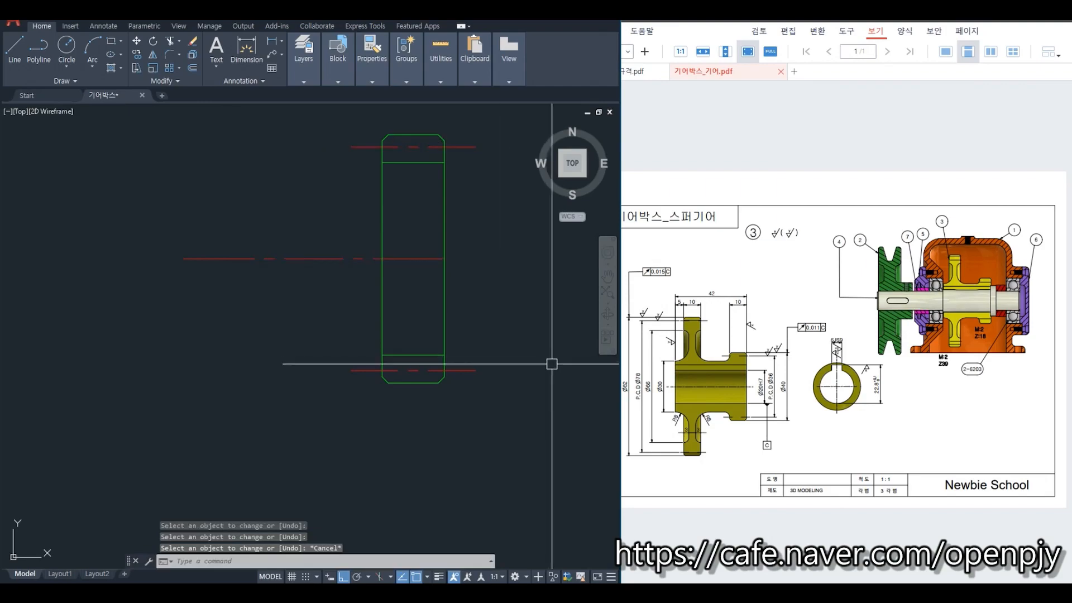
# - Offset the horizontal centre line by 30/2 above and below for the 30 mm hub diameter
pyautogui.scroll(-2, 567, 422)
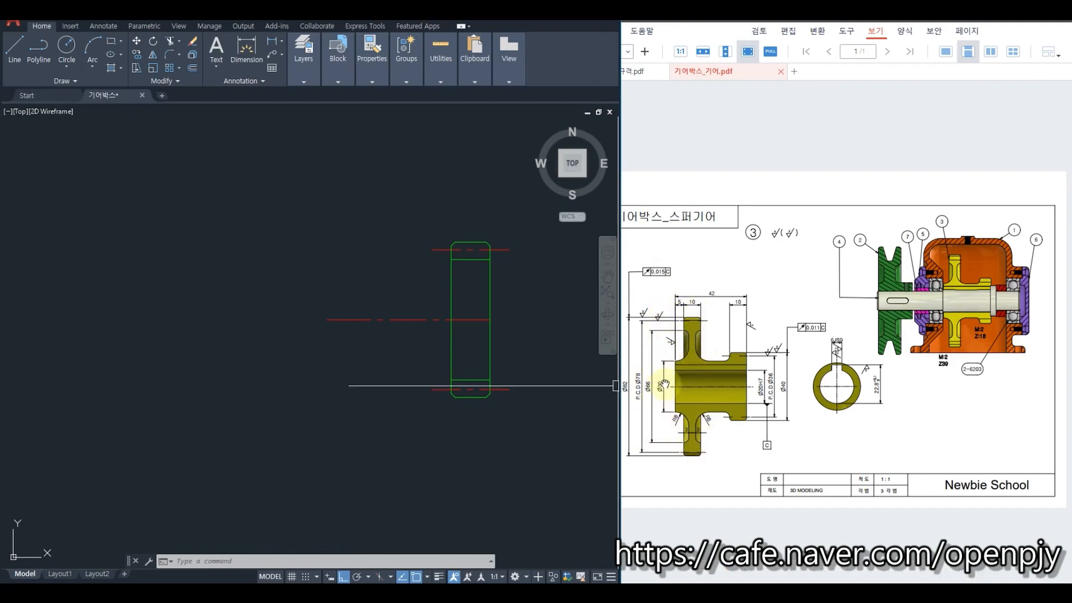
pyautogui.scroll(2, 411, 338)
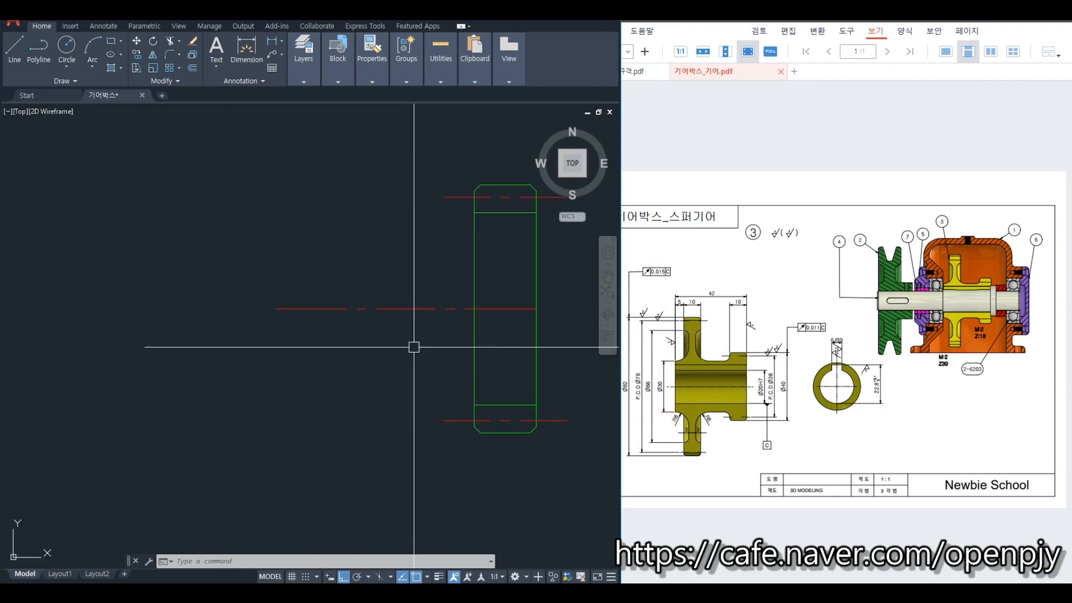
pyautogui.write('o')
pyautogui.write('30/2')
pyautogui.press('Return')
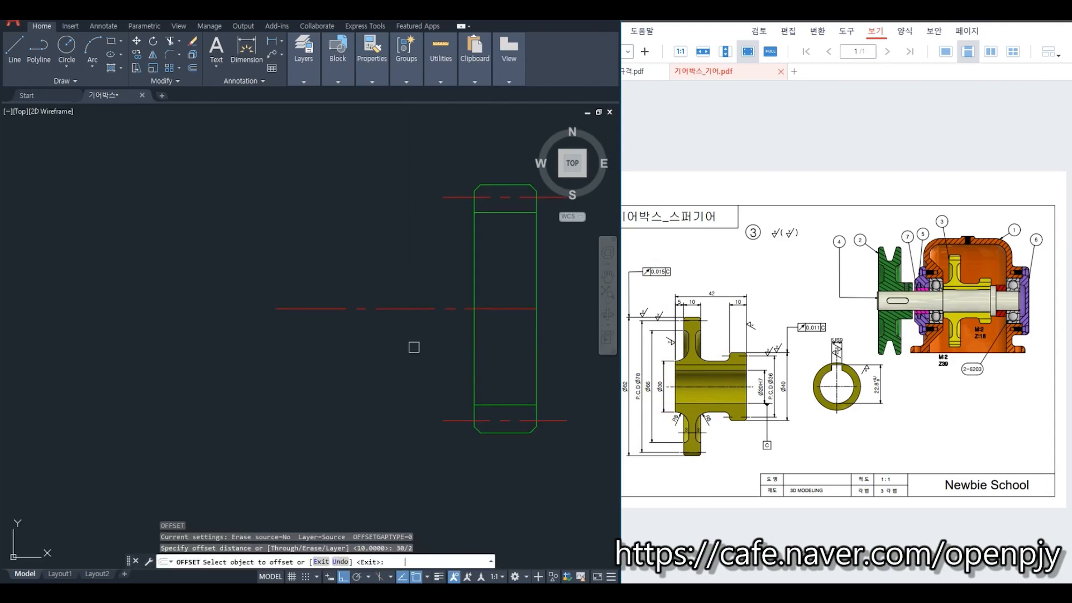
pyautogui.click(404, 308)
pyautogui.click(404, 294)
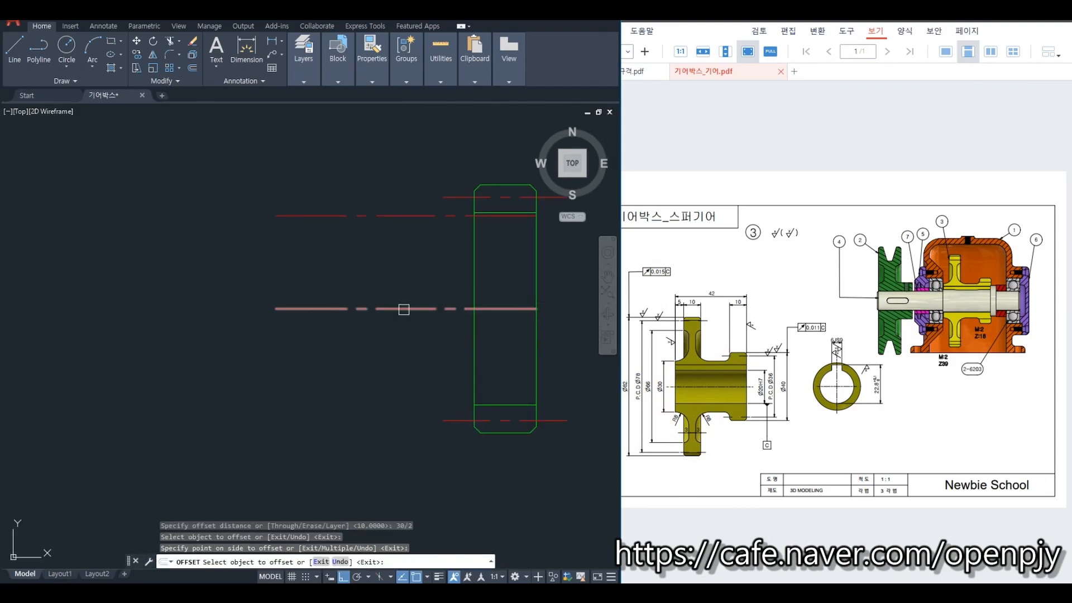
pyautogui.click(403, 309)
pyautogui.click(400, 352)
pyautogui.press('Escape')
# - Draw a vertical line joining the left ends of the two hub lines
pyautogui.write('l')
pyautogui.press('Return')
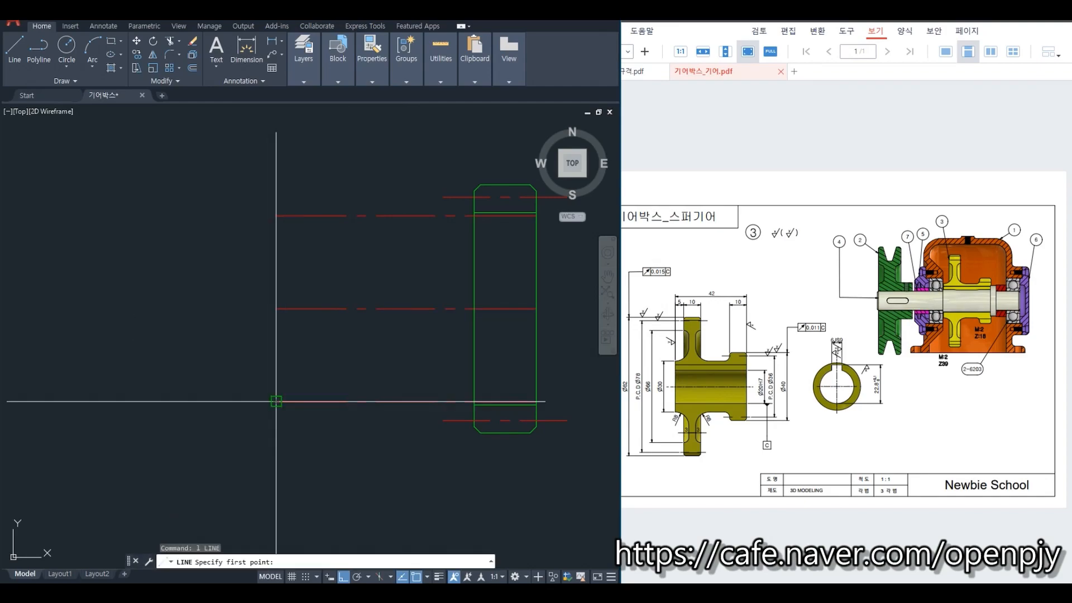
pyautogui.click(276, 401)
pyautogui.click(276, 216)
pyautogui.press('Return')
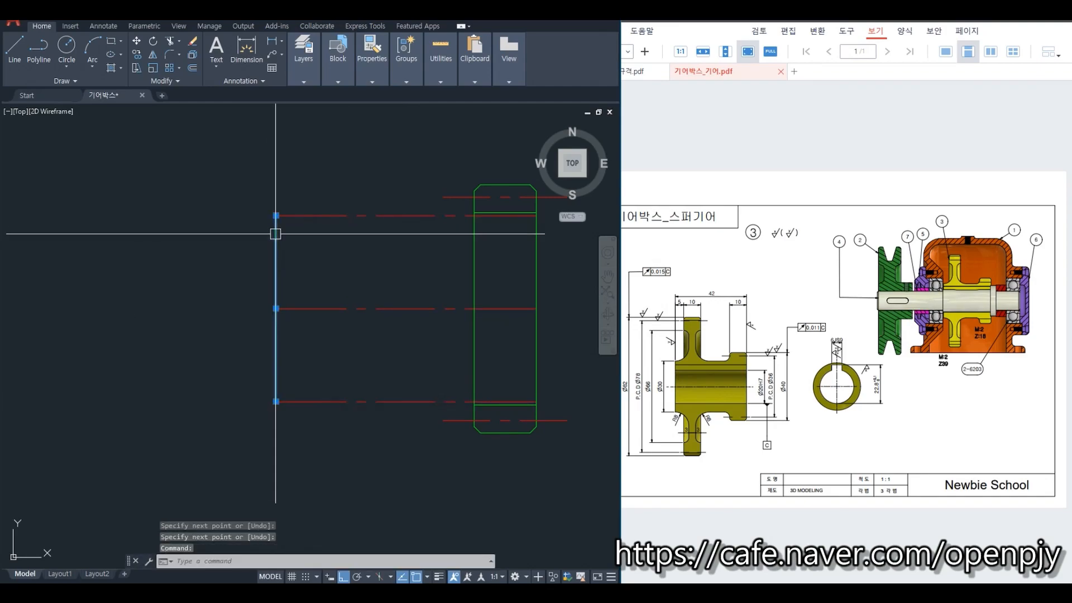
# - Match the upper and lower hub lines to the properties of the vertical hub end line
pyautogui.write('ma')
pyautogui.press('Return')
pyautogui.click(289, 216)
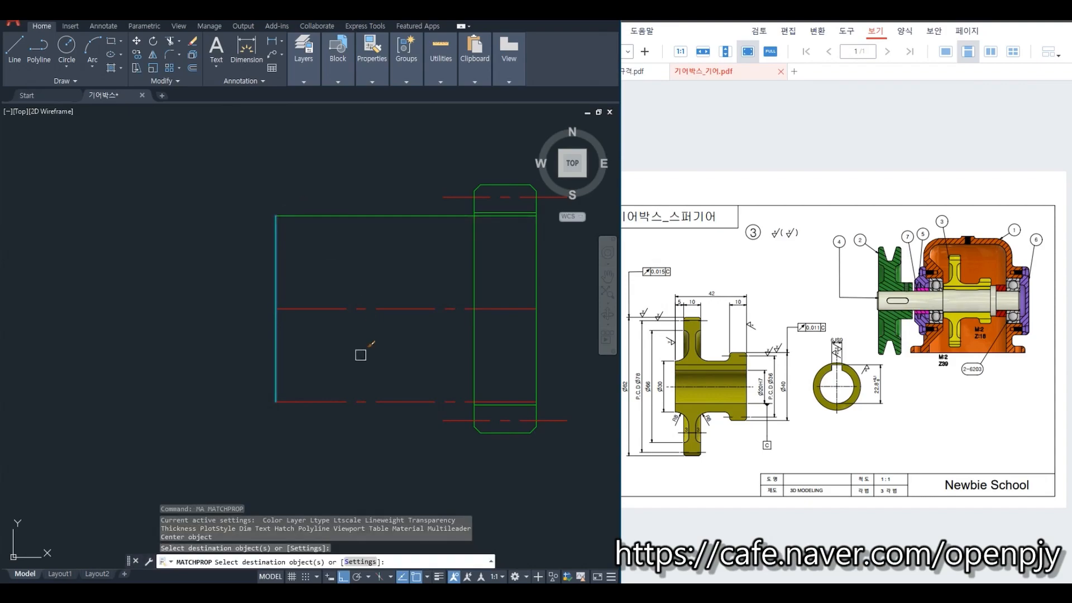
pyautogui.click(335, 399)
pyautogui.press('Escape')
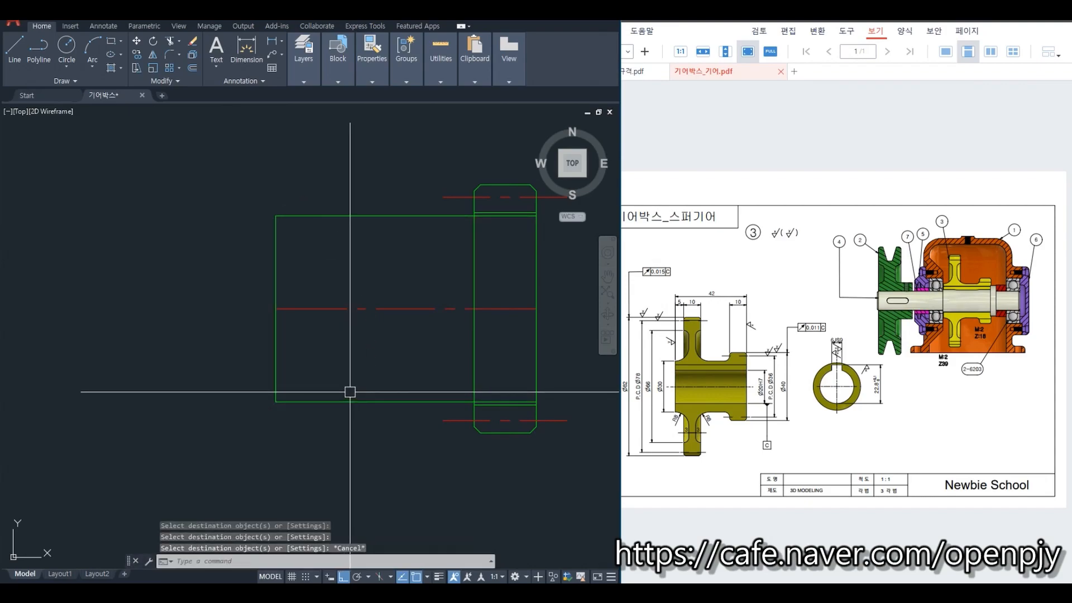
# - Trim away the portions of the two hub lines that run inside the small gear
pyautogui.write('yt')
pyautogui.press('Return')
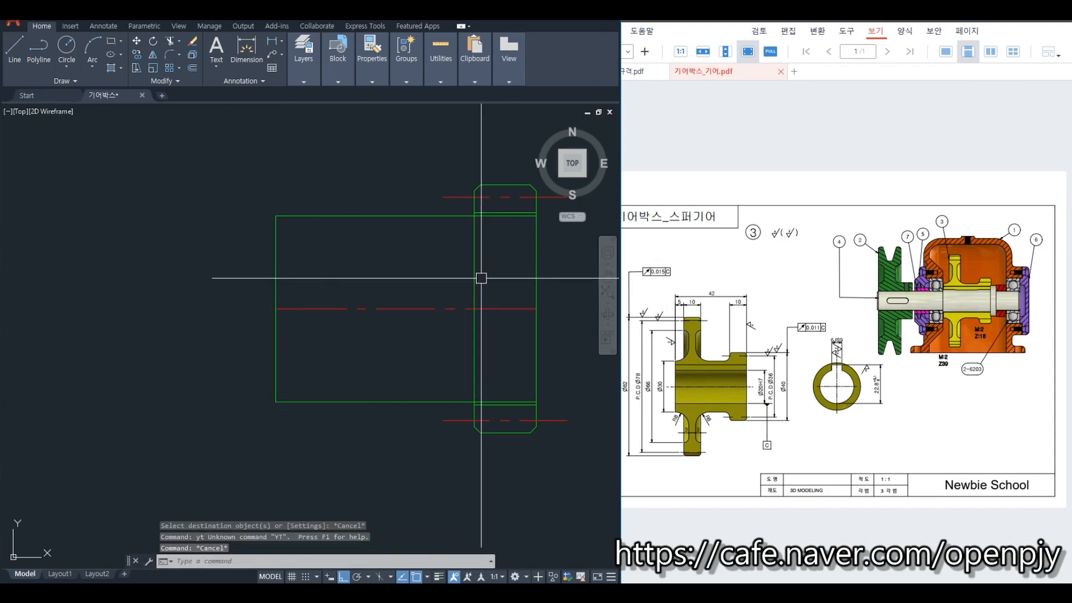
pyautogui.write('tr')
pyautogui.press('Return')
pyautogui.press('Escape')
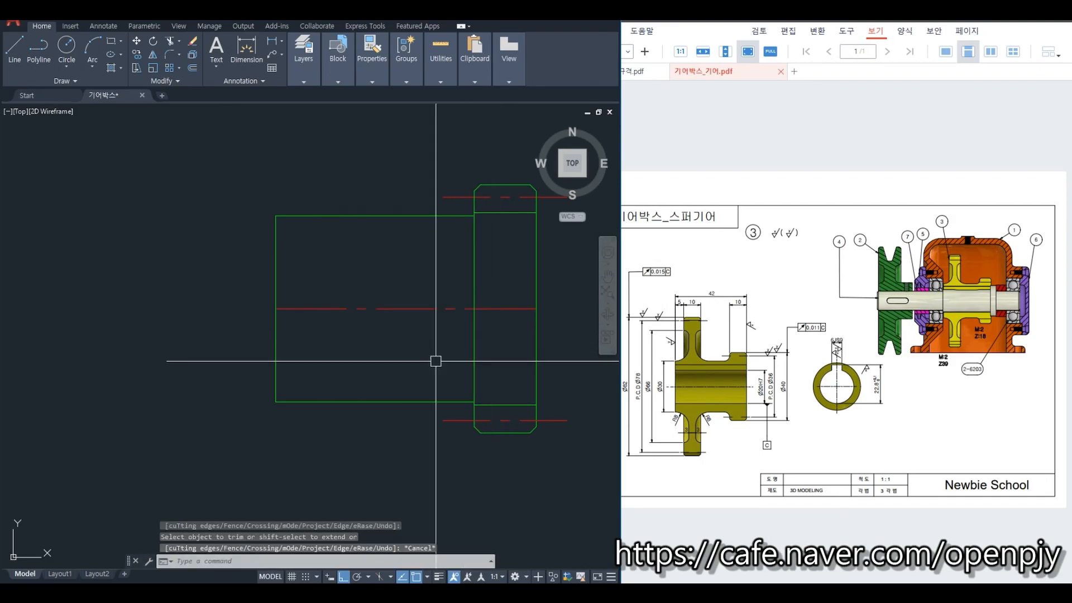
# - Offset the hub's left end line 5 mm to the right for the large gear's left face
pyautogui.write('o')
pyautogui.press('Return')
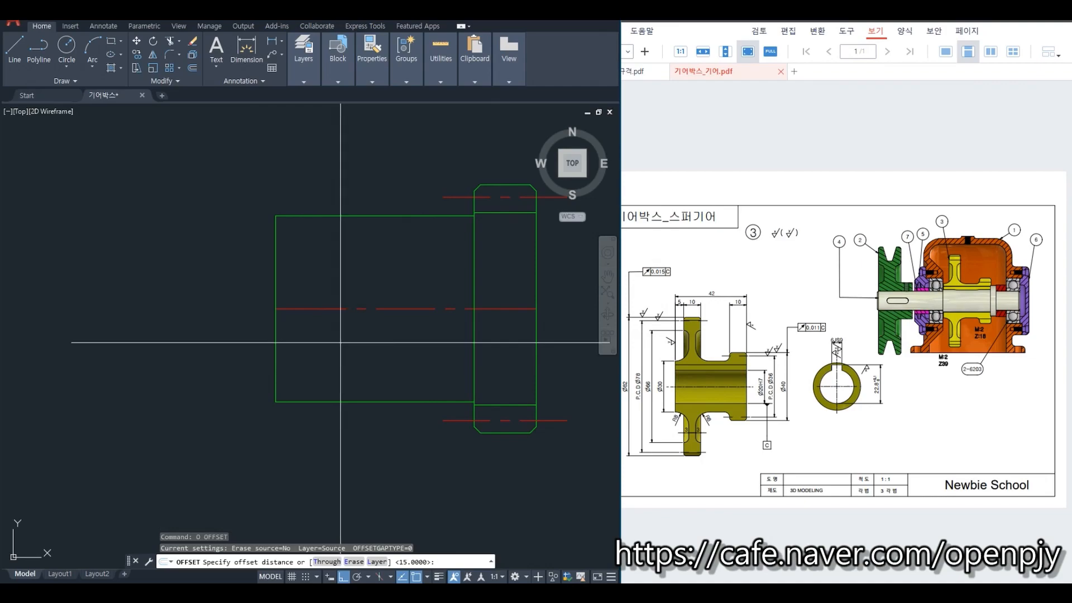
pyautogui.write('5')
pyautogui.press('Return')
pyautogui.click(277, 252)
pyautogui.click(311, 259)
pyautogui.press('Escape')
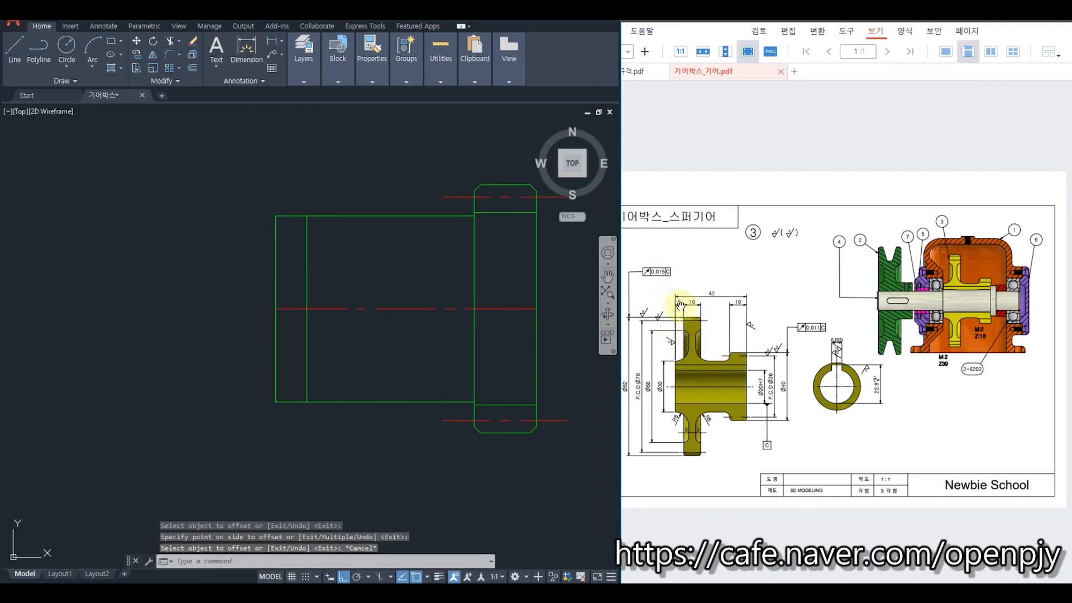
# - Offset the large gear's left face line 10 mm to the right for its face width
pyautogui.write('o')
pyautogui.press('Return')
pyautogui.write('10')
pyautogui.press('Return')
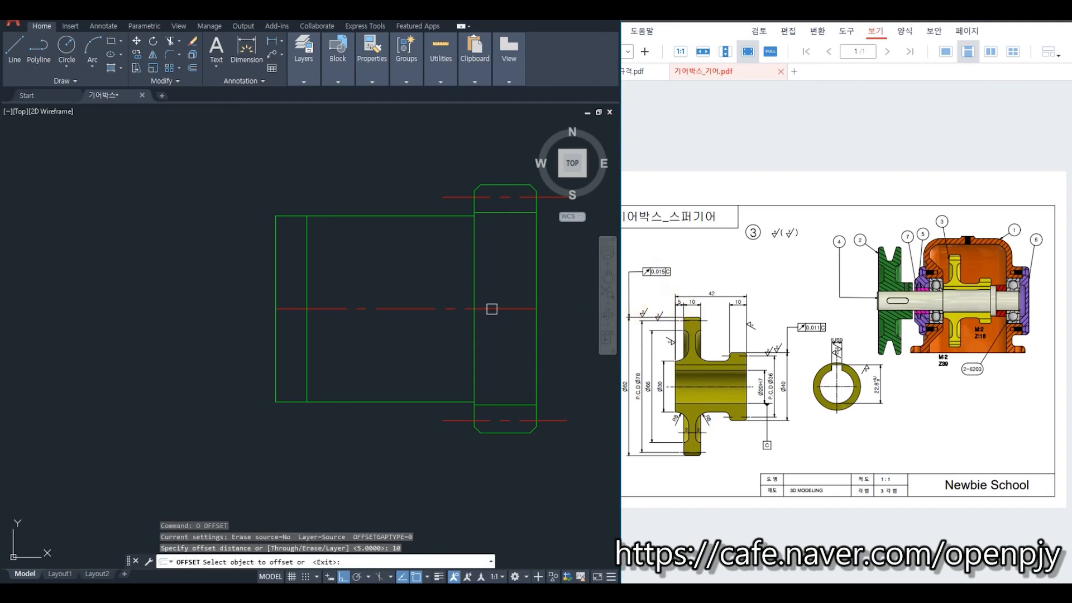
pyautogui.click(307, 235)
pyautogui.click(347, 239)
pyautogui.press('Escape')
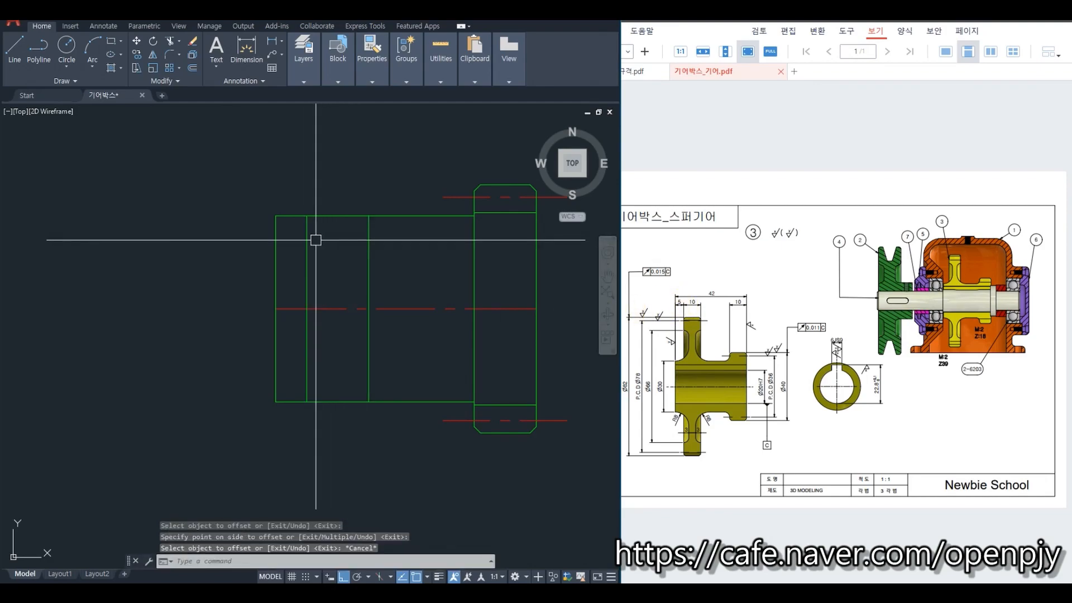
# - Offset the centre line 39 mm upward for the large gear's pitch line, and that line 2 mm upward for the tip line
pyautogui.moveTo(363, 241); pyautogui.dragTo(413, 266, button='middle')
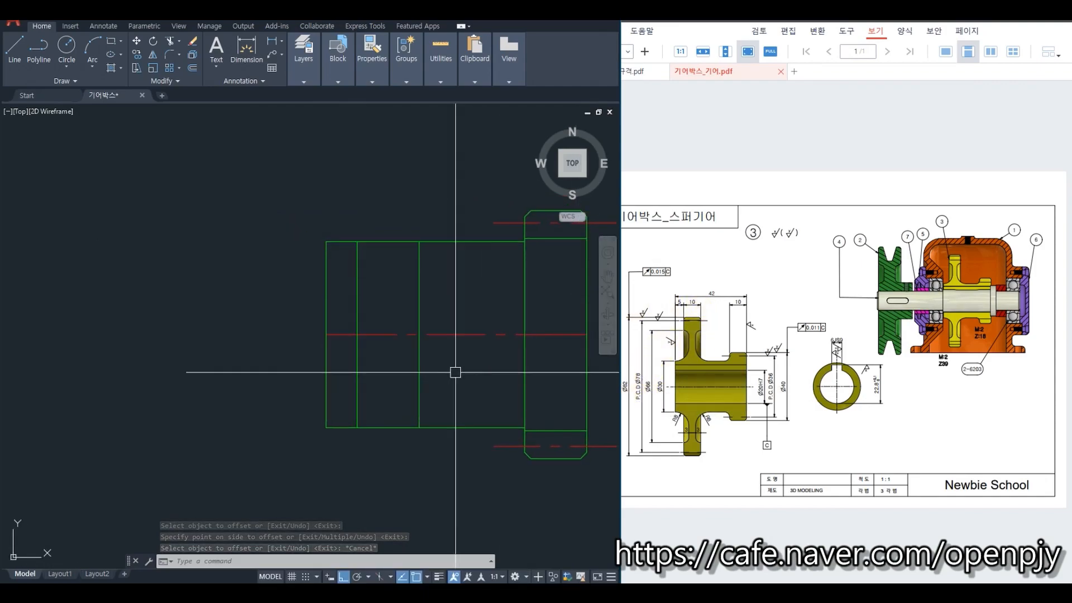
pyautogui.scroll(-1, 454, 371)
pyautogui.moveTo(472, 374); pyautogui.dragTo(433, 370, button='middle')
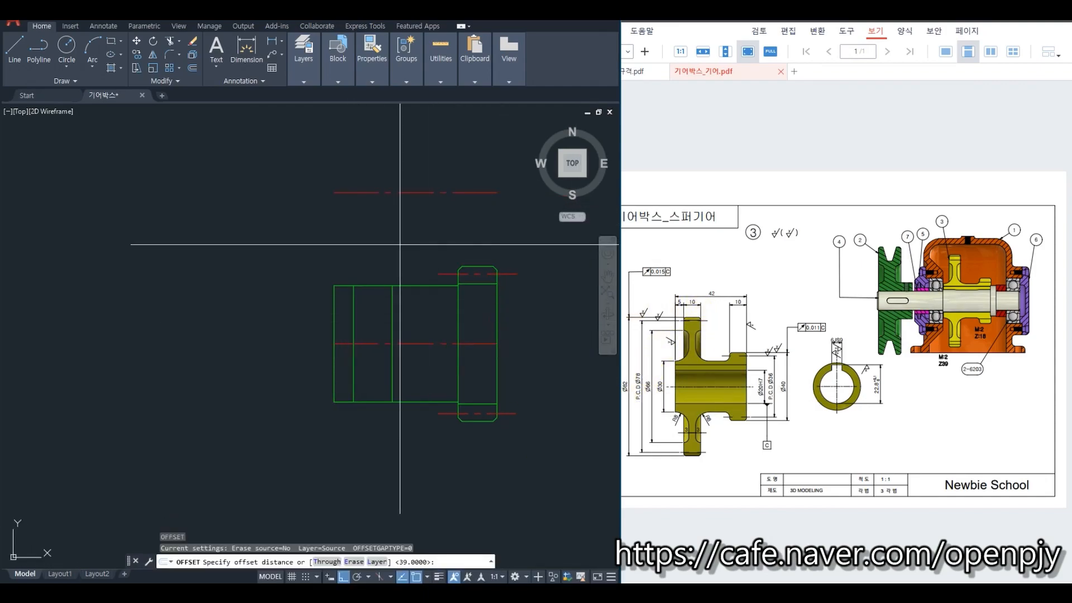
pyautogui.press('Escape')
pyautogui.press('space')
pyautogui.write('2')
pyautogui.press('Return')
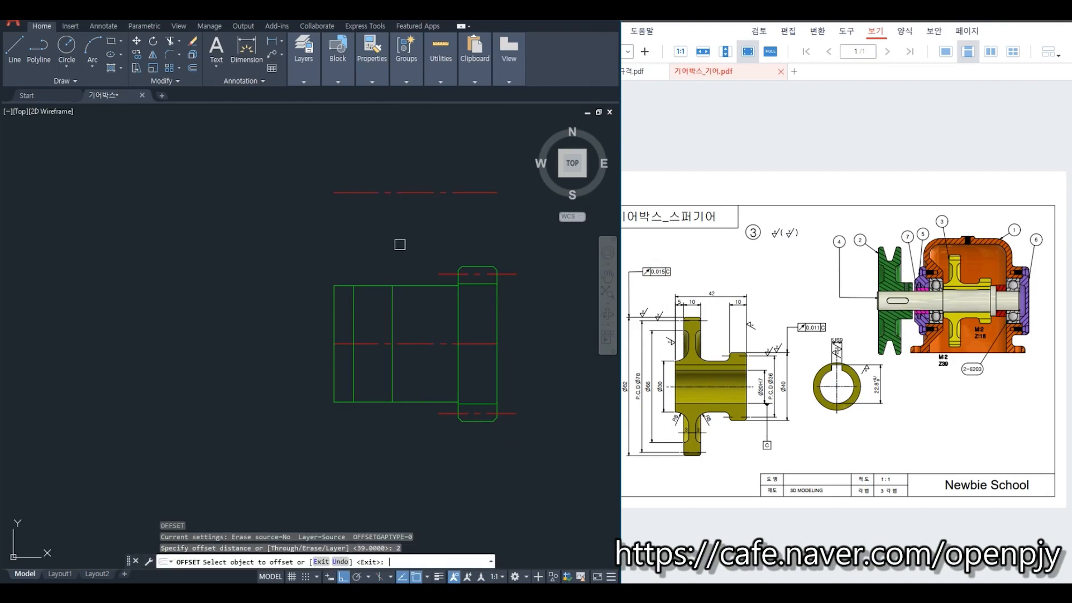
pyautogui.click(381, 192)
pyautogui.click(385, 167)
pyautogui.press('Escape')
# - Offset the large gear's tip line 4.5 mm downward for the root line
pyautogui.scroll(4, 383, 210)
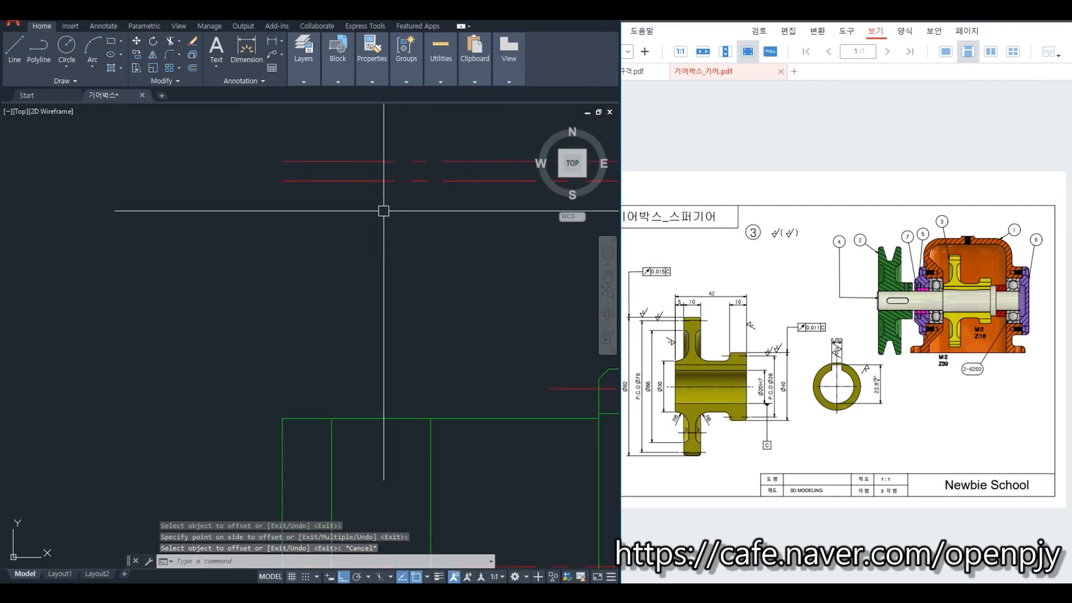
pyautogui.press('space')
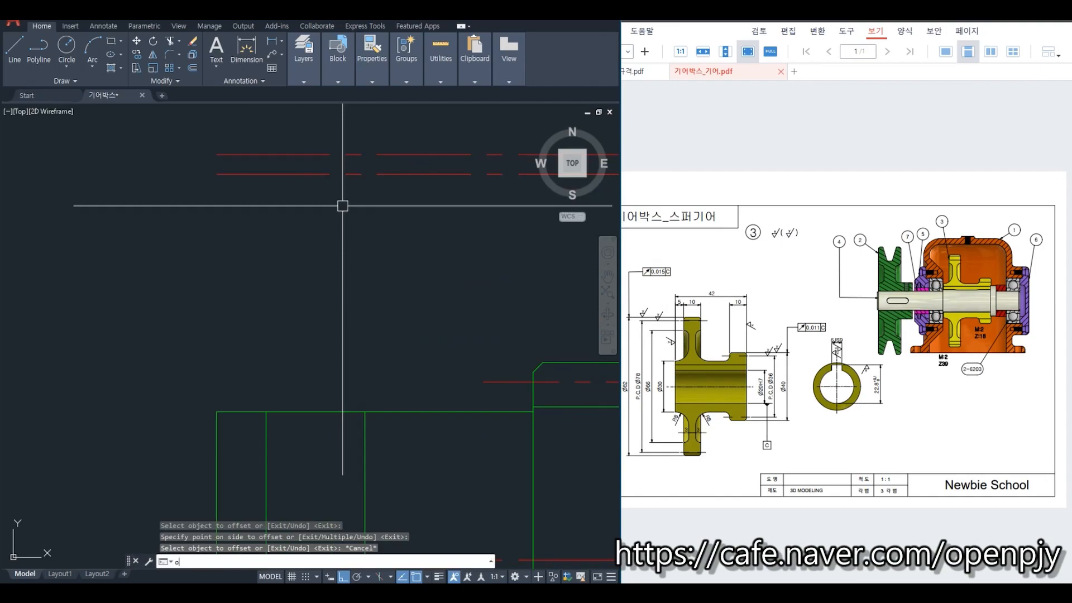
pyautogui.write('4.5')
pyautogui.press('Return')
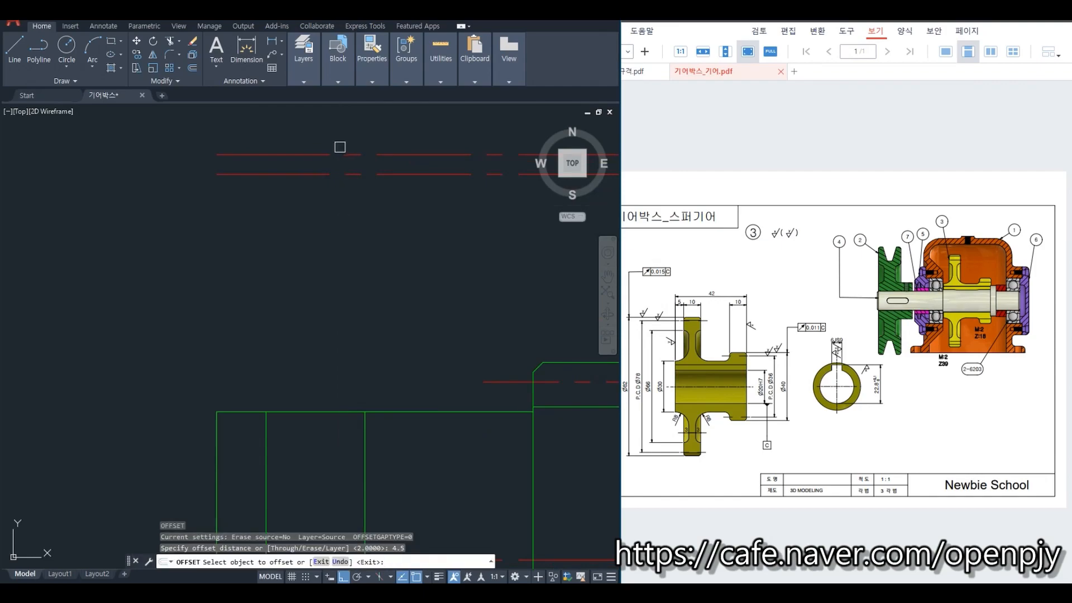
pyautogui.click(330, 154)
pyautogui.click(360, 239)
pyautogui.press('Escape')
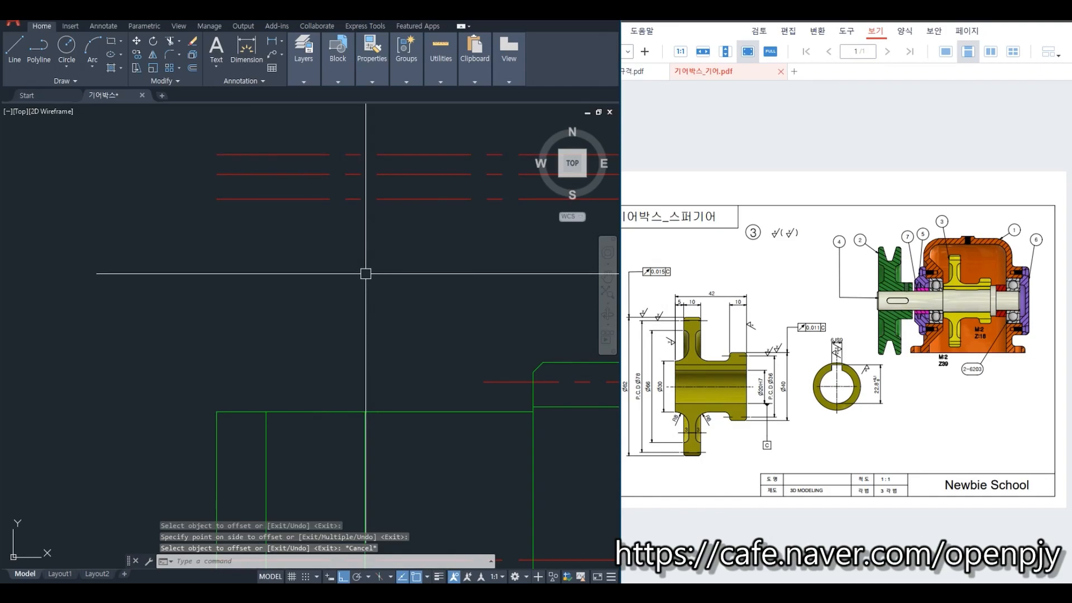
# - Chamfer both upper tip corners of the large gear with 1 mm distances
pyautogui.write('cha')
pyautogui.press('Return')
pyautogui.click(265, 447)
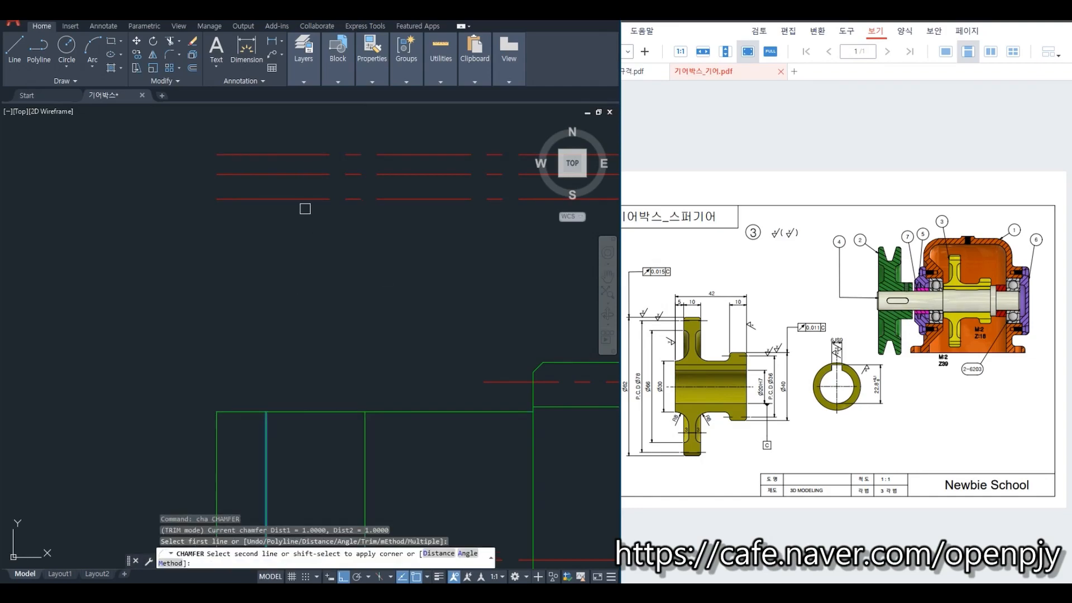
pyautogui.click(292, 155)
pyautogui.press('Return')
pyautogui.click(365, 420)
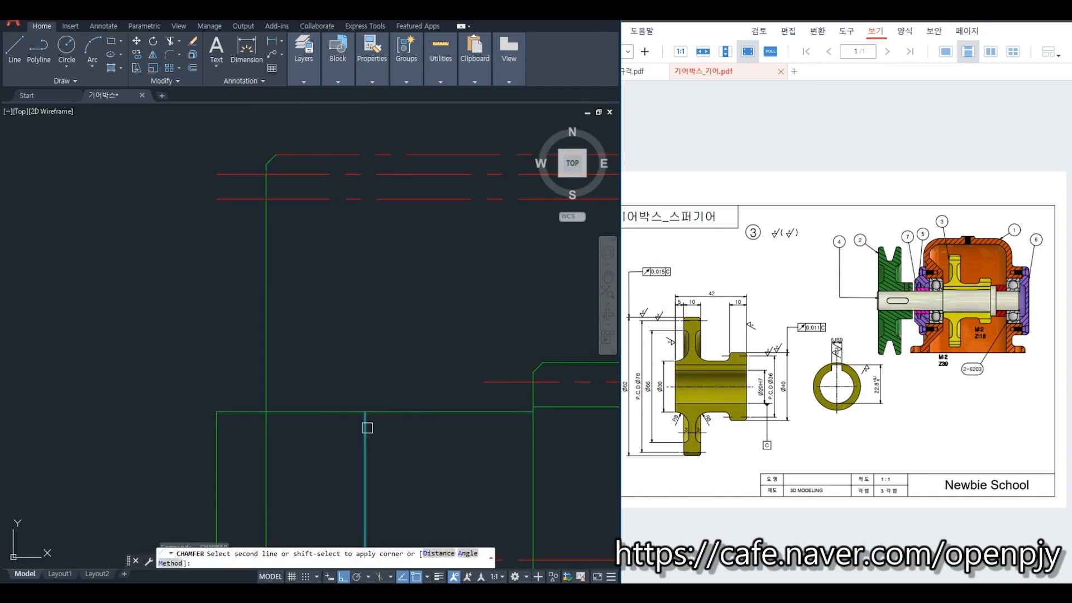
pyautogui.click(322, 152)
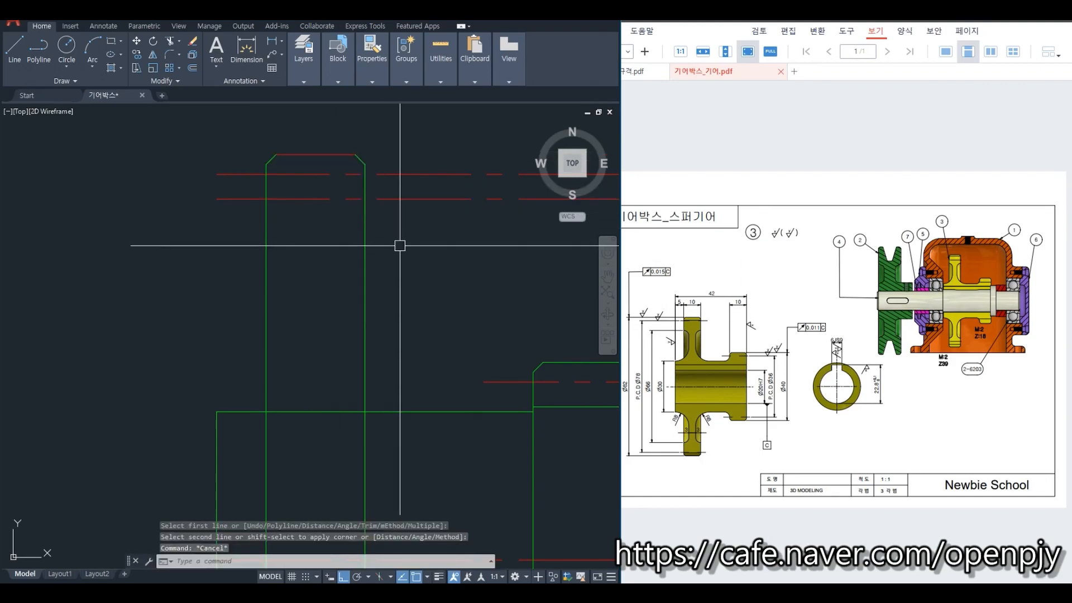
# - Trim the large gear's pitch and root lines outside its two face lines
pyautogui.write('tr')
pyautogui.press('Return')
pyautogui.click(407, 263)
pyautogui.click(236, 257)
# - Match the properties of the large gear's root and tip lines to its green face line
pyautogui.click(365, 195)
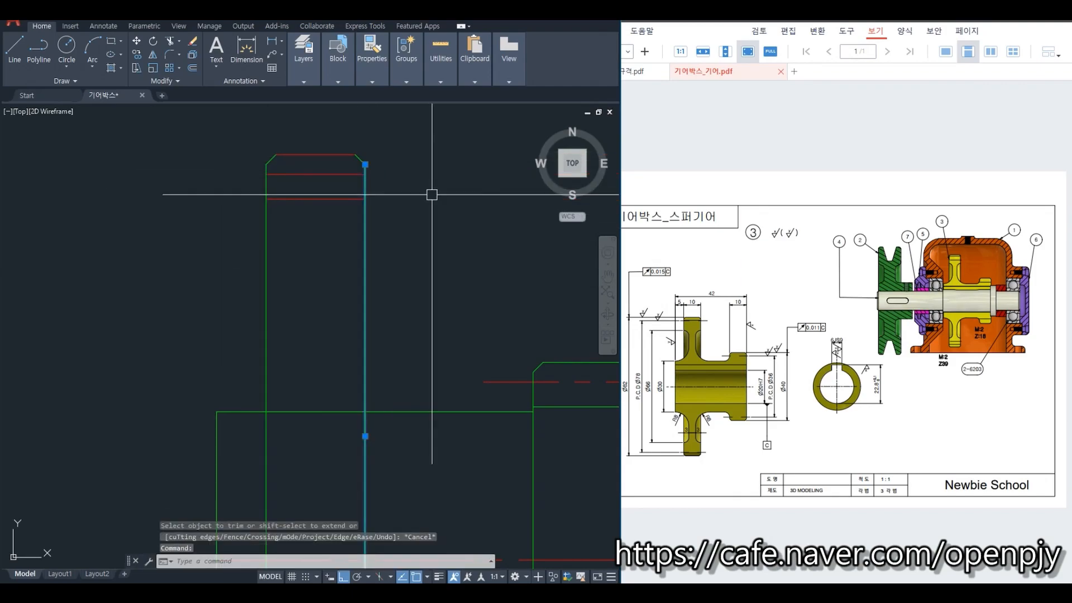
pyautogui.write('m')
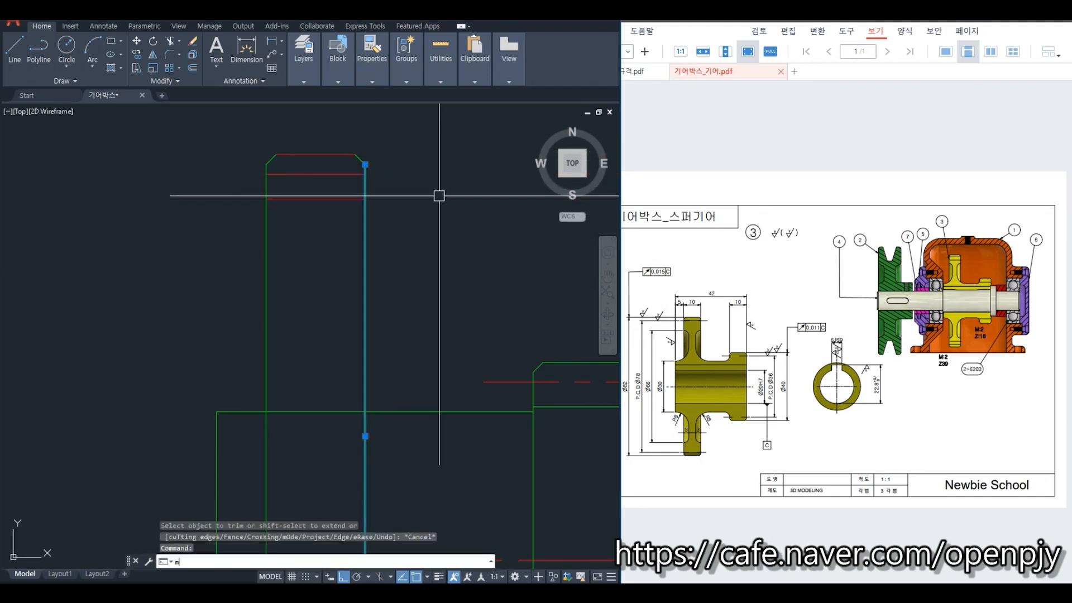
pyautogui.write('a')
pyautogui.press('Return')
pyautogui.click(315, 199)
pyautogui.click(320, 155)
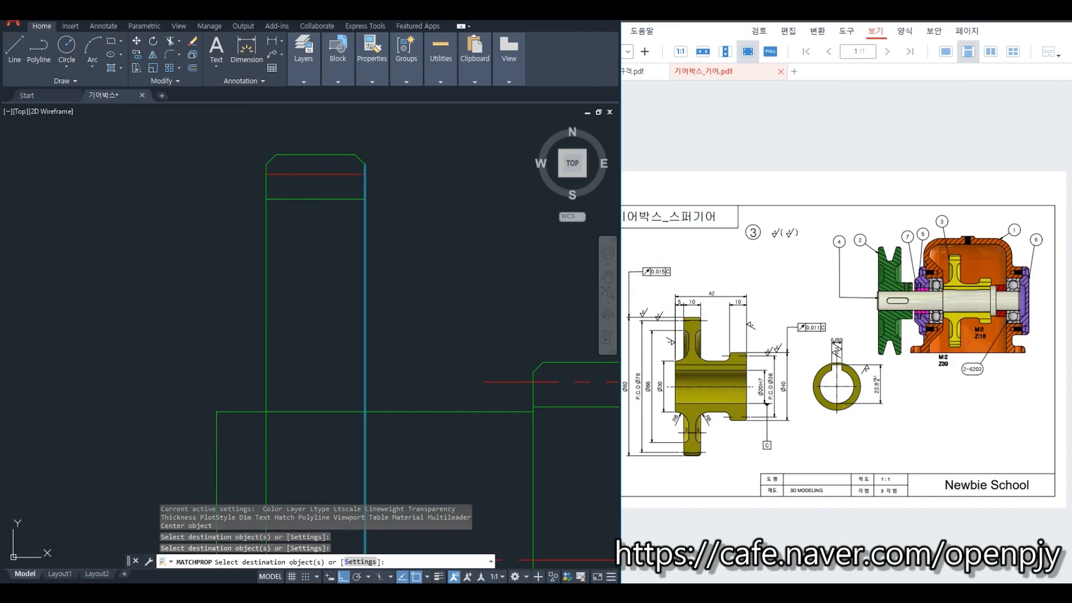
pyautogui.press('Escape')
# - Mirror the large gear's upper tip, chamfers, pitch line and root line about the horizontal centre line, keeping the originals
pyautogui.scroll(-1, 425, 287)
pyautogui.moveTo(425, 287); pyautogui.dragTo(406, 249, button='middle')
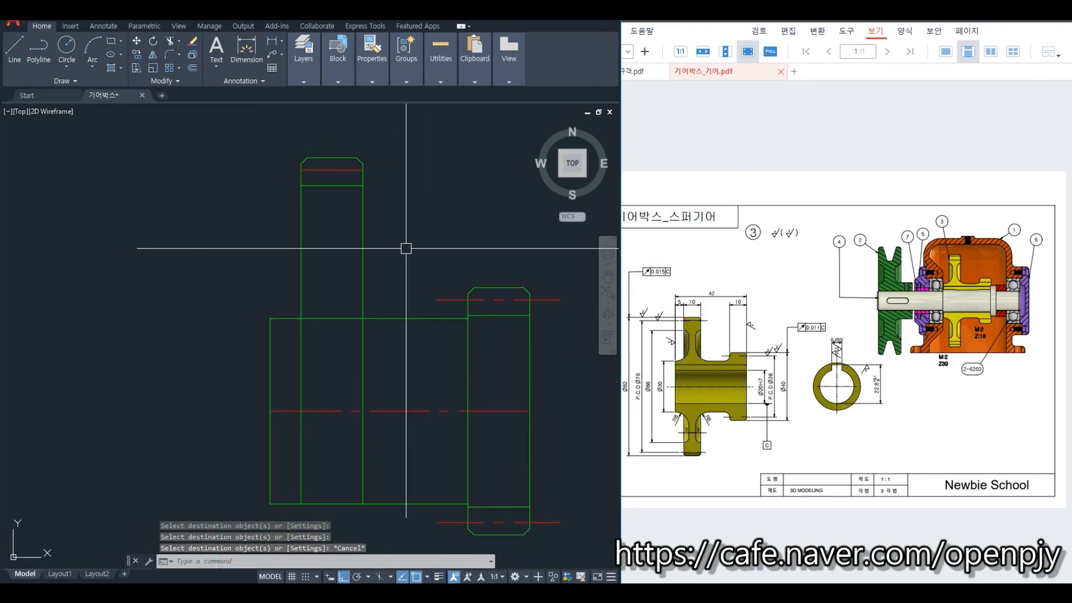
pyautogui.write('mi')
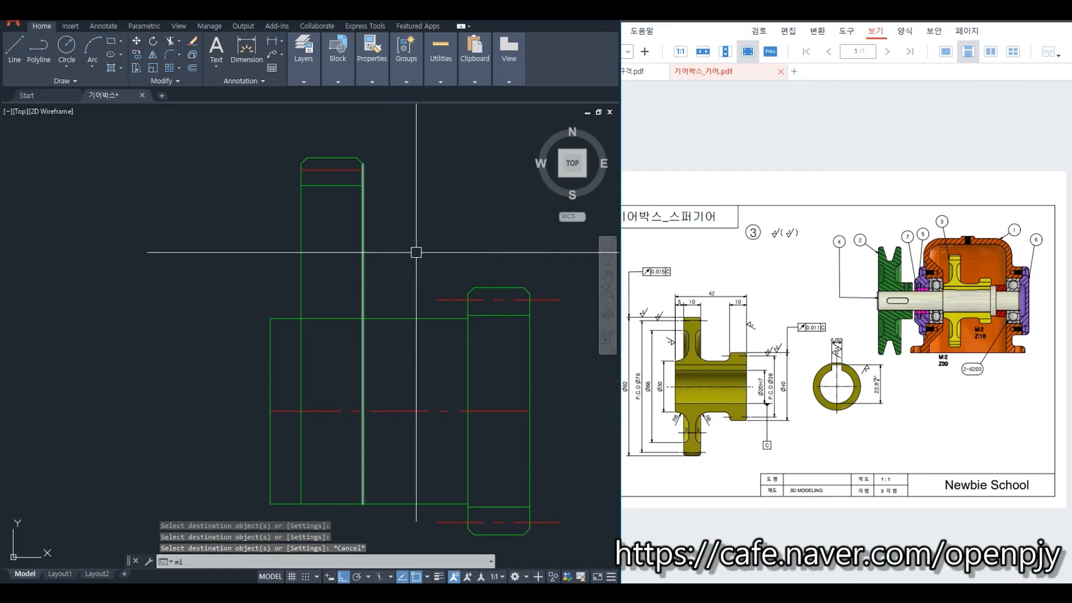
pyautogui.press('Return')
pyautogui.click(257, 136)
pyautogui.click(409, 217)
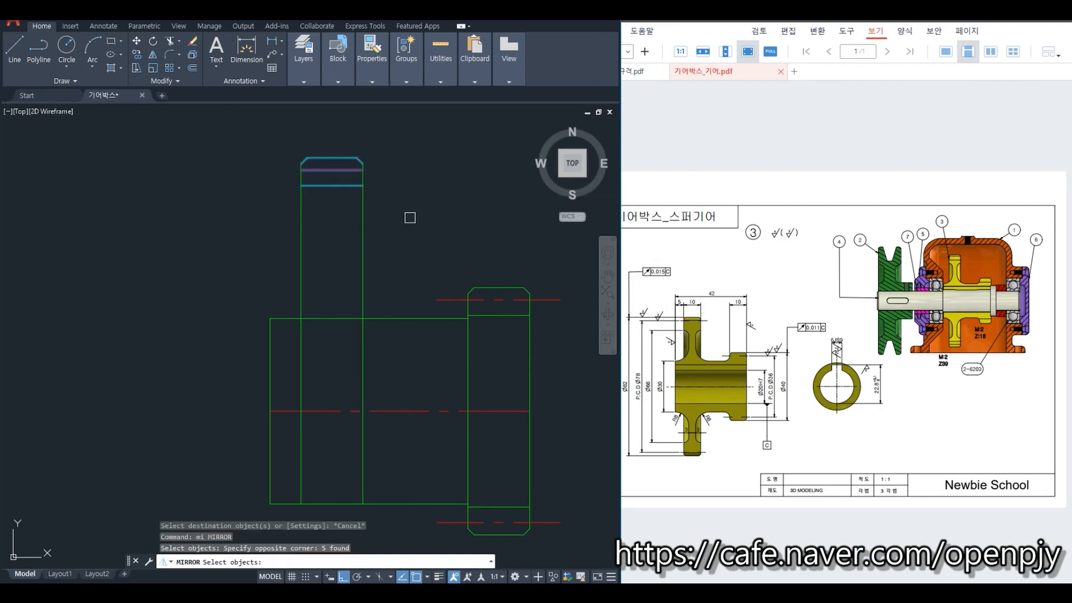
pyautogui.click(270, 411)
pyautogui.click(300, 411)
pyautogui.press('Return')
pyautogui.scroll(-2, 416, 424)
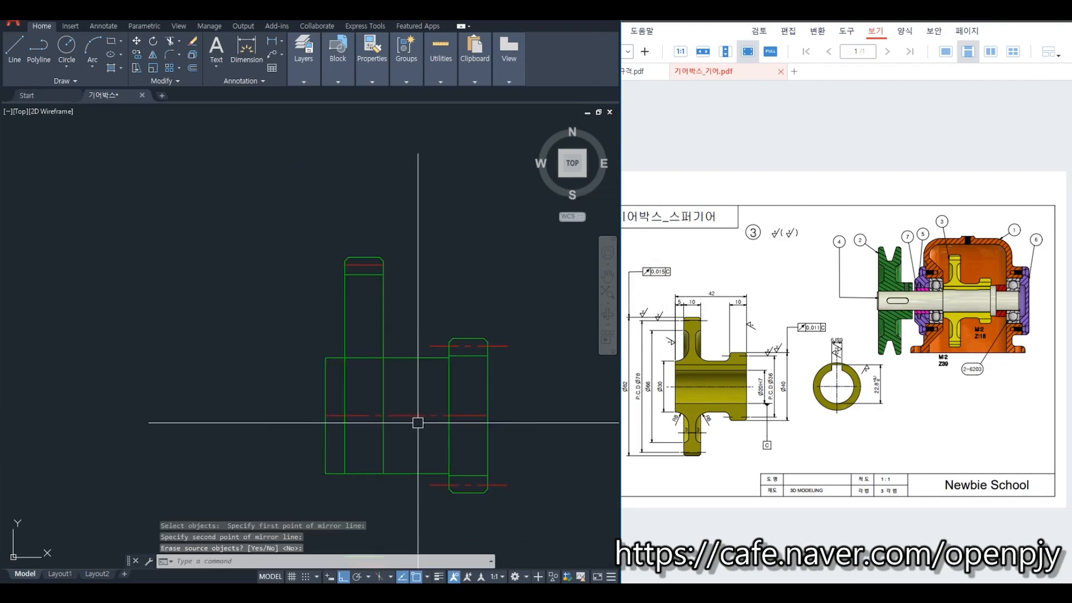
pyautogui.moveTo(417, 442); pyautogui.dragTo(438, 286, button='middle')
pyautogui.press('Escape')
# - Extend the large gear's two face lines downward to the mirrored tip chamfers
pyautogui.write('ex')
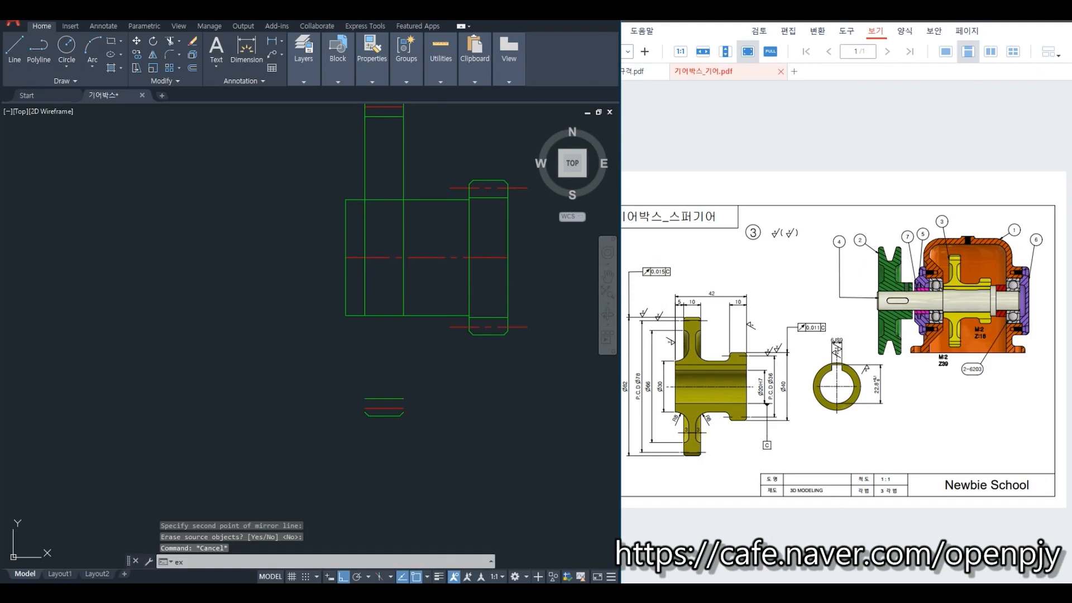
pyautogui.press('Return')
pyautogui.click(440, 390)
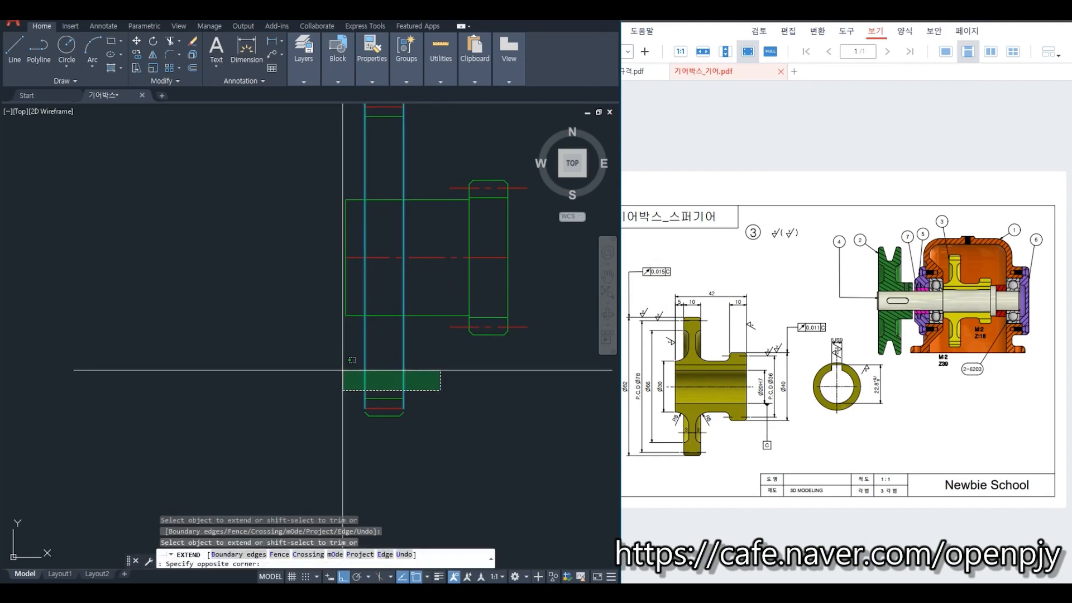
pyautogui.click(343, 369)
pyautogui.click(424, 378)
pyautogui.click(343, 371)
pyautogui.press('Escape')
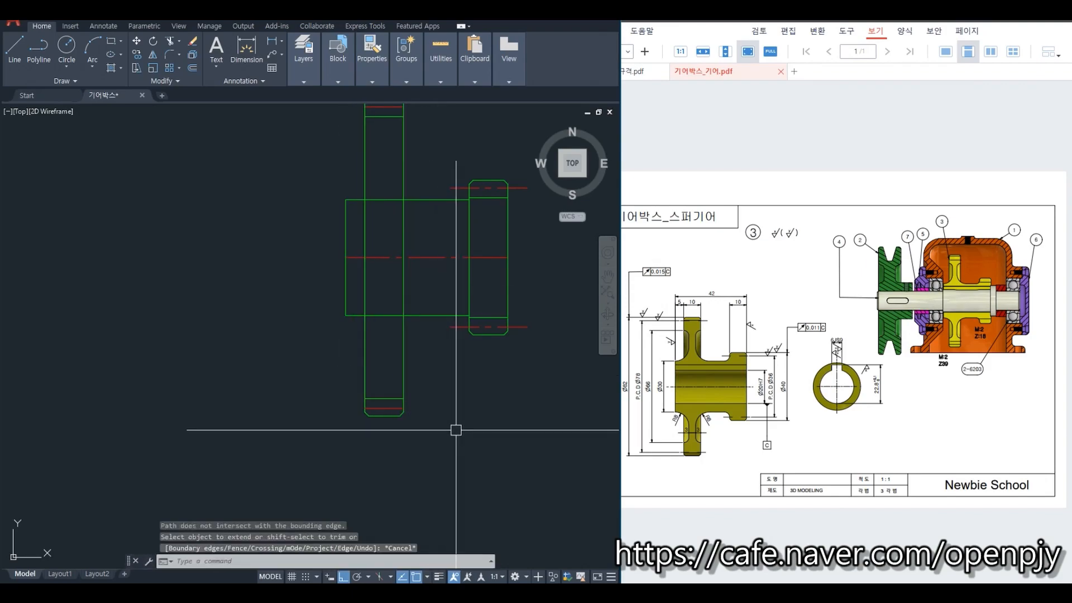
# - Trim the gear face lines inside the hub, using the hub's upper and lower edges as cutting edges
pyautogui.moveTo(455, 431)
pyautogui.mouseDown(button='middle')
pyautogui.moveTo(404, 490)
pyautogui.moveTo(404, 470)
pyautogui.mouseUp(button='middle')
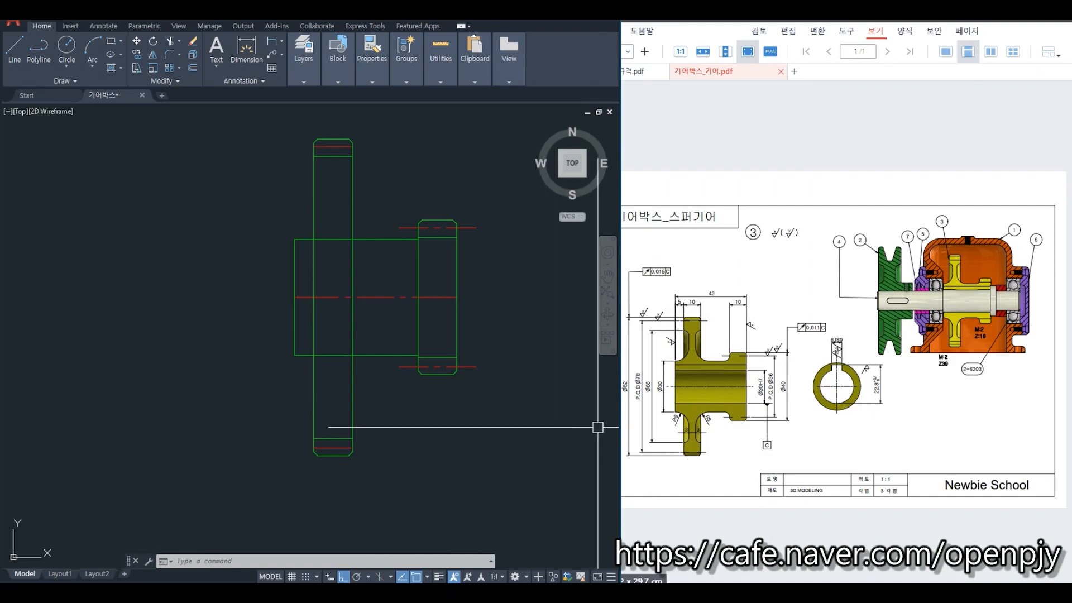
pyautogui.write('tr')
pyautogui.press('space')
pyautogui.click(377, 238)
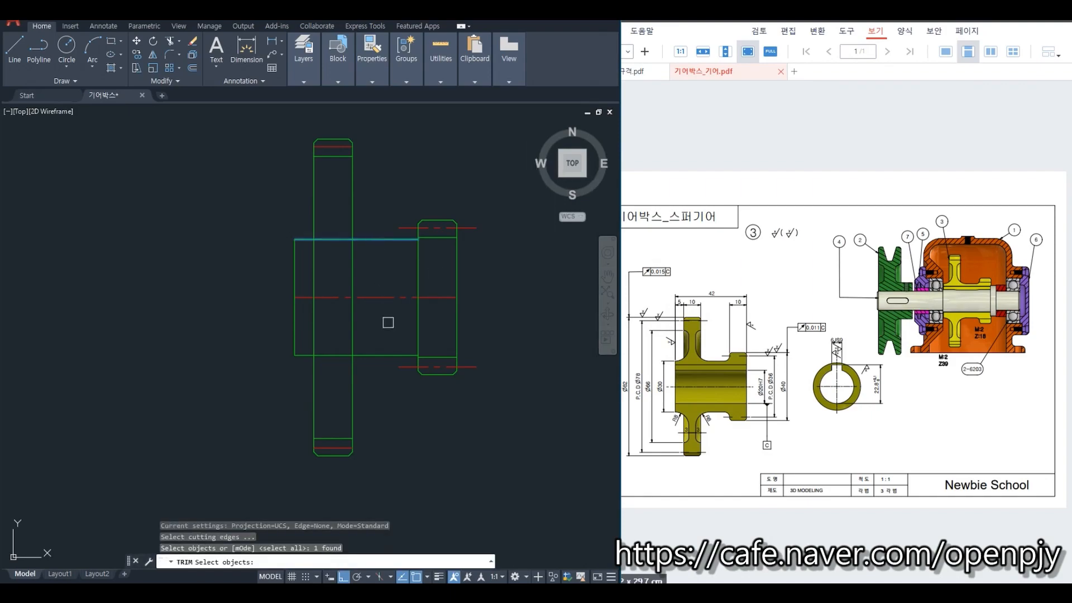
pyautogui.click(380, 355)
pyautogui.press('space')
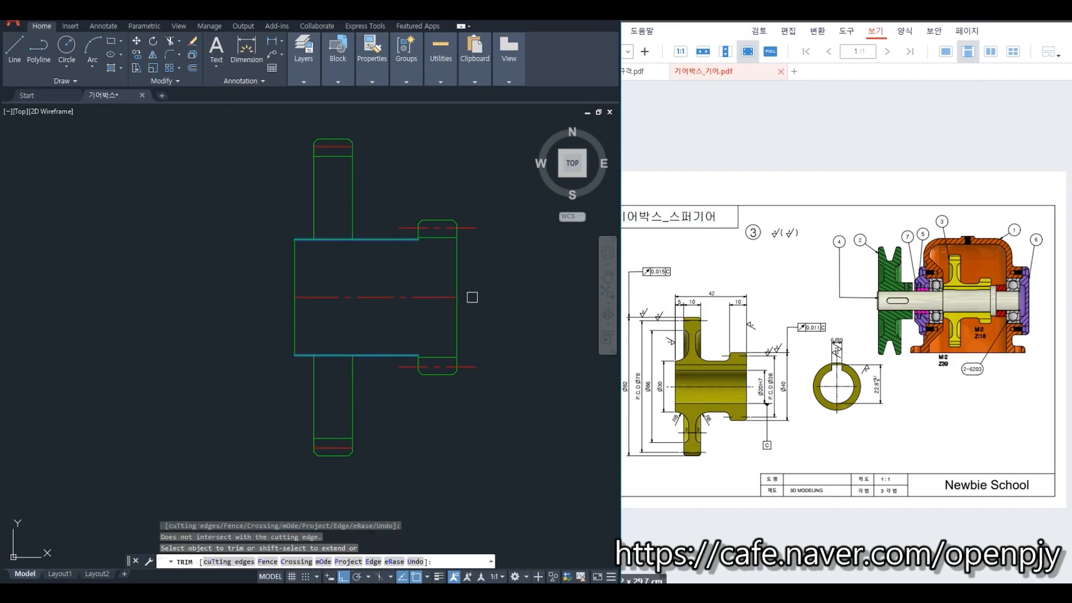
pyautogui.press('Escape')
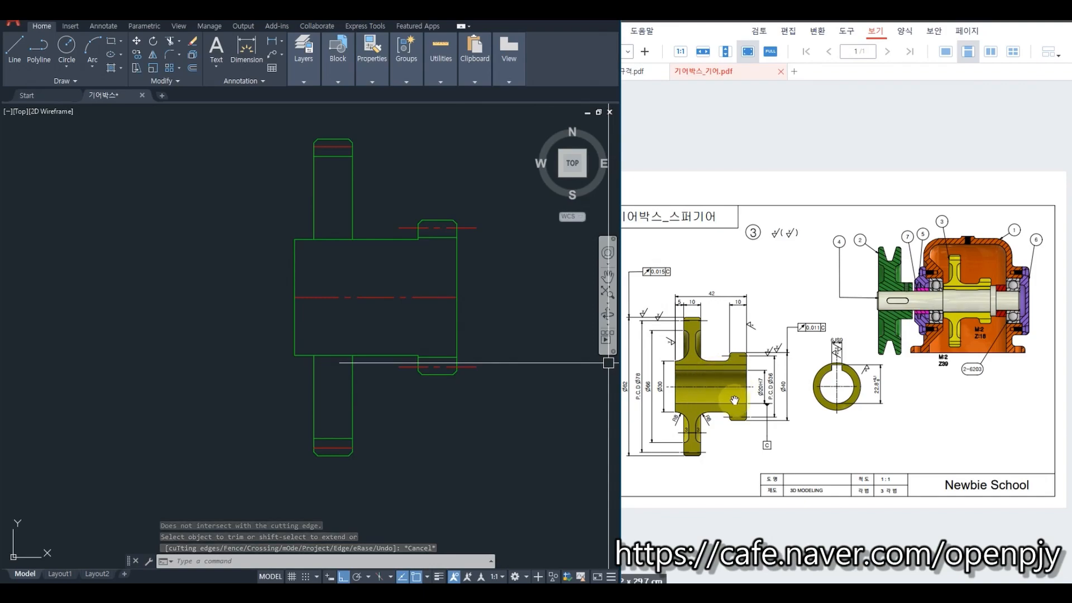
# - Fillet the upper corner between the small gear's left face and the hub with a 3 mm radius
pyautogui.scroll(5, 434, 239)
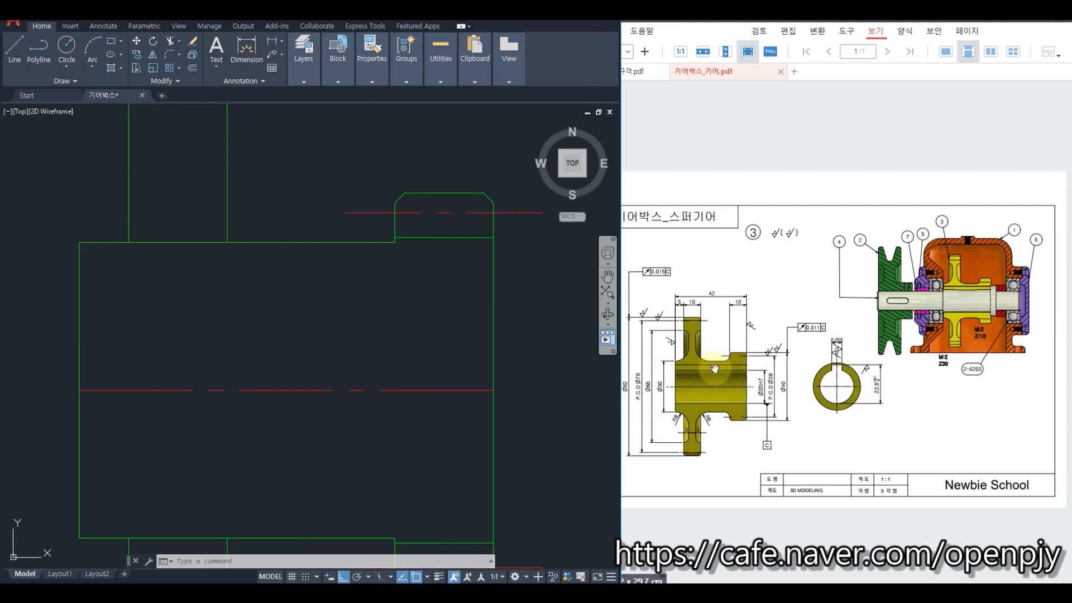
pyautogui.write('f')
pyautogui.press('Return')
pyautogui.write('r')
pyautogui.press('Return')
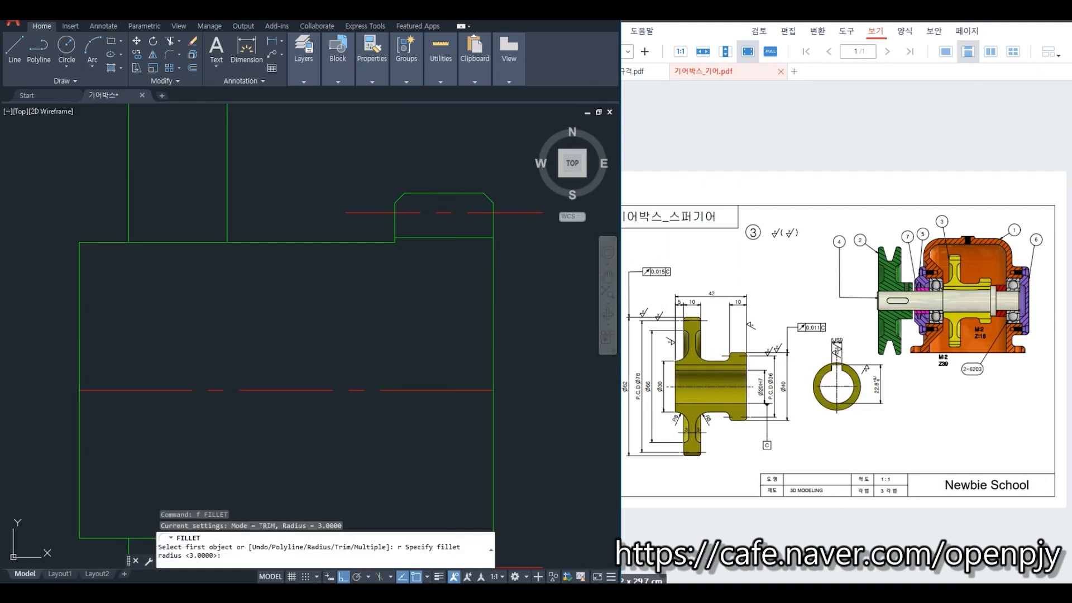
pyautogui.write('3')
pyautogui.press('Return')
pyautogui.click(395, 223)
pyautogui.click(340, 245)
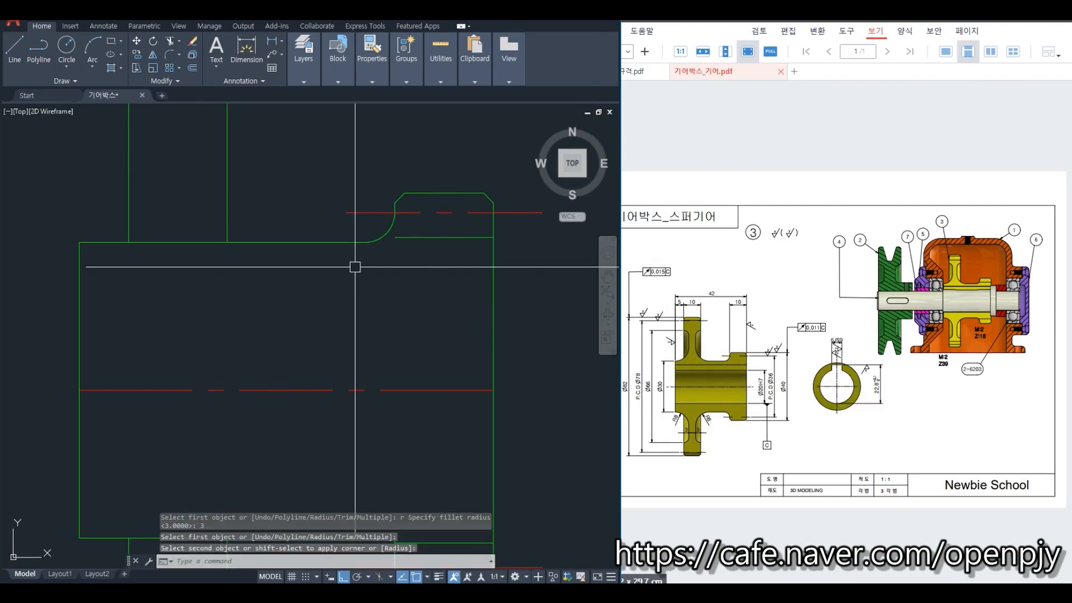
# - Fillet the lower corner between the small gear's left face and the hub with the same 3 mm radius
pyautogui.scroll(-1, 363, 281)
pyautogui.moveTo(382, 366); pyautogui.dragTo(404, 318, button='middle')
pyautogui.scroll(2, 399, 377)
pyautogui.moveTo(399, 377); pyautogui.dragTo(397, 387, button='middle')
pyautogui.press('Return')
pyautogui.click(414, 455)
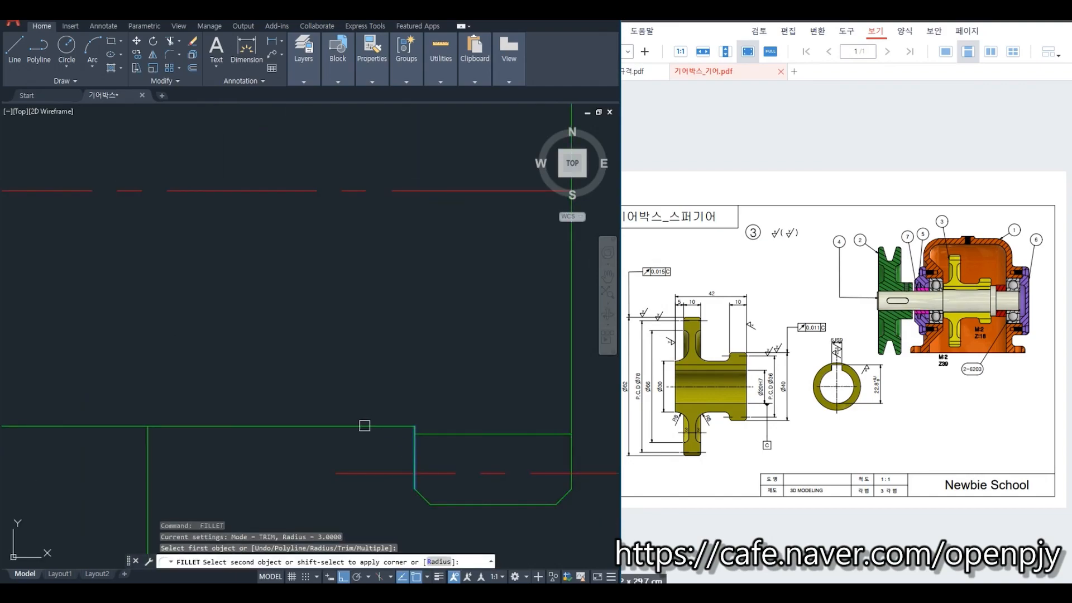
pyautogui.click(364, 425)
pyautogui.press('Escape')
# - Extend the small gear's upper and lower root lines leftward to the fillet arcs
pyautogui.write('ex')
pyautogui.press('Return')
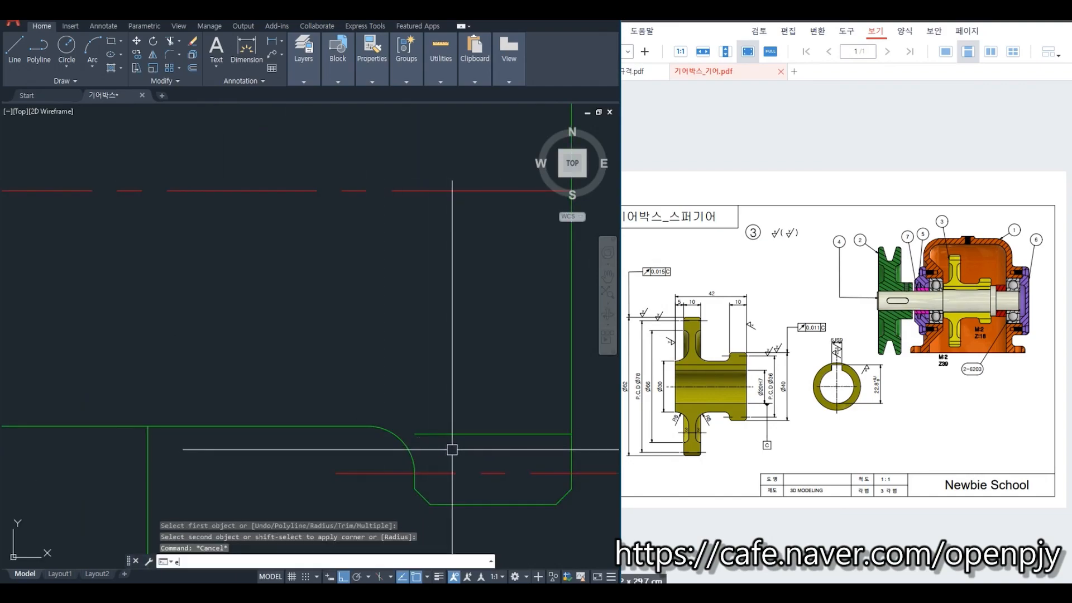
pyautogui.press('Return')
pyautogui.scroll(-3, 466, 363)
pyautogui.scroll(2, 469, 230)
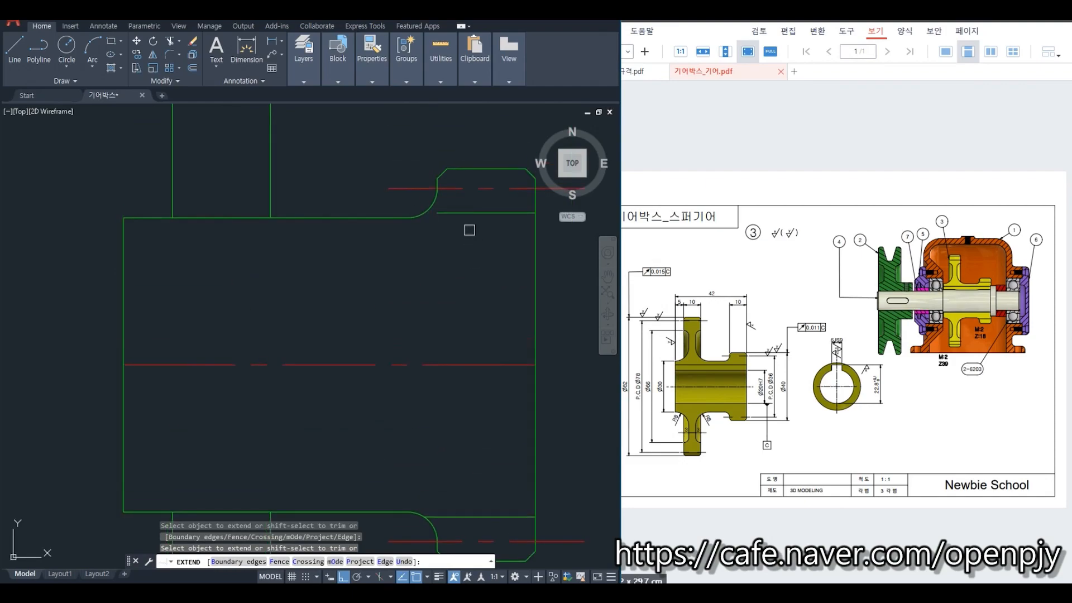
pyautogui.press('Escape')
# - Offset both face lines of the large gear's lower half 3 mm inward for the web
pyautogui.scroll(-1, 486, 318)
pyautogui.moveTo(500, 372); pyautogui.dragTo(469, 359, button='middle')
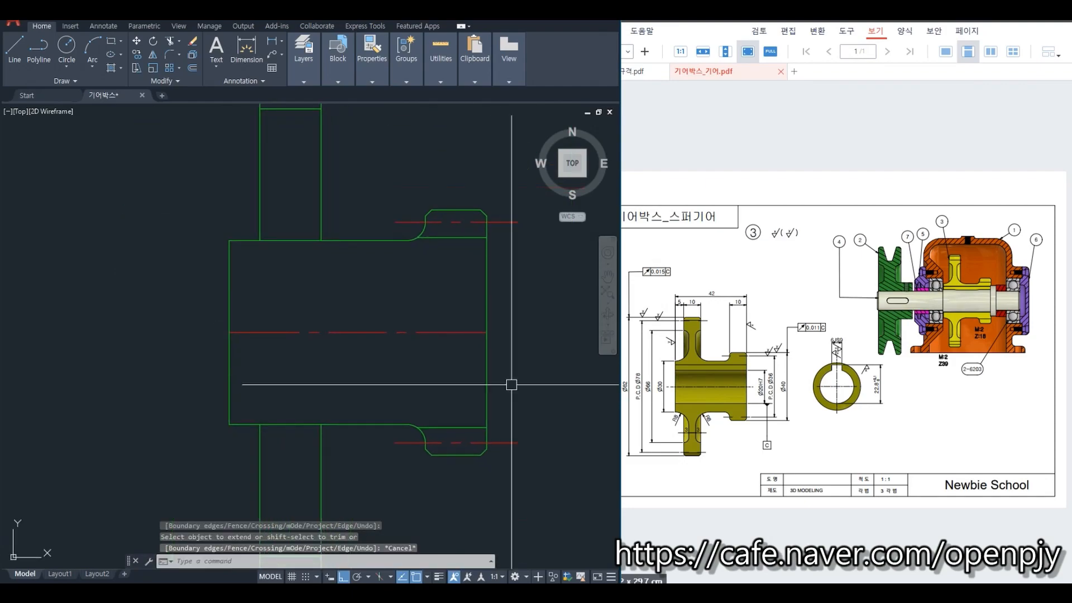
pyautogui.scroll(-2, 556, 508)
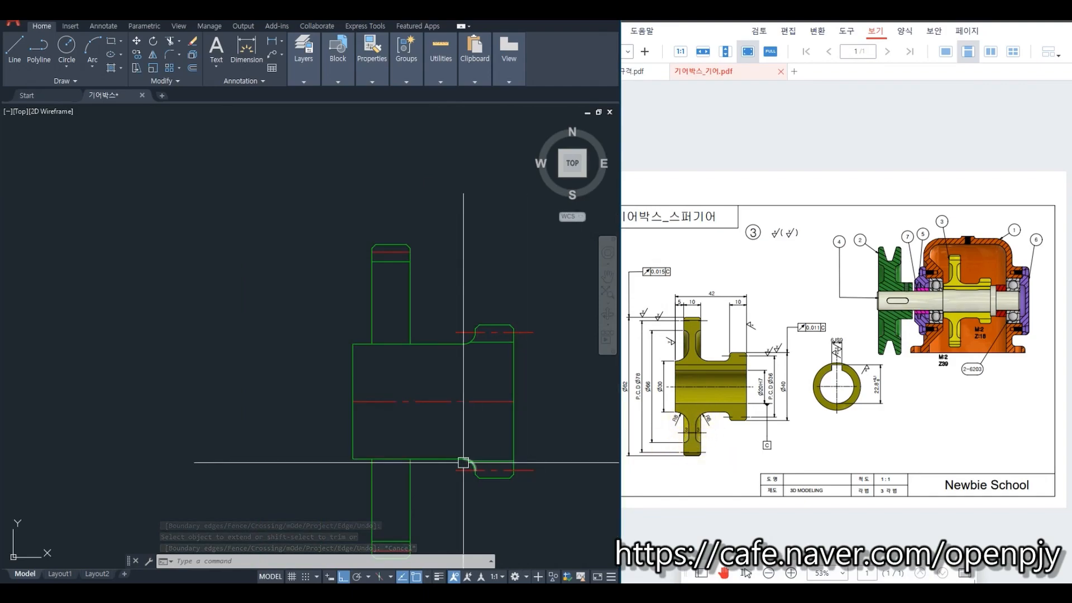
pyautogui.moveTo(461, 459); pyautogui.dragTo(412, 426, button='middle')
pyautogui.scroll(2, 441, 438)
pyautogui.write('o')
pyautogui.press('Return')
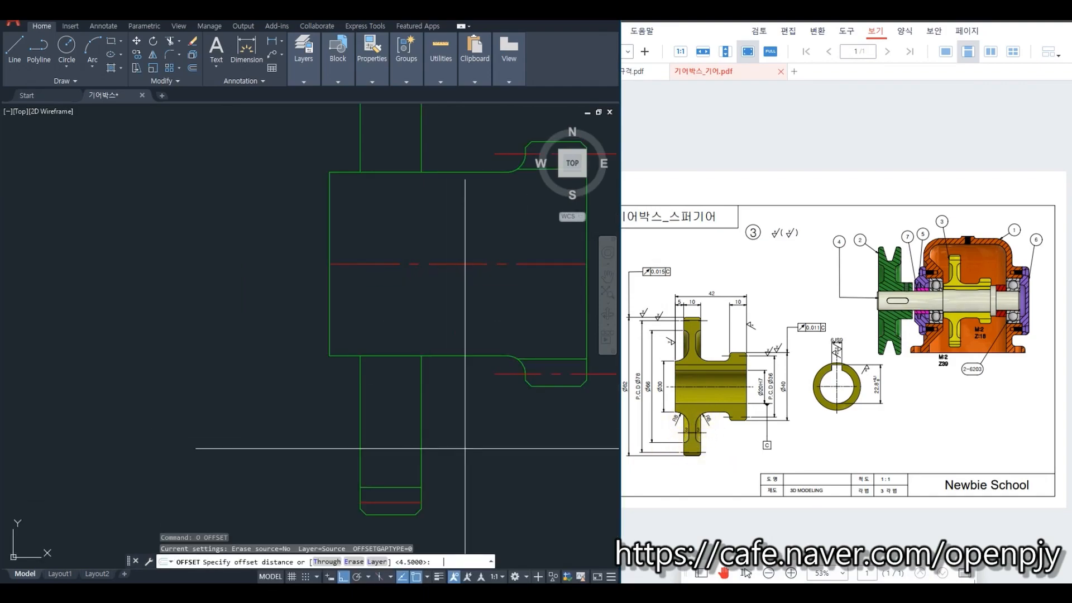
pyautogui.write('3')
pyautogui.press('Return')
pyautogui.click(421, 435)
pyautogui.click(373, 431)
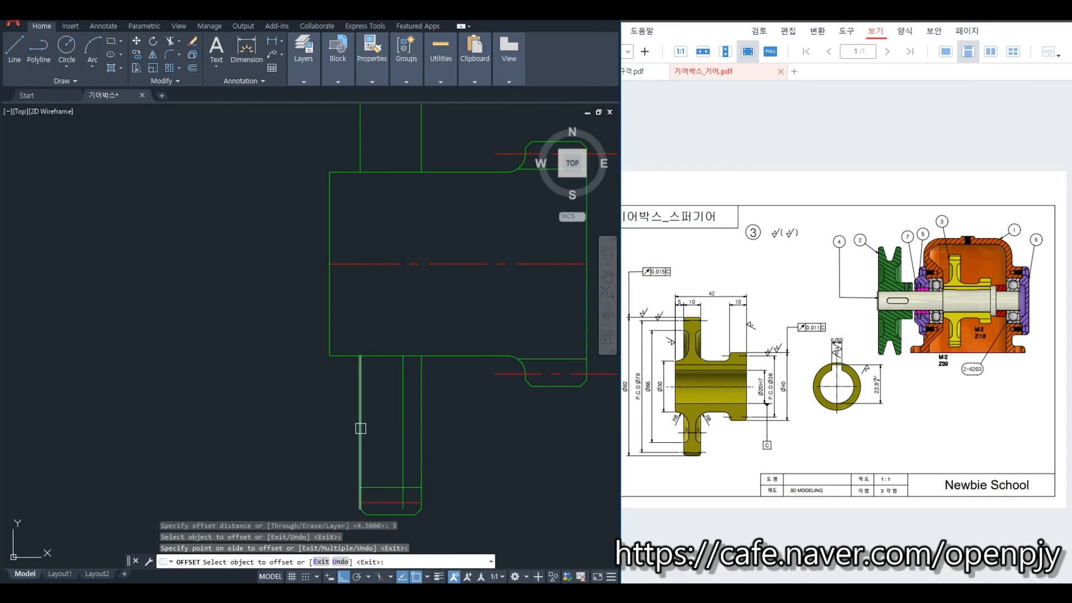
pyautogui.click(359, 428)
pyautogui.click(369, 428)
# - Offset both face lines of the large gear's upper half 3 mm inward for the web
pyautogui.scroll(-1, 397, 415)
pyautogui.moveTo(413, 316); pyautogui.dragTo(413, 365, button='middle')
pyautogui.click(414, 268)
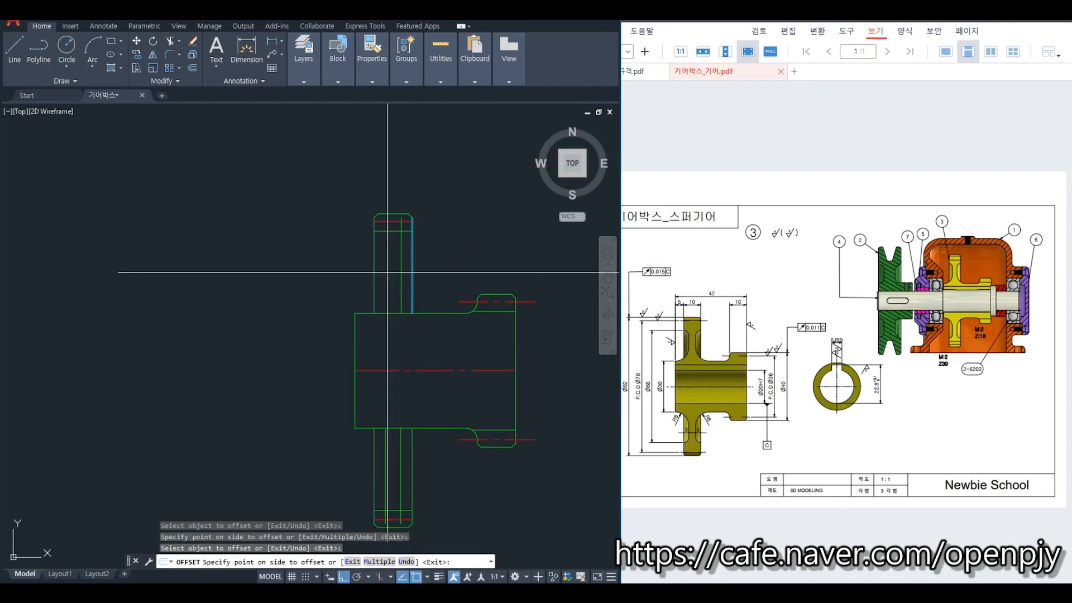
pyautogui.click(387, 239)
pyautogui.click(375, 270)
pyautogui.click(387, 273)
pyautogui.press('Escape')
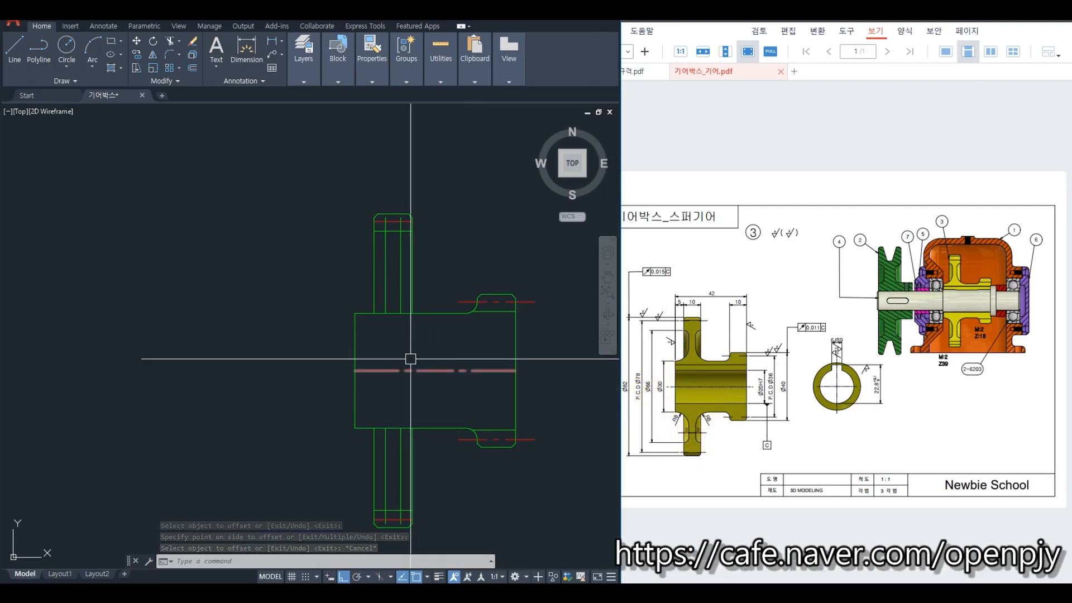
pyautogui.scroll(-1, 464, 393)
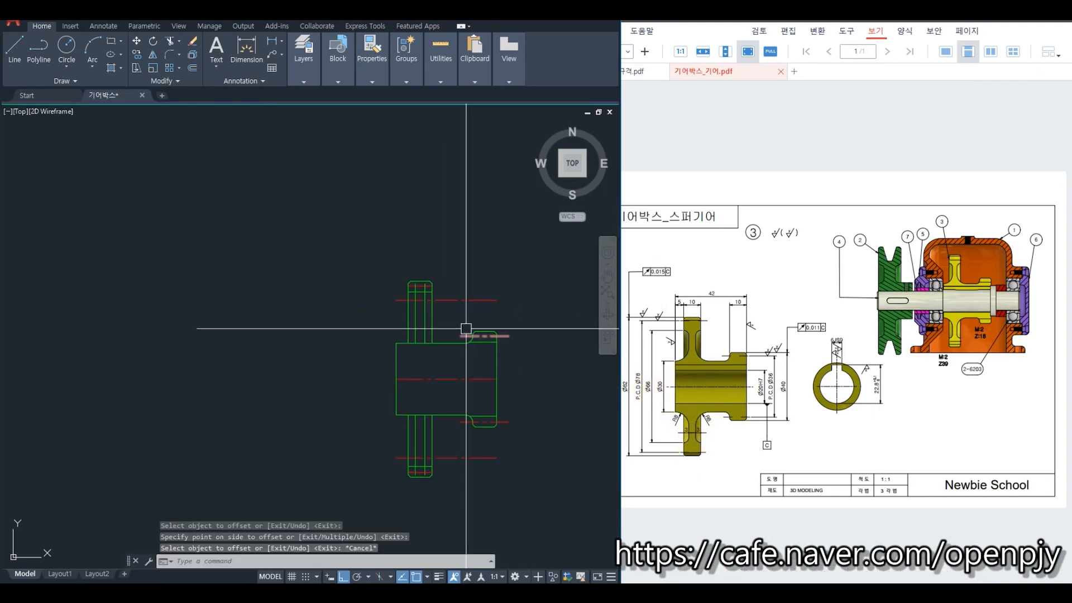
pyautogui.click(463, 299)
pyautogui.press('Delete')
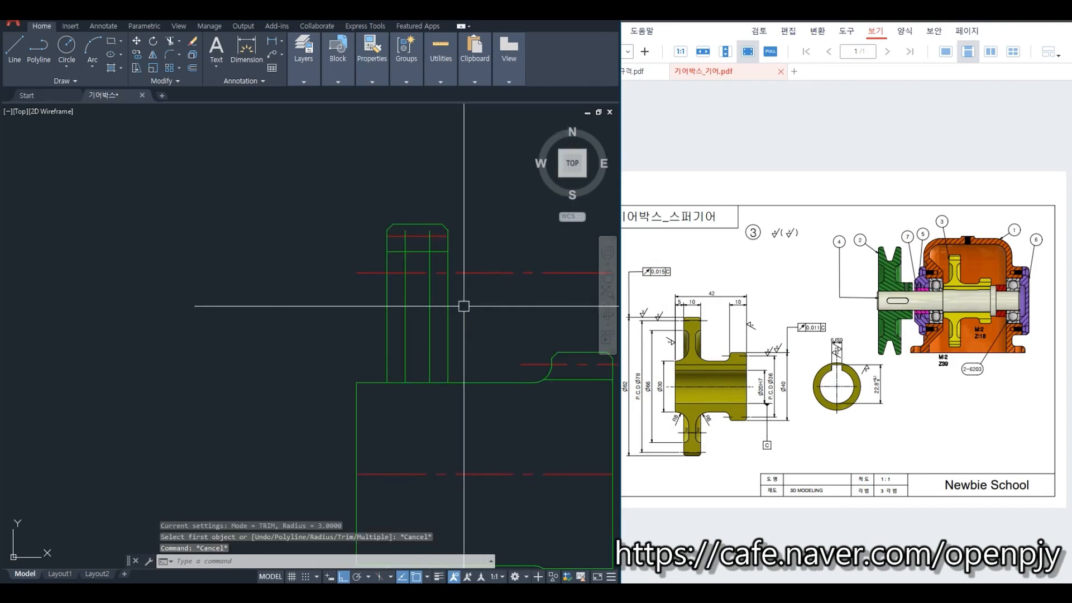
# - Trim the upper recess line between the large gear's two web lines, using the web lines as cutting edges
pyautogui.write('tr')
pyautogui.press('Return')
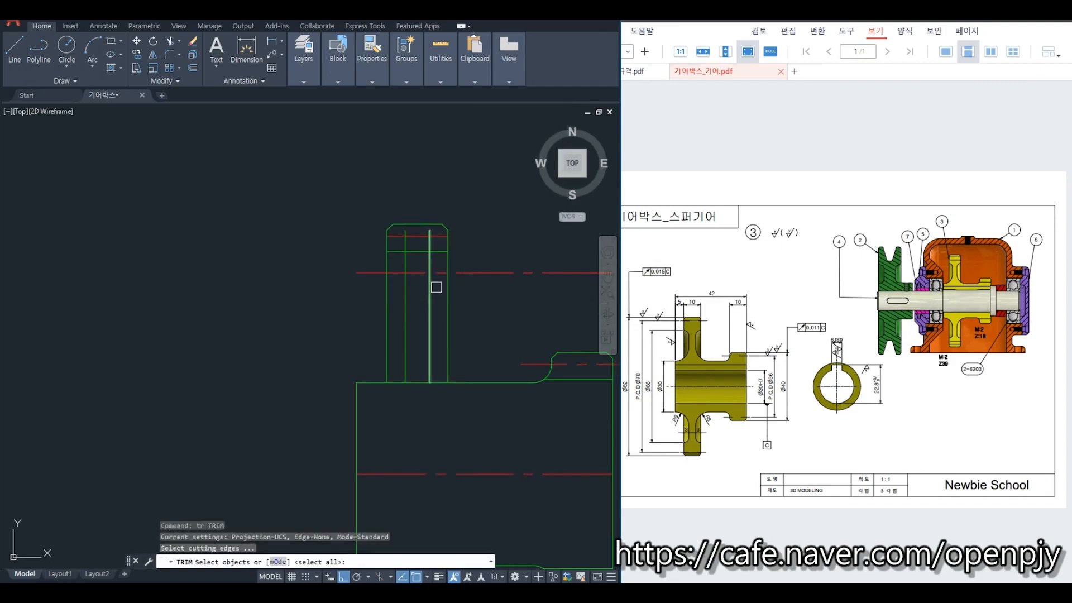
pyautogui.click(432, 287)
pyautogui.click(408, 288)
pyautogui.press('Return')
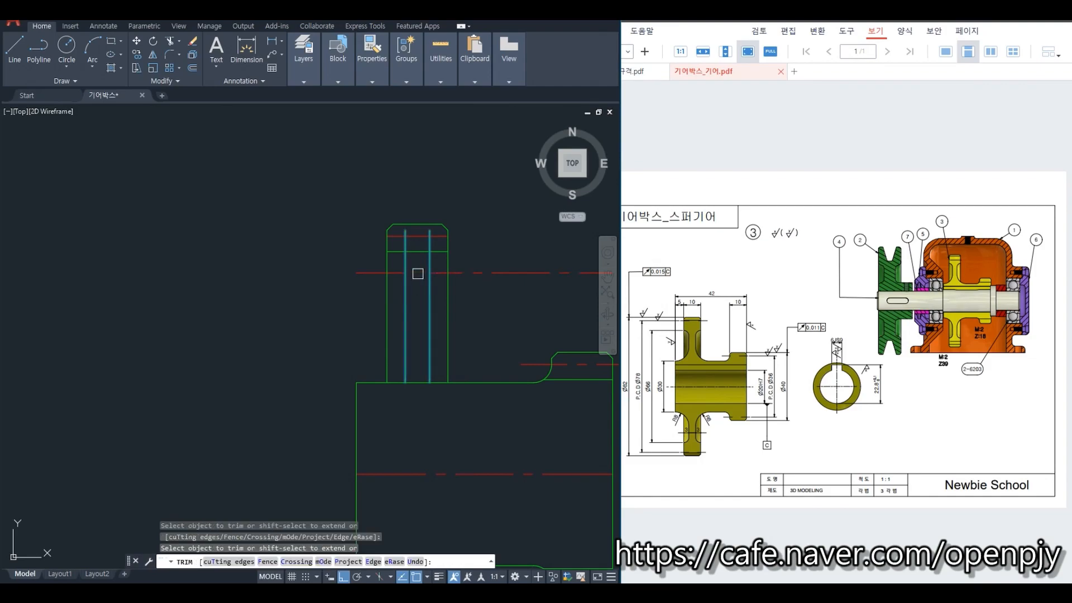
pyautogui.click(411, 280)
pyautogui.press('Escape')
# - Fillet both upper recess corners of the large gear with radius 3, between each web line and the recess line
pyautogui.scroll(2, 408, 275)
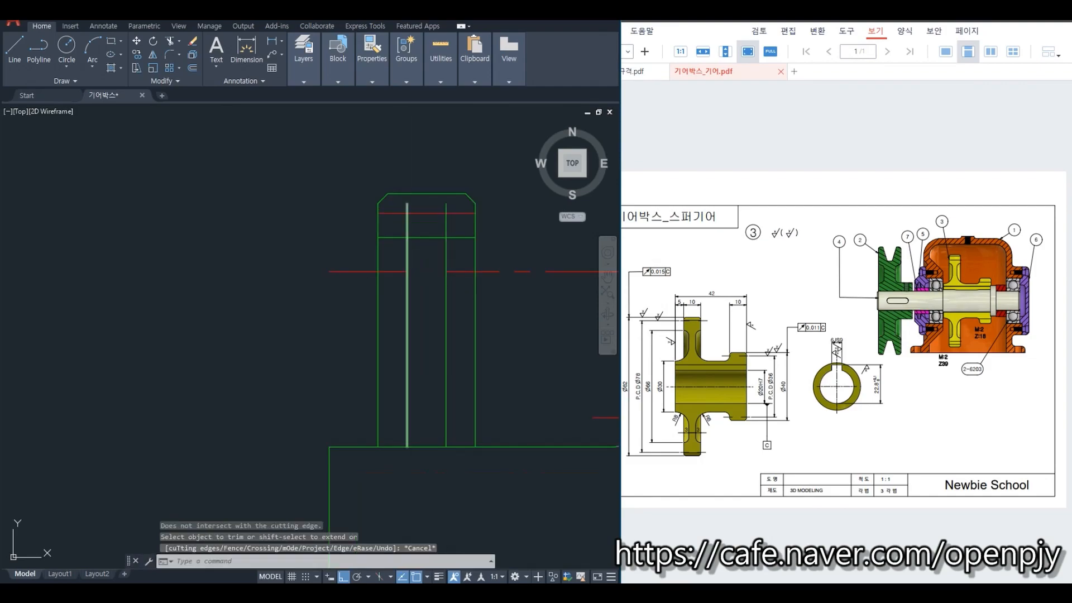
pyautogui.write('f')
pyautogui.press('Return')
pyautogui.write('r')
pyautogui.press('Return')
pyautogui.scroll(2, 410, 269)
pyautogui.write('3')
pyautogui.press('Return')
pyautogui.click(419, 278)
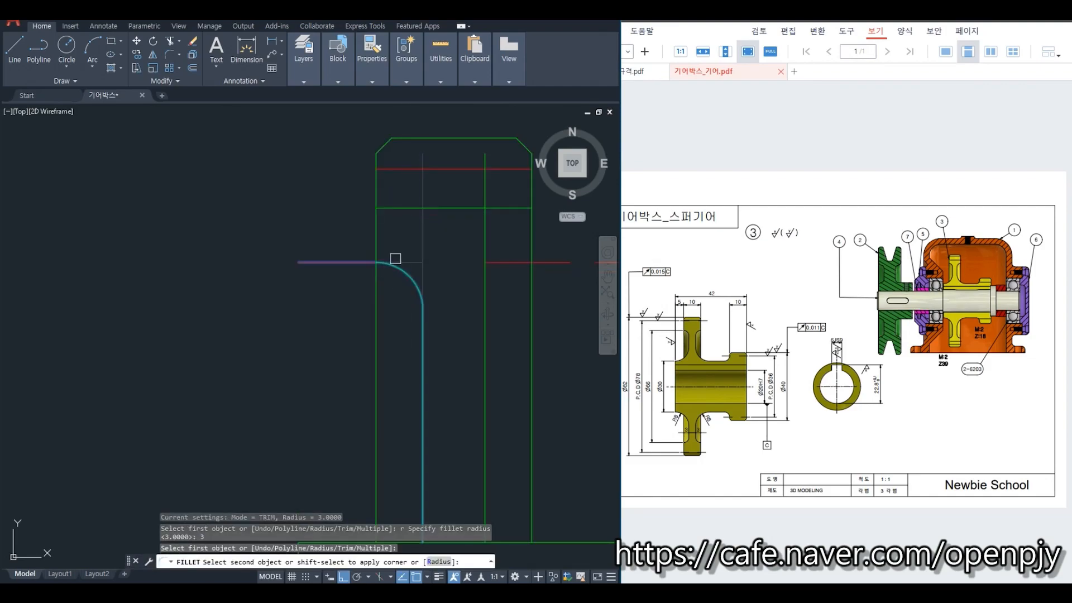
pyautogui.click(395, 259)
pyautogui.press('Return')
pyautogui.click(481, 284)
pyautogui.click(512, 258)
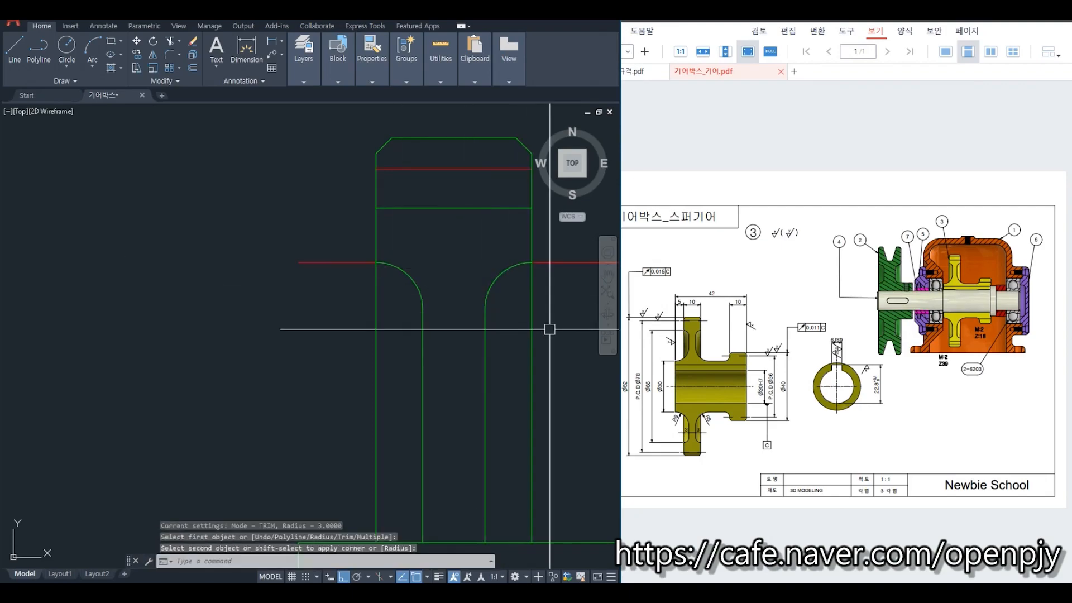
# - Delete the leftover recess centre line pieces on both sides of the large gear's upper half
pyautogui.moveTo(549, 329); pyautogui.dragTo(390, 301, button='middle')
pyautogui.press('Escape')
pyautogui.click(478, 287)
pyautogui.click(425, 212)
pyautogui.click(184, 263)
pyautogui.click(112, 204)
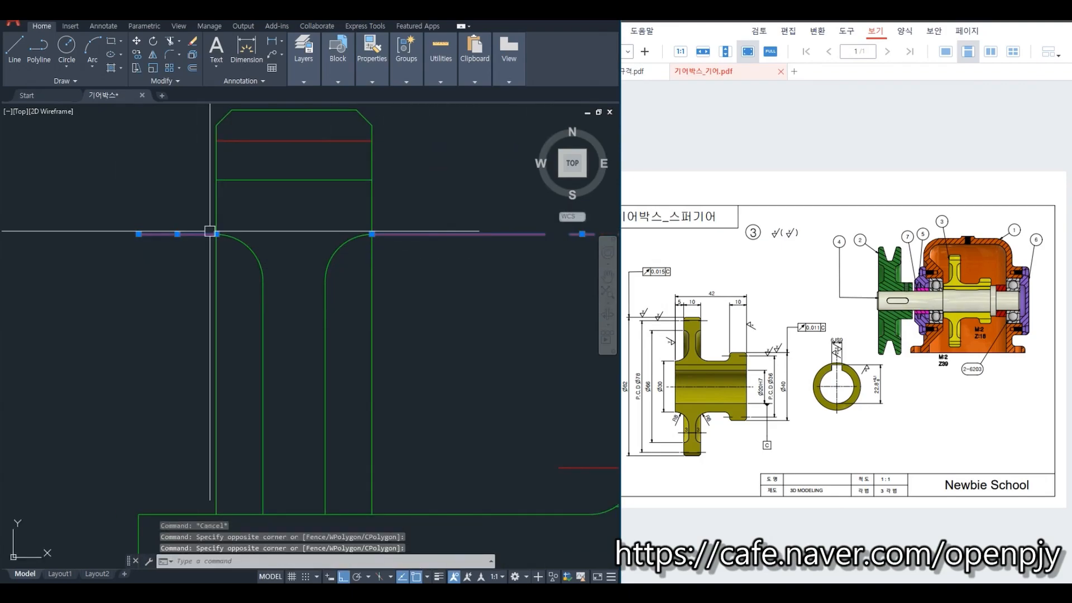
pyautogui.press('Delete')
# - Trim the lower recess line between the large gear's two web lines, using the web lines as cutting edges
pyautogui.scroll(-2, 437, 385)
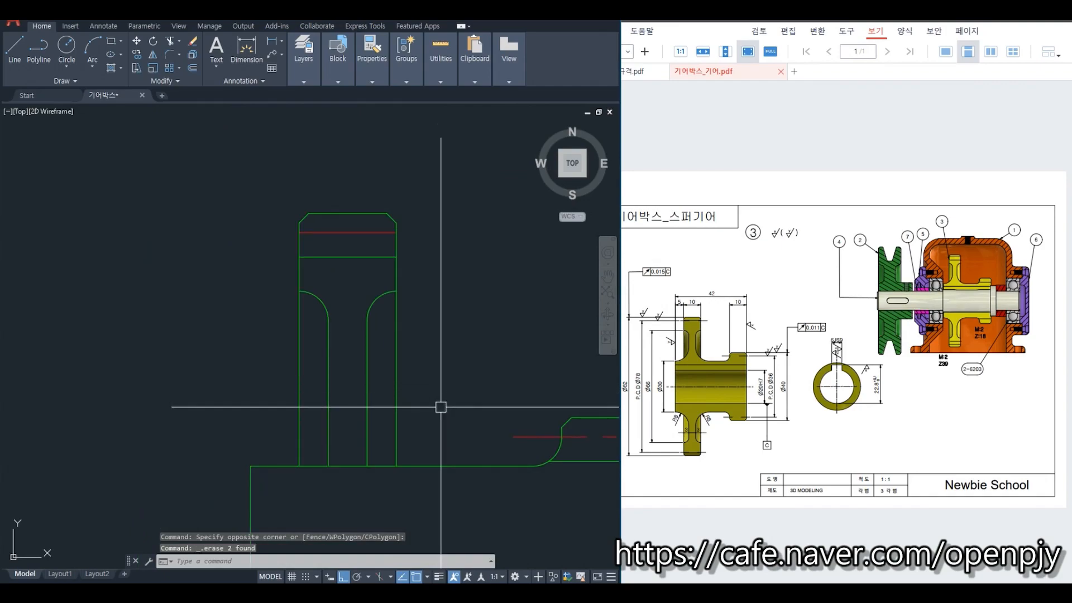
pyautogui.scroll(-2, 439, 414)
pyautogui.moveTo(439, 418); pyautogui.dragTo(441, 223, button='middle')
pyautogui.scroll(2, 414, 377)
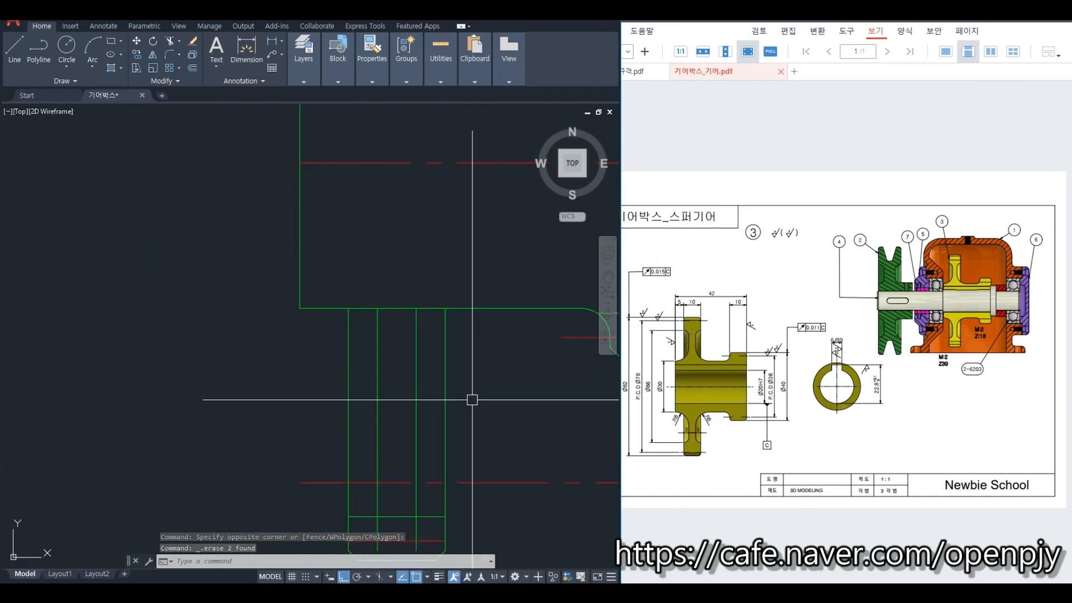
pyautogui.scroll(-1, 473, 400)
pyautogui.moveTo(491, 476); pyautogui.dragTo(480, 426, button='middle')
pyautogui.scroll(1, 480, 426)
pyautogui.write('tr')
pyautogui.press('space')
pyautogui.click(366, 375)
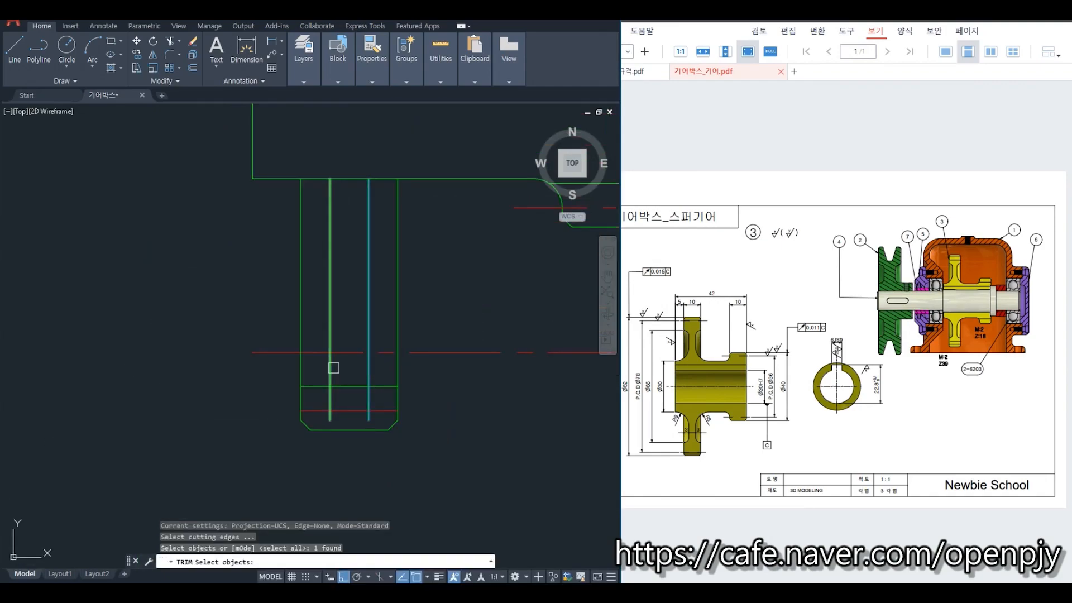
pyautogui.press('space')
pyautogui.click(347, 353)
pyautogui.press('Escape')
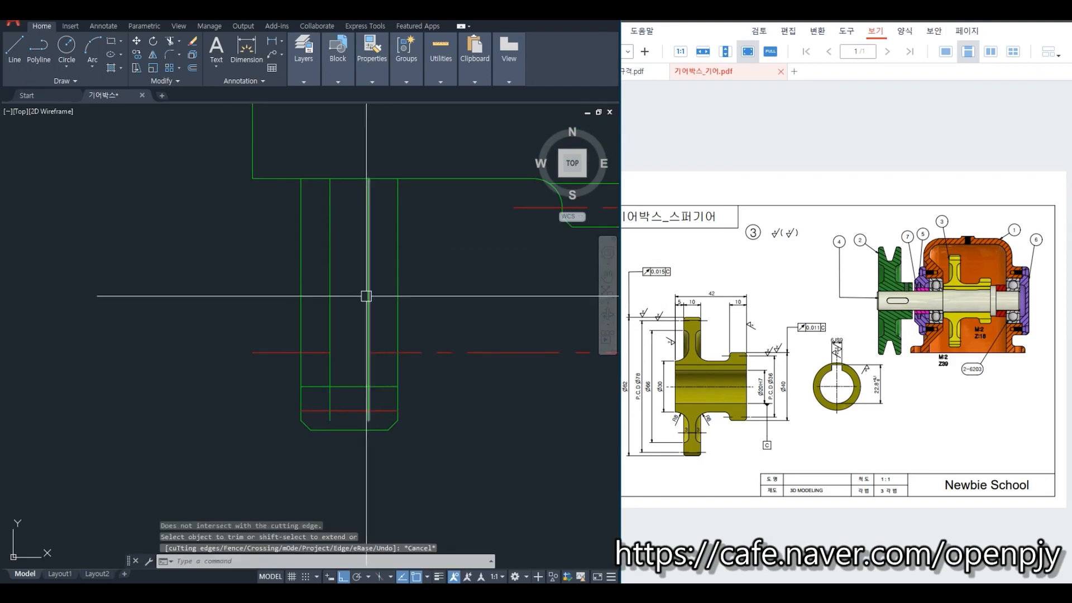
# - Fillet both lower recess corners of the large gear with radius 3, between each web line and the recess line
pyautogui.write('f')
pyautogui.press('space')
pyautogui.click(329, 331)
pyautogui.click(315, 351)
pyautogui.press('space')
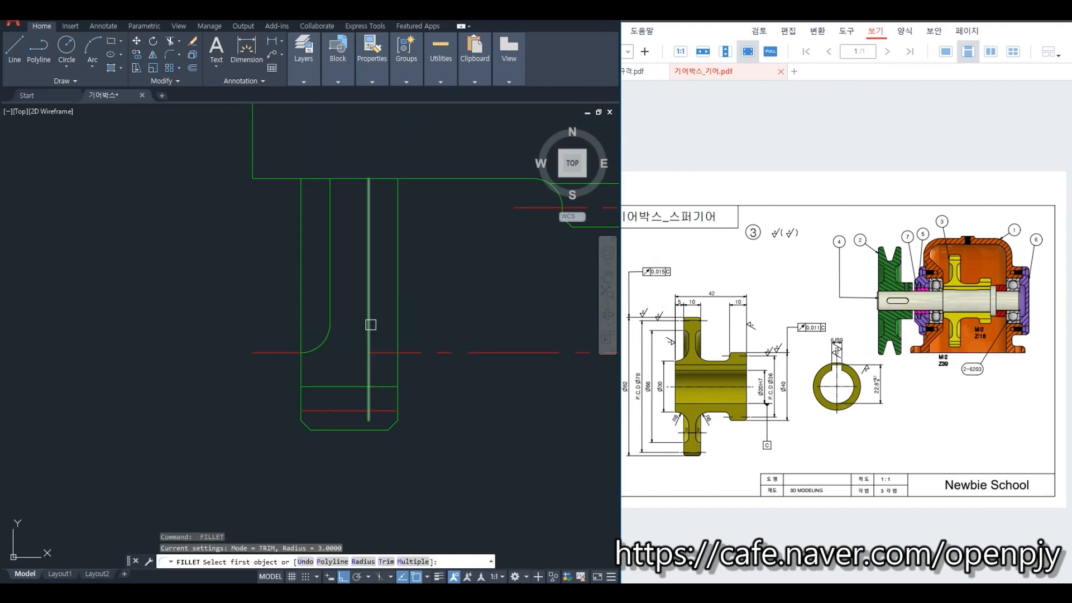
pyautogui.click(370, 325)
pyautogui.click(386, 352)
pyautogui.press('Escape')
# - Delete the leftover recess centre line pieces on both sides of the large gear's lower half
pyautogui.click(510, 345)
pyautogui.click(493, 364)
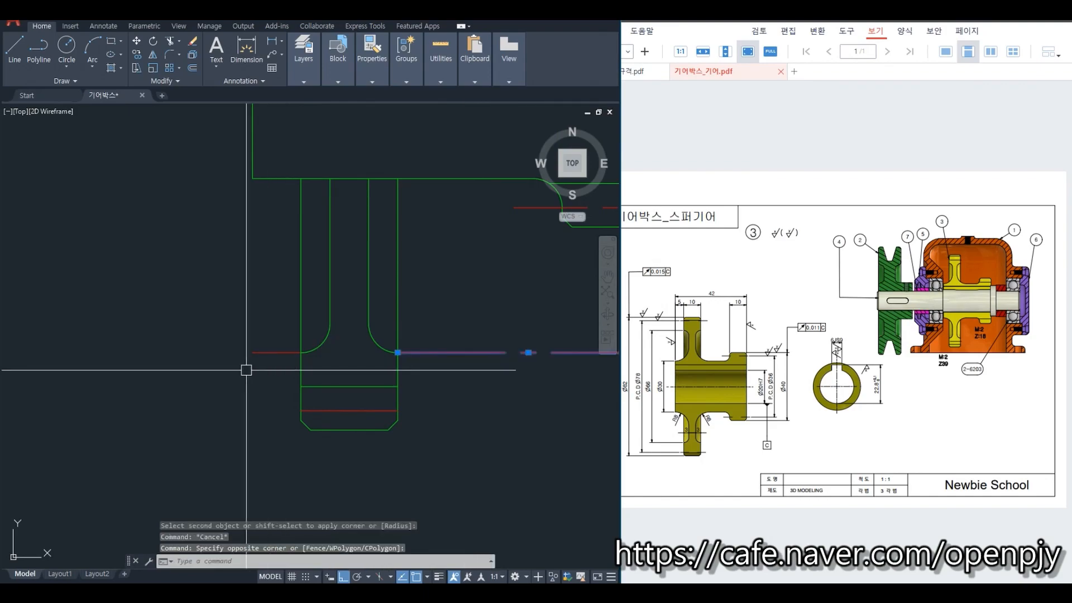
pyautogui.press('Delete')
pyautogui.scroll(-3, 433, 440)
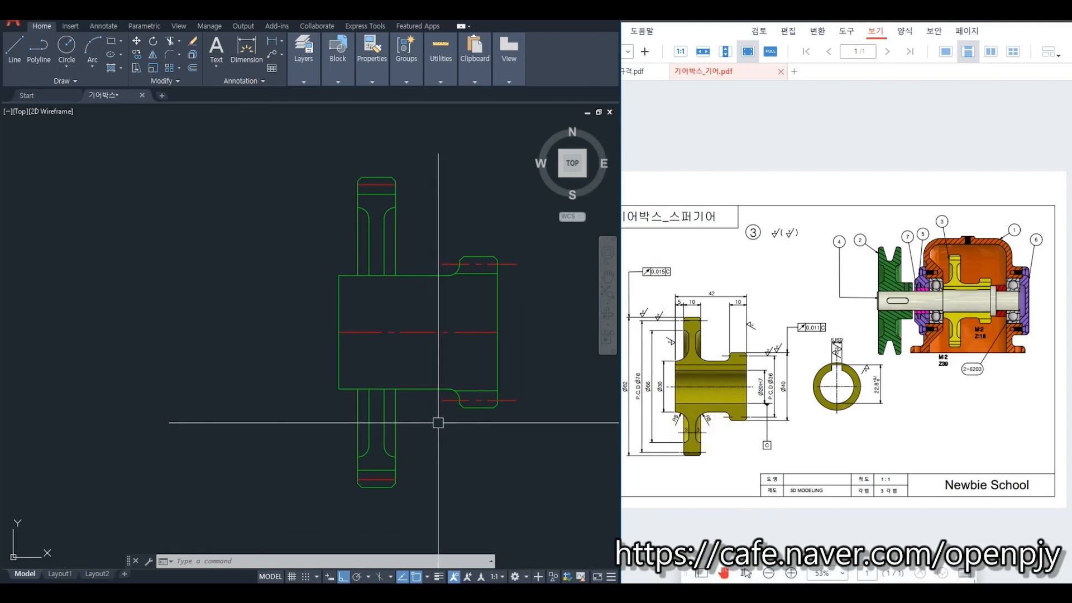
pyautogui.write('tr')
pyautogui.press('Return')
pyautogui.scroll(2, 416, 413)
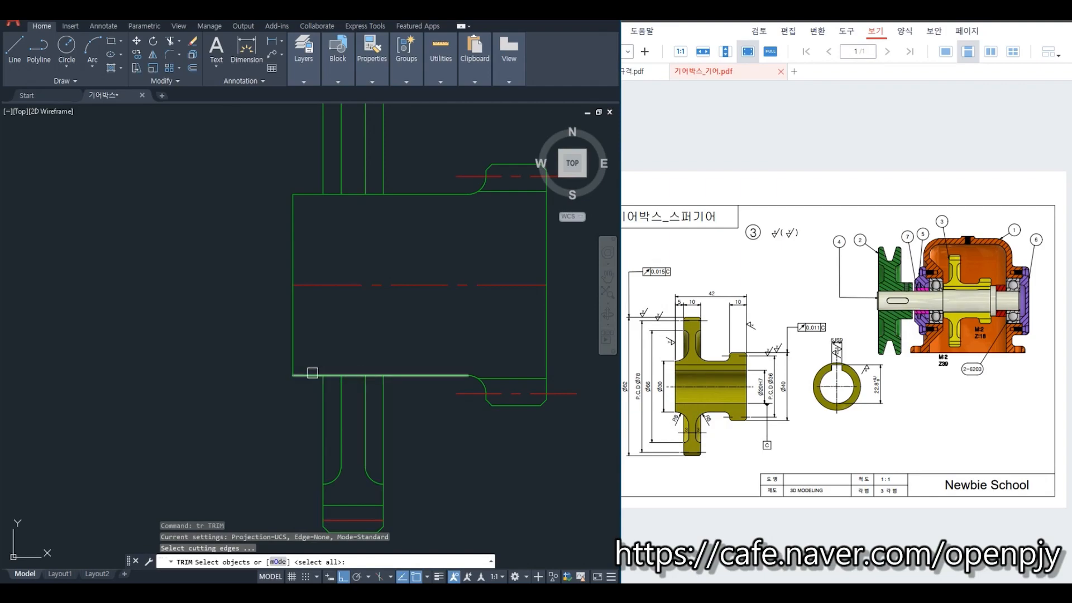
pyautogui.press('Escape')
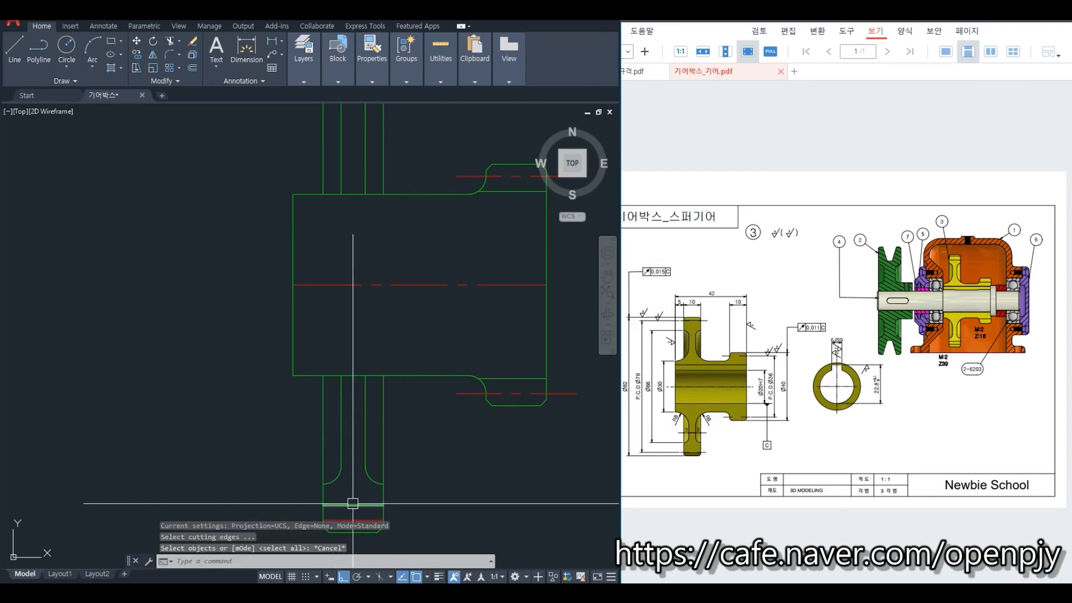
# - Trim the hub's upper and lower outlines between the web lines, using the four web lines as cutting edges
pyautogui.press('Return')
pyautogui.click(365, 389)
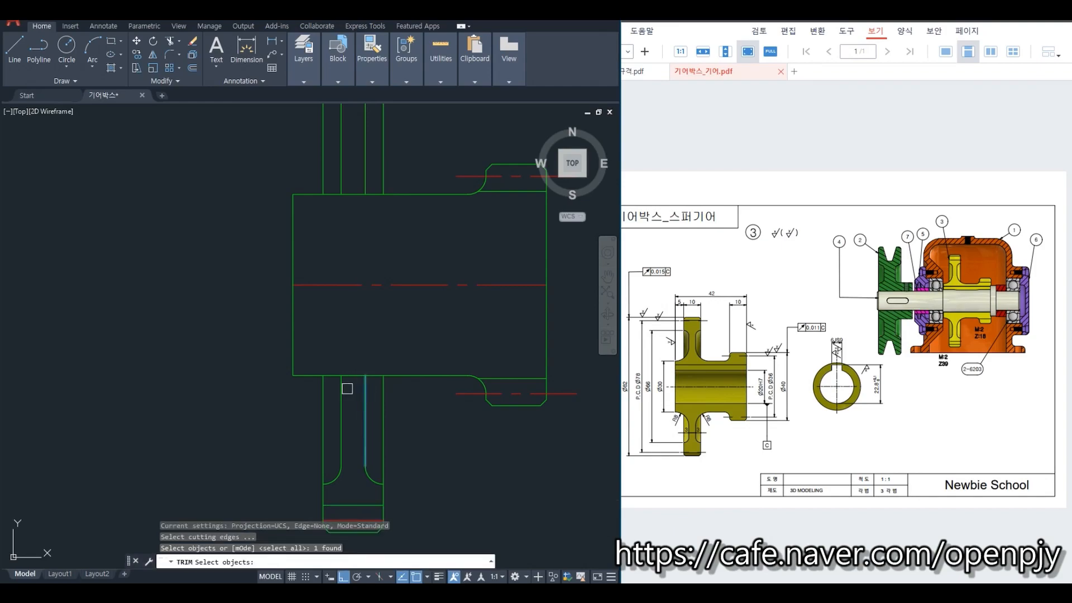
pyautogui.click(341, 389)
pyautogui.click(365, 173)
pyautogui.click(341, 173)
pyautogui.press('Return')
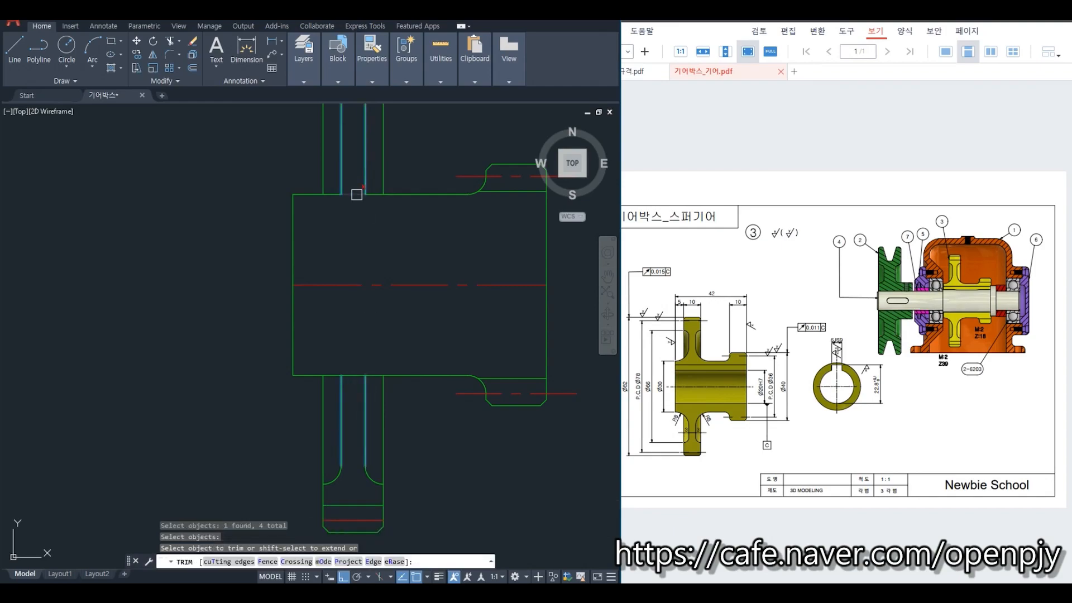
pyautogui.click(356, 195)
pyautogui.click(348, 376)
pyautogui.press('Return')
# - Fillet both corners where the lower web meets the hub outline with radius 8
pyautogui.write('f')
pyautogui.press('Return')
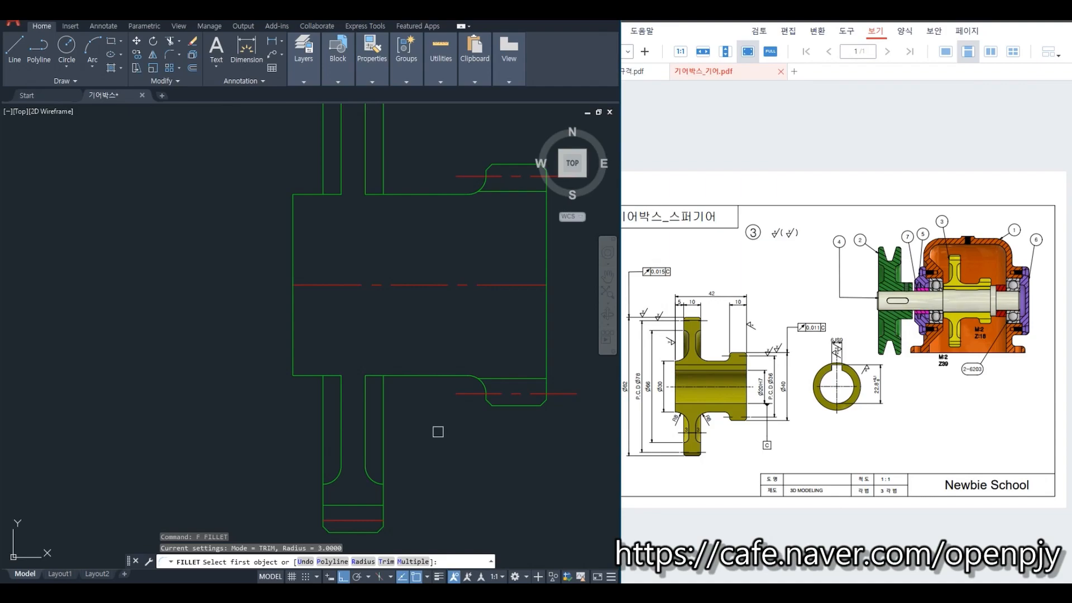
pyautogui.write('r')
pyautogui.press('Return')
pyautogui.write('8')
pyautogui.press('Return')
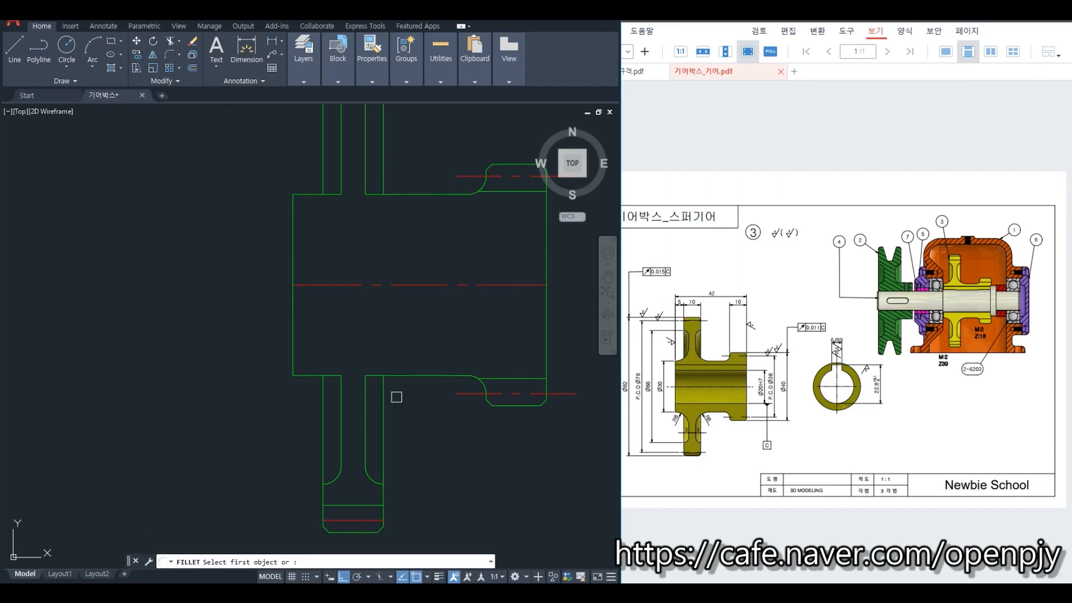
pyautogui.click(412, 376)
pyautogui.click(370, 424)
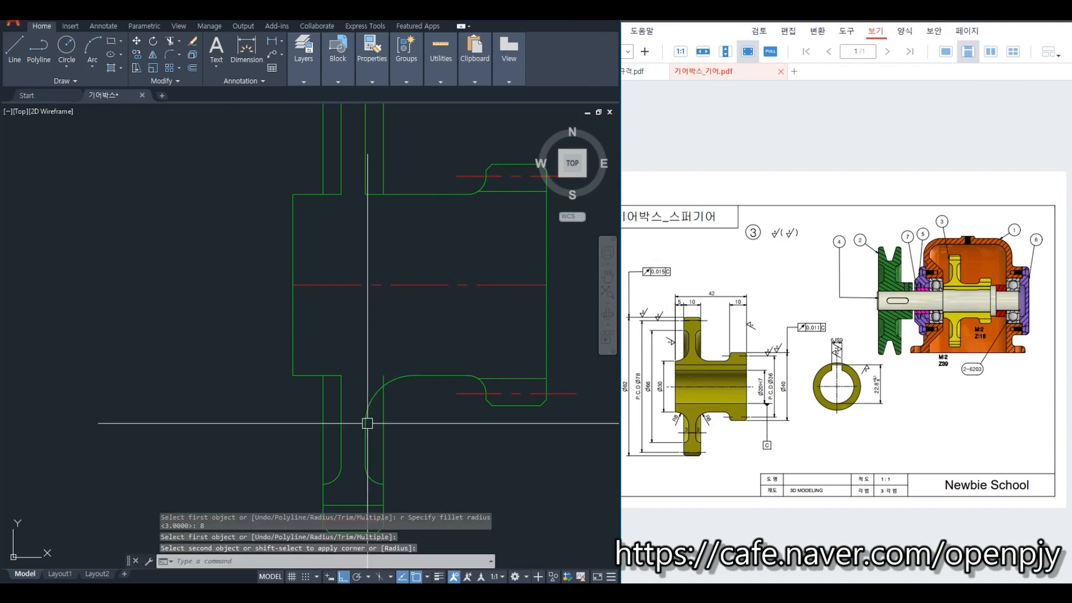
pyautogui.press('Return')
pyautogui.click(341, 414)
pyautogui.click(309, 375)
# - Fillet both corners where the upper web meets the hub outline with the same radius of 8
pyautogui.moveTo(346, 248); pyautogui.dragTo(373, 380, button='middle')
pyautogui.press('Return')
pyautogui.click(338, 327)
pyautogui.click(369, 294)
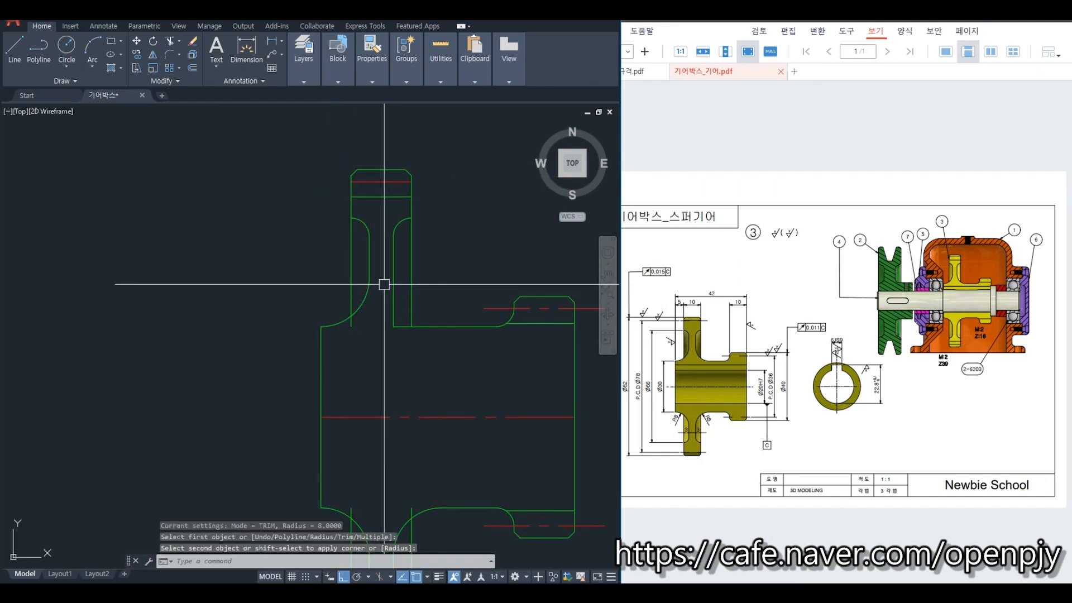
pyautogui.press('Return')
pyautogui.click(393, 298)
pyautogui.click(430, 326)
pyautogui.press('Escape')
# - Trim the large gear's face lines where they run past the web-to-hub fillets
pyautogui.write('tr')
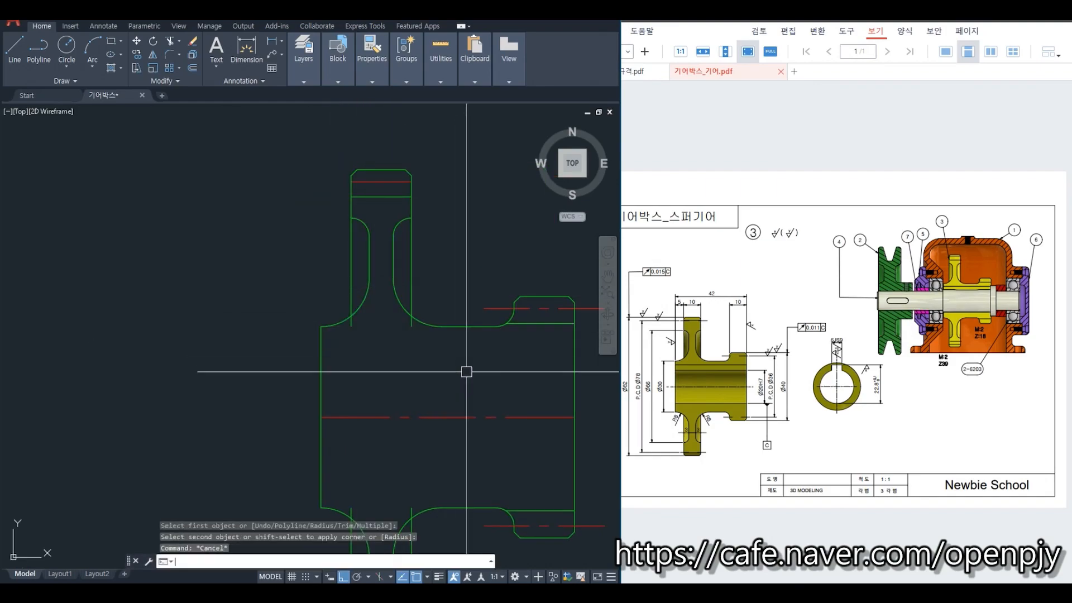
pyautogui.press('Return')
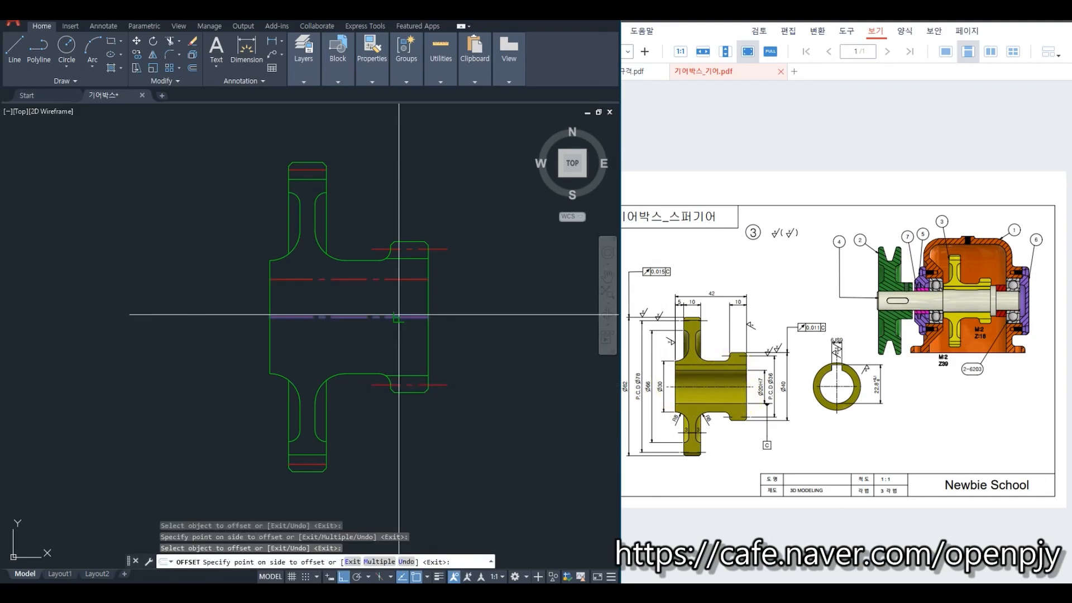
# - Offset the hub centre line downward for the bore and match both bore lines' properties to the small gear's outer face line
pyautogui.click(428, 338)
pyautogui.write('ma')
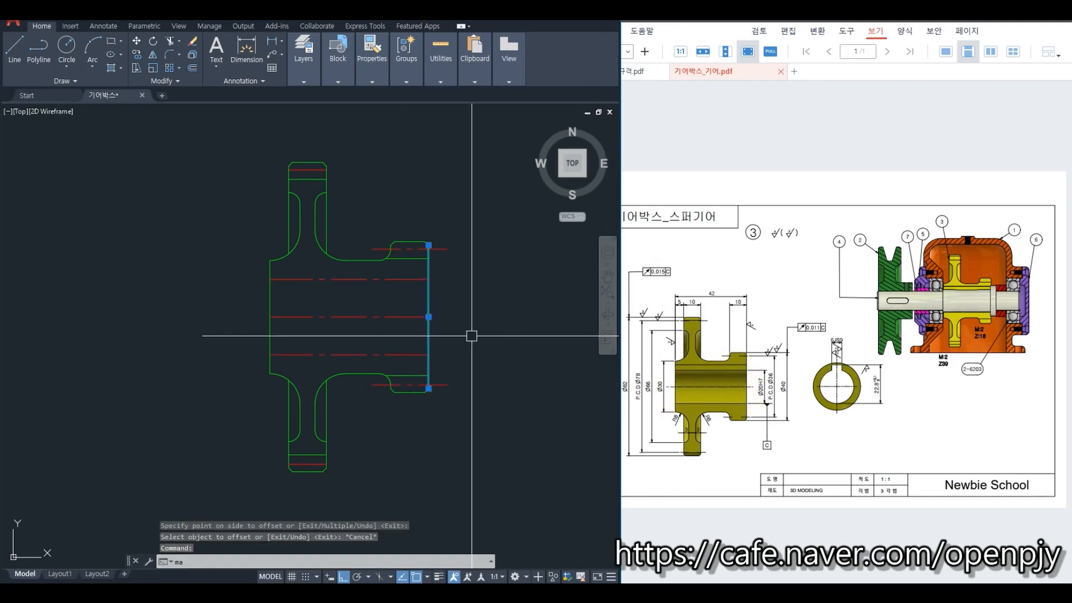
pyautogui.press('Return')
pyautogui.click(407, 354)
pyautogui.click(403, 279)
pyautogui.press('Escape')
pyautogui.moveTo(594, 380); pyautogui.dragTo(438, 360, button='middle')
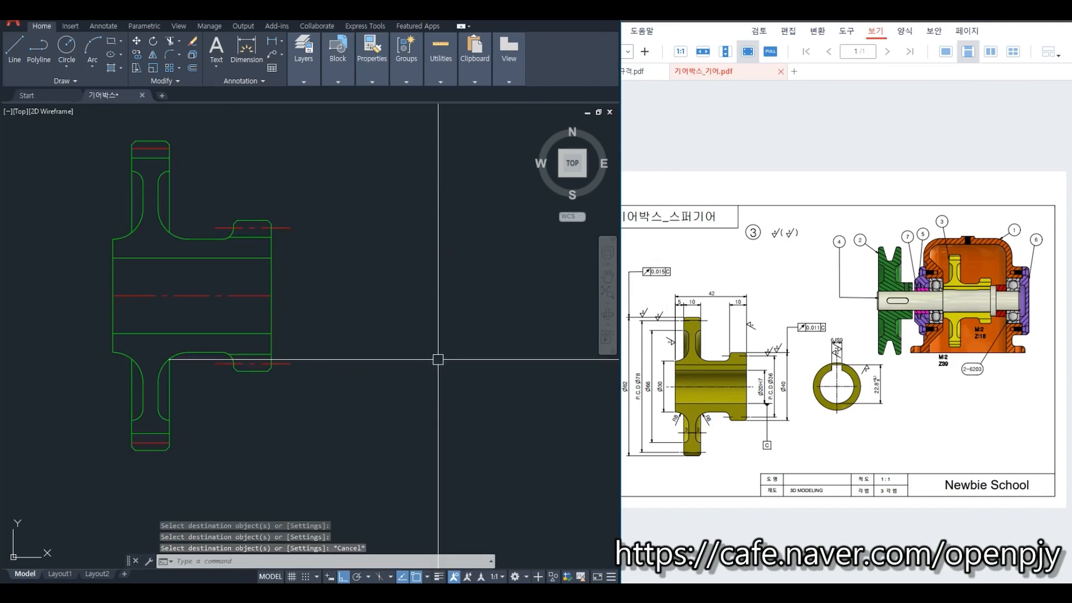
# - Draw horizontal rays toward the side view from the outer-face ends of the centre line and the upper bore line
pyautogui.write('ray')
pyautogui.press('Return')
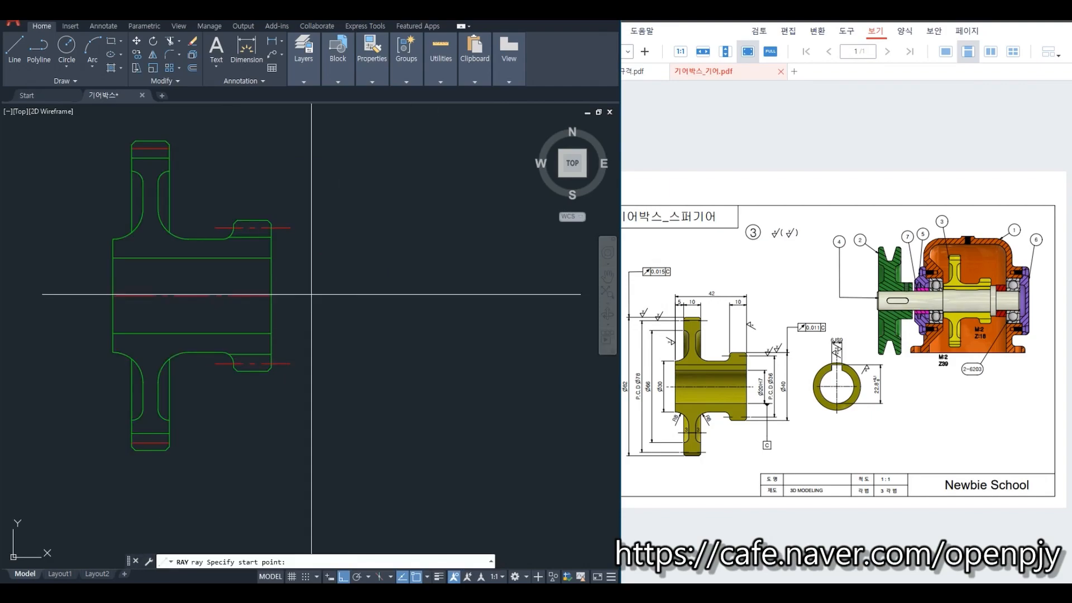
pyautogui.click(271, 295)
pyautogui.click(340, 307)
pyautogui.press('Return')
pyautogui.press('Return')
pyautogui.click(271, 258)
pyautogui.click(399, 269)
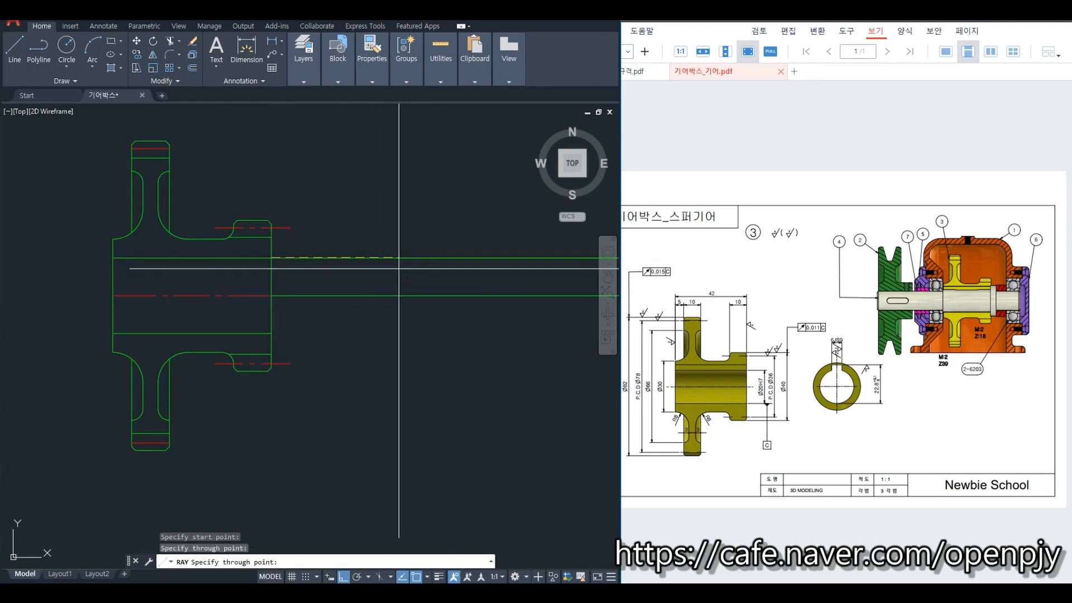
pyautogui.press('Return')
# - Draw a vertical centre line for the side view crossing both projected rays, beside the section view
pyautogui.moveTo(522, 368); pyautogui.dragTo(397, 364, button='middle')
pyautogui.write('l')
pyautogui.press('Return')
pyautogui.click(304, 213)
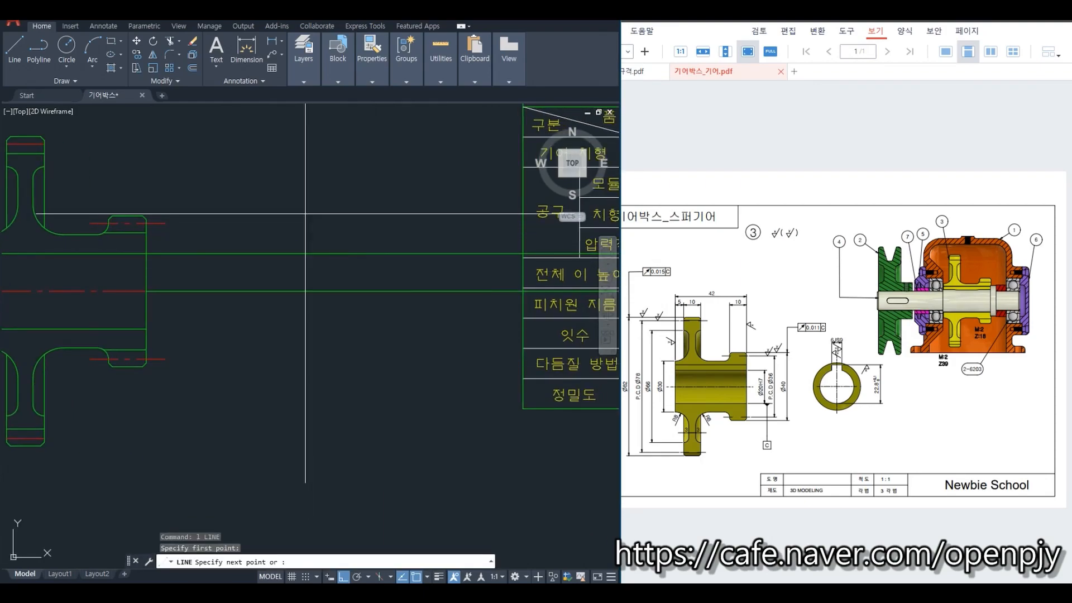
pyautogui.click(306, 419)
pyautogui.press('Escape')
pyautogui.press('Escape')
pyautogui.press('Escape')
# - Draw the bore circle at the centre lines' intersection with its radius reaching the upper ray, and delete that ray
pyautogui.write('c')
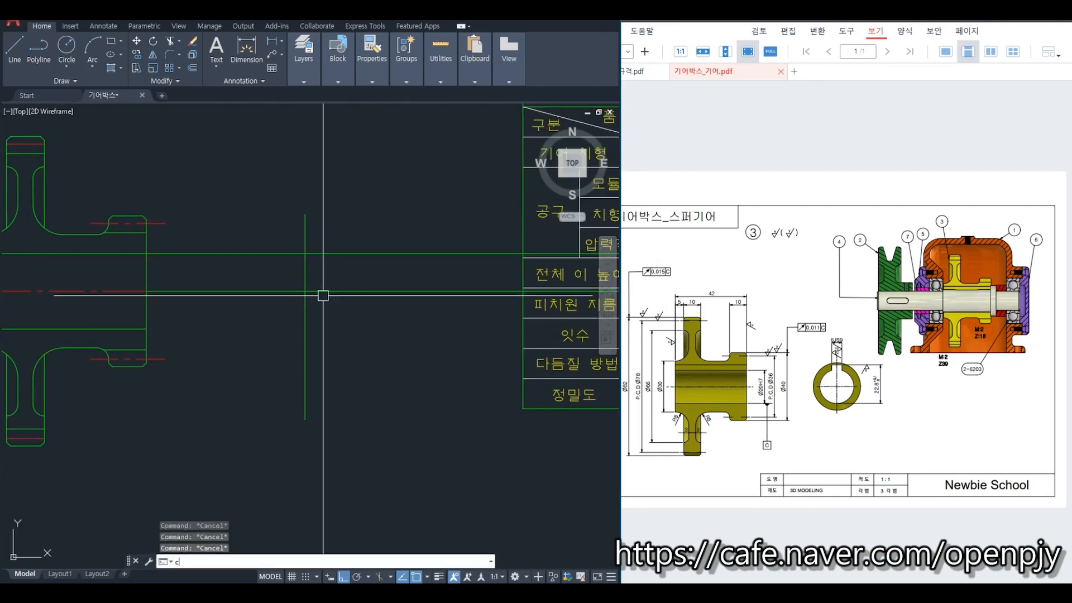
pyautogui.press('Return')
pyautogui.click(304, 291)
pyautogui.click(312, 252)
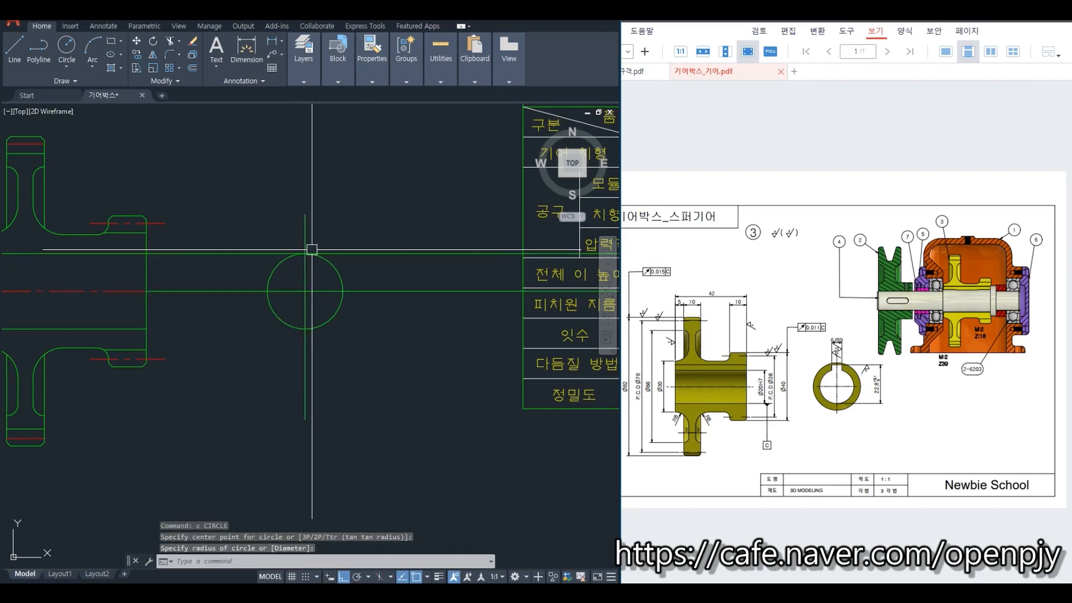
pyautogui.click(400, 266)
pyautogui.click(384, 233)
pyautogui.press('Delete')
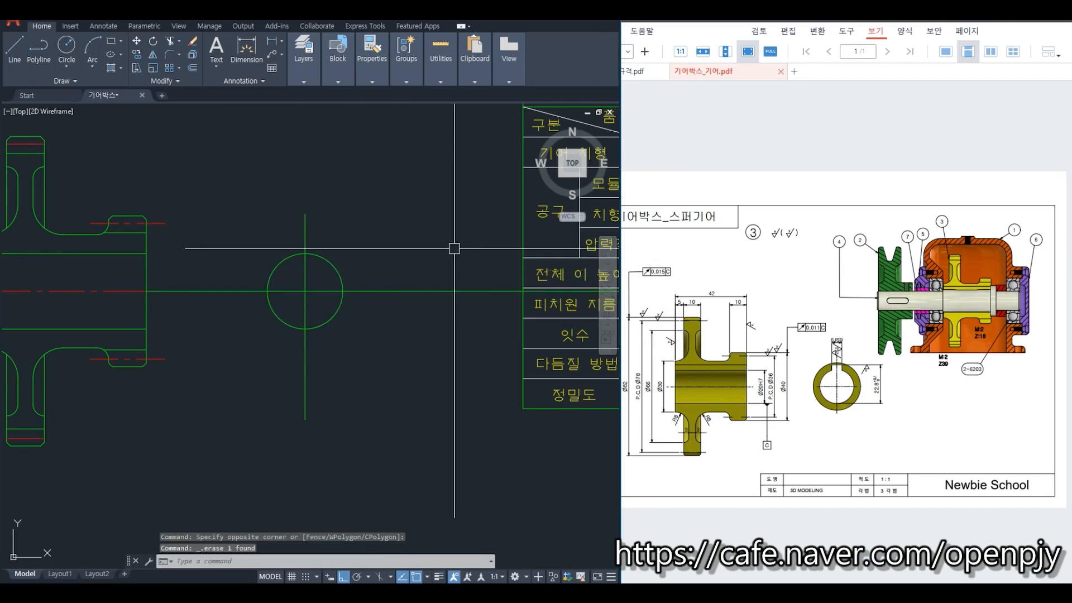
pyautogui.press('Escape')
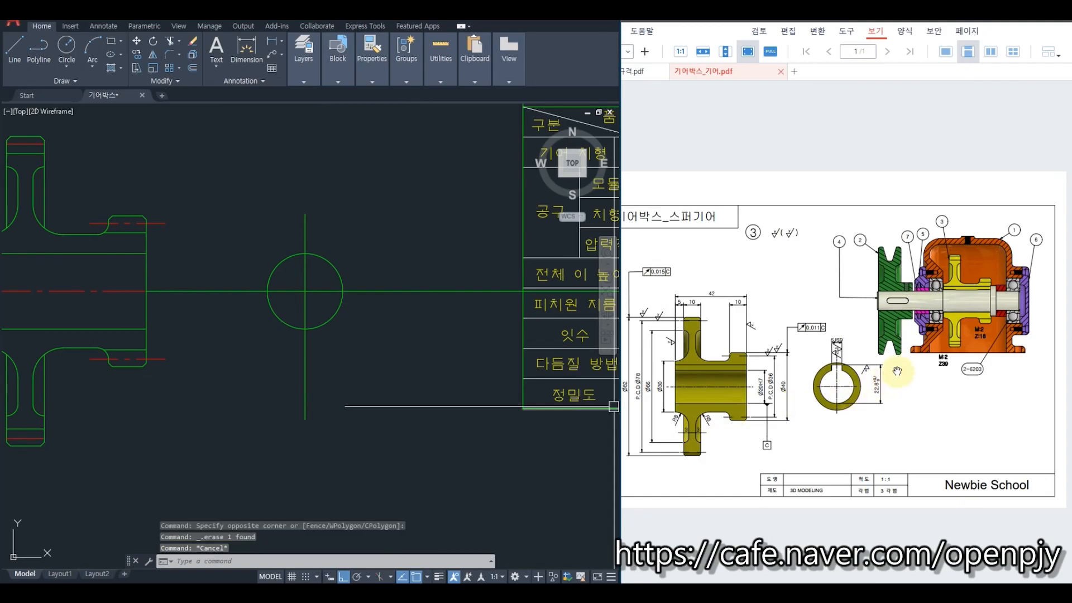
# - Switch to the KS standards PDF, go to page 11 and scroll back to the parallel key table for the keyway dimensions
pyautogui.click(635, 72)
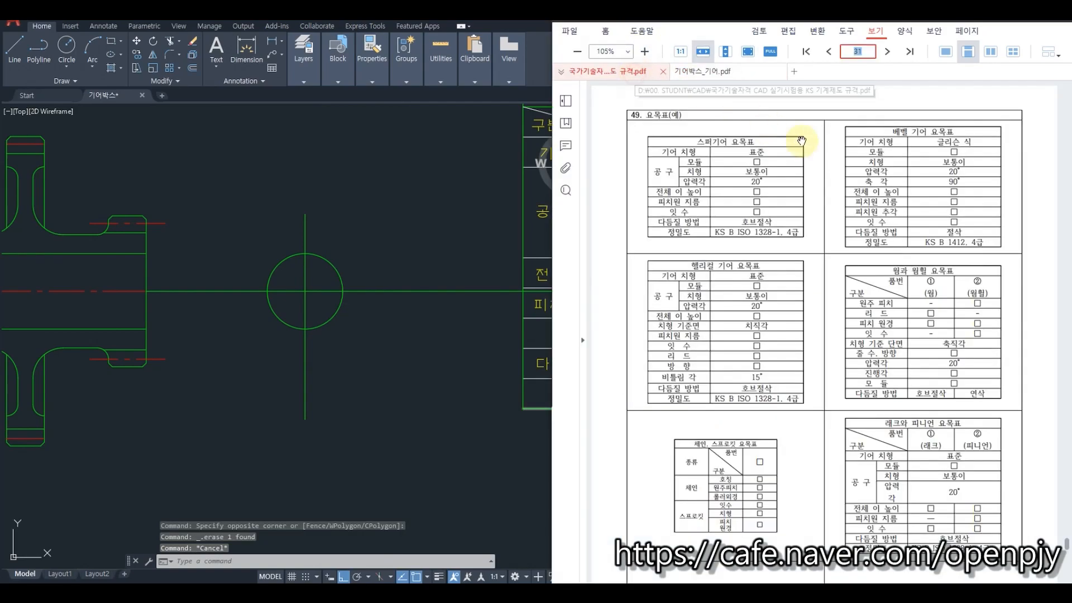
pyautogui.write('11')
pyautogui.press('Return')
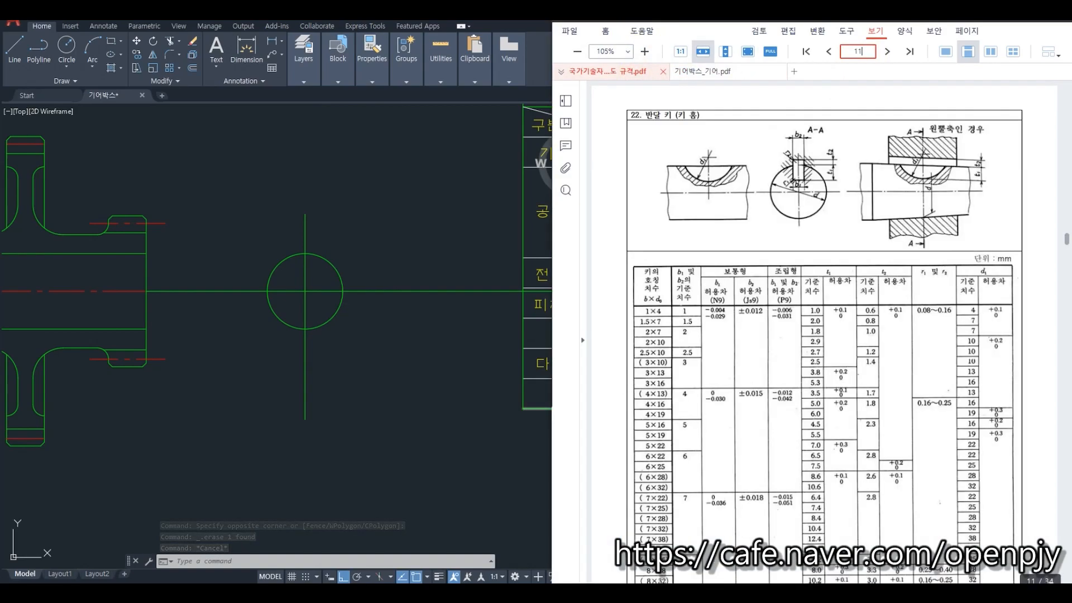
pyautogui.scroll(5, 1005, 285)
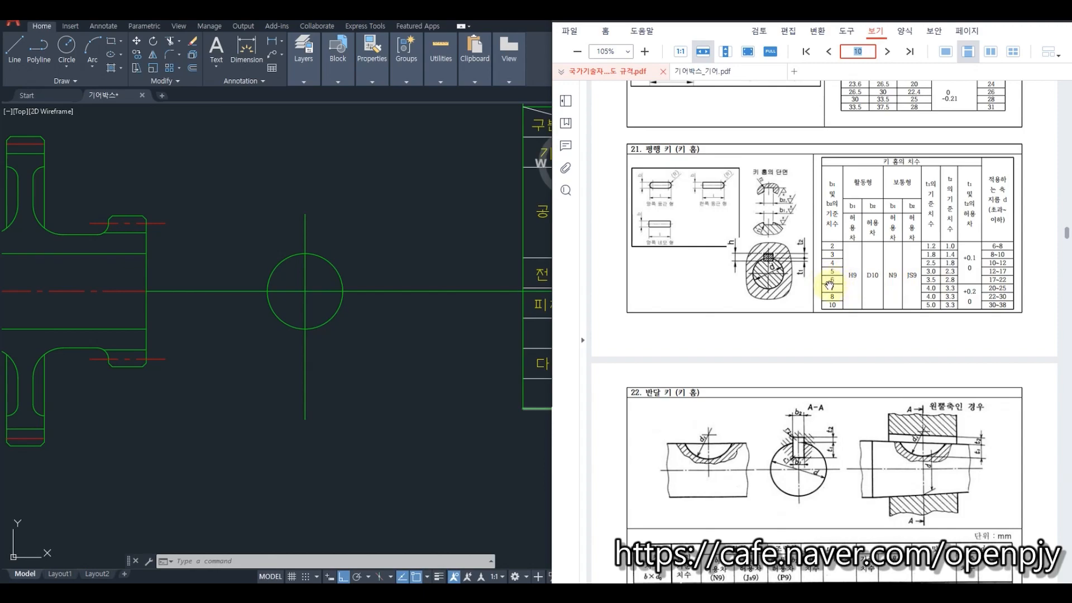
# - Offset the side view's vertical centre line by 6/2 to both sides for the keyway width
pyautogui.click(371, 290)
pyautogui.write('o')
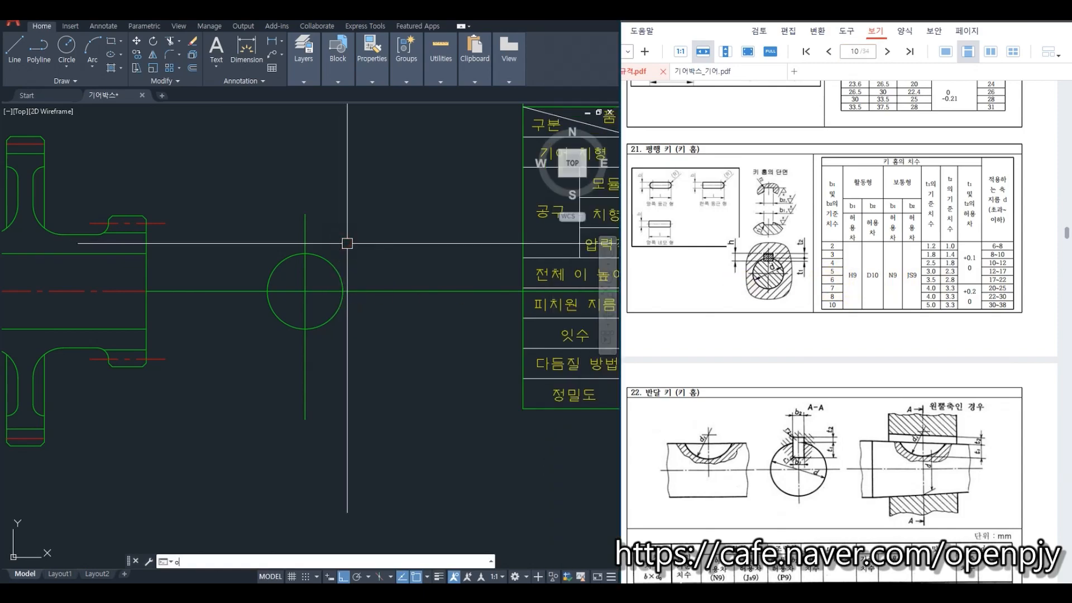
pyautogui.press('Return')
pyautogui.write('6/2')
pyautogui.press('Return')
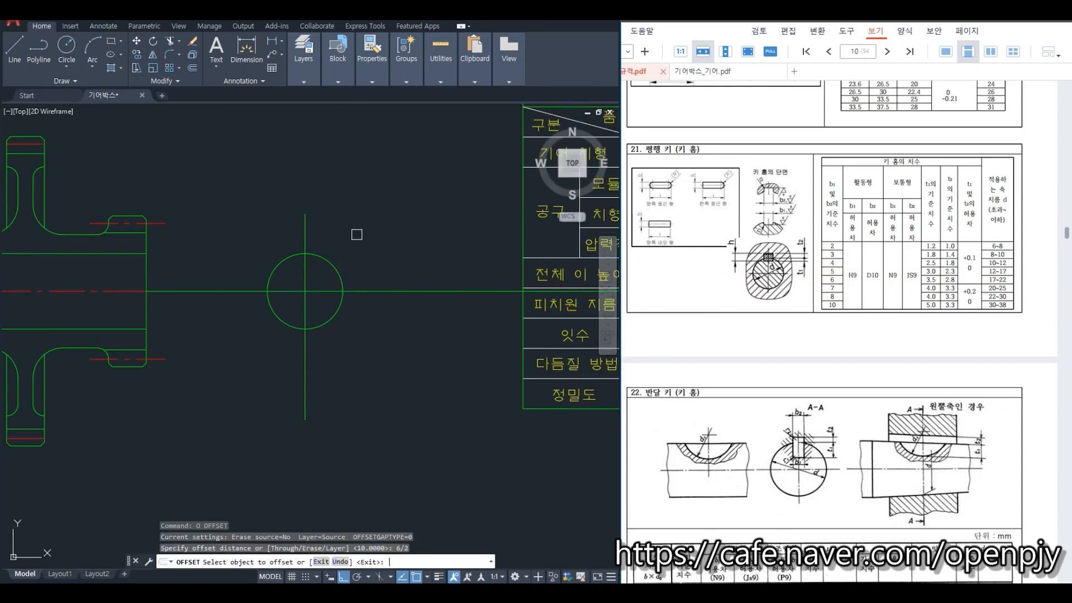
pyautogui.click(309, 229)
pyautogui.click(322, 232)
pyautogui.click(304, 239)
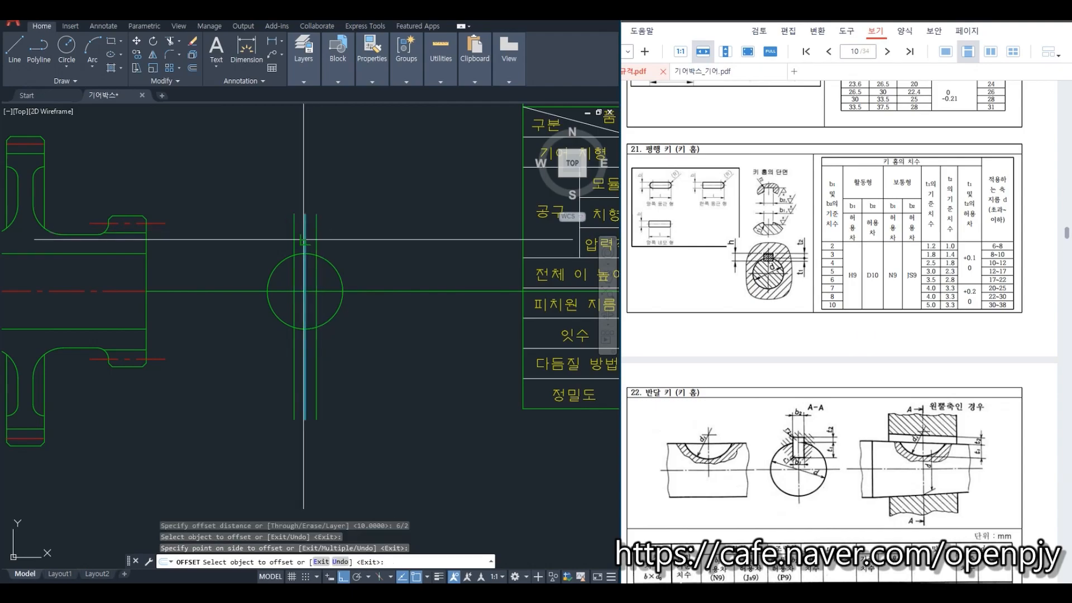
pyautogui.click(299, 244)
pyautogui.press('Escape')
# - Offset the section view's upper bore line upward by 2.8 for the keyway depth
pyautogui.scroll(1, 303, 262)
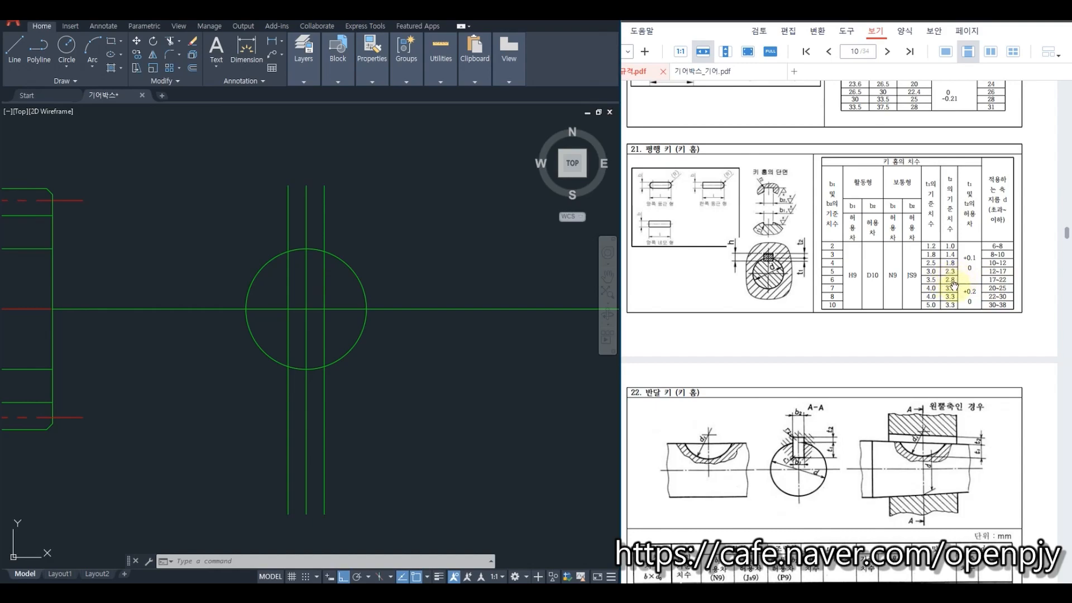
pyautogui.scroll(-2, 544, 363)
pyautogui.write('o')
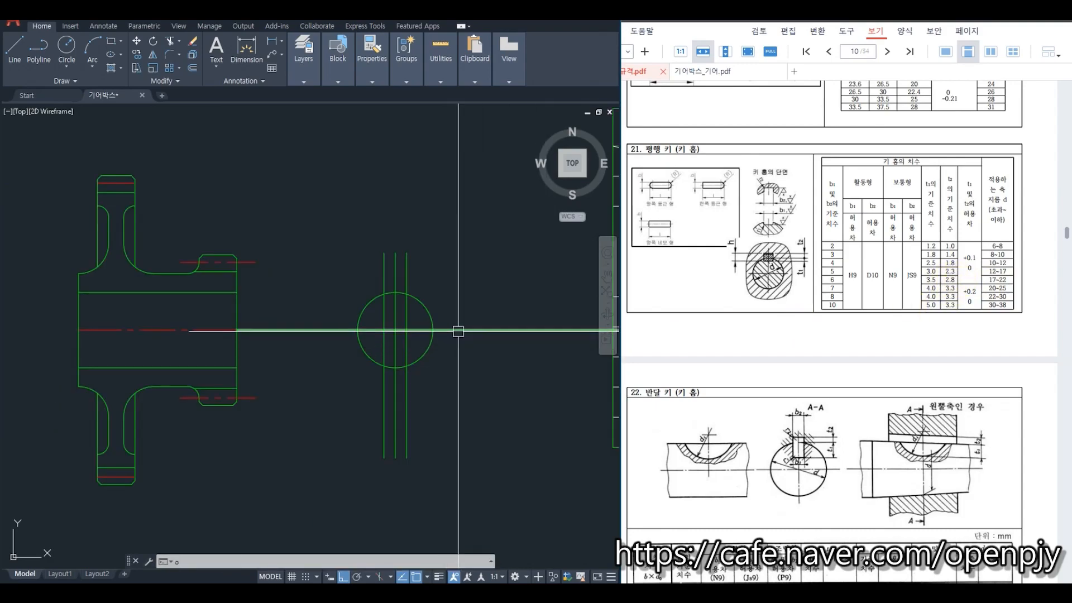
pyautogui.press('Return')
pyautogui.write('2.8')
pyautogui.press('Return')
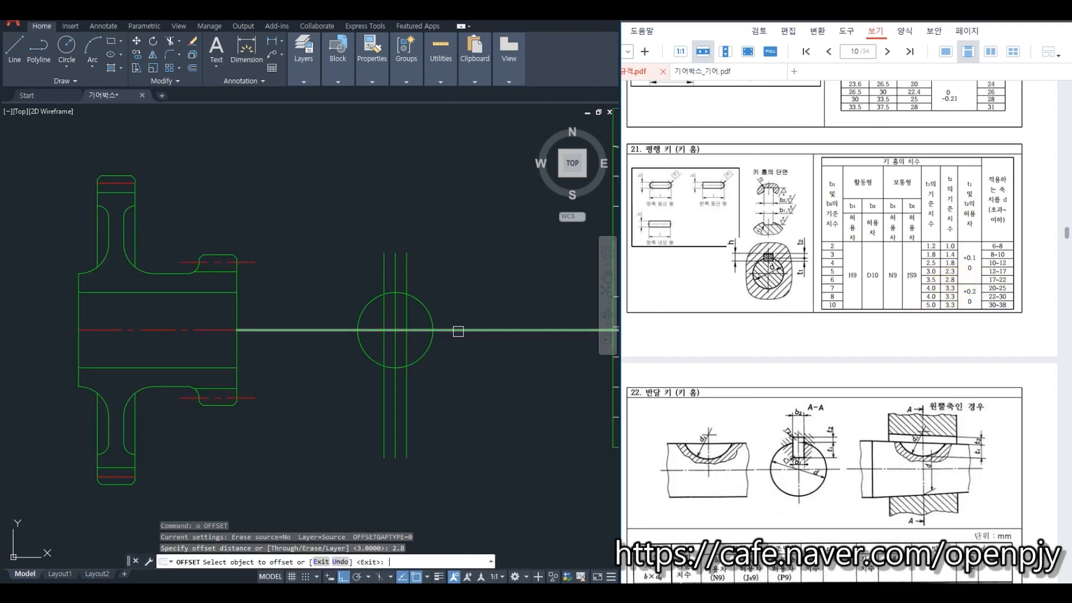
pyautogui.click(121, 291)
pyautogui.click(123, 284)
pyautogui.press('Escape')
# - Draw a horizontal ray from the keyway depth line's outer-face end across the side view
pyautogui.write('ray')
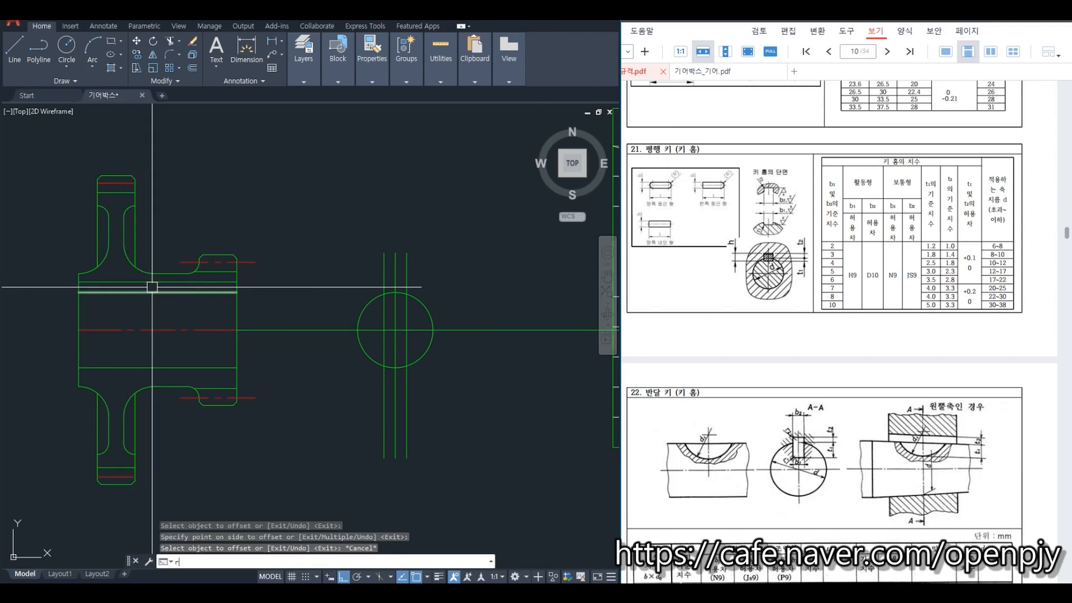
pyautogui.press('Return')
pyautogui.scroll(2, 249, 289)
pyautogui.click(247, 276)
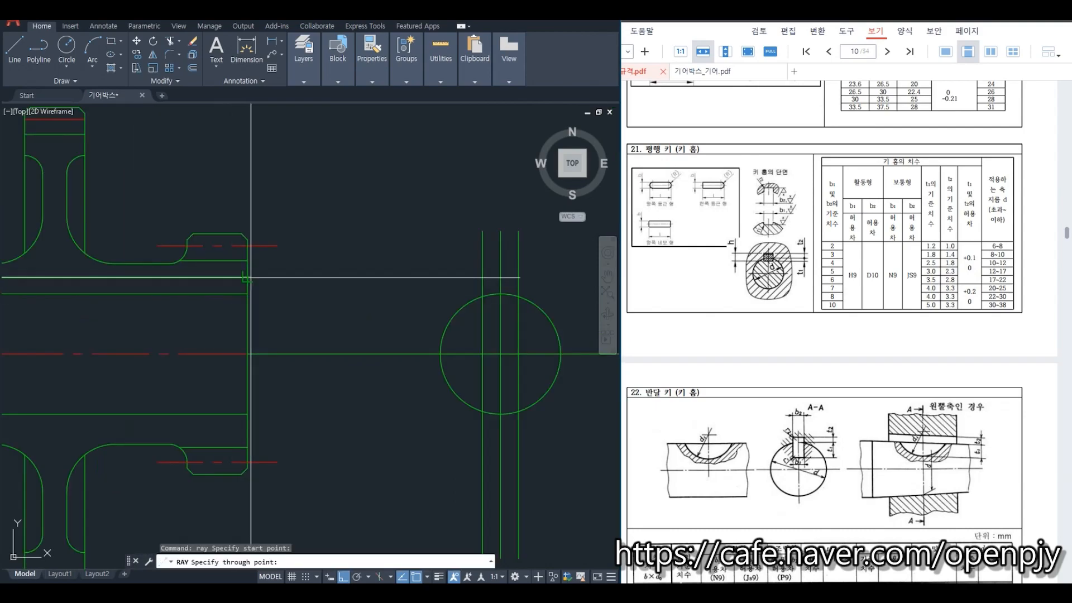
pyautogui.click(334, 296)
pyautogui.press('Return')
# - Fillet both keyway side lines with the projected ray at radius 0 to form the keyway's square upper corners
pyautogui.moveTo(519, 373); pyautogui.dragTo(347, 346, button='middle')
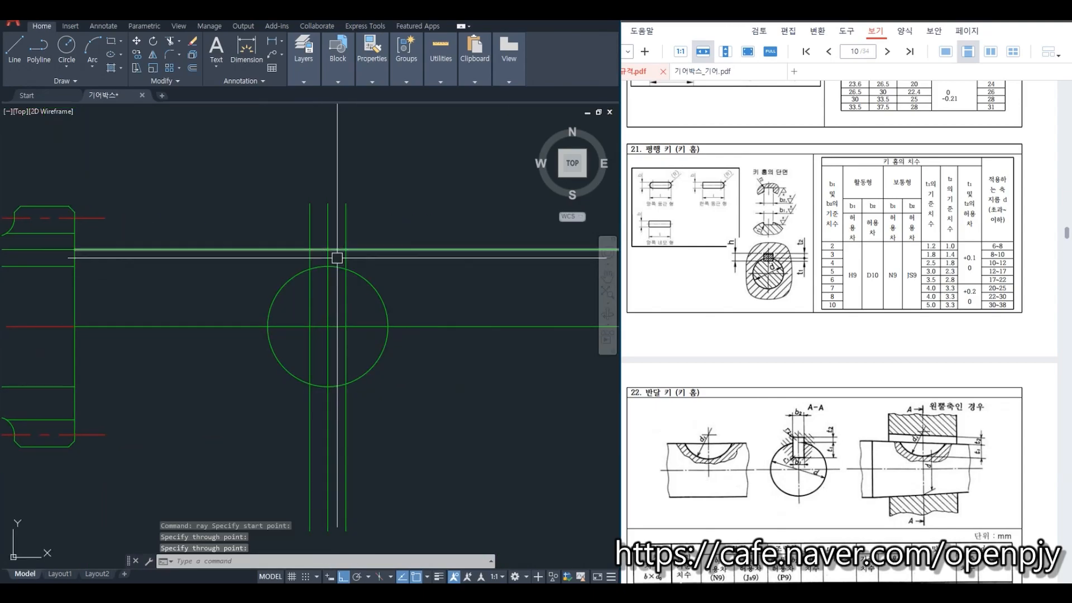
pyautogui.write('f')
pyautogui.press('Return')
pyautogui.write('r')
pyautogui.press('Return')
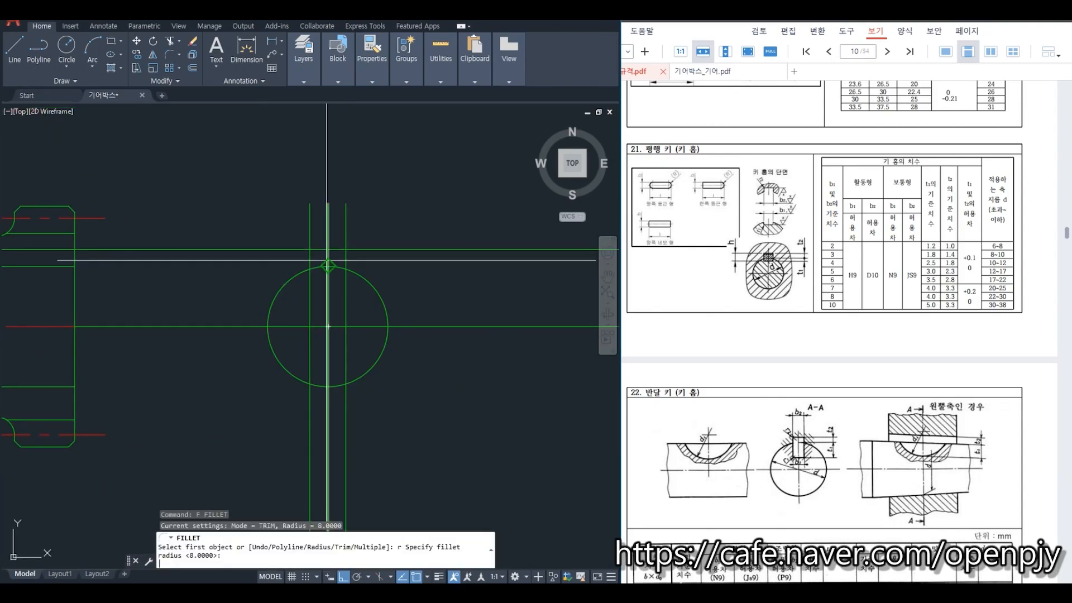
pyautogui.write('0')
pyautogui.press('Return')
pyautogui.scroll(2, 319, 258)
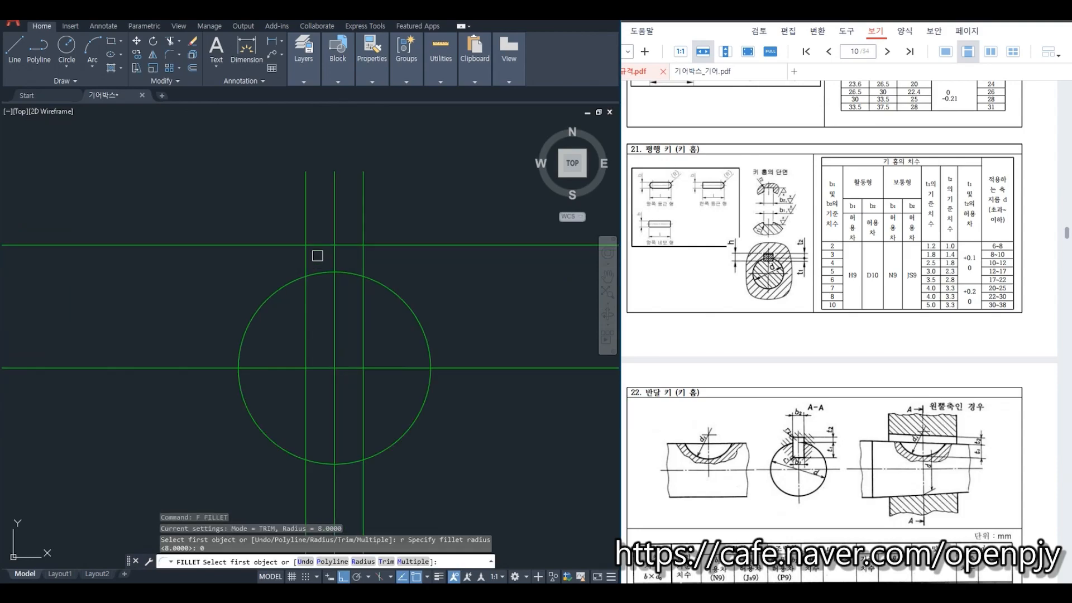
pyautogui.click(306, 252)
pyautogui.click(335, 245)
pyautogui.press('Return')
pyautogui.click(356, 245)
pyautogui.click(363, 249)
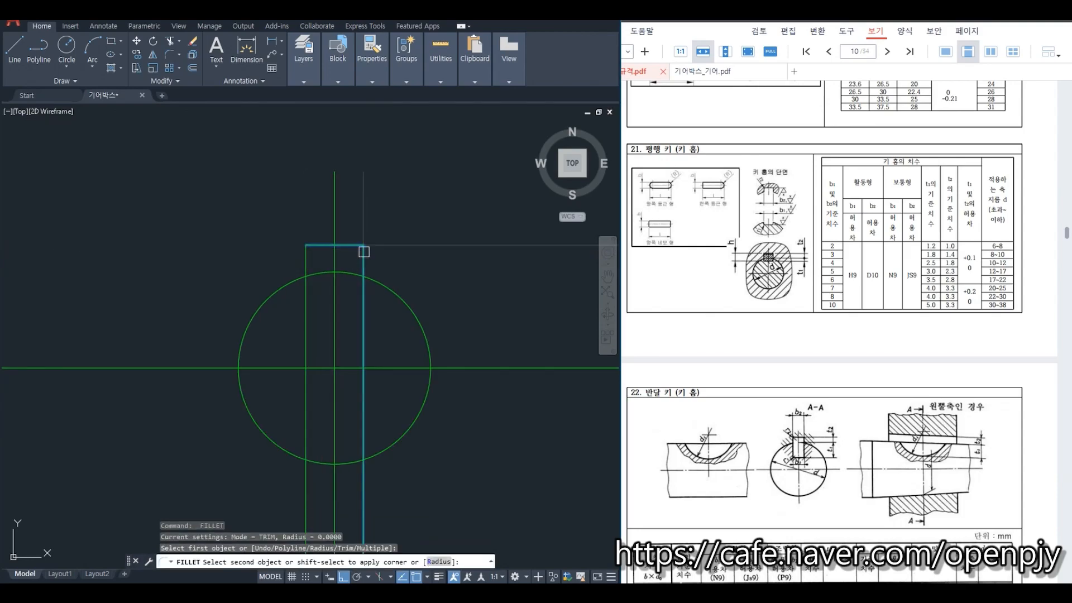
pyautogui.press('Escape')
pyautogui.press('Escape')
# - Trim the keyway side lines inside the bore circle and delete their leftover pieces below it
pyautogui.write('tr')
pyautogui.press('Return')
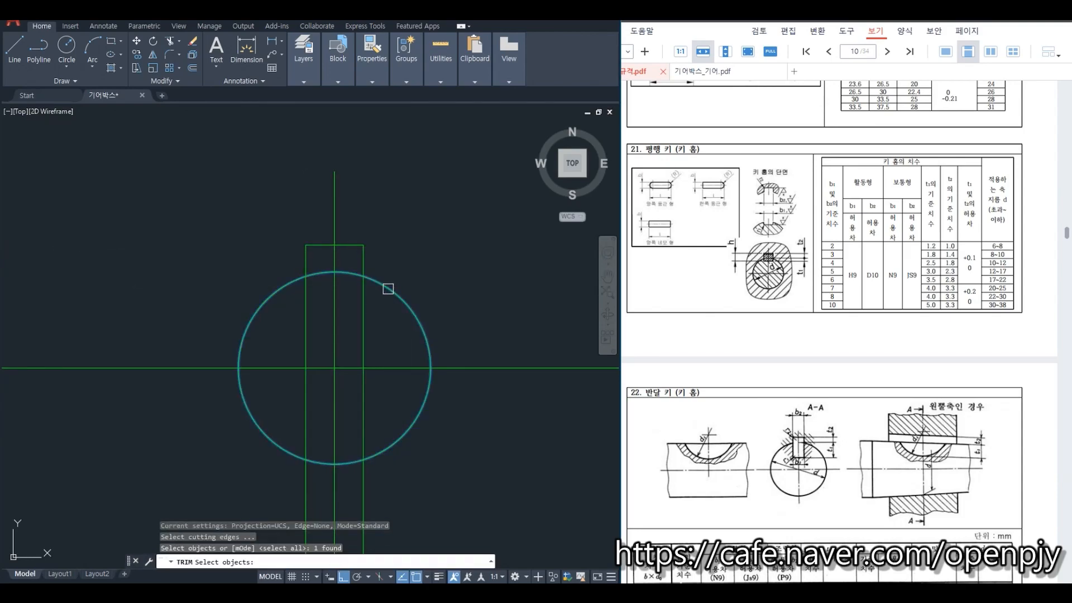
pyautogui.click(308, 310)
pyautogui.press('Escape')
pyautogui.scroll(-1, 441, 461)
pyautogui.moveTo(441, 461); pyautogui.dragTo(440, 363, button='middle')
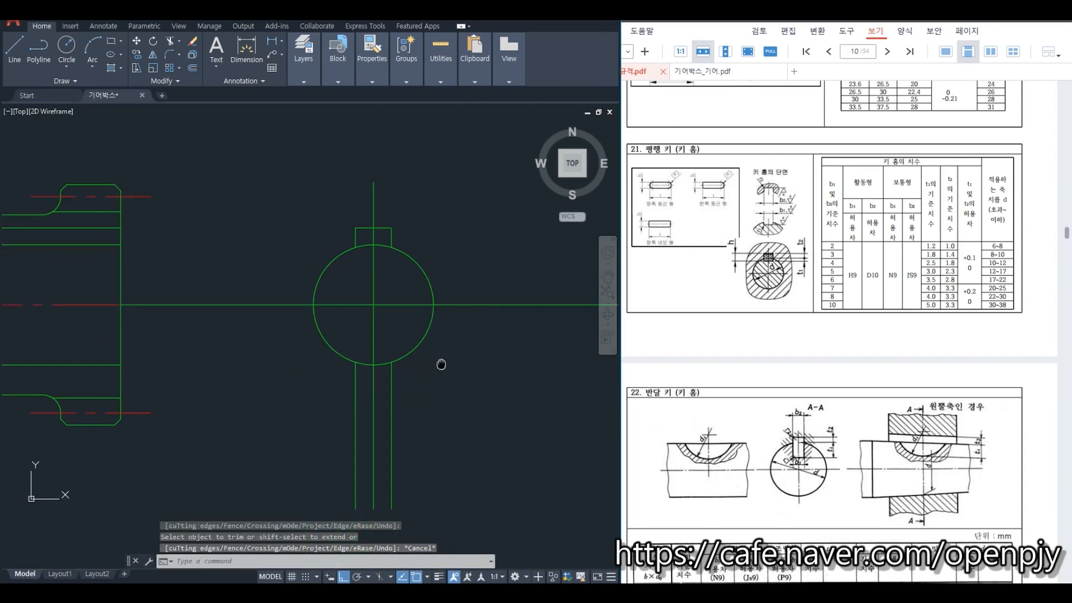
pyautogui.click(393, 395)
pyautogui.click(352, 395)
pyautogui.press('Delete')
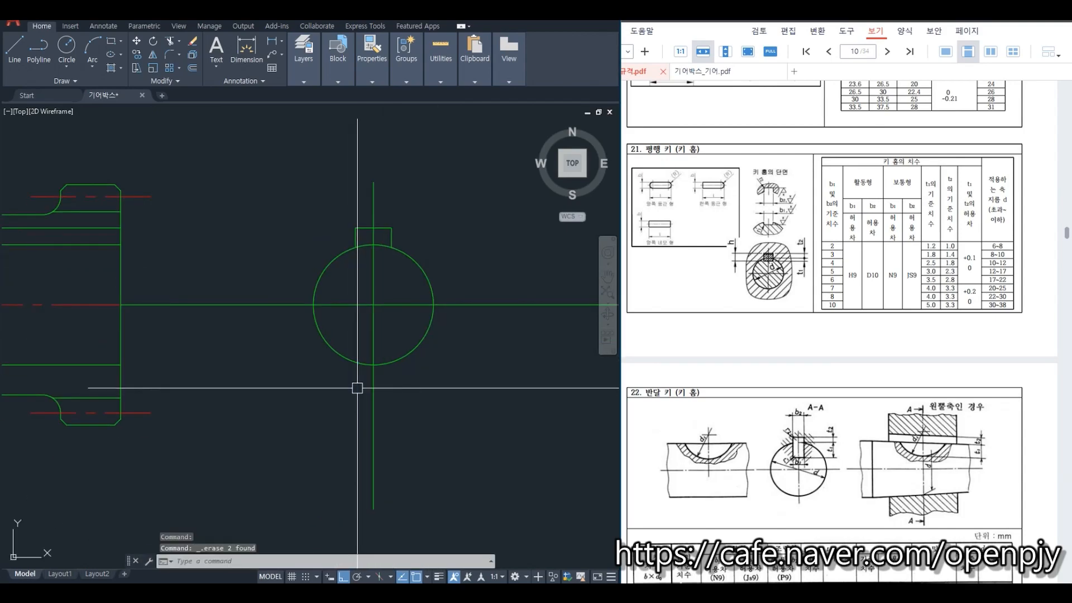
# - Trim the side view's centre lines back to the bore circle at the lower end and on both sides
pyautogui.write('tr')
pyautogui.press('Return')
pyautogui.click(423, 338)
pyautogui.press('Return')
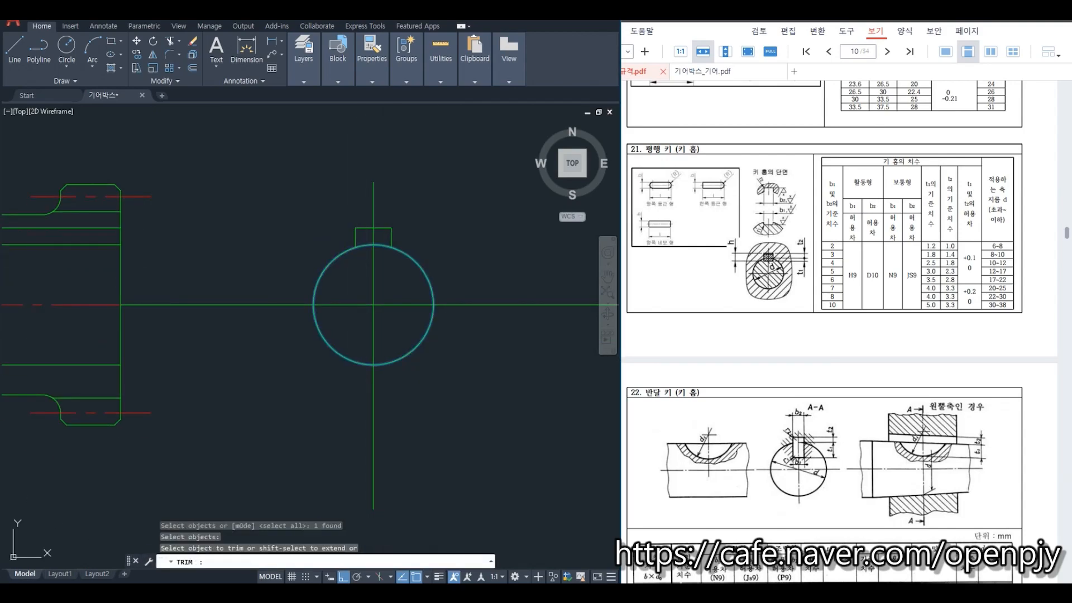
pyautogui.click(391, 393)
pyautogui.click(360, 399)
pyautogui.click(474, 327)
pyautogui.click(459, 285)
pyautogui.click(363, 227)
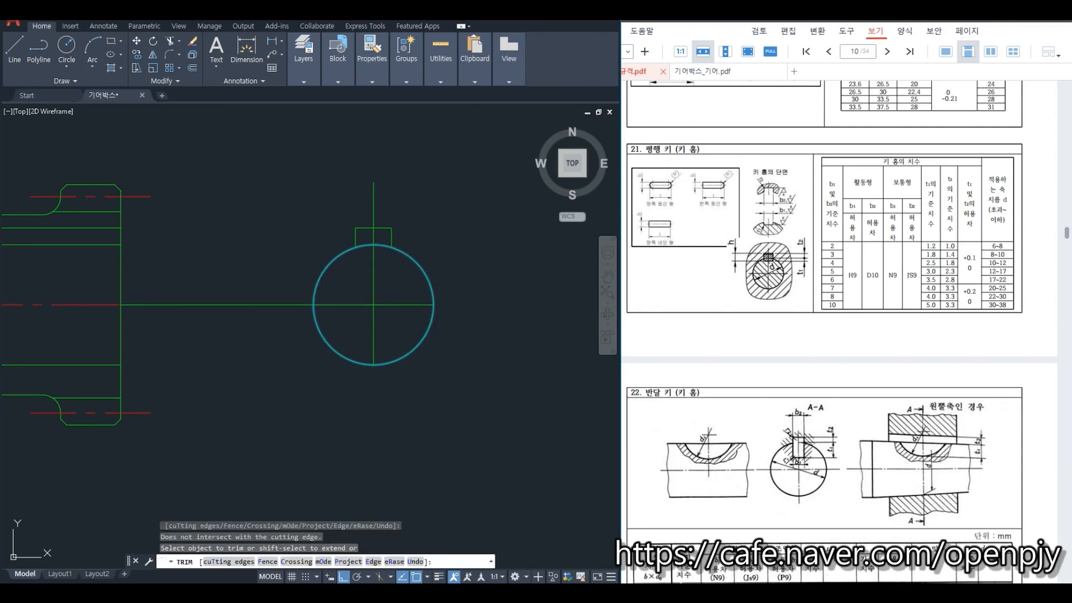
pyautogui.click(289, 349)
pyautogui.click(299, 266)
pyautogui.press('Escape')
# - Trim the vertical centre line above the keyway's top edge
pyautogui.write('tr')
pyautogui.press('Return')
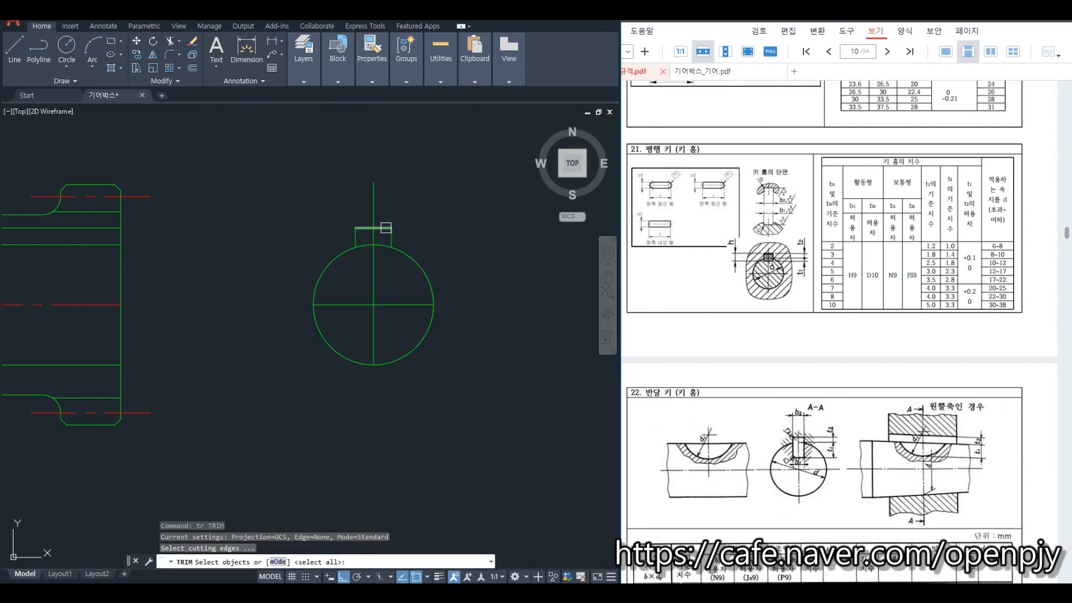
pyautogui.click(386, 228)
pyautogui.press('Return')
pyautogui.click(373, 207)
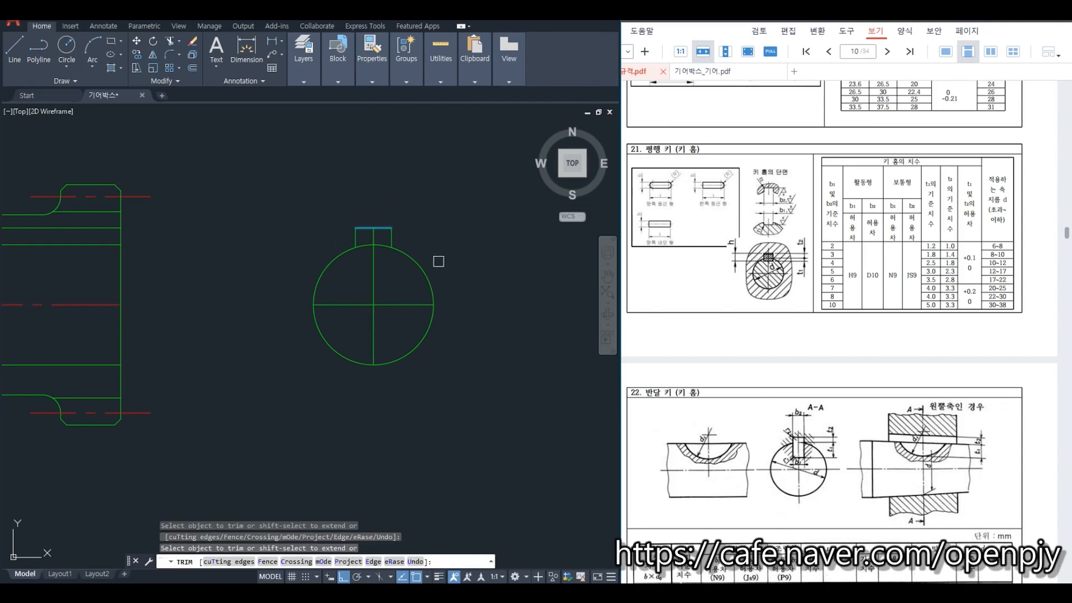
pyautogui.press('Escape')
# - Move the side view's two centre lines to the 중심 layer
pyautogui.moveTo(387, 335); pyautogui.dragTo(360, 292)
pyautogui.click(304, 50)
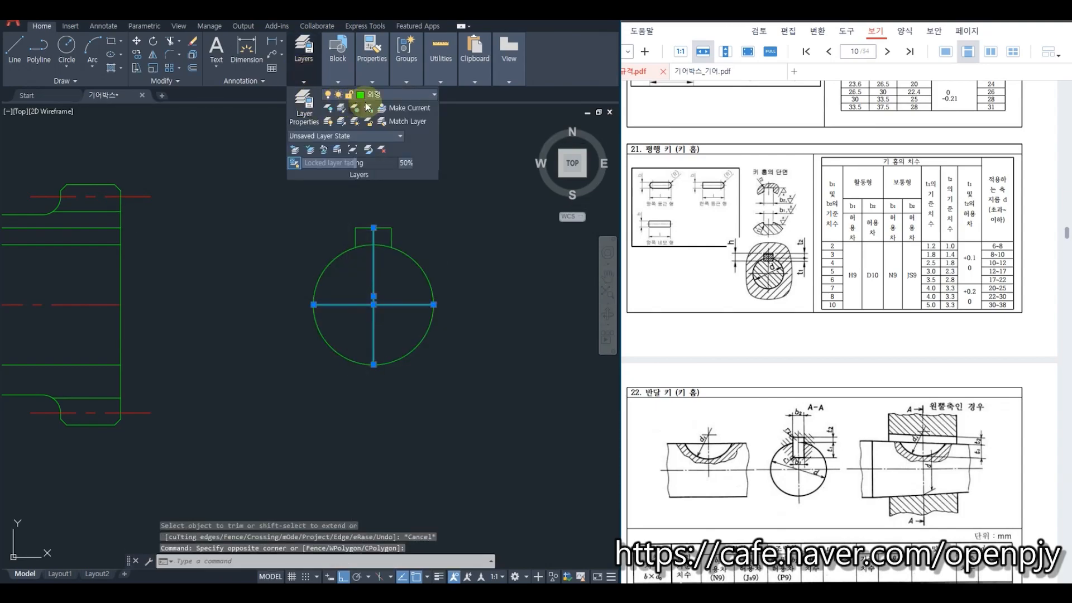
pyautogui.click(398, 98)
pyautogui.click(382, 218)
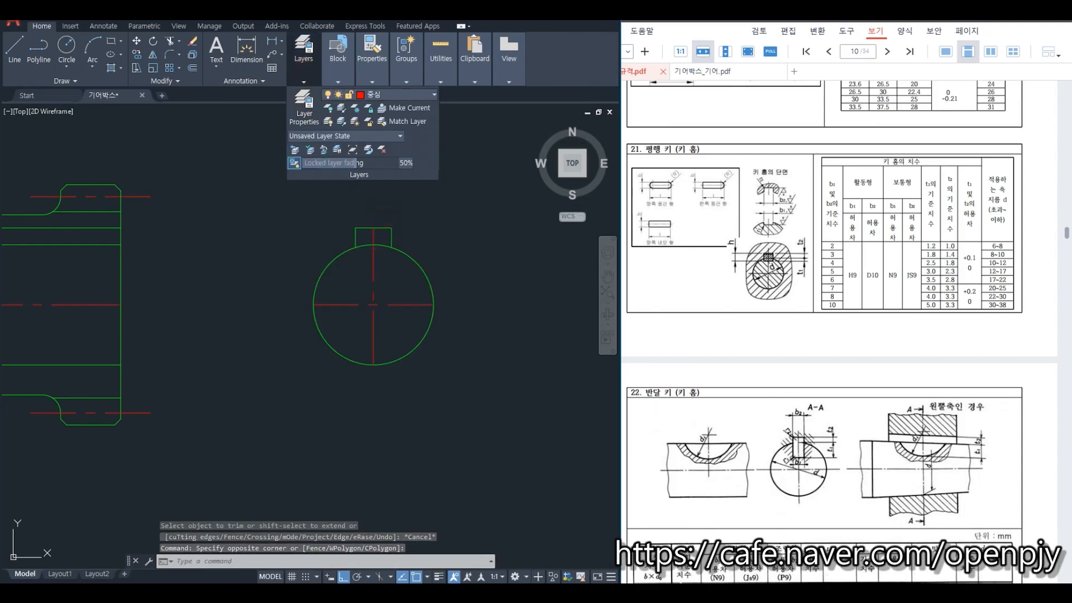
pyautogui.press('Escape')
pyautogui.press('Escape')
pyautogui.press('Escape')
# - Trim the bore circle's arc between the keyway side lines
pyautogui.write('tr')
pyautogui.press('space')
pyautogui.scroll(2, 358, 228)
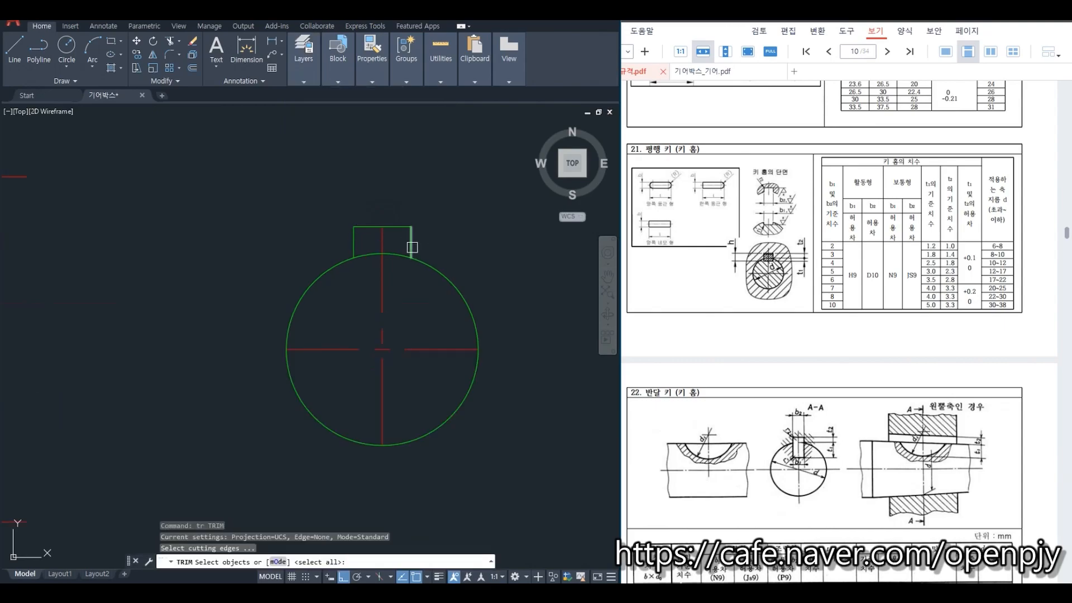
pyautogui.press('Return')
pyautogui.click(368, 255)
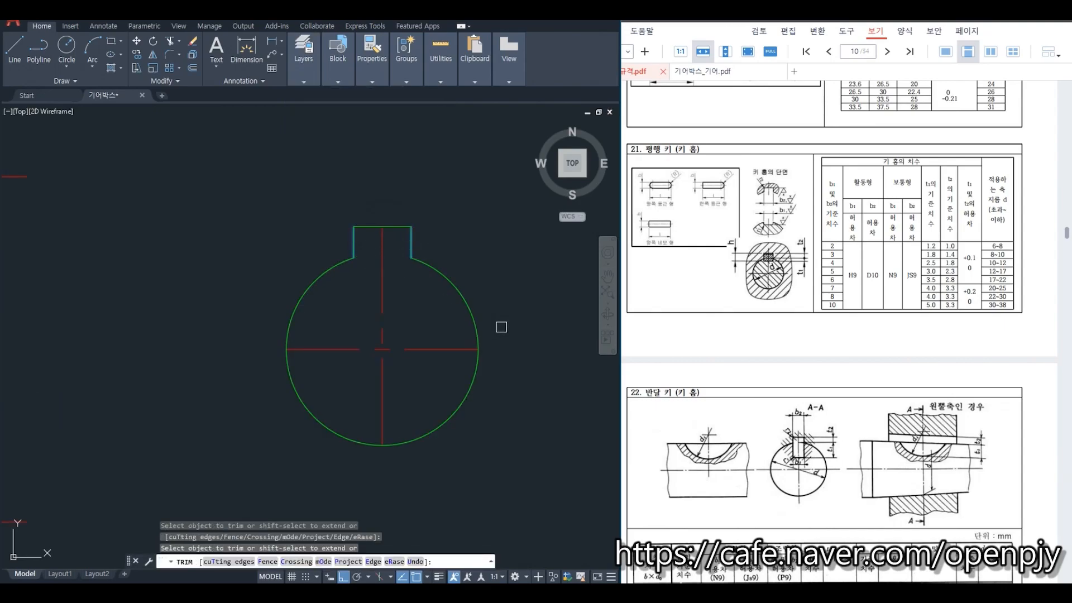
pyautogui.press('Escape')
# - Lengthen both side-view centre lines, the section's main centre line and the large gear's pitch lines by 5 at each end
pyautogui.scroll(-4, 505, 340)
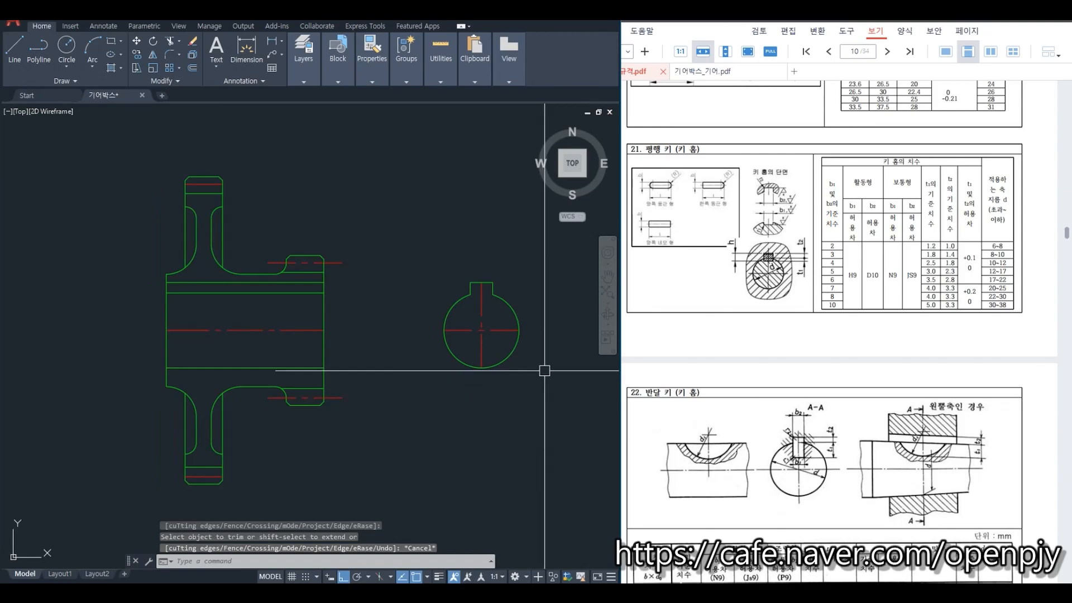
pyautogui.write('len')
pyautogui.press('space')
pyautogui.write('de')
pyautogui.press('Return')
pyautogui.write('5')
pyautogui.press('Return')
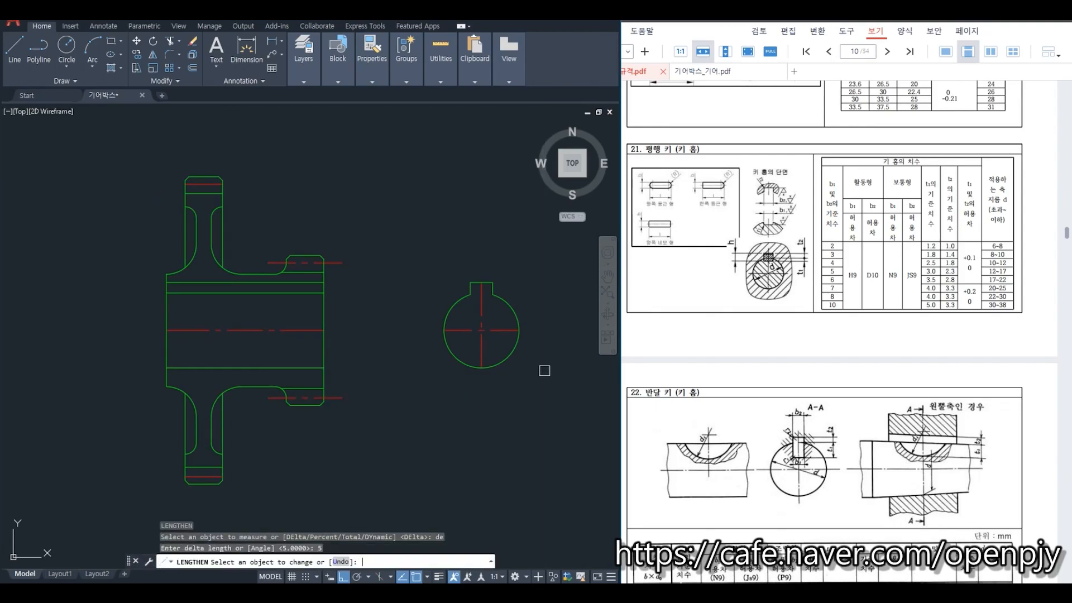
pyautogui.click(504, 331)
pyautogui.click(459, 330)
pyautogui.click(479, 314)
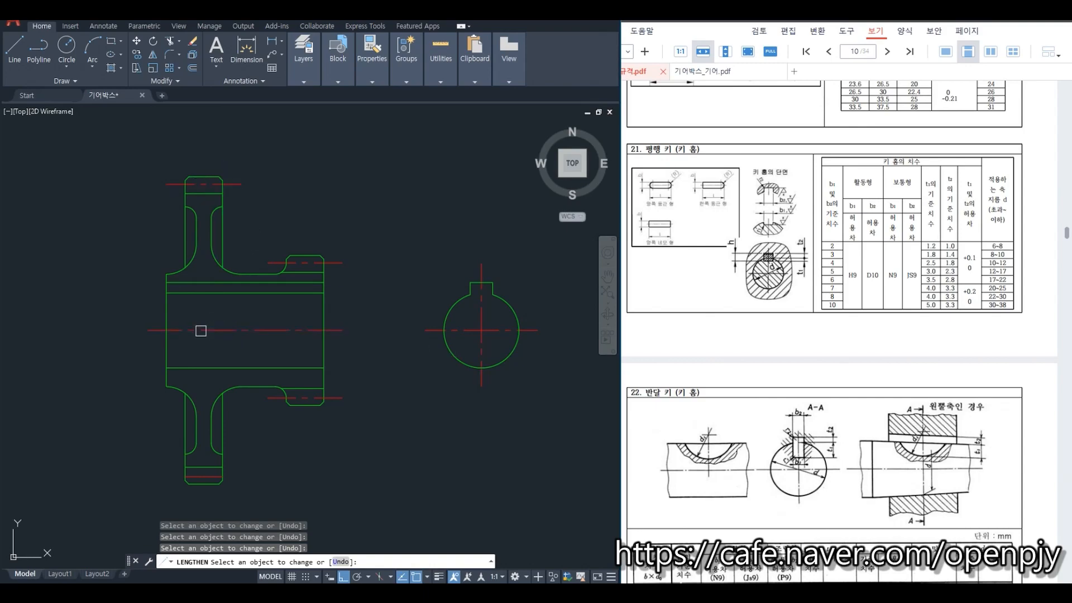
pyautogui.press('Escape')
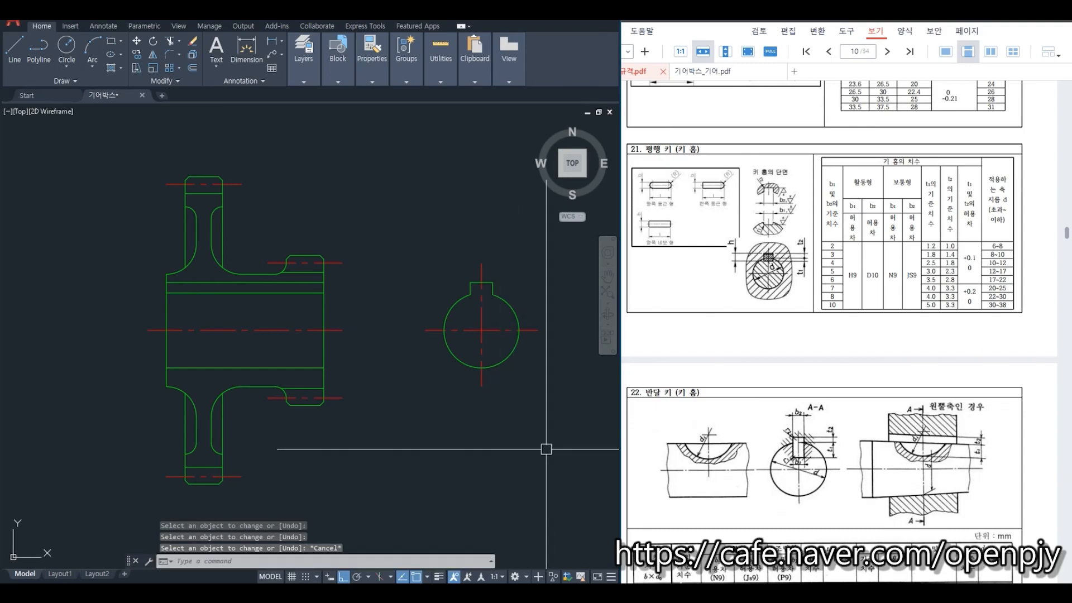
# - Switch to the 기어박스_기어.pdf reference drawing to check the part 3 views
pyautogui.scroll(-2, 519, 443)
pyautogui.moveTo(511, 434)
pyautogui.mouseDown(button='middle')
pyautogui.moveTo(454, 383)
pyautogui.moveTo(454, 404)
pyautogui.mouseUp(button='middle')
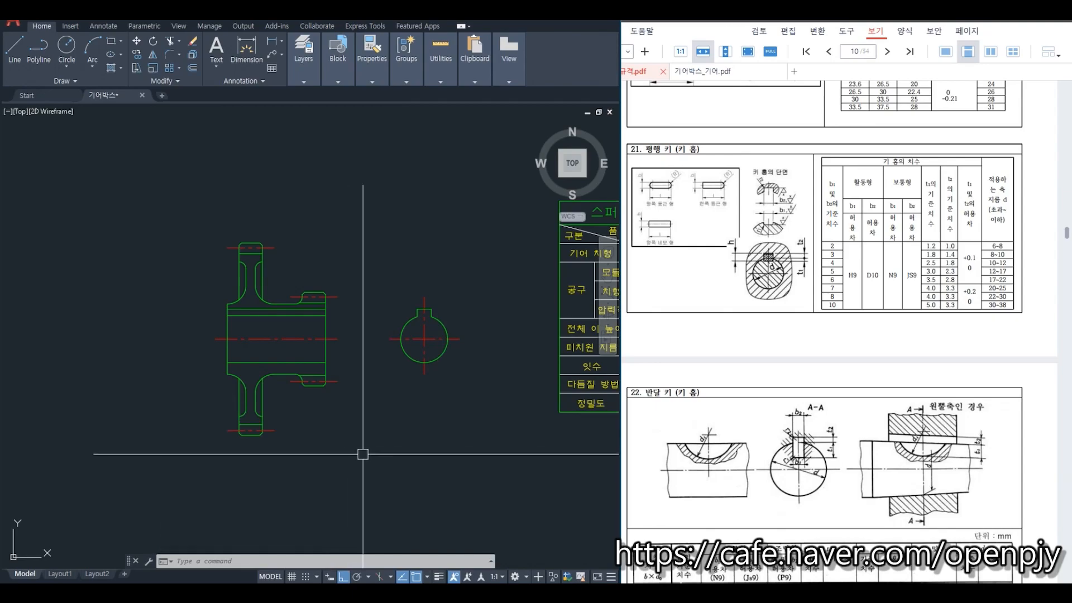
pyautogui.click(704, 71)
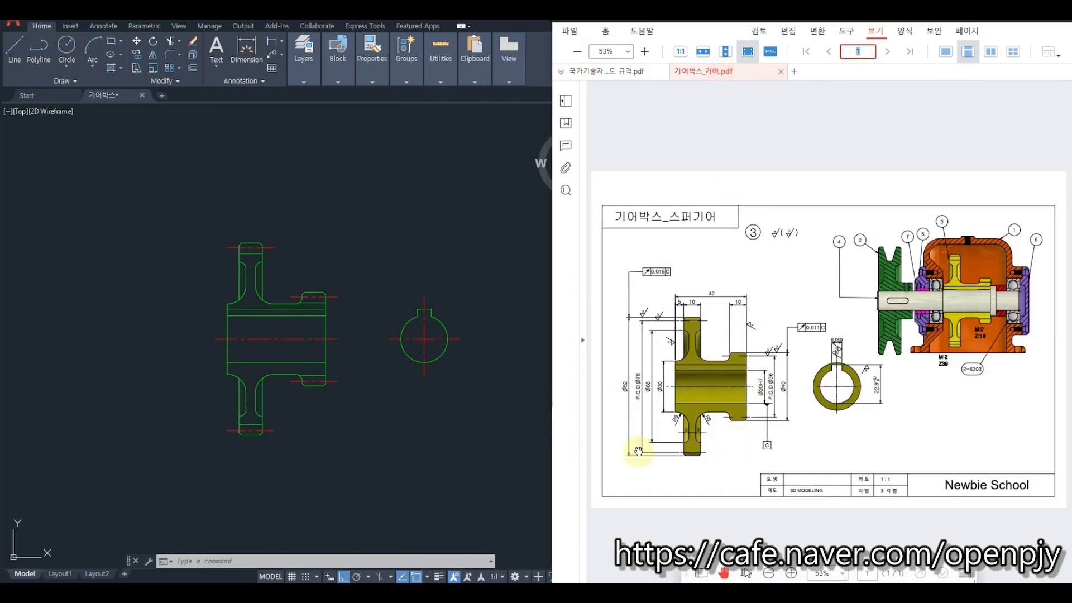
# - Start a hatch for the gear section and choose the predefined ANSI31 pattern
pyautogui.scroll(2, 305, 413)
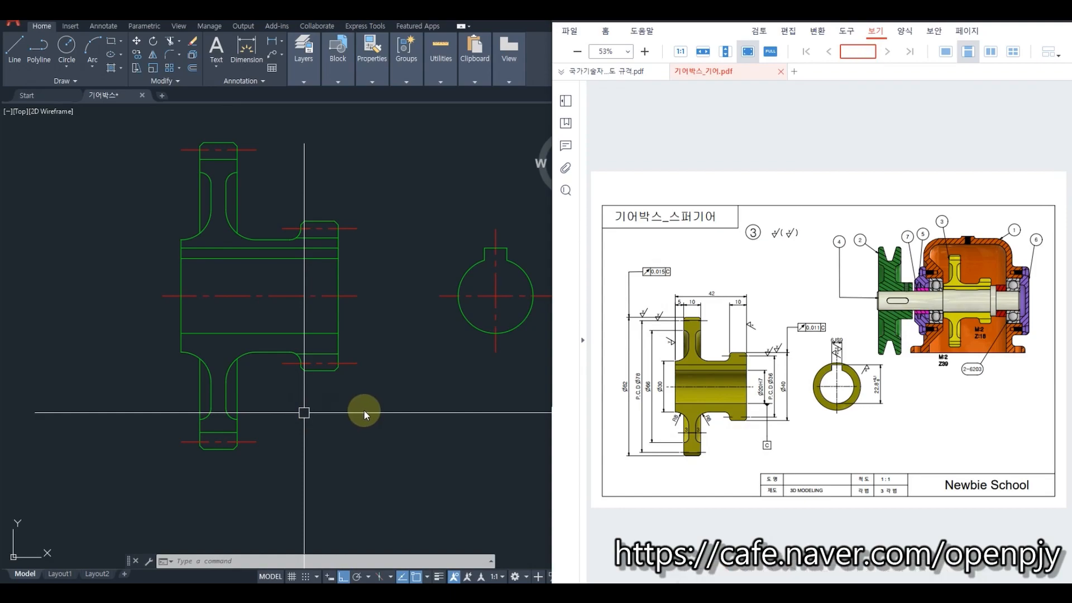
pyautogui.click(330, 522)
pyautogui.write('h')
pyautogui.press('Return')
pyautogui.write('t')
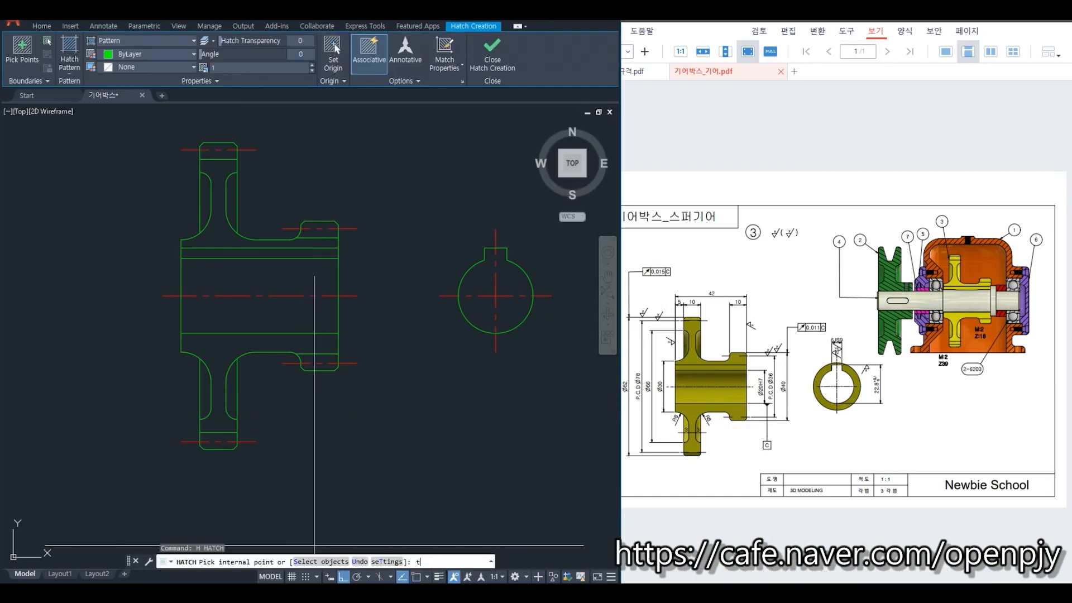
pyautogui.press('Return')
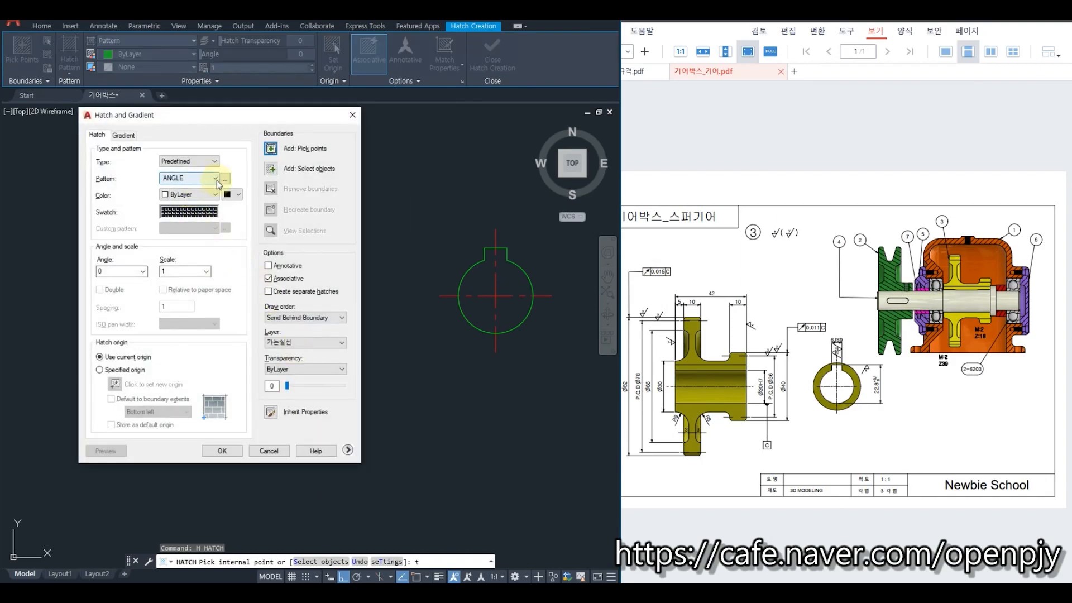
pyautogui.click(226, 179)
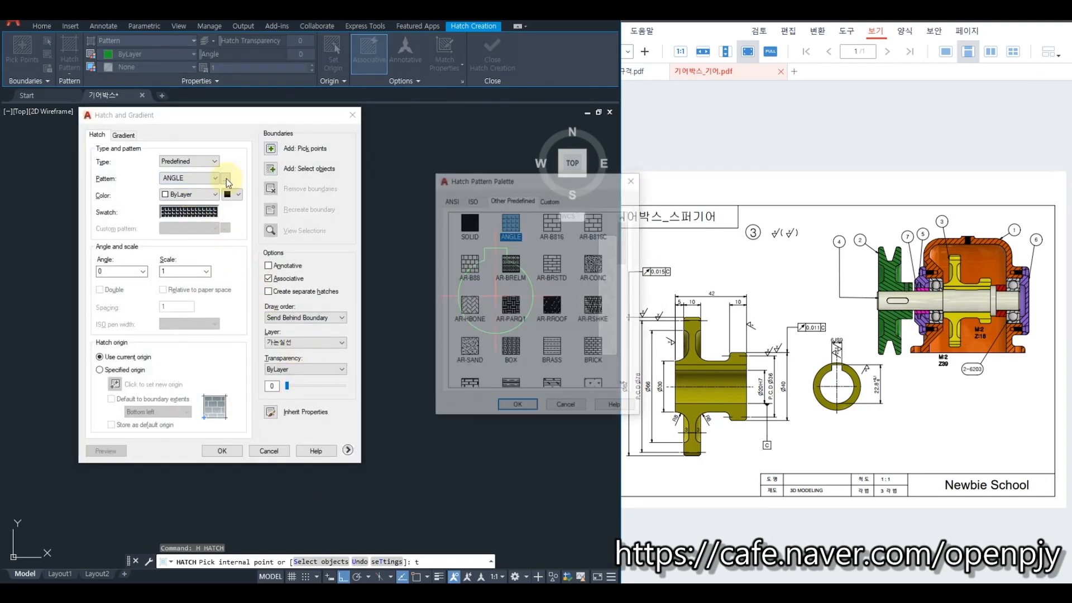
pyautogui.click(450, 200)
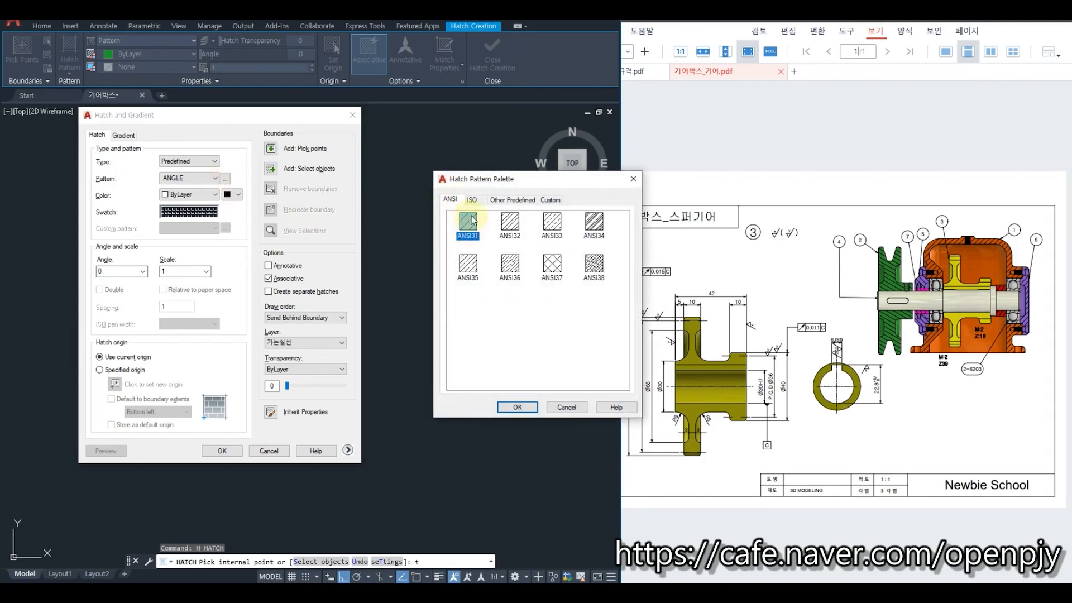
pyautogui.click(511, 411)
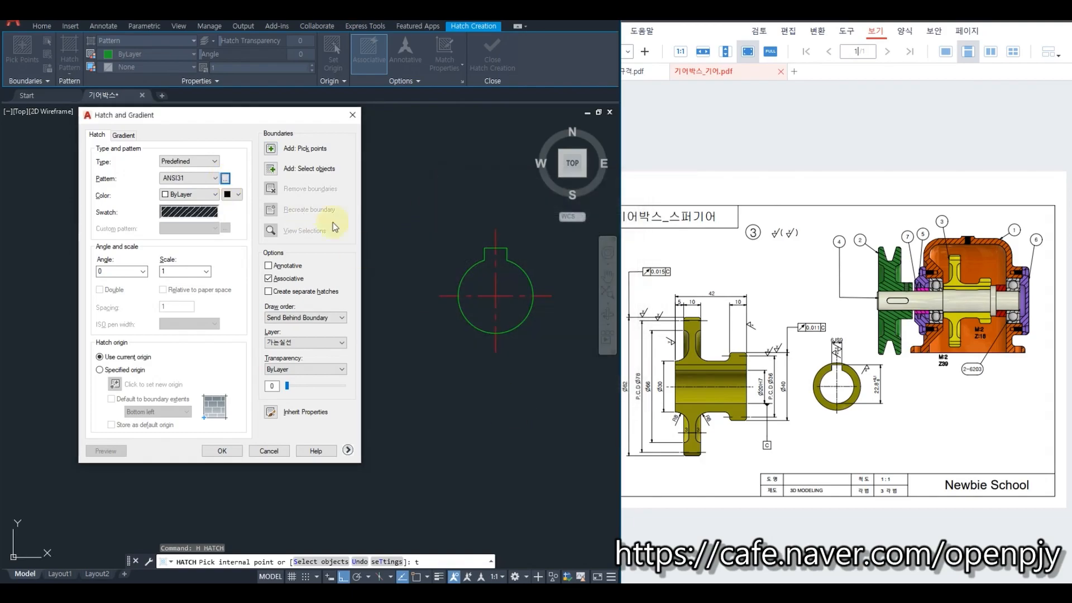
# - Hatch the cut areas of the gear section above and below the bore, leaving the teeth unhatched
pyautogui.click(278, 152)
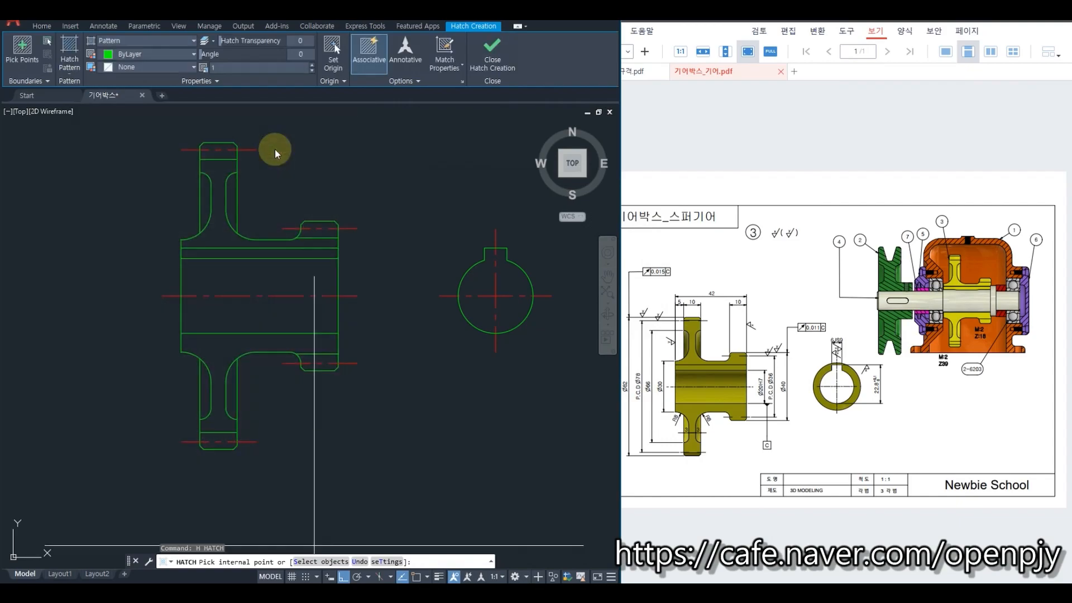
pyautogui.click(218, 183)
pyautogui.click(217, 342)
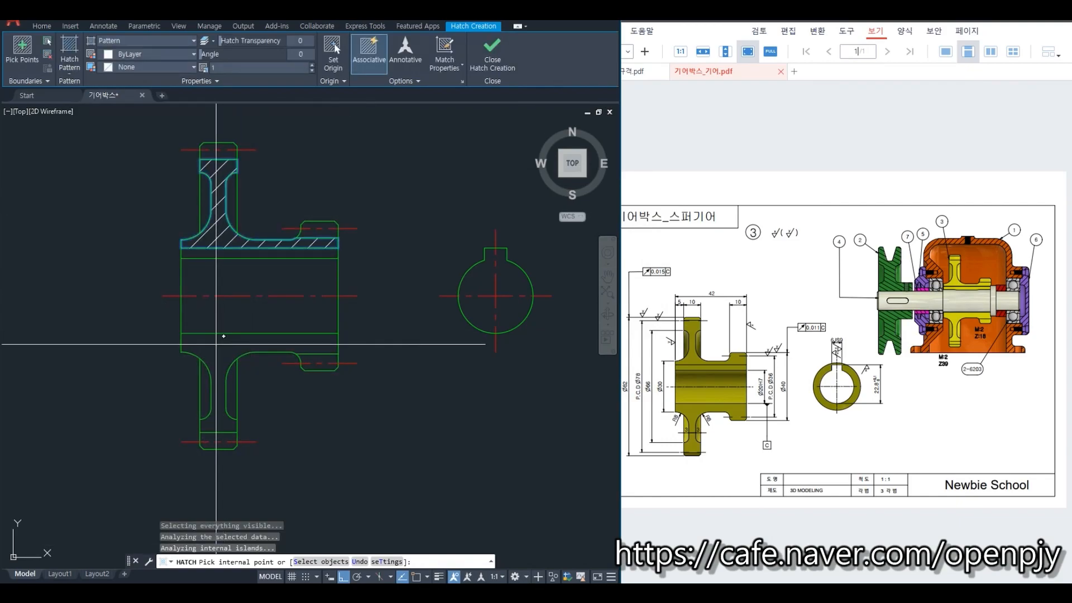
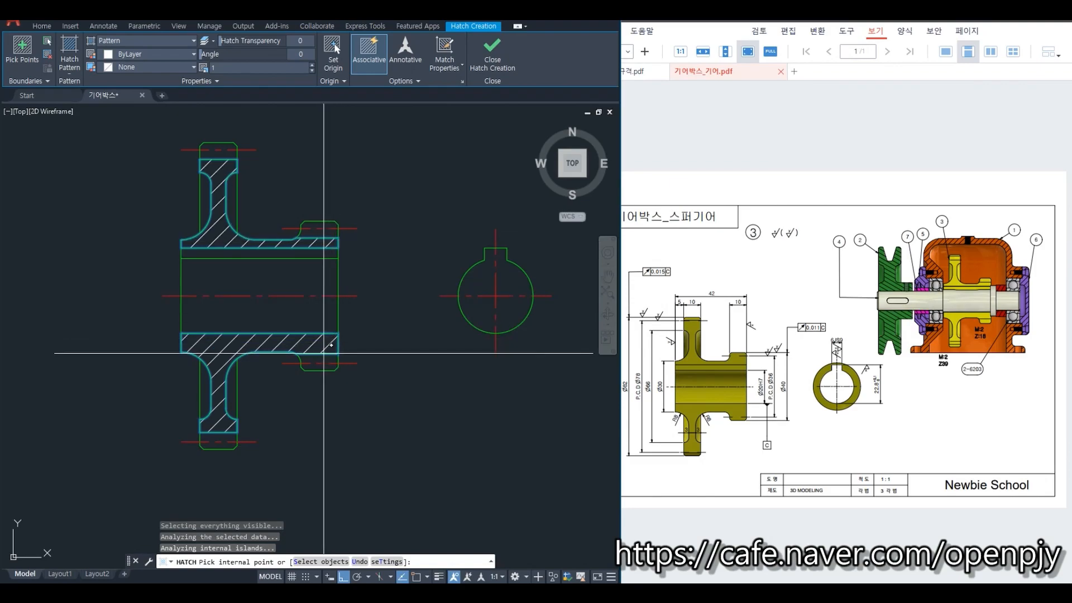
pyautogui.click(491, 53)
# - Make 가는실선 the current layer
pyautogui.scroll(-2, 494, 436)
pyautogui.moveTo(494, 436); pyautogui.dragTo(404, 379, button='middle')
pyautogui.click(306, 71)
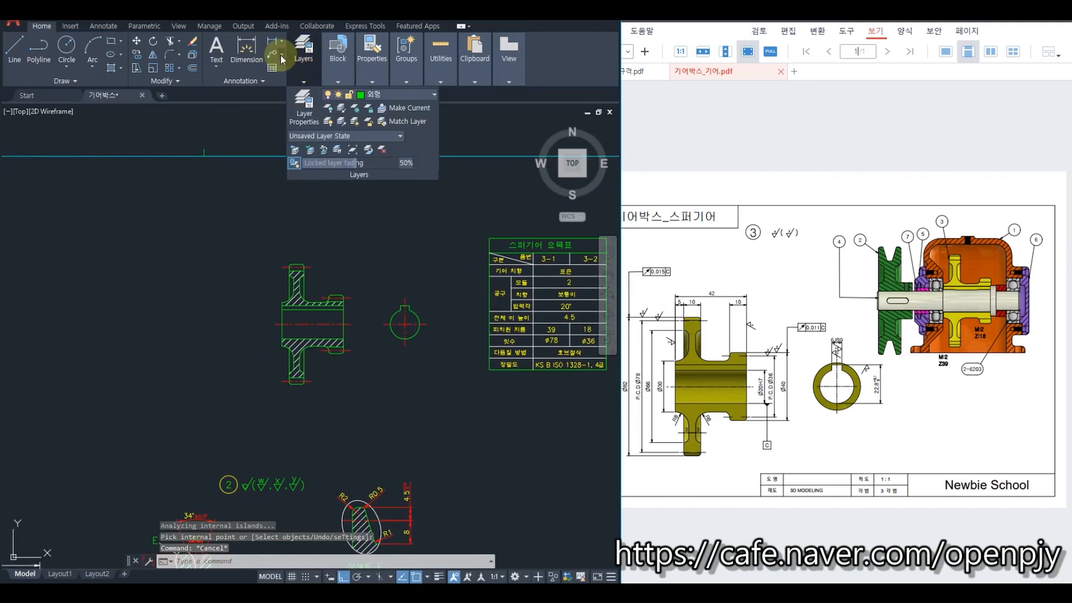
pyautogui.click(386, 94)
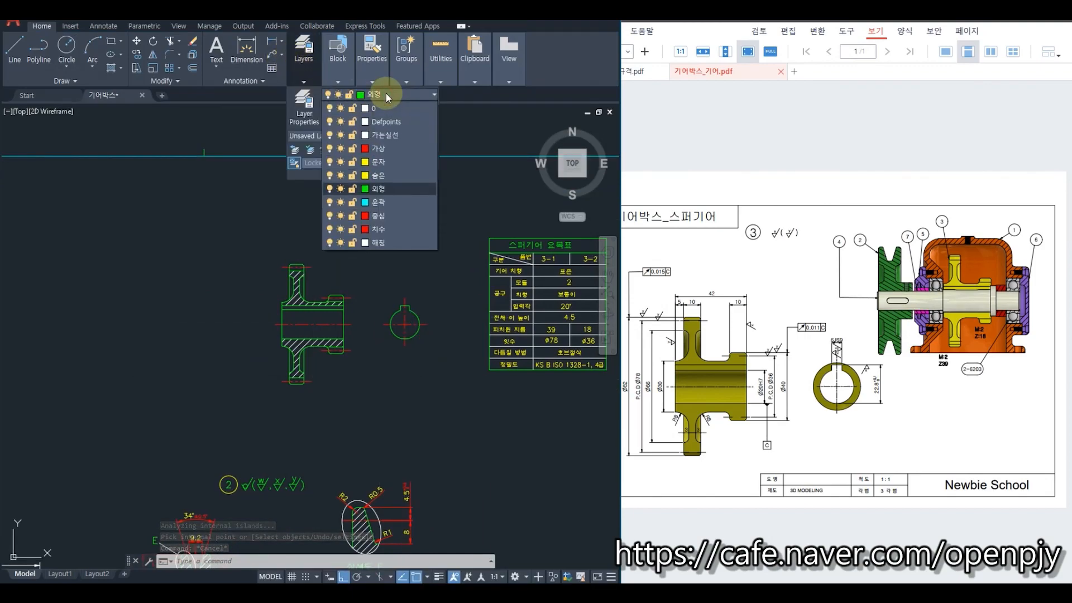
pyautogui.click(391, 136)
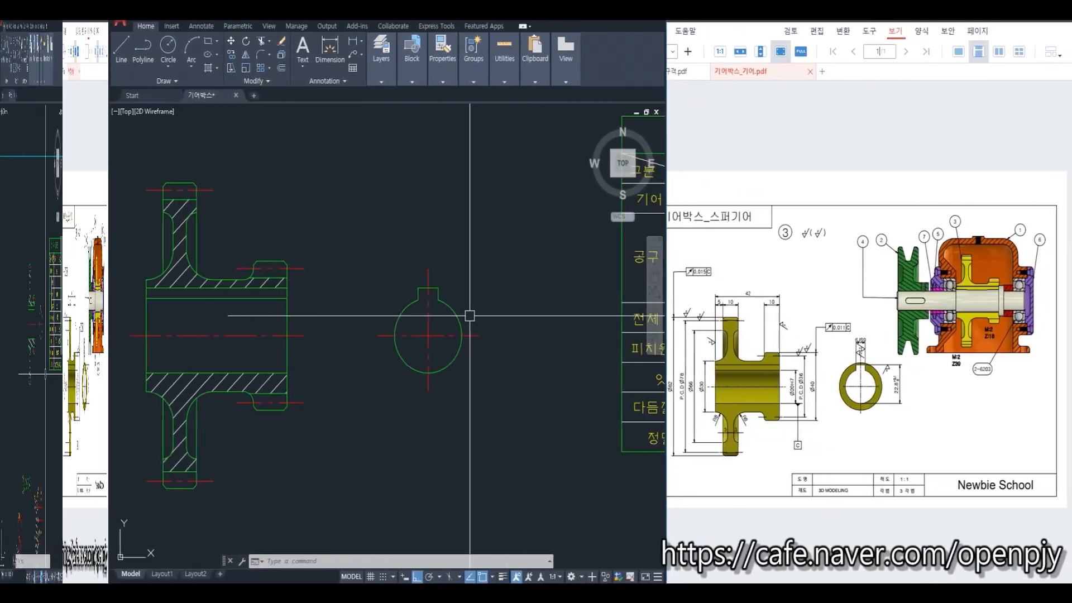
# - Add linear dimensions for the side view's keyway width and the height from the keyway's upper edge to the bore's lowest point
pyautogui.click(555, 40)
pyautogui.scroll(2, 342, 266)
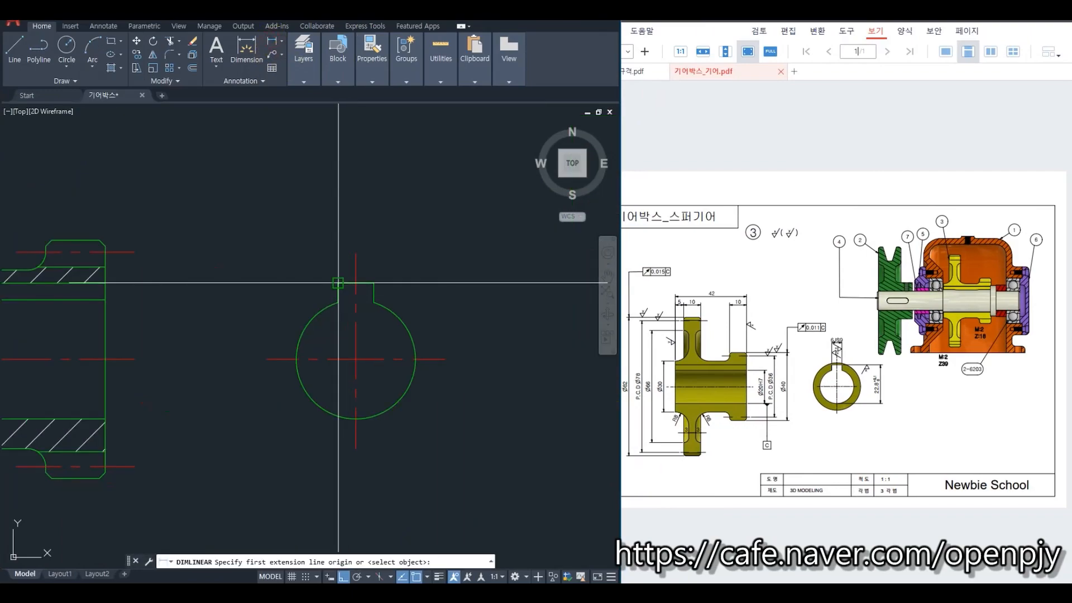
pyautogui.click(338, 283)
pyautogui.click(373, 283)
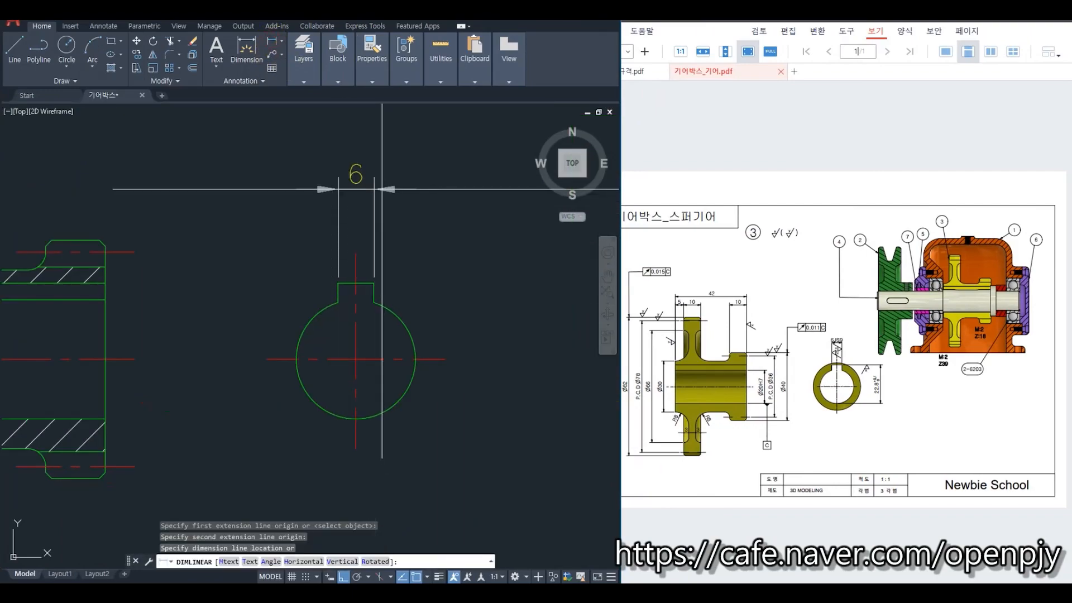
pyautogui.click(381, 189)
pyautogui.press('space')
pyautogui.click(373, 284)
pyautogui.click(356, 417)
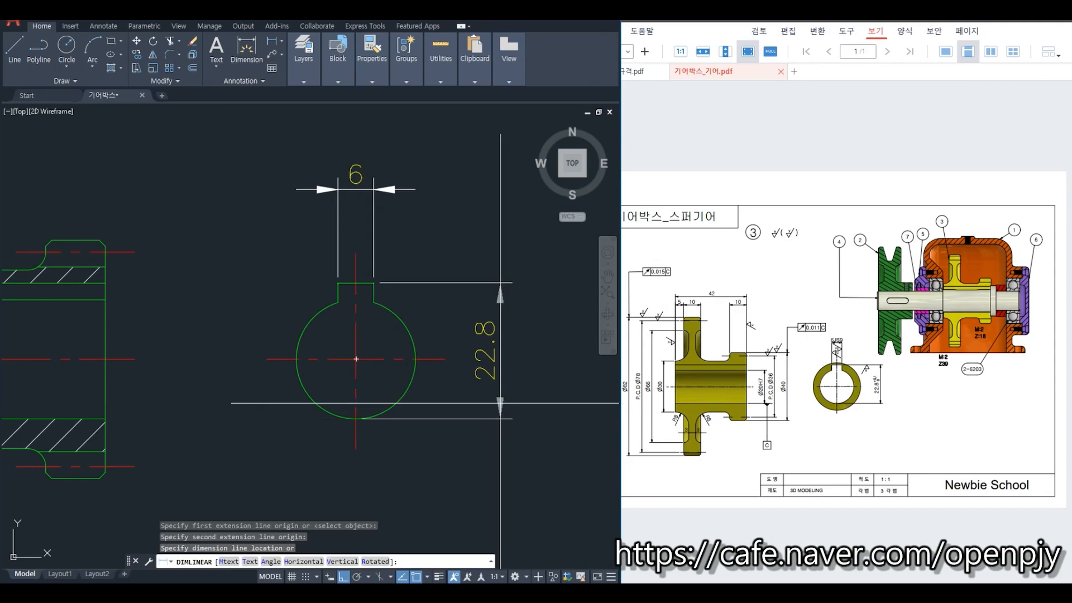
pyautogui.click(520, 404)
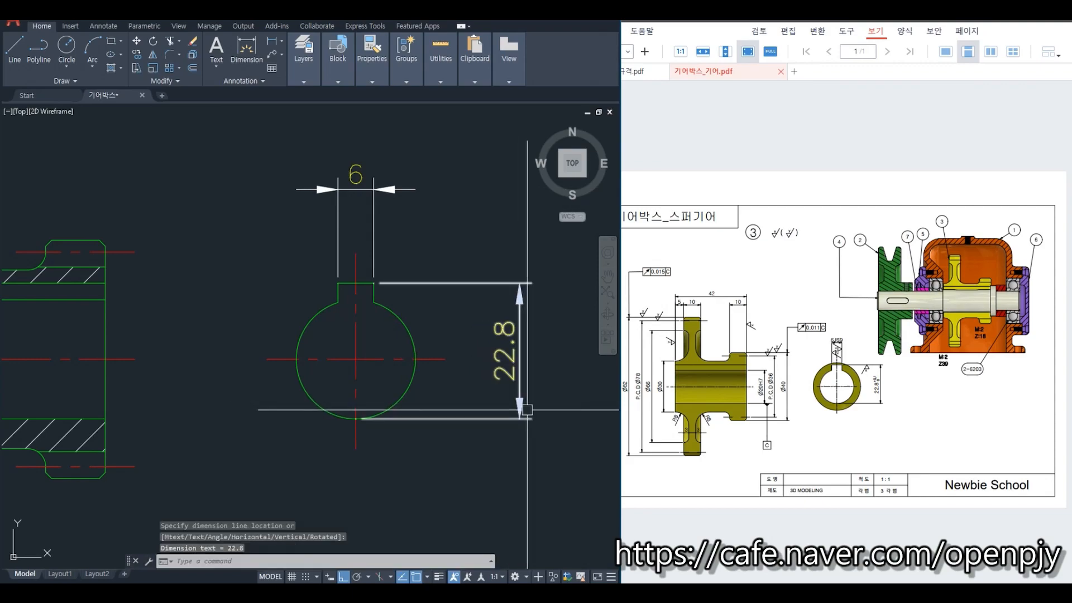
# - Consult the parallel key table in the 규격 PDF and append JS9 to the keyway width dimension
pyautogui.click(642, 71)
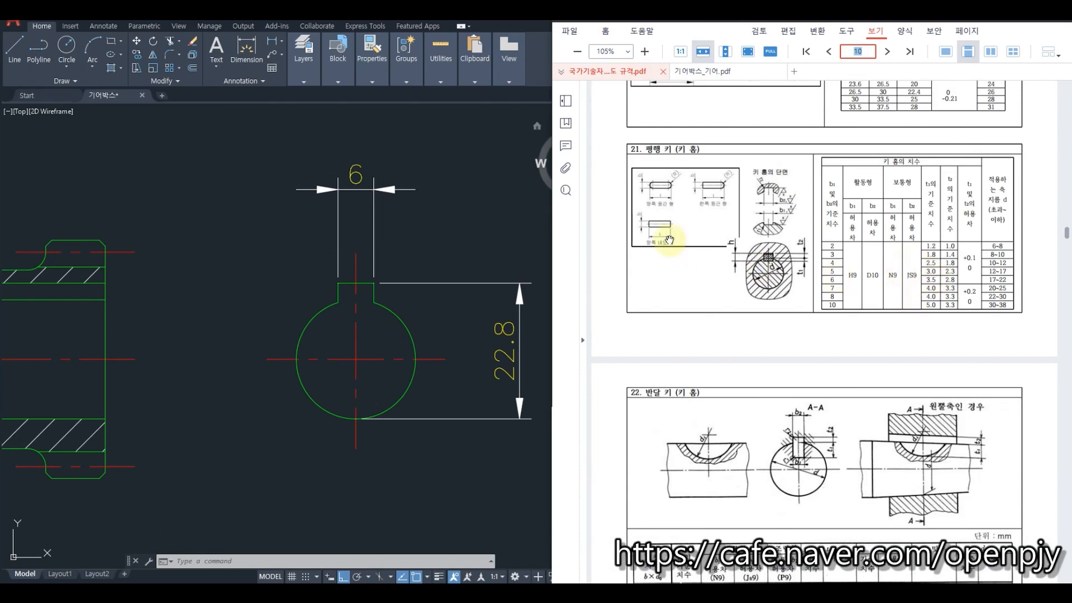
pyautogui.click(471, 210)
pyautogui.write('ed')
pyautogui.press('Return')
pyautogui.click(410, 180)
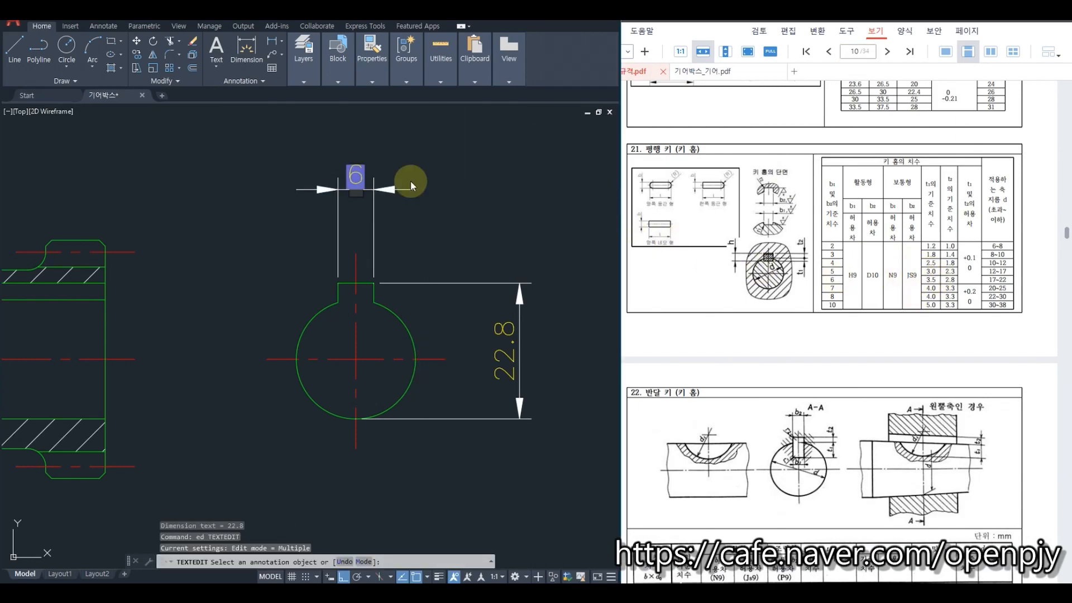
pyautogui.write('JS')
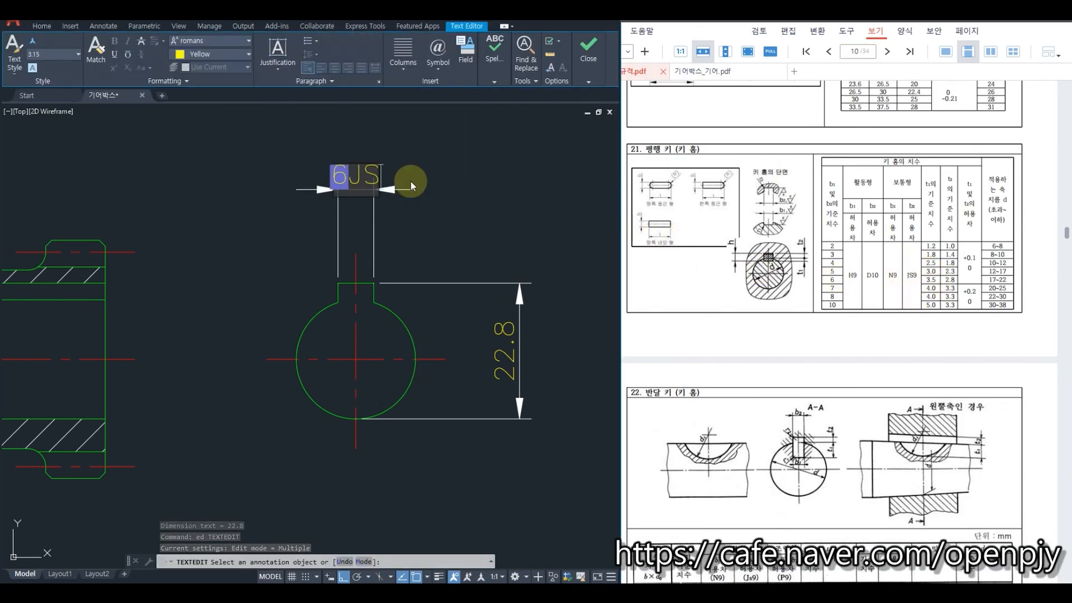
pyautogui.write('9')
pyautogui.click(410, 180)
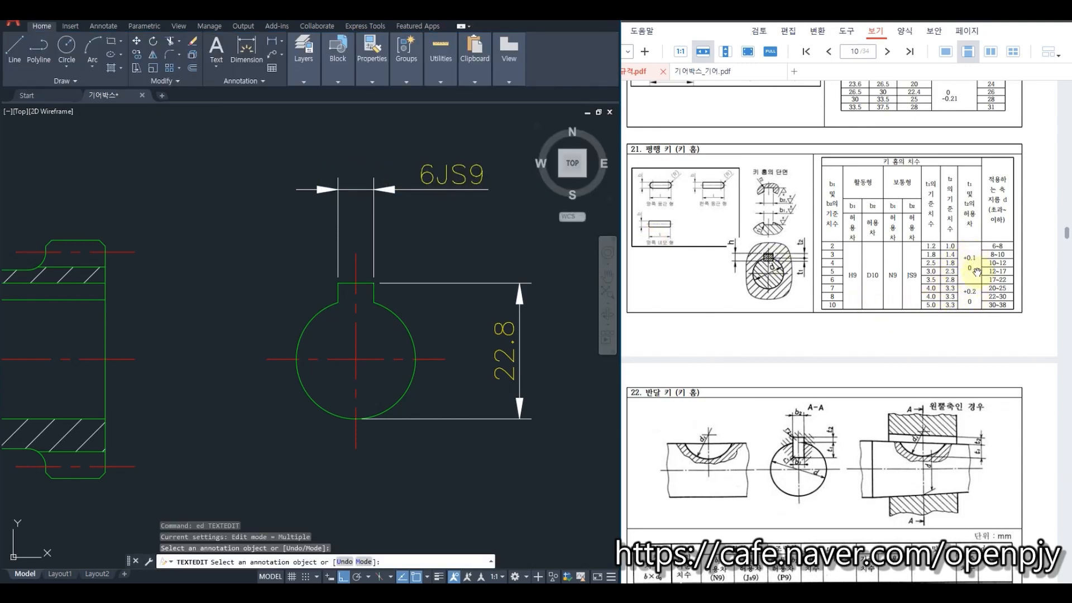
# - Add a stacked +0.1/0 tolerance to the 22.8 keyway height dimension, with text height 2.24 and red colour
pyautogui.click(503, 359)
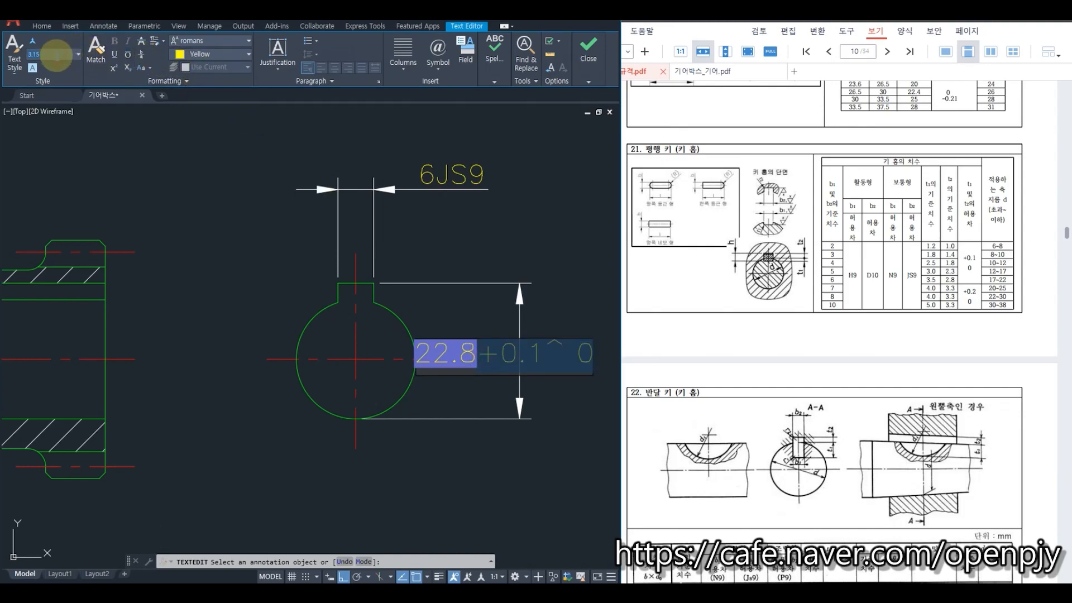
pyautogui.write('.24')
pyautogui.press('Return')
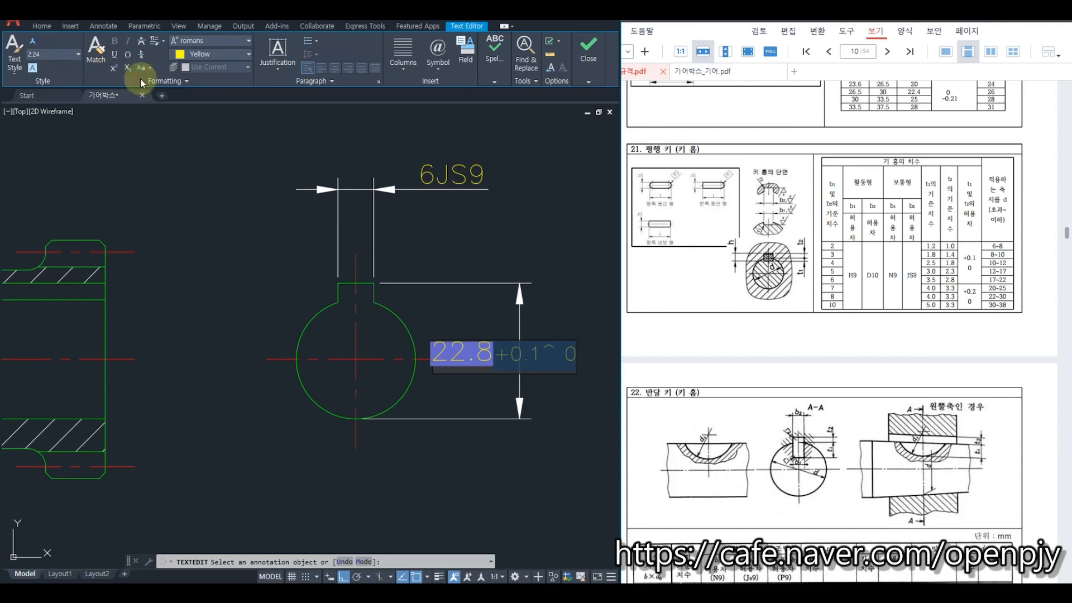
pyautogui.click(221, 56)
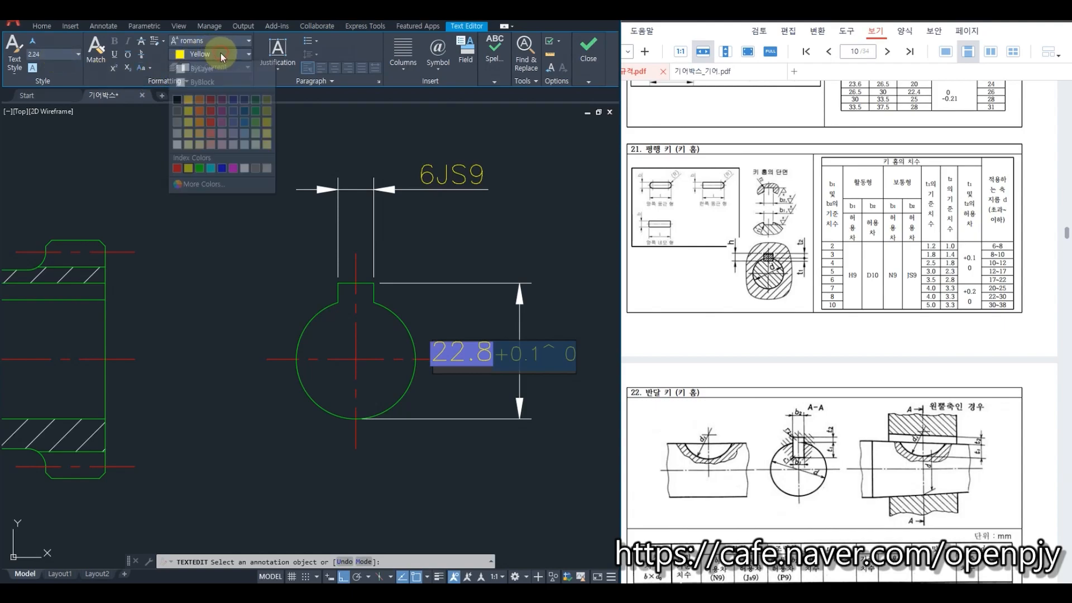
pyautogui.click(175, 169)
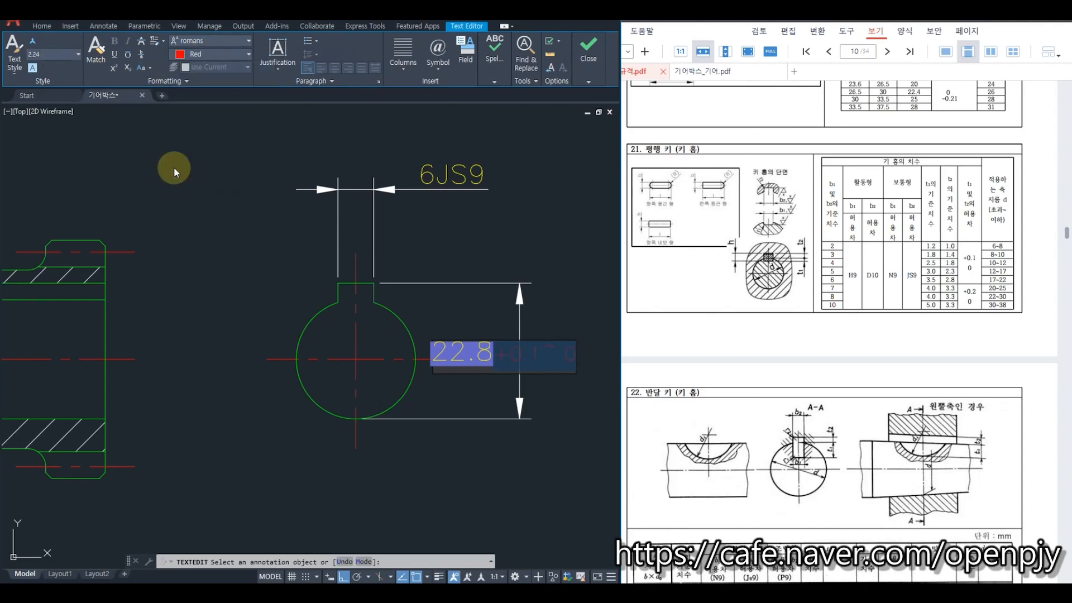
pyautogui.click(143, 59)
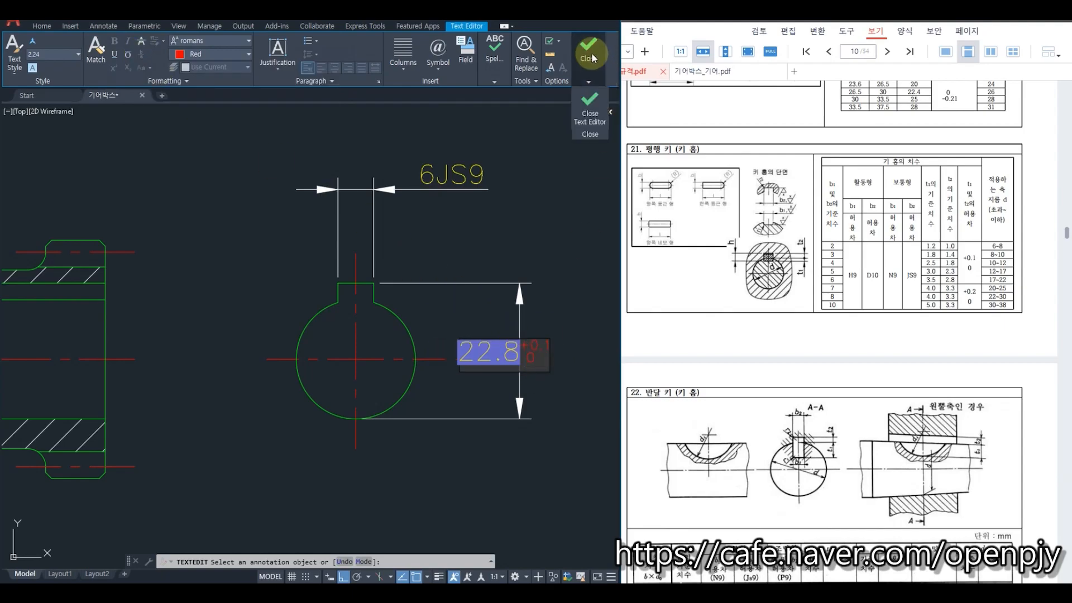
pyautogui.click(589, 106)
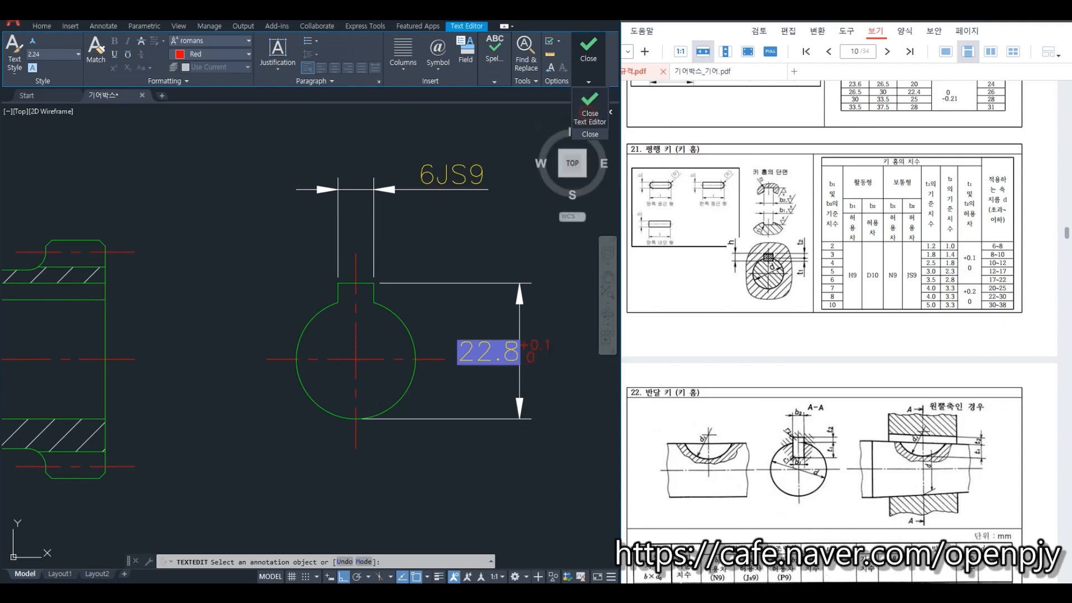
pyautogui.press('Escape')
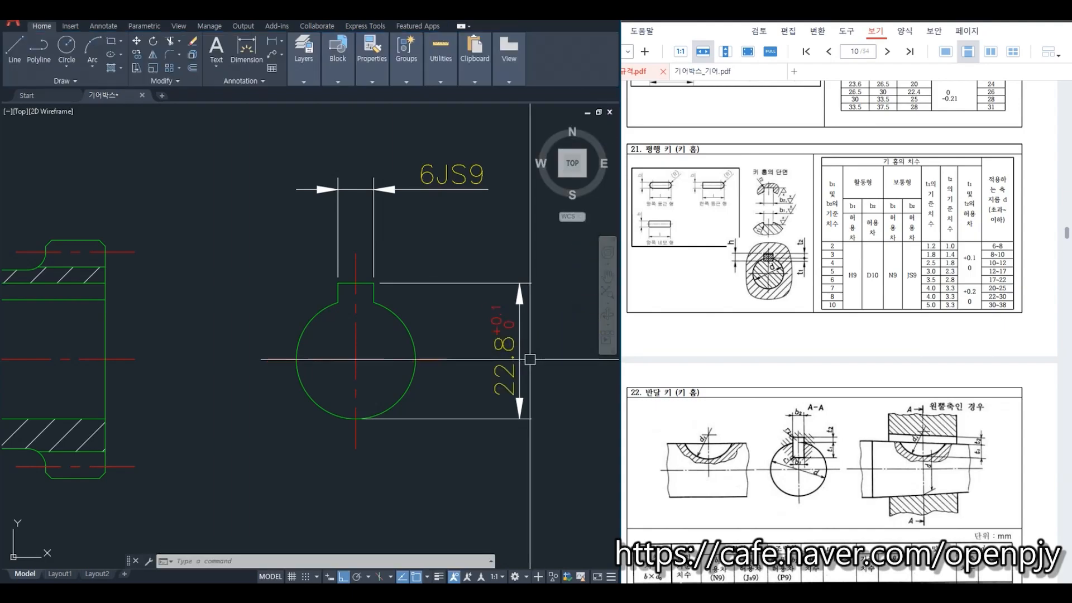
# - Bring up the 기어박스_기어.pdf reference and dimension the bore diameter beside the section's small gear
pyautogui.scroll(-4, 429, 234)
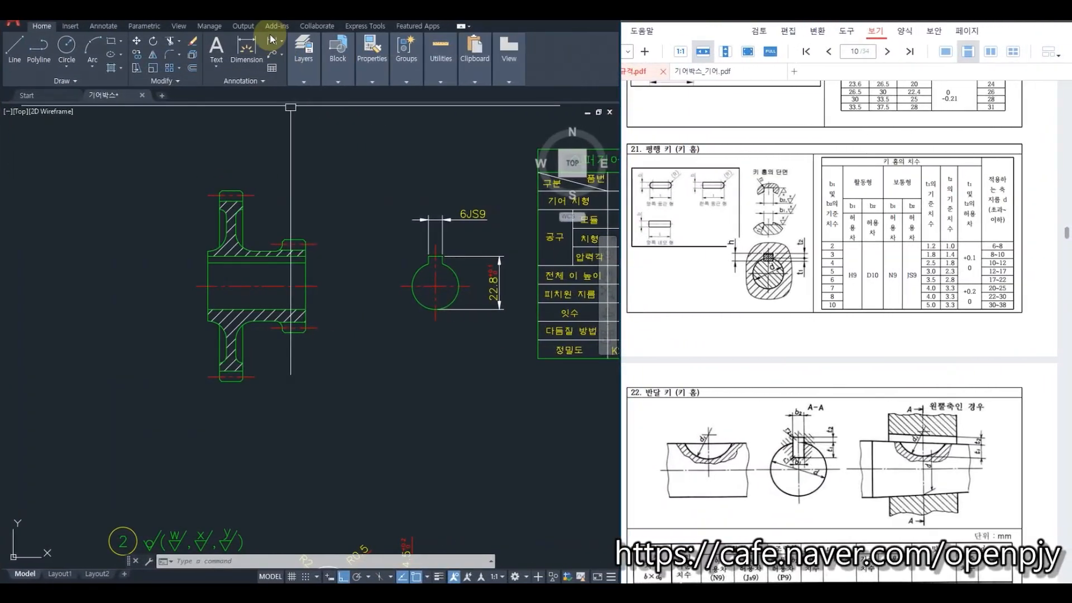
pyautogui.click(275, 50)
pyautogui.click(697, 74)
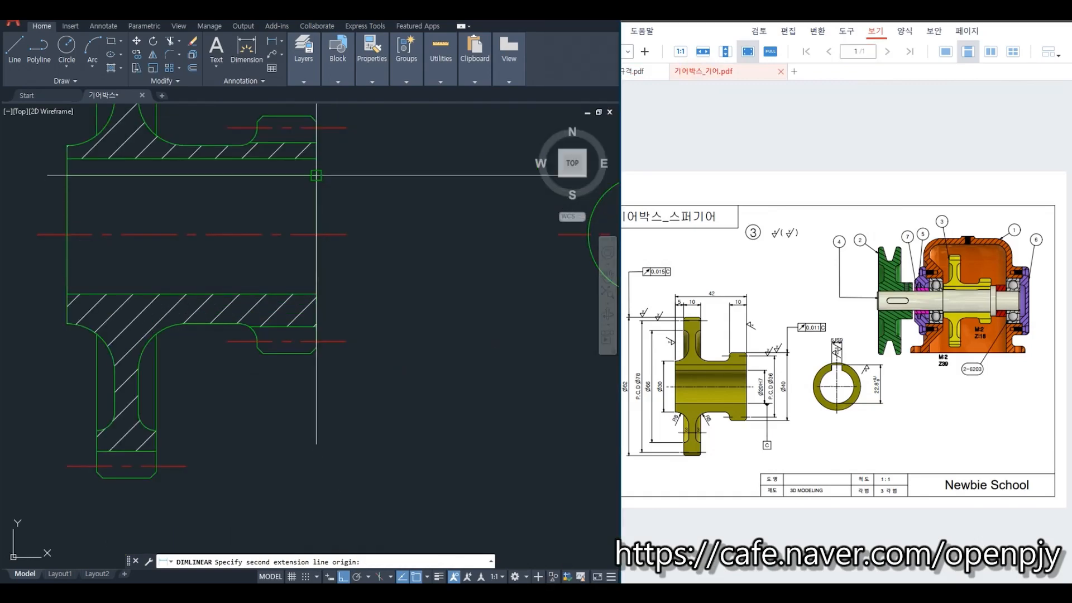
pyautogui.click(317, 294)
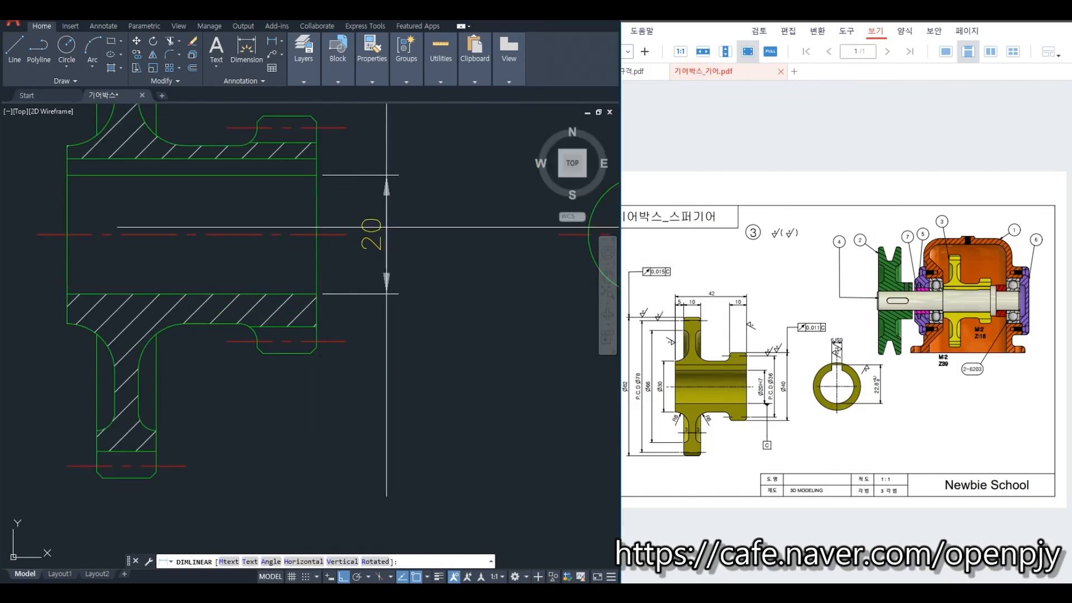
pyautogui.click(396, 237)
# - Dimension the small gear's pitch diameter and its outside diameter, stacked outward from the bore dimension
pyautogui.press('Return')
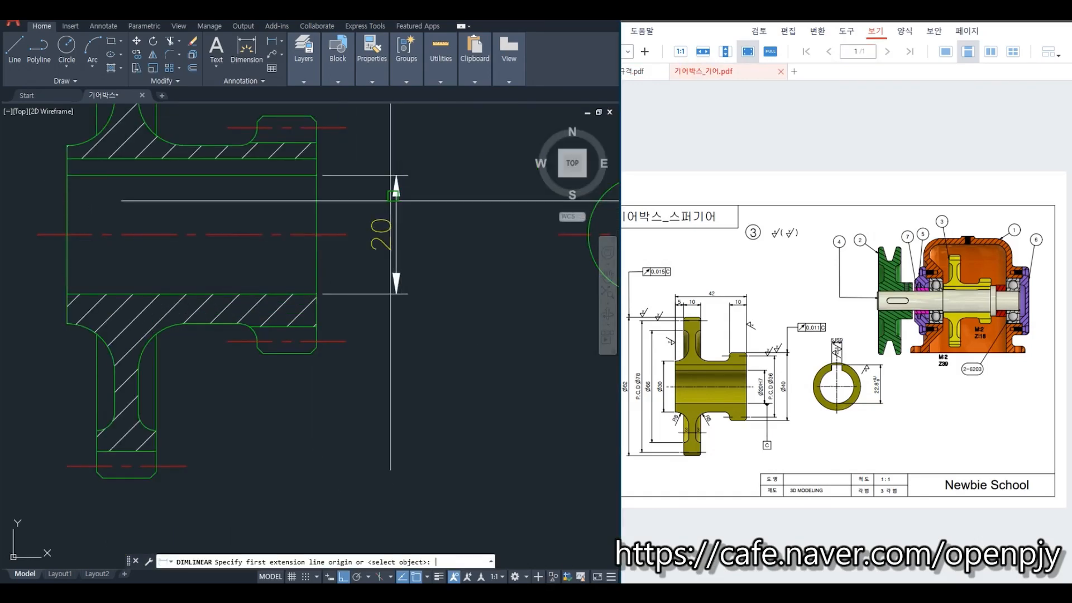
pyautogui.click(346, 128)
pyautogui.click(346, 341)
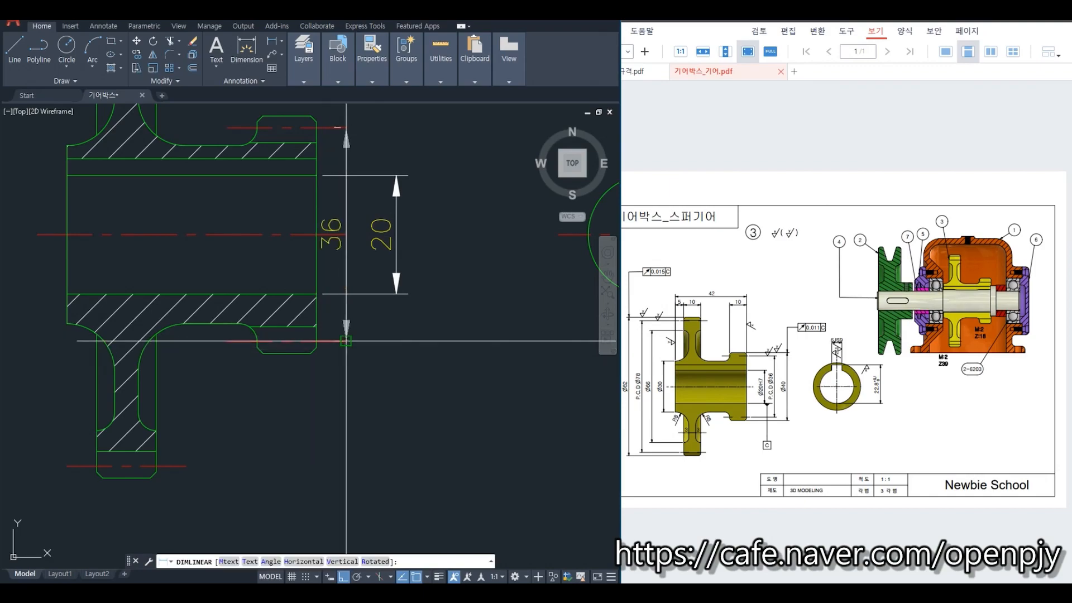
pyautogui.click(442, 344)
pyautogui.press('Return')
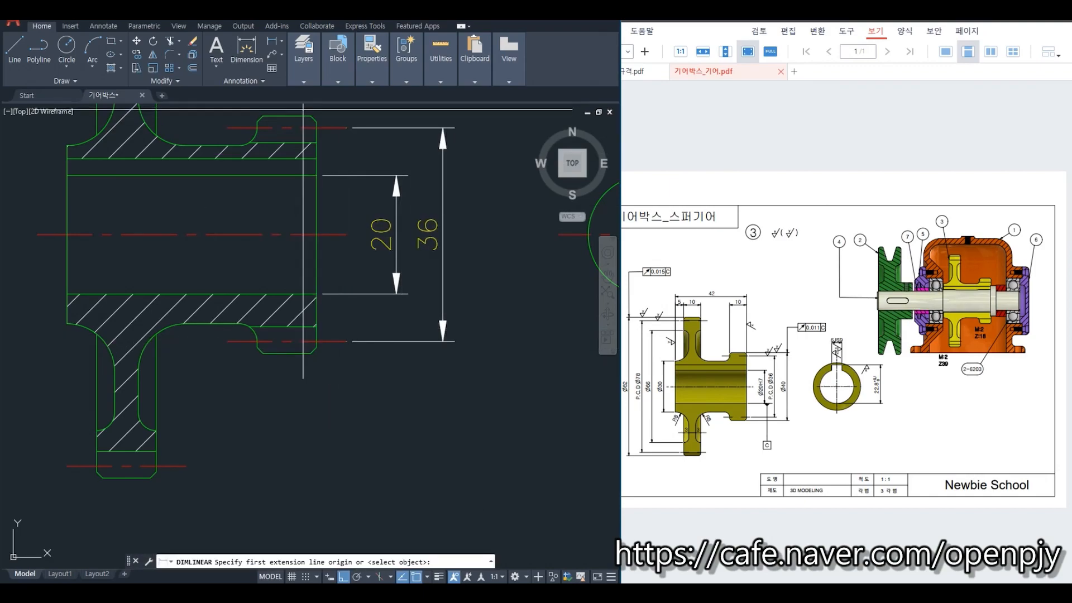
pyautogui.click(310, 116)
pyautogui.click(316, 353)
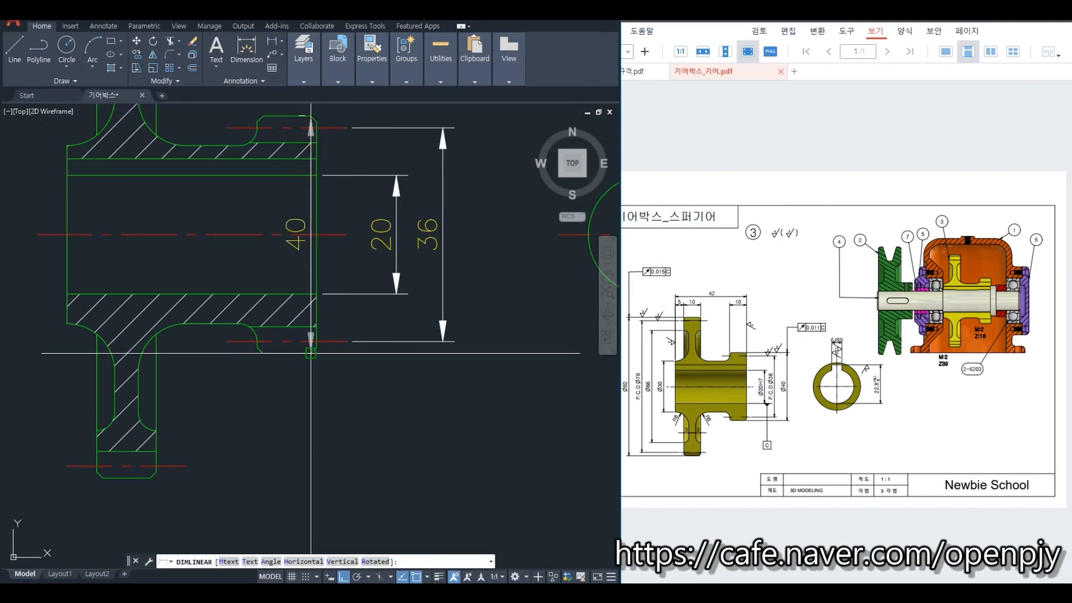
pyautogui.click(487, 394)
pyautogui.scroll(-3, 502, 393)
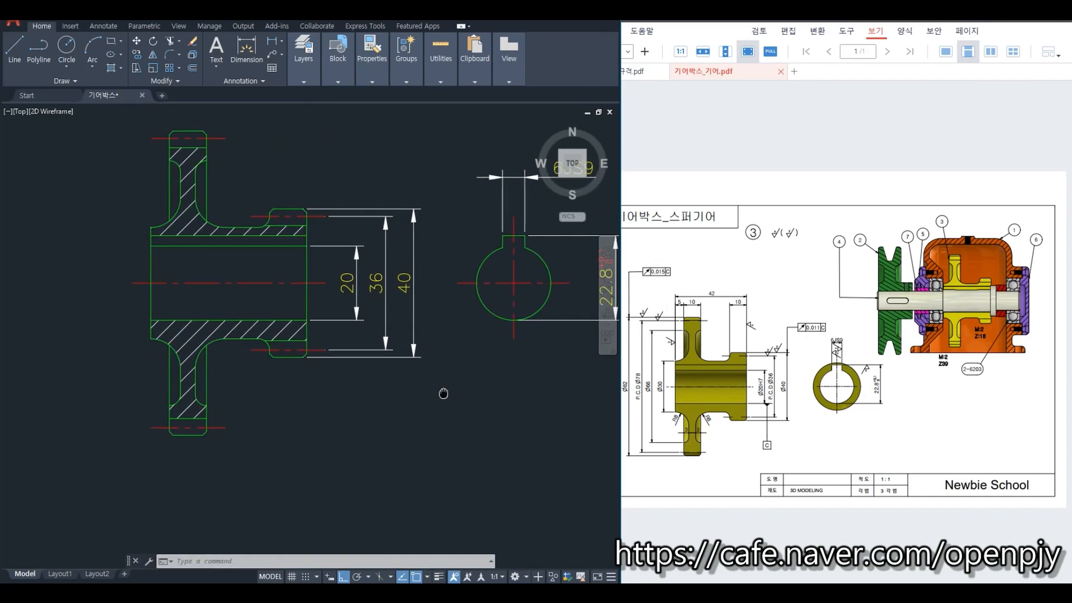
# - Dimension the hub's outside diameter and the large gear's inner rim diameter, stacked outward on the left of the section view
pyautogui.moveTo(442, 390); pyautogui.dragTo(497, 393, button='middle')
pyautogui.press('Return')
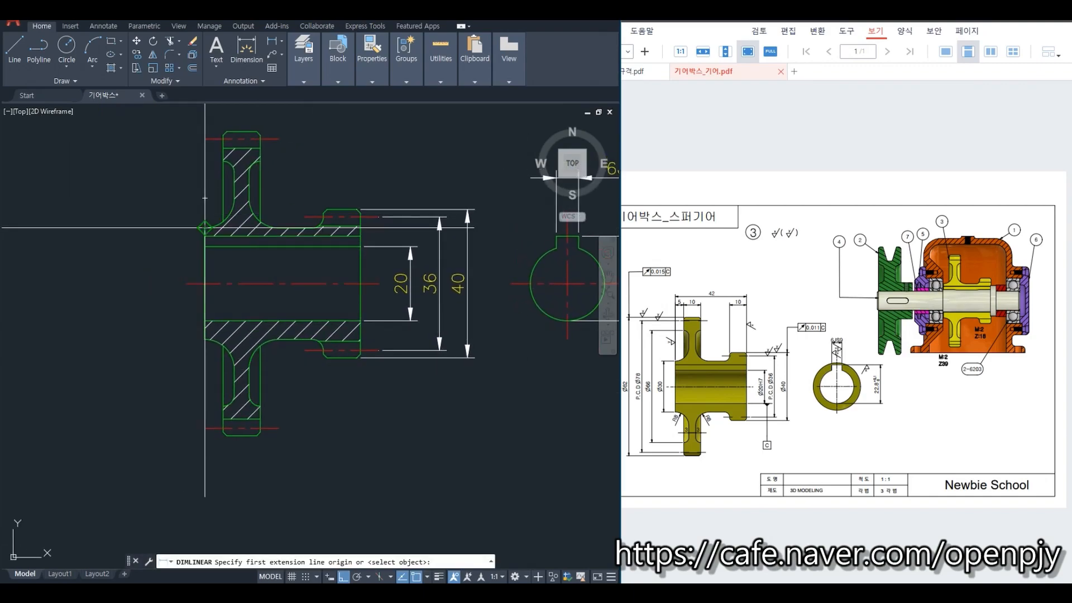
pyautogui.click(205, 227)
pyautogui.click(202, 340)
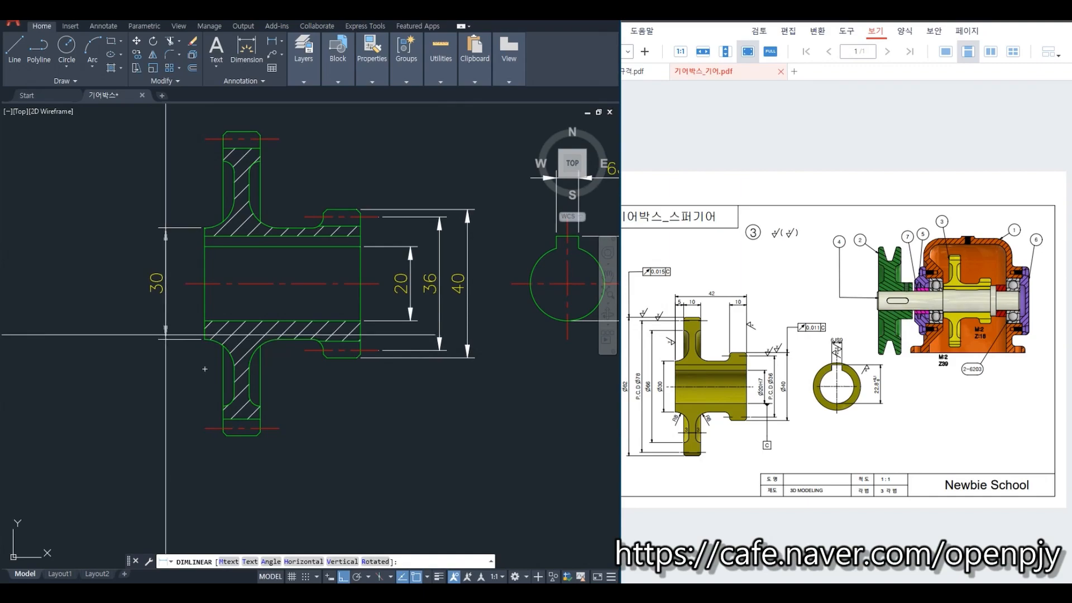
pyautogui.click(165, 276)
pyautogui.press('Return')
pyautogui.click(223, 171)
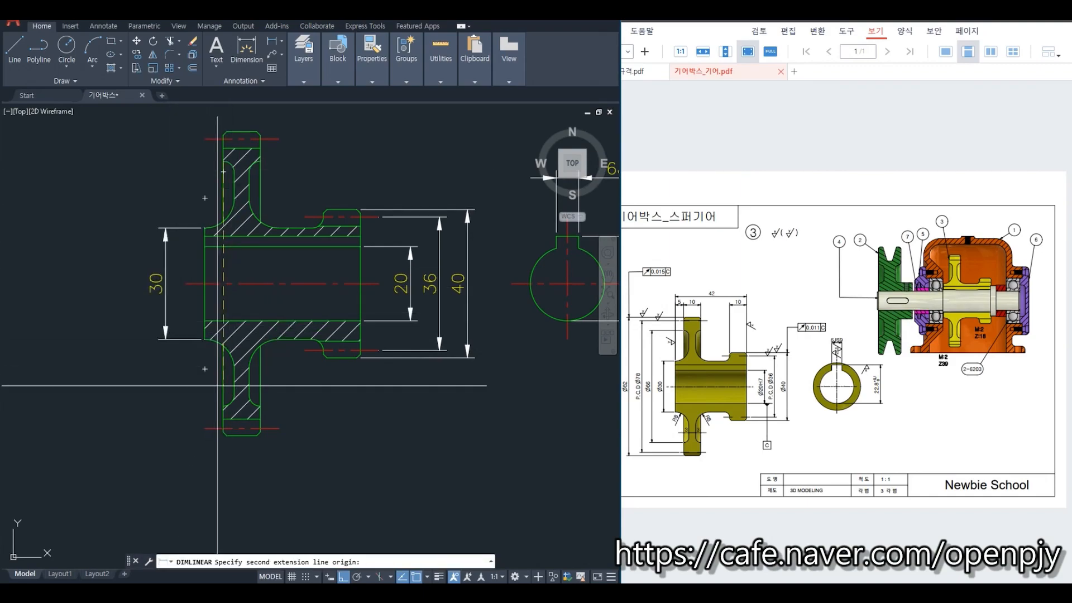
pyautogui.click(224, 405)
pyautogui.click(136, 340)
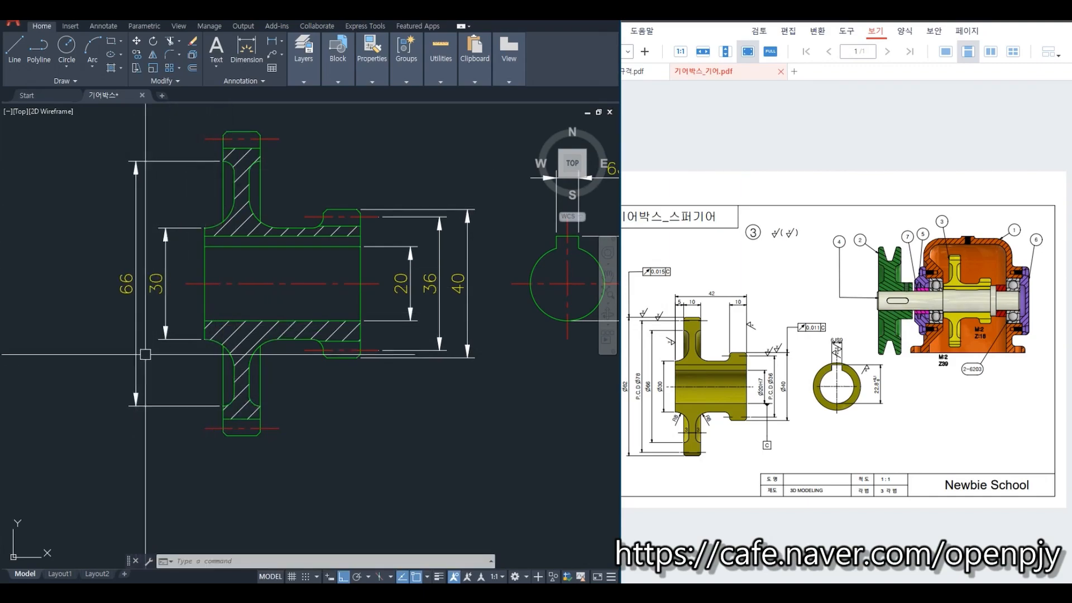
# - Dimension the large gear's pitch diameter and its outside diameter, stacked outward beyond the rim diameter dimension
pyautogui.press('Return')
pyautogui.click(206, 139)
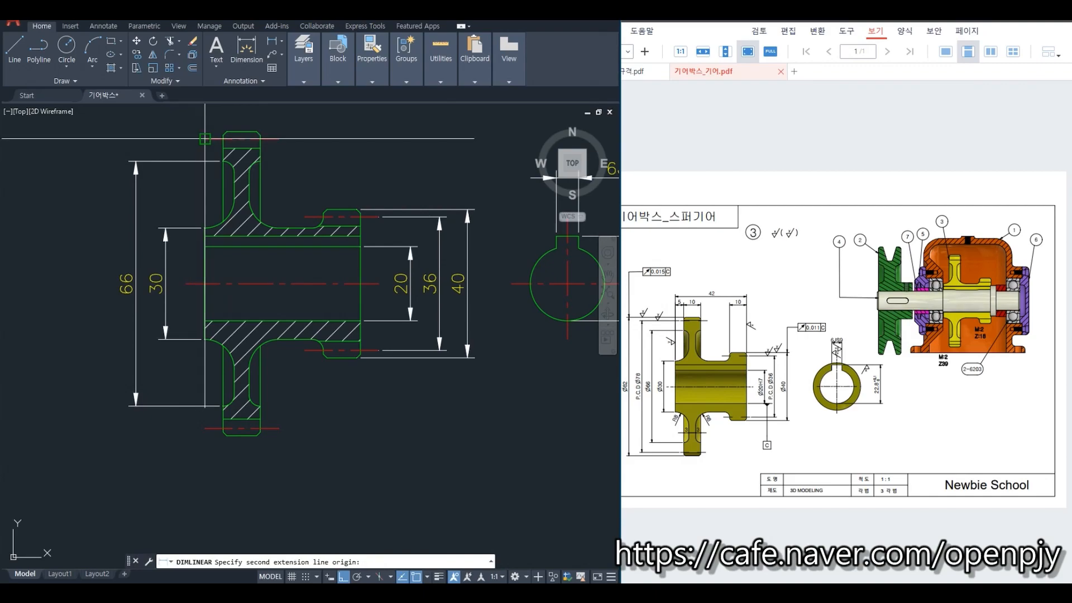
pyautogui.click(205, 428)
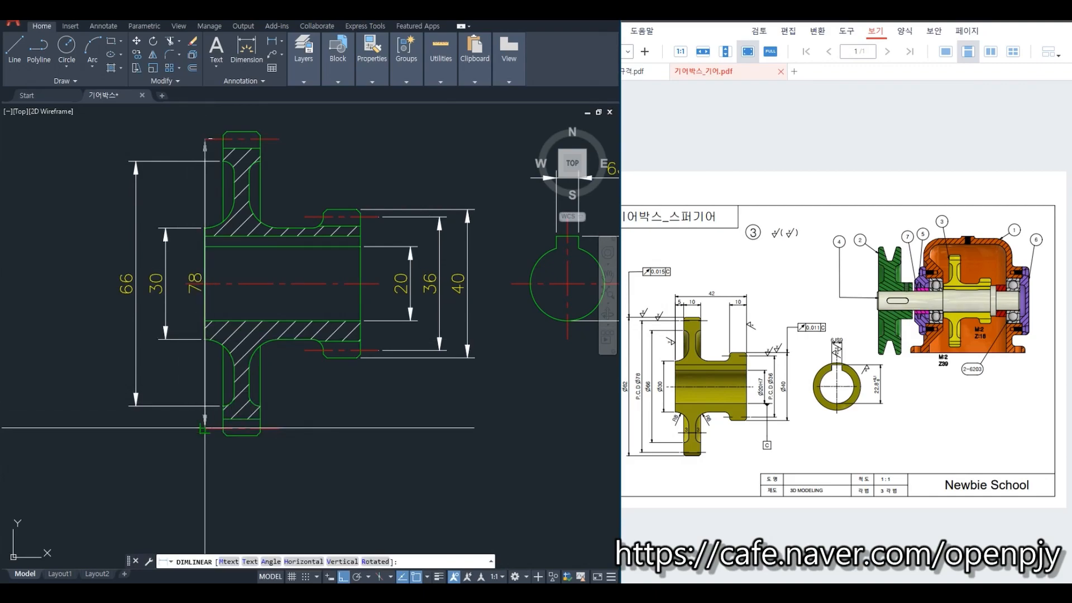
pyautogui.click(108, 437)
pyautogui.press('Return')
pyautogui.click(227, 435)
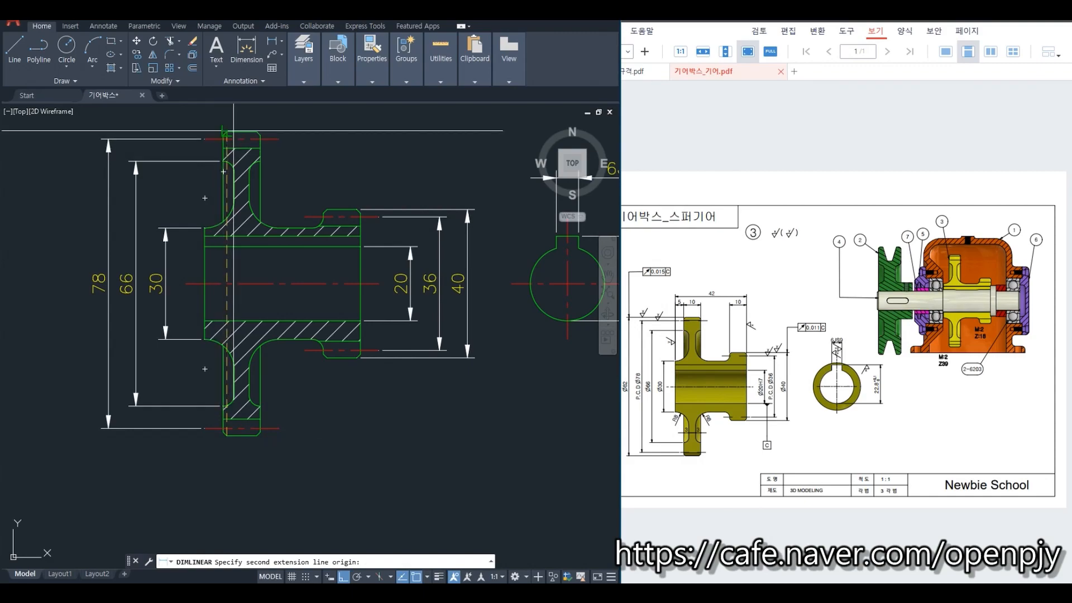
pyautogui.click(226, 132)
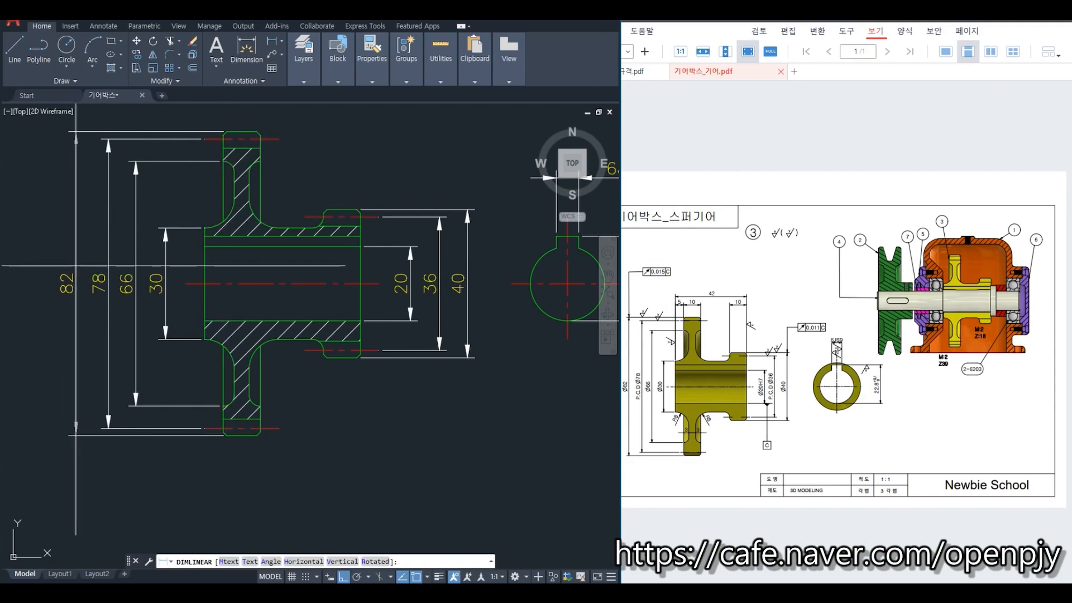
pyautogui.click(75, 265)
pyautogui.moveTo(340, 476); pyautogui.dragTo(364, 463, button='middle')
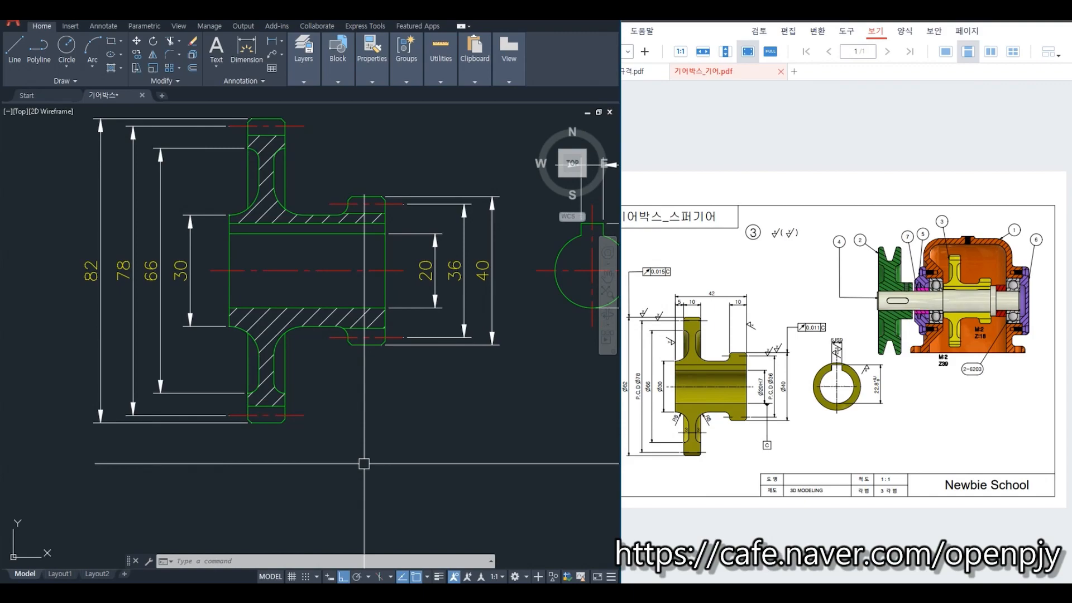
# - Prefix the diameter symbol to all the vertical dimensions on both sides of the gear section using DIMEDIT's New option
pyautogui.write('dimed')
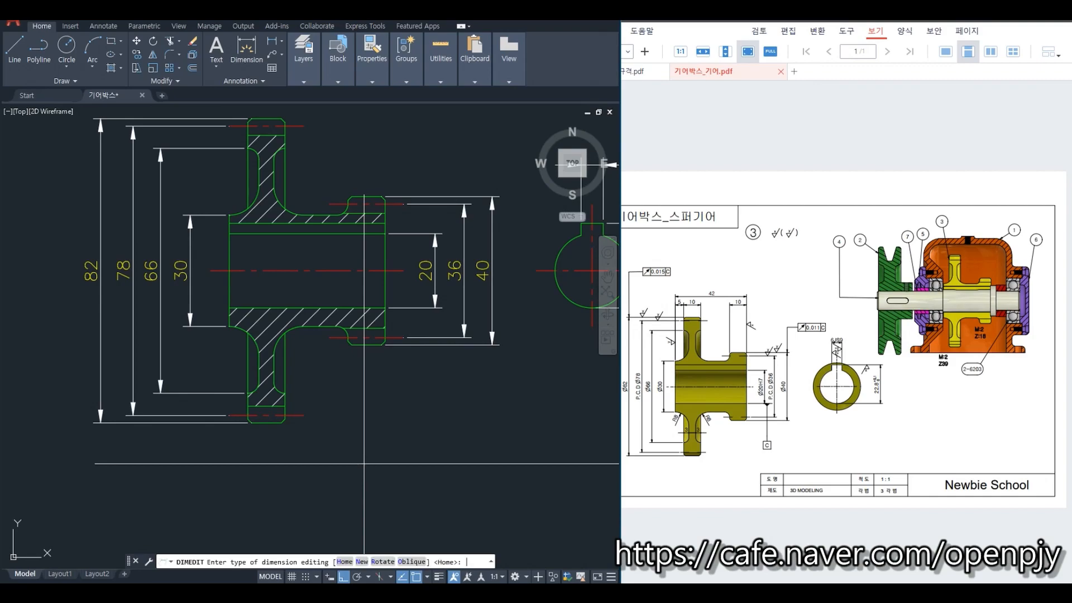
pyautogui.press('Return')
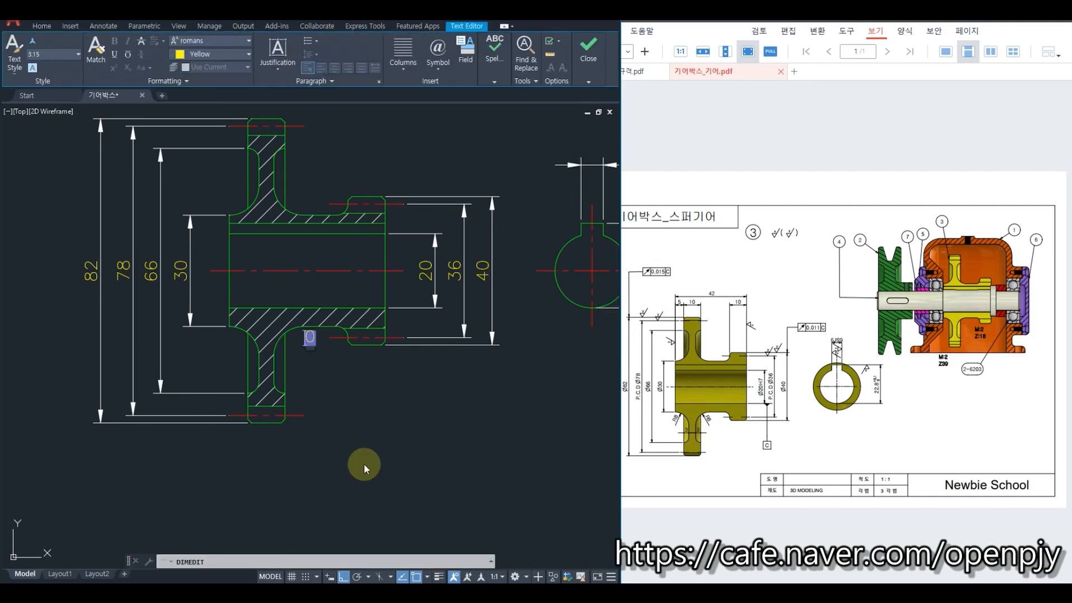
pyautogui.write('%%')
pyautogui.click(363, 463)
pyautogui.click(527, 300)
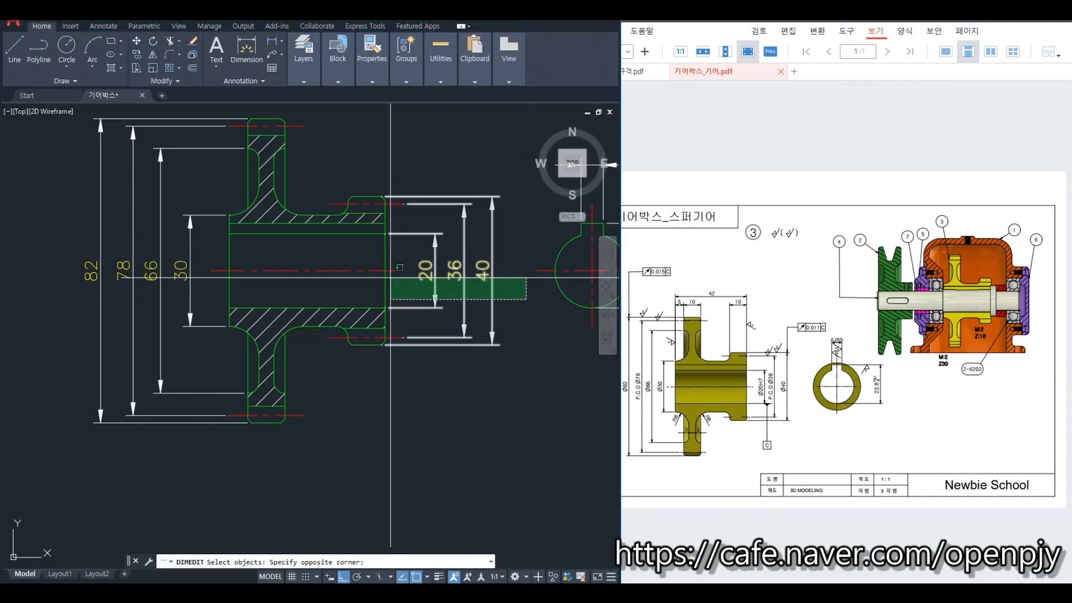
pyautogui.click(409, 296)
pyautogui.click(196, 294)
pyautogui.click(53, 291)
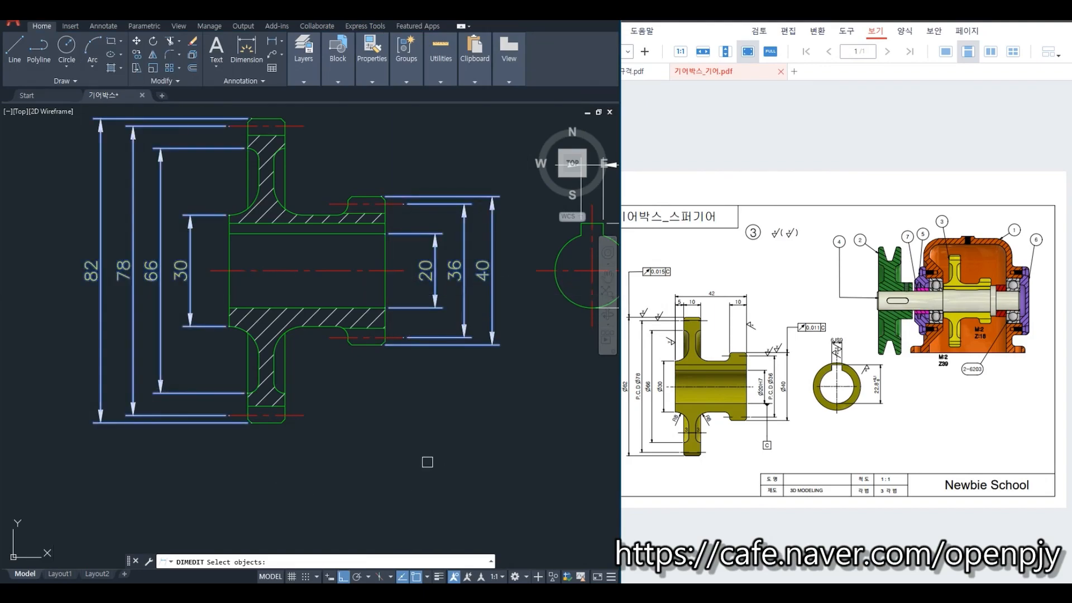
pyautogui.press('Return')
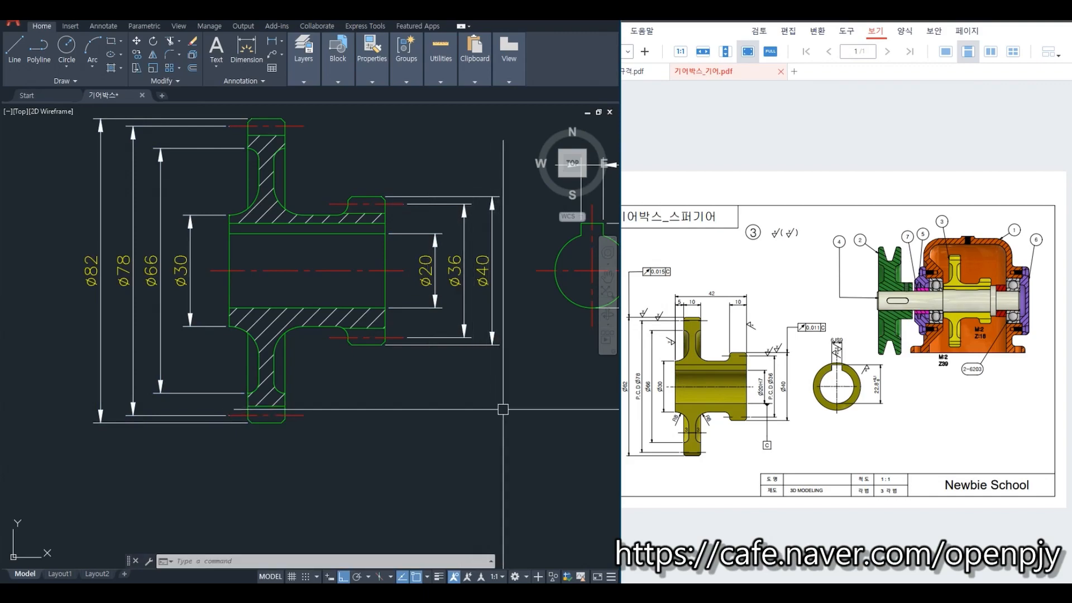
# - Explode the bore diameter dimension and delete its upper arrowhead and upper extension line
pyautogui.moveTo(502, 409); pyautogui.dragTo(380, 417, button='middle')
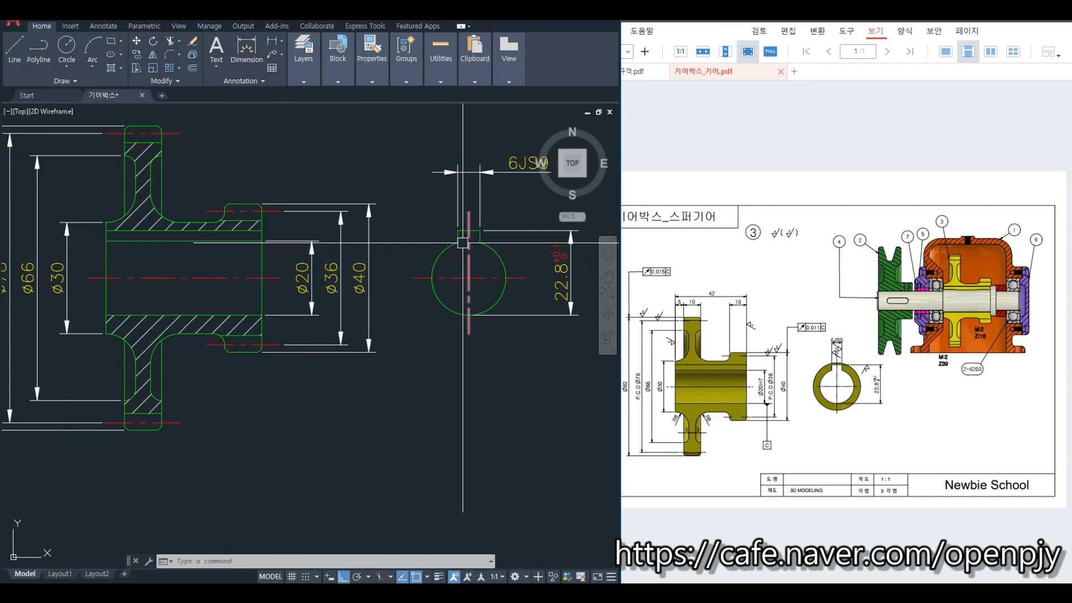
pyautogui.click(294, 240)
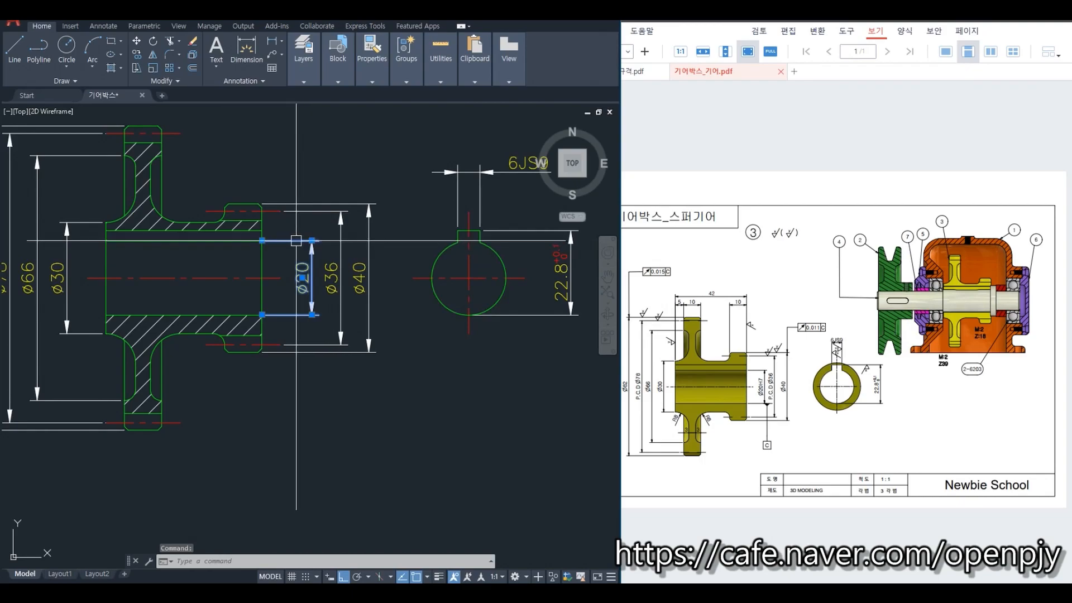
pyautogui.write('x')
pyautogui.press('Return')
pyautogui.scroll(5, 302, 239)
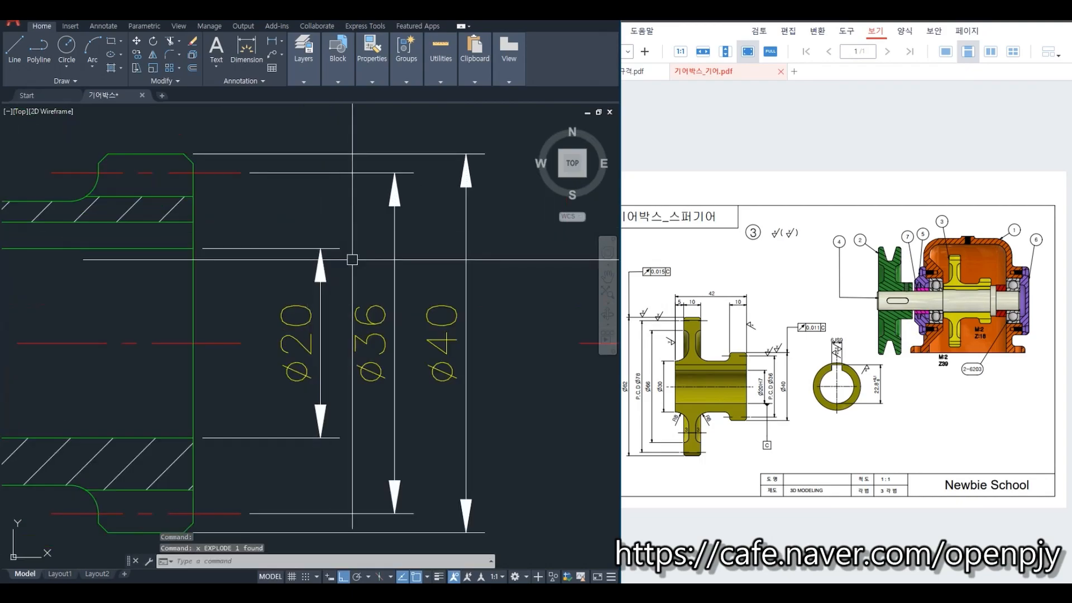
pyautogui.click(353, 255)
pyautogui.click(305, 235)
pyautogui.press('Delete')
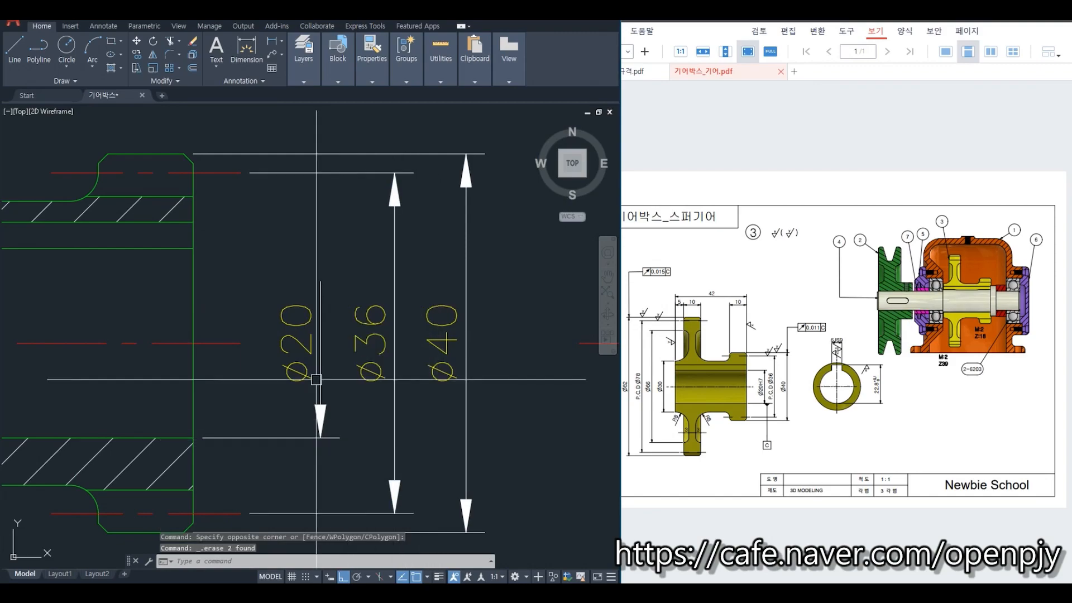
# - Append the fit H7 to the bore diameter text
pyautogui.write('ed')
pyautogui.press('Return')
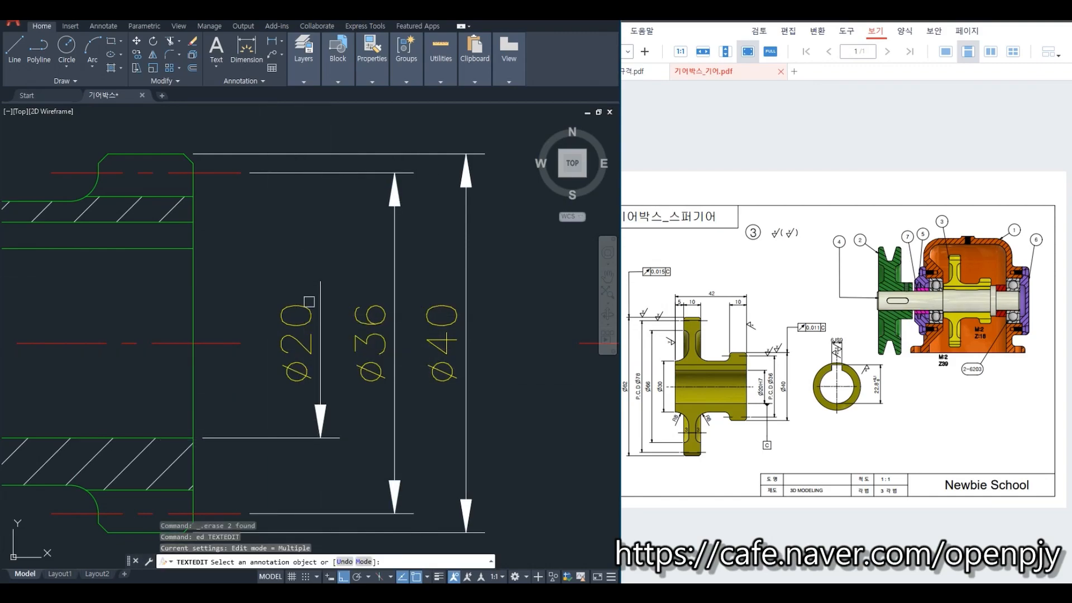
pyautogui.click(337, 312)
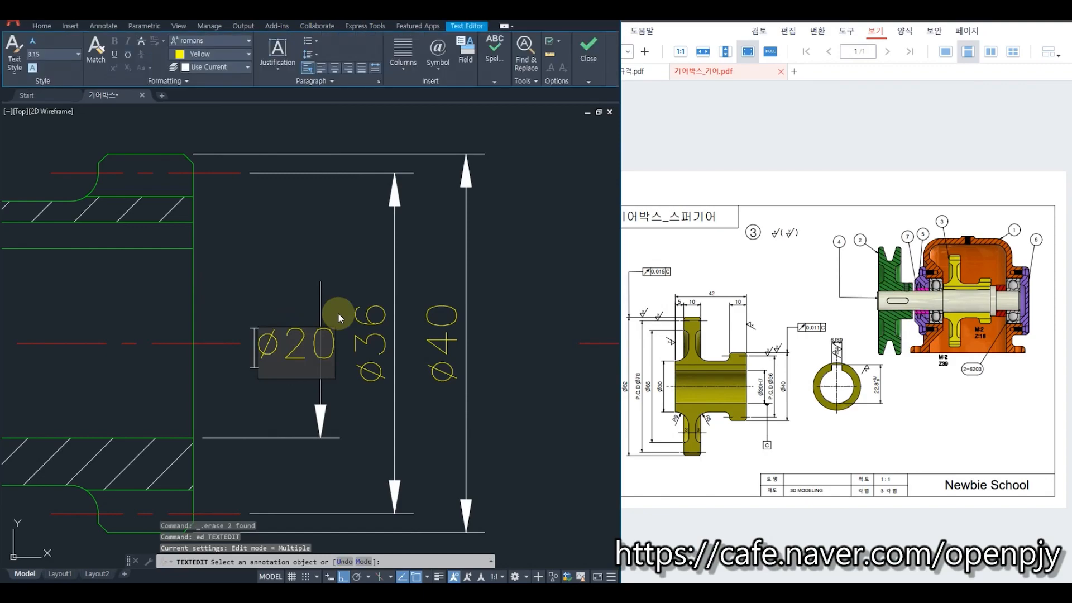
pyautogui.write('H7')
pyautogui.click(337, 313)
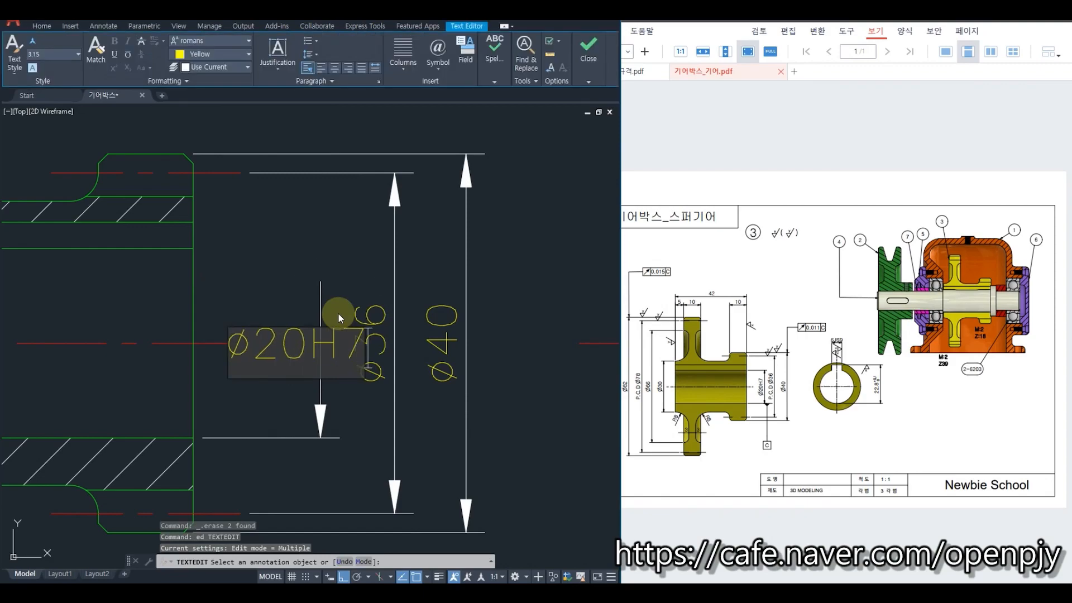
pyautogui.press('Escape')
# - Shift the bore diameter text slightly upward and stretch the upper end of its dimension line up beyond the text
pyautogui.write('m')
pyautogui.press('Return')
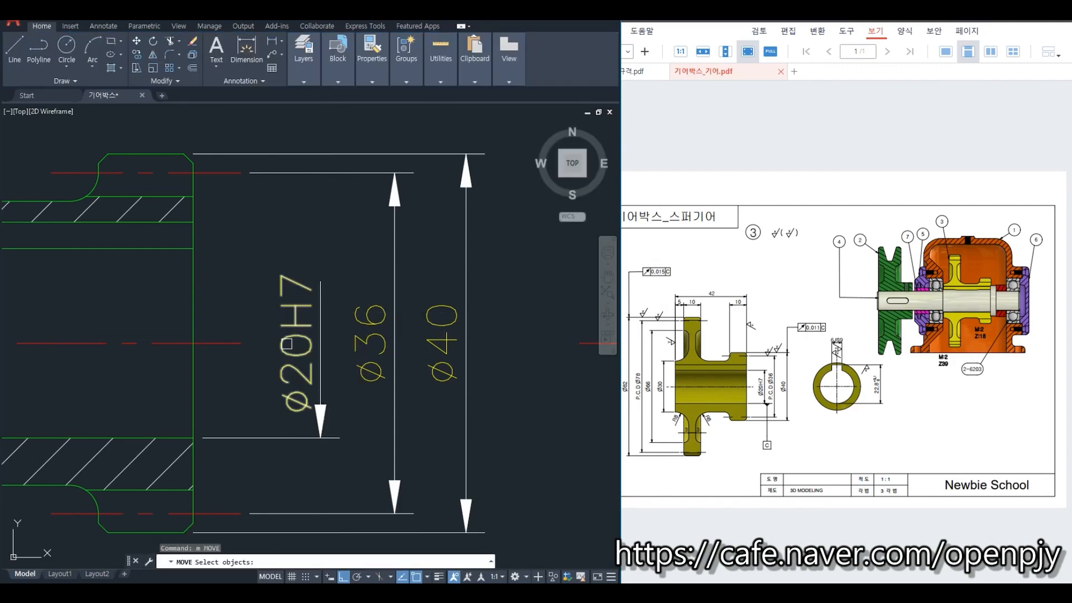
pyautogui.click(281, 340)
pyautogui.press('Return')
pyautogui.click(236, 409)
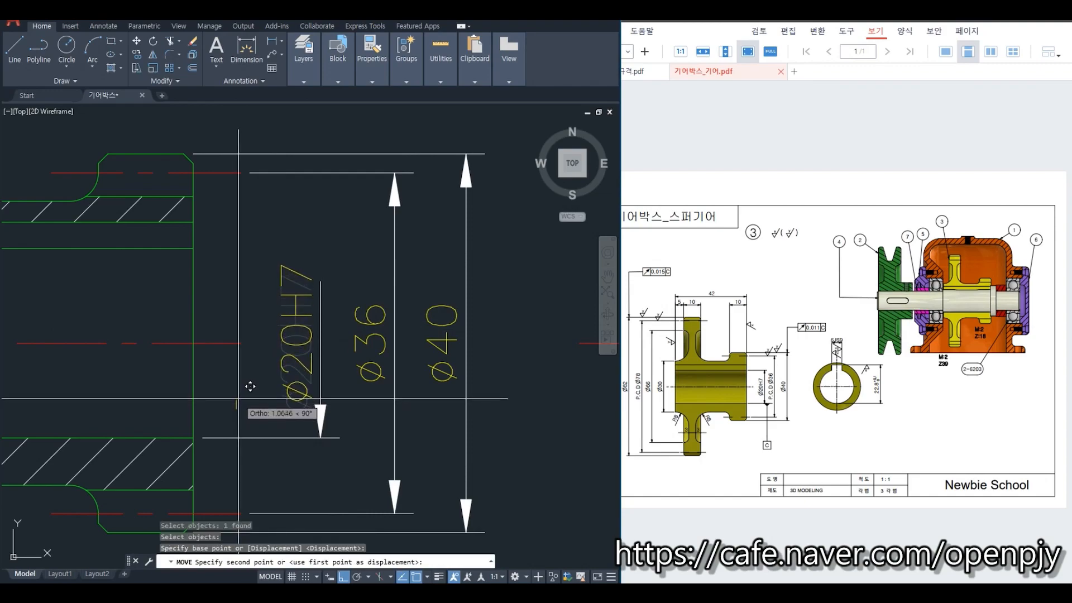
pyautogui.click(237, 398)
pyautogui.click(322, 283)
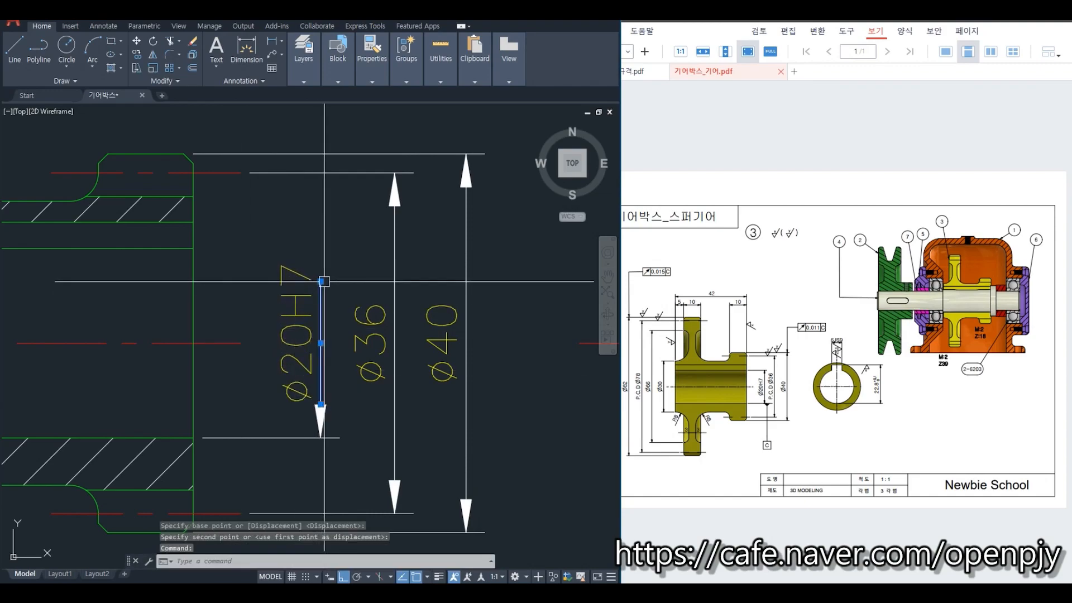
pyautogui.click(322, 281)
pyautogui.click(321, 257)
pyautogui.press('Escape')
pyautogui.press('Escape')
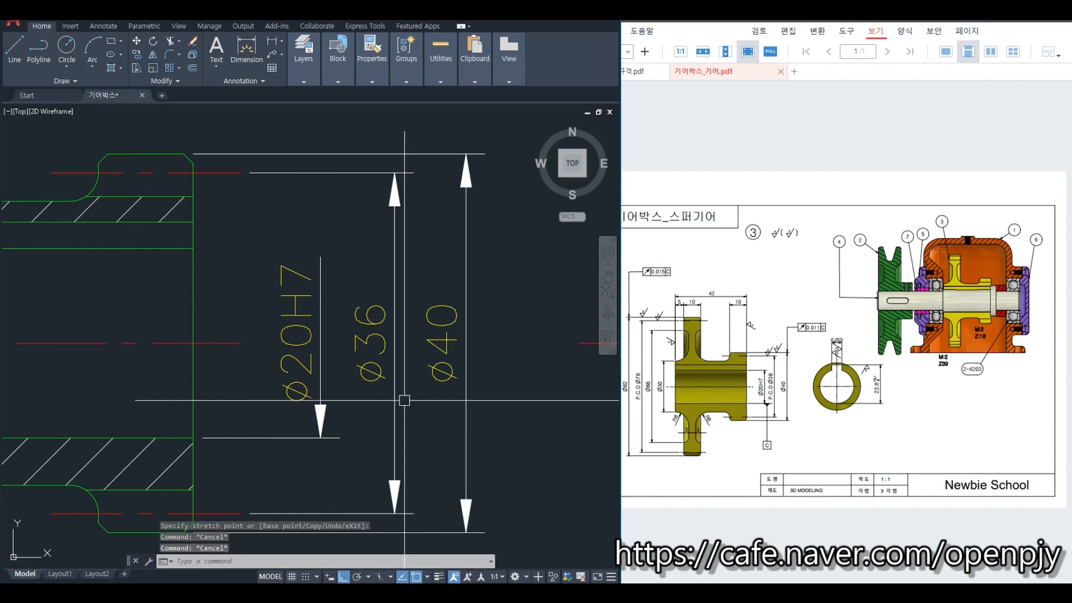
# - Prefix P.C.D to the small gear's pitch diameter dimension text
pyautogui.write('ed')
pyautogui.press('Return')
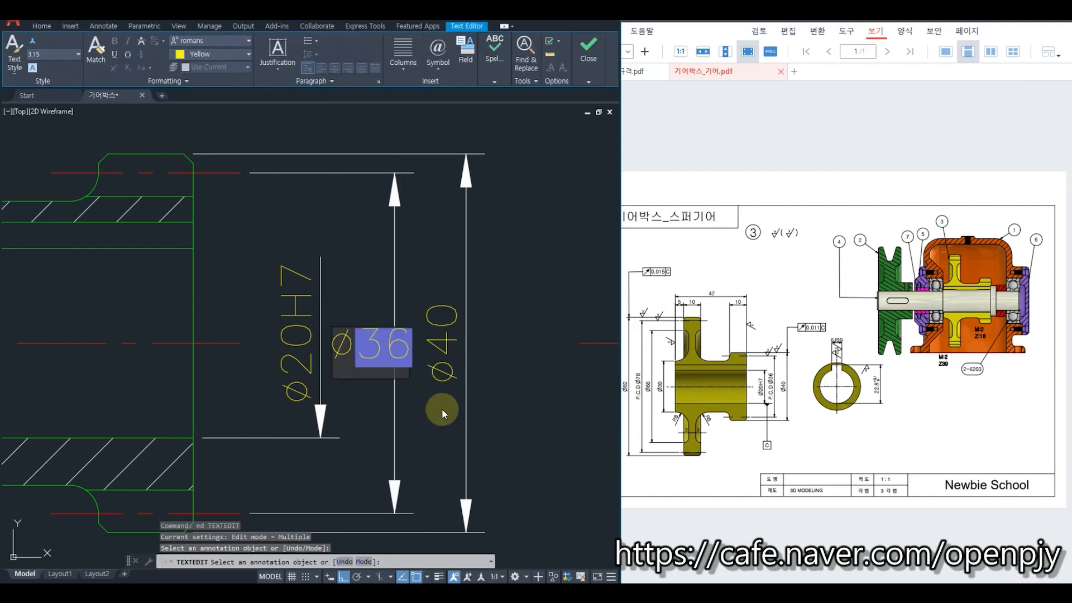
pyautogui.write('P.')
pyautogui.write('C.D')
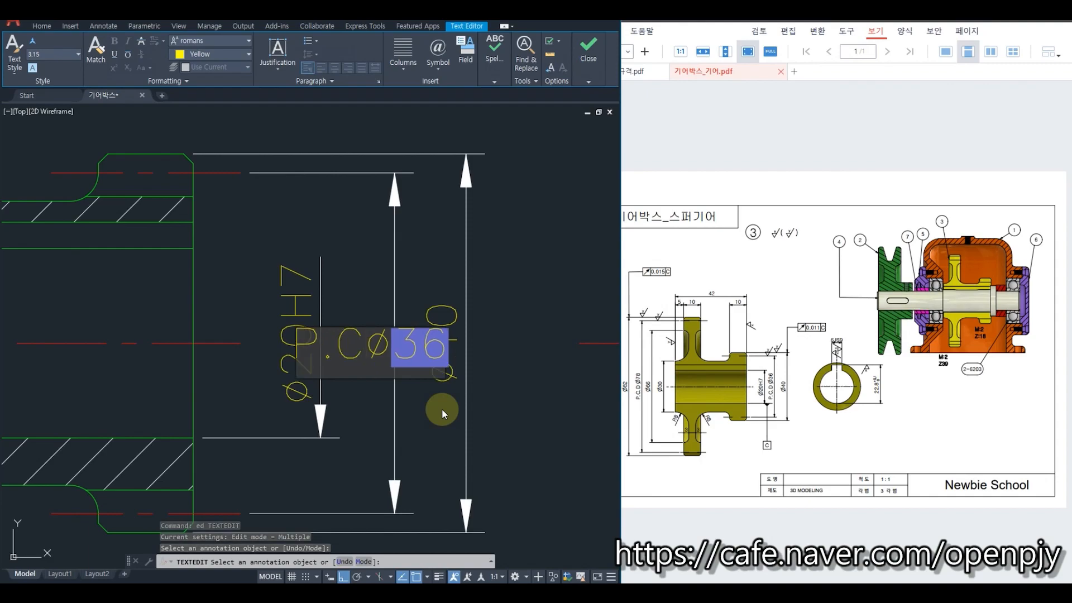
pyautogui.click(440, 409)
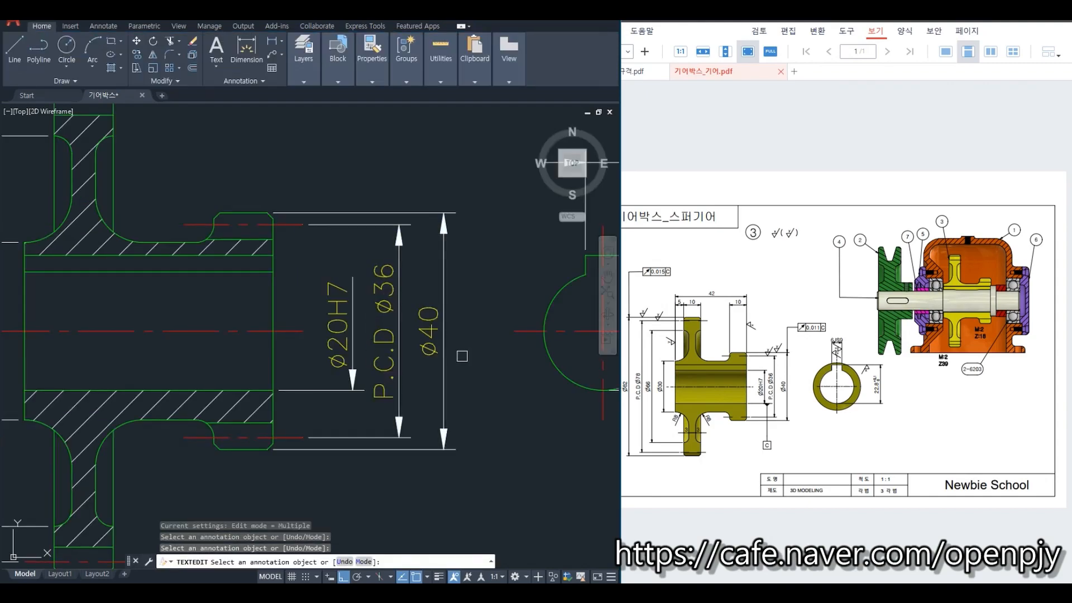
pyautogui.press('Escape')
# - Prefix P.C.D to the large gear's pitch diameter dimension text
pyautogui.scroll(-4, 237, 390)
pyautogui.scroll(3, 237, 391)
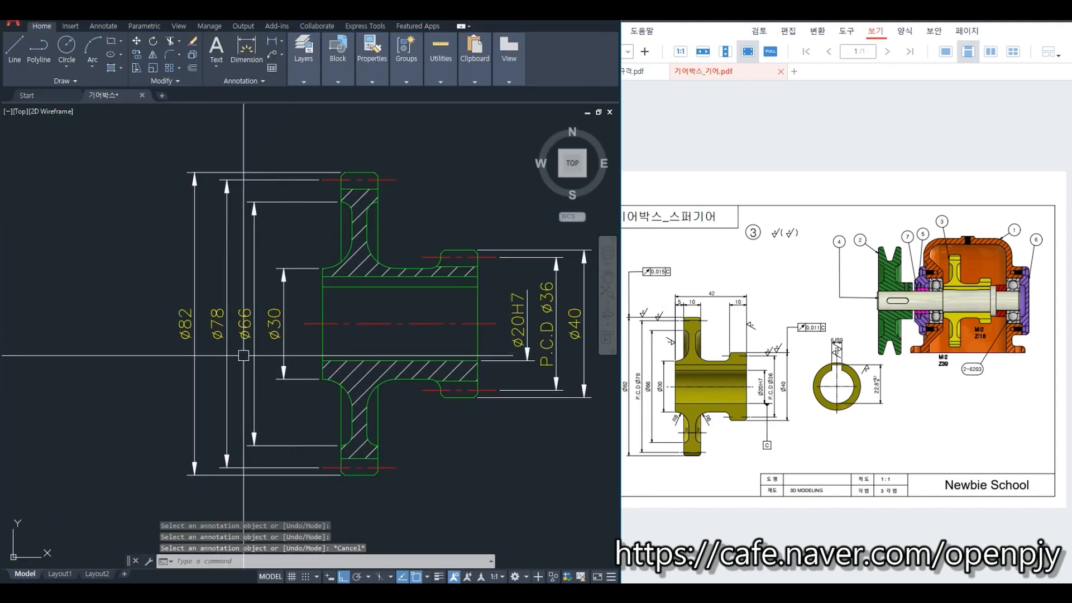
pyautogui.write('ed')
pyautogui.press('Return')
pyautogui.click(223, 335)
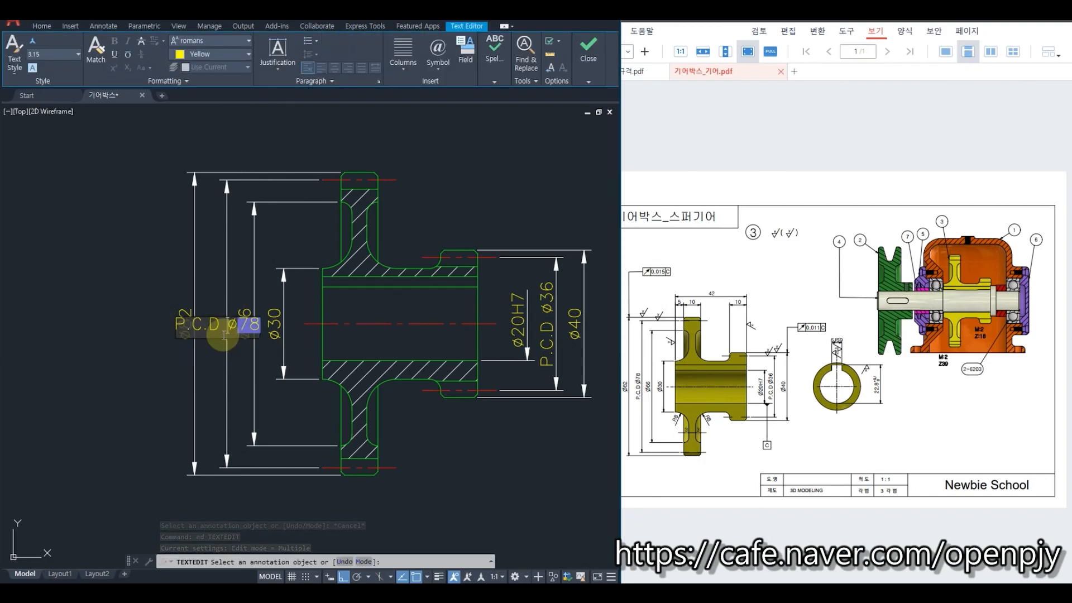
pyautogui.click(225, 351)
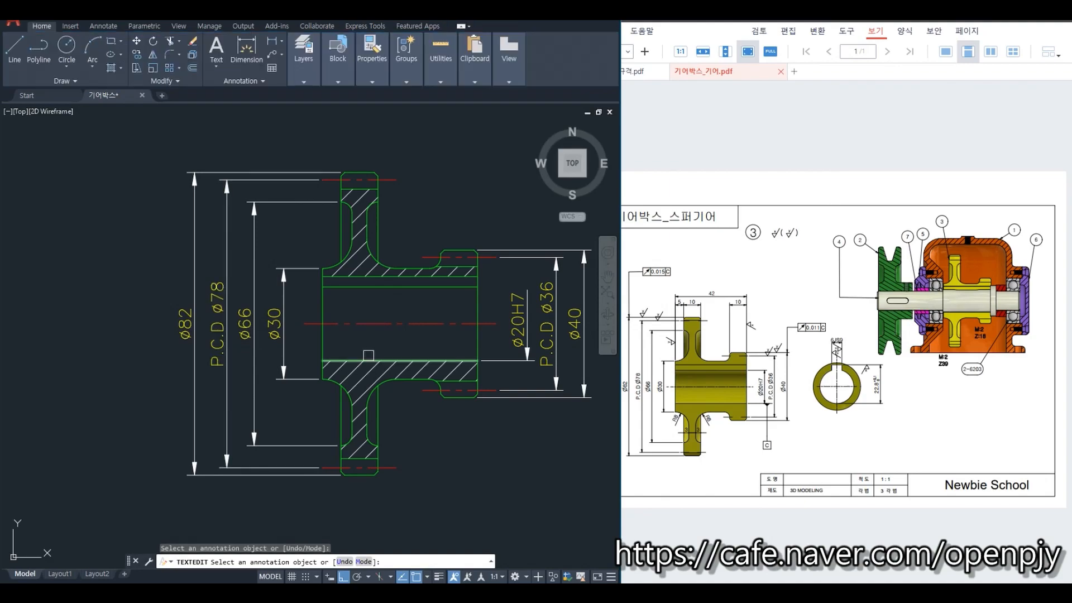
pyautogui.press('Escape')
# - Dimension the horizontal offset between the hub's end face and the large gear's near face, placing the dimension below the section view
pyautogui.moveTo(571, 489); pyautogui.dragTo(459, 460, button='middle')
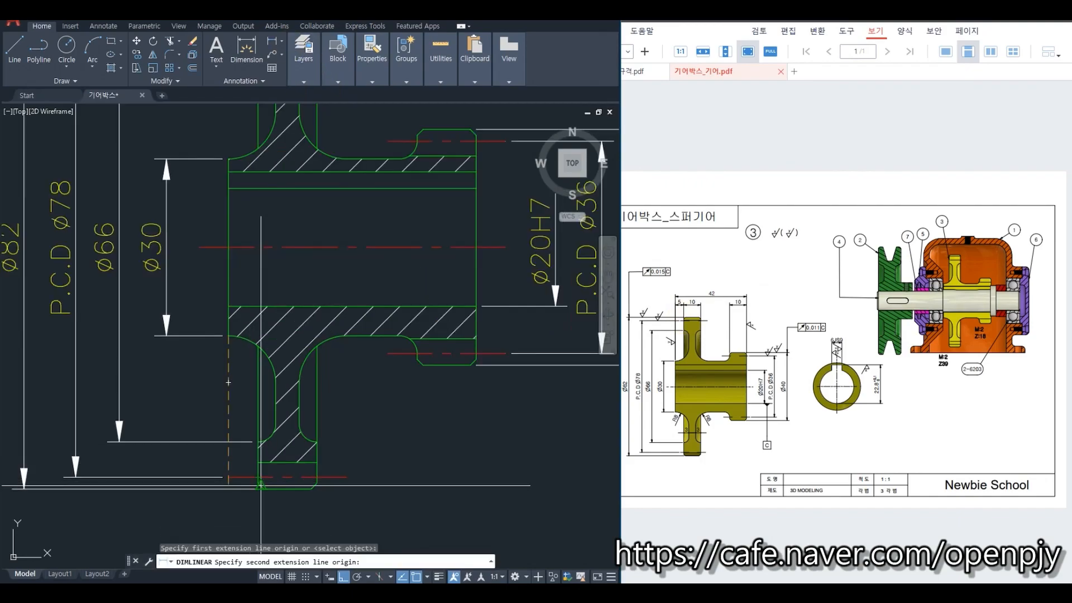
pyautogui.click(261, 486)
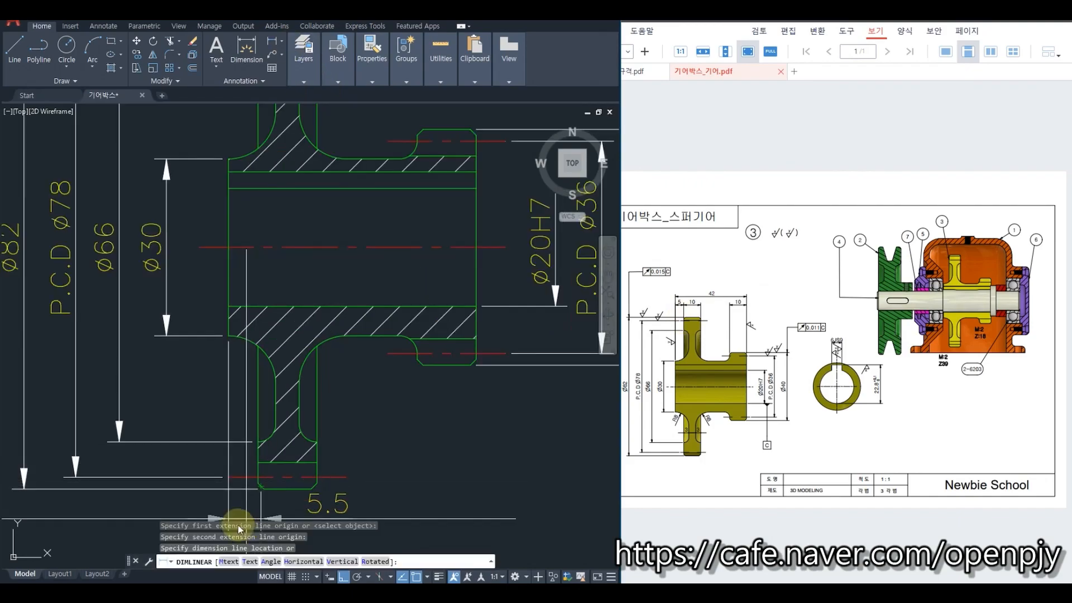
pyautogui.moveTo(235, 513); pyautogui.dragTo(291, 401, button='middle')
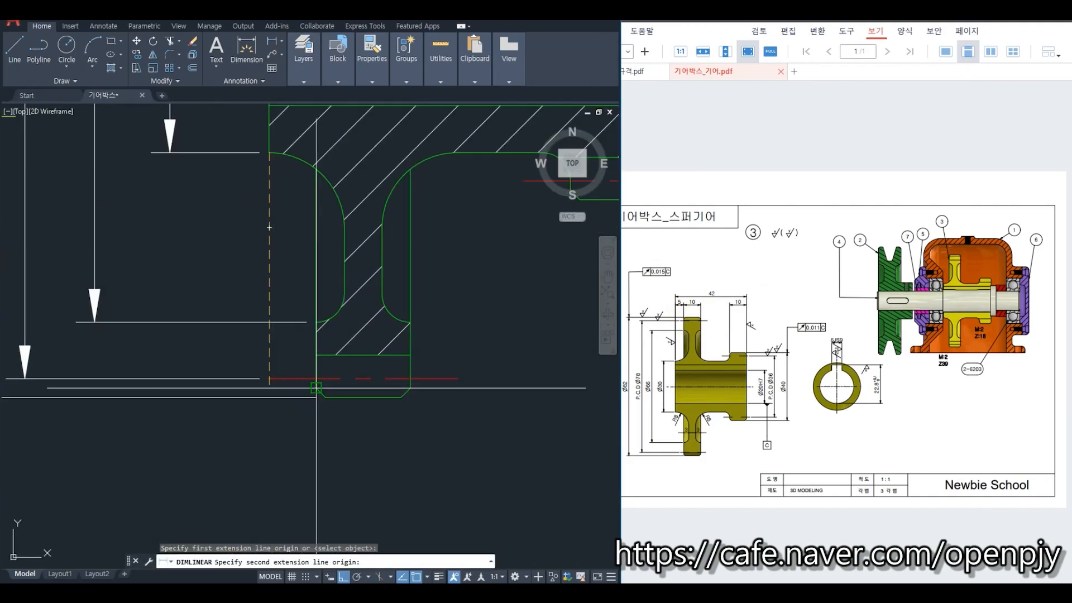
pyautogui.click(316, 387)
pyautogui.scroll(-1, 283, 486)
pyautogui.moveTo(284, 485); pyautogui.dragTo(293, 407, button='middle')
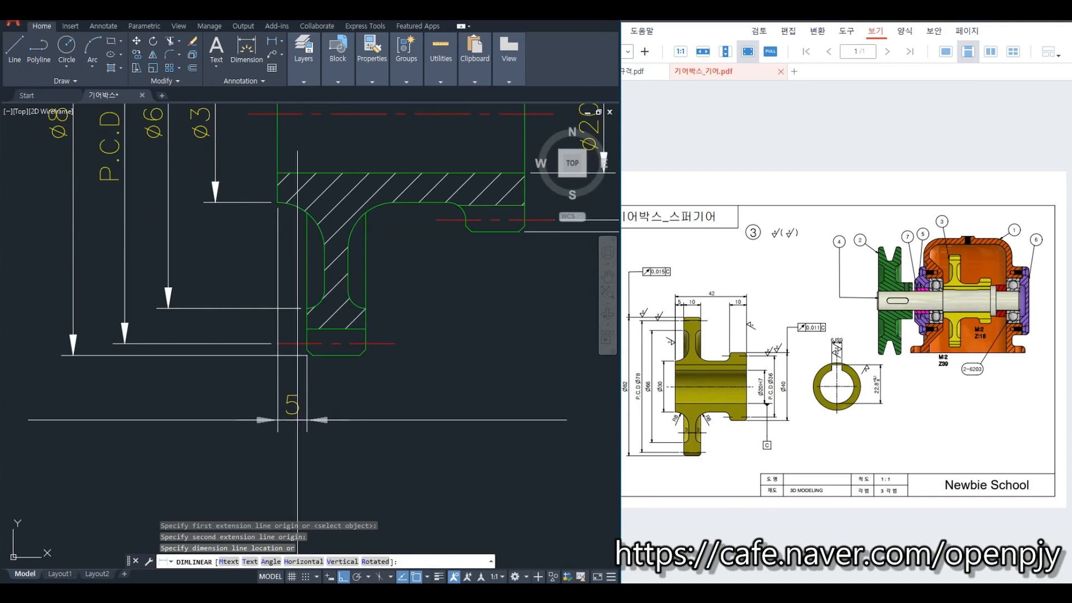
pyautogui.click(297, 420)
# - Dimension the large gear's face width below the section view, in line with the hub offset dimension
pyautogui.press('Return')
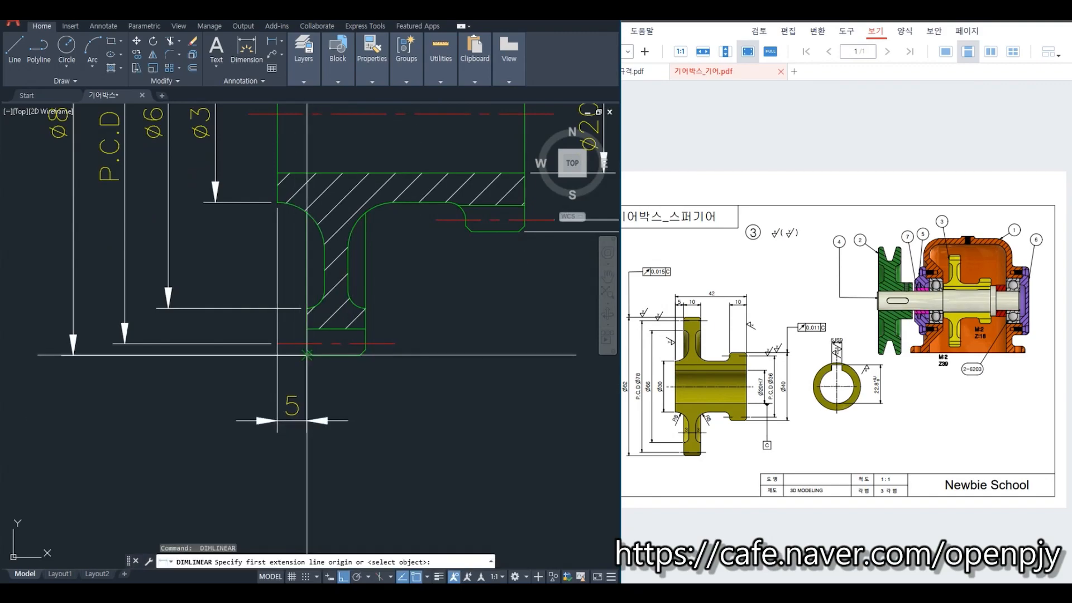
pyautogui.click(365, 354)
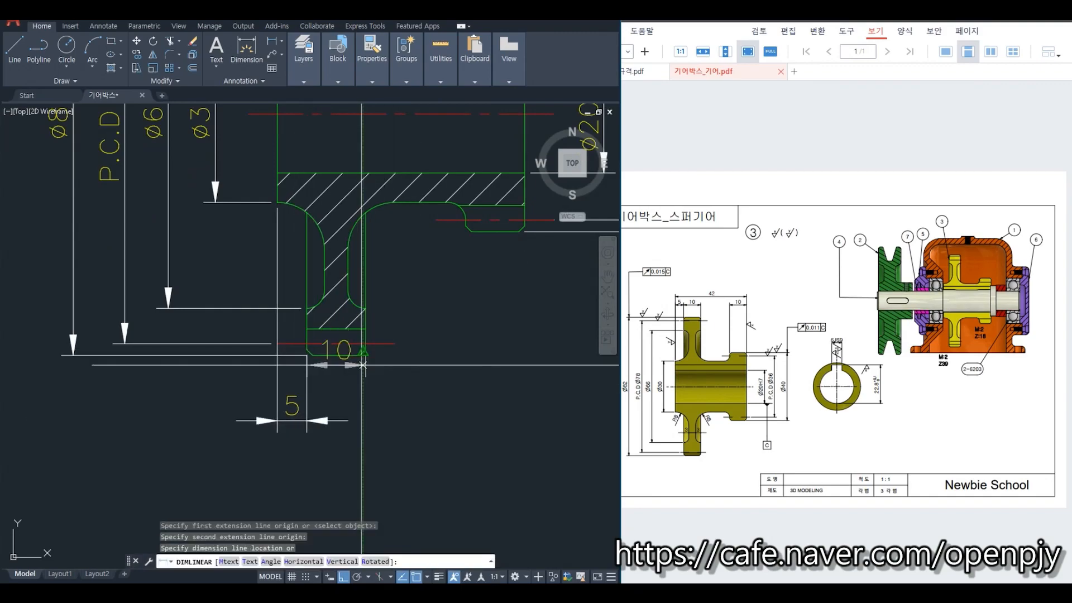
pyautogui.click(323, 421)
# - Dimension the small gear's face width, aligning its dimension line with the large gear's width dimension
pyautogui.moveTo(457, 446); pyautogui.dragTo(375, 424, button='middle')
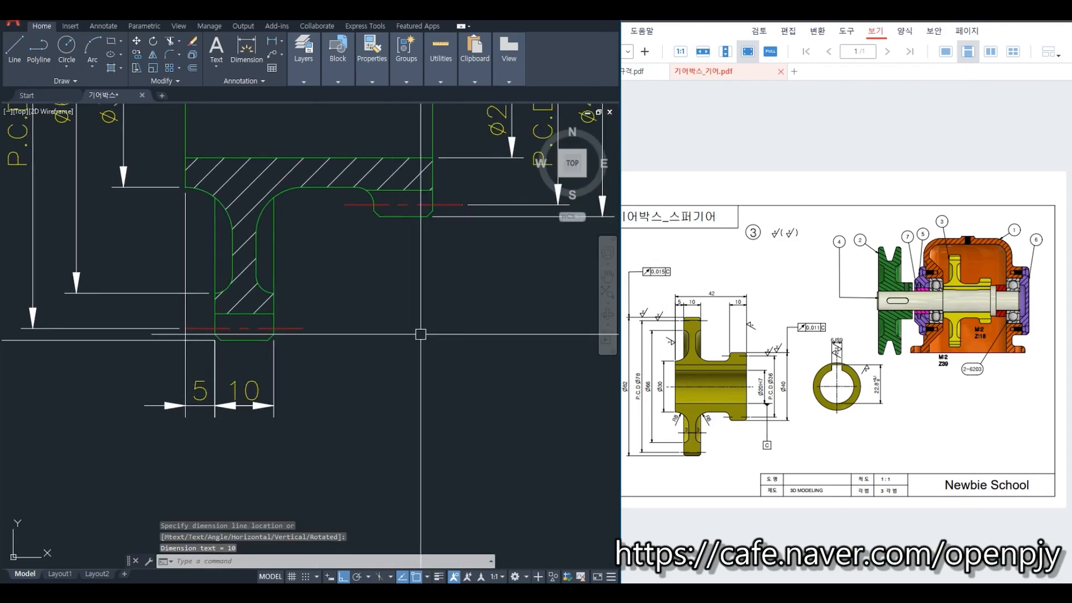
pyautogui.press('Return')
pyautogui.click(433, 210)
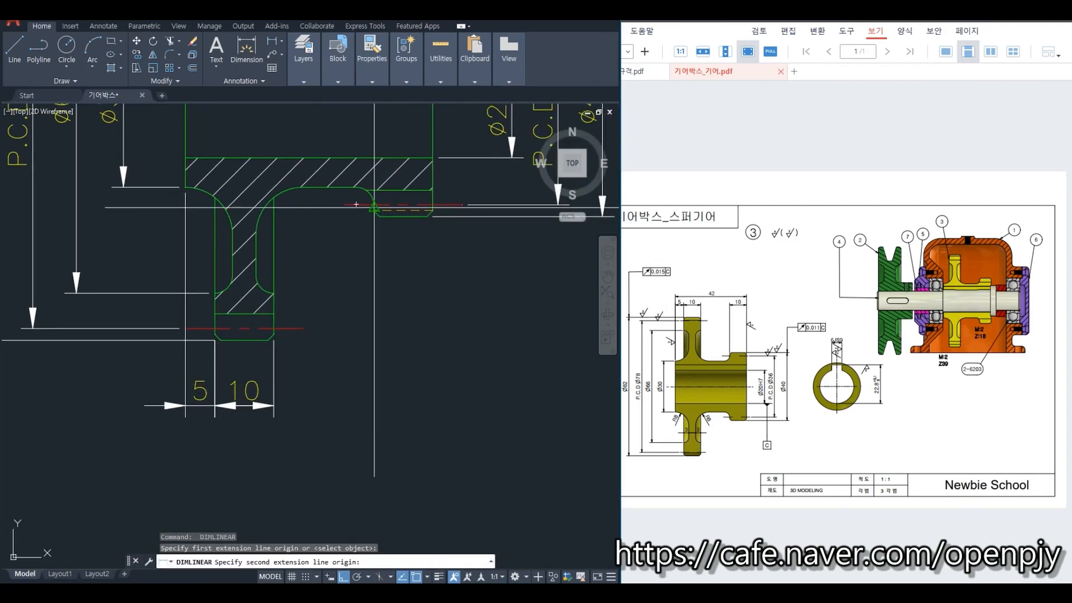
pyautogui.click(371, 210)
pyautogui.moveTo(398, 291); pyautogui.dragTo(456, 265, button='middle')
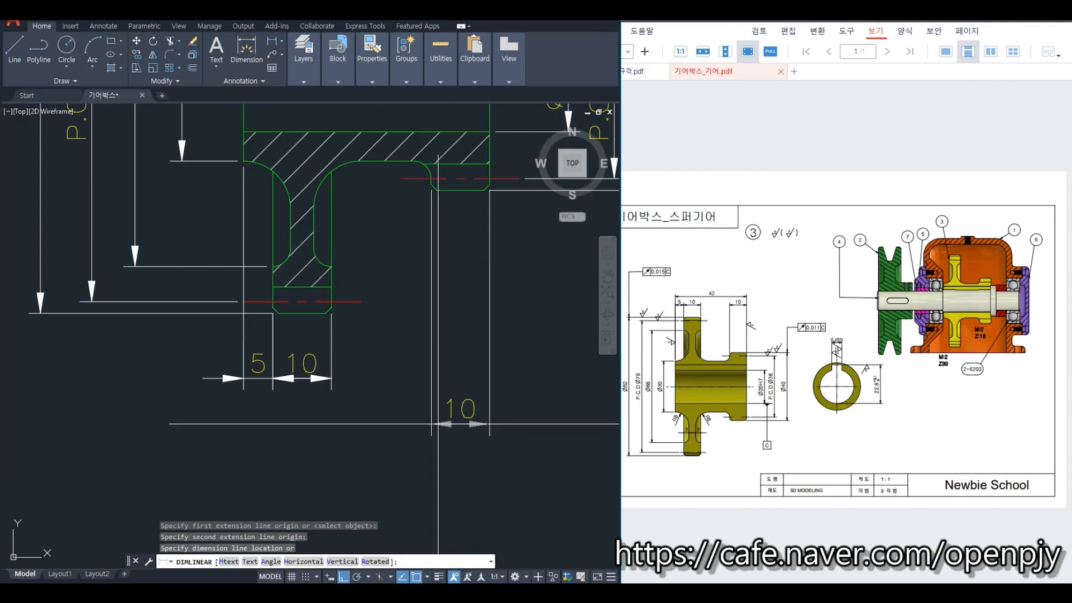
pyautogui.click(331, 378)
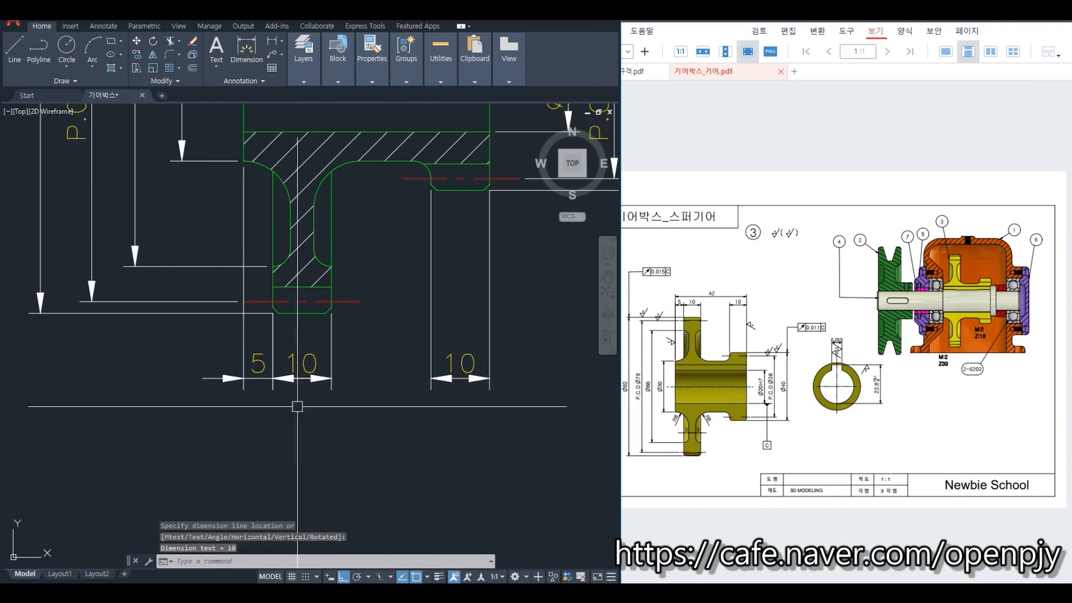
# - Dimension the spur gear's overall length, placing the dimension line beneath the row of width dimensions
pyautogui.press('space')
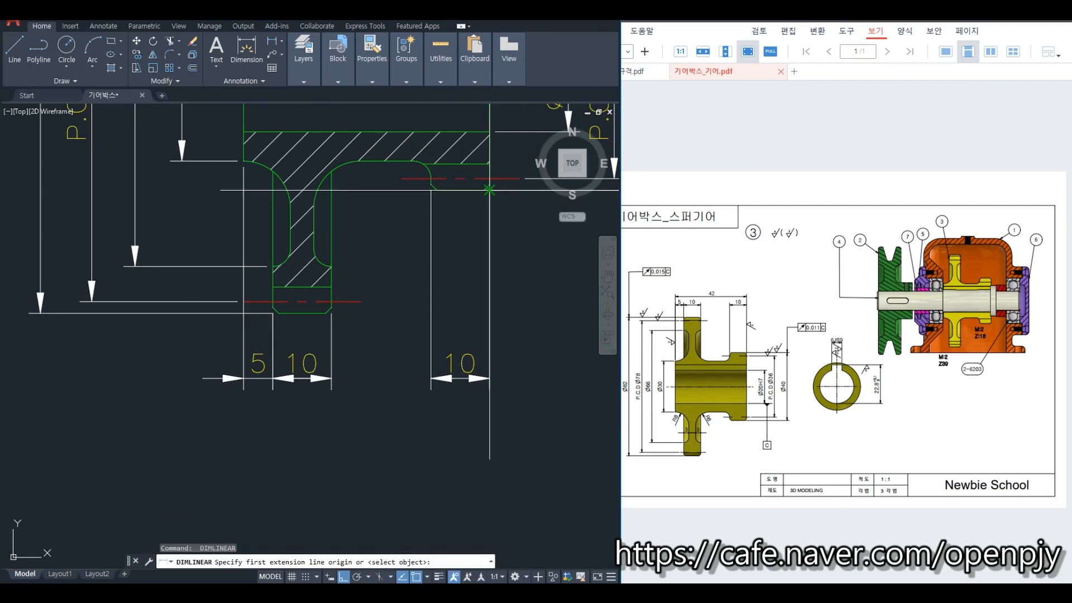
pyautogui.scroll(3, 493, 177)
pyautogui.click(477, 209)
pyautogui.scroll(-2, 491, 266)
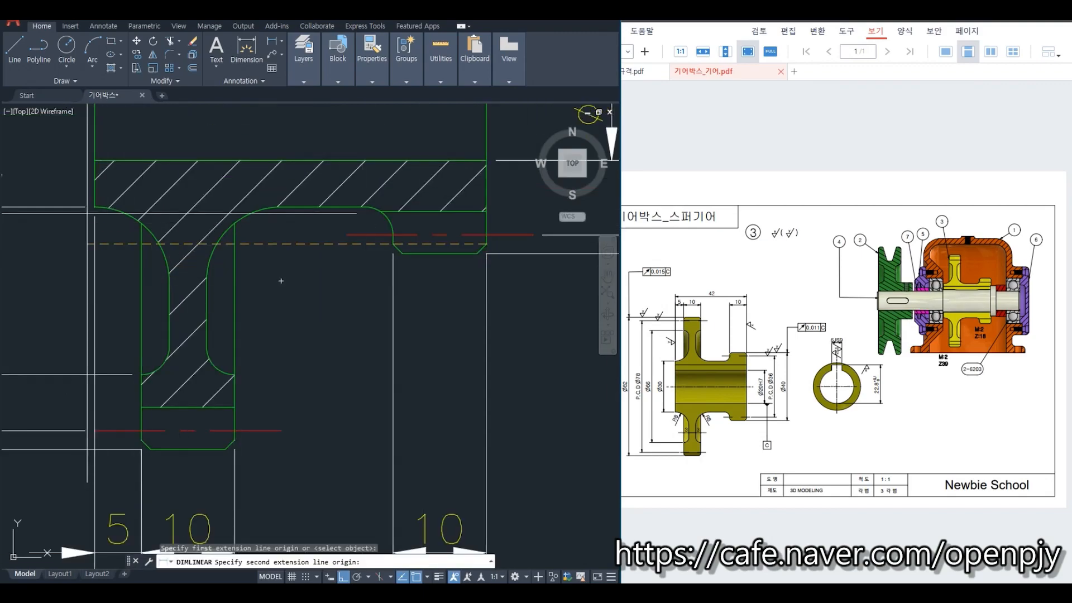
pyautogui.click(94, 207)
pyautogui.scroll(-2, 248, 280)
pyautogui.moveTo(345, 438); pyautogui.dragTo(343, 373, button='middle')
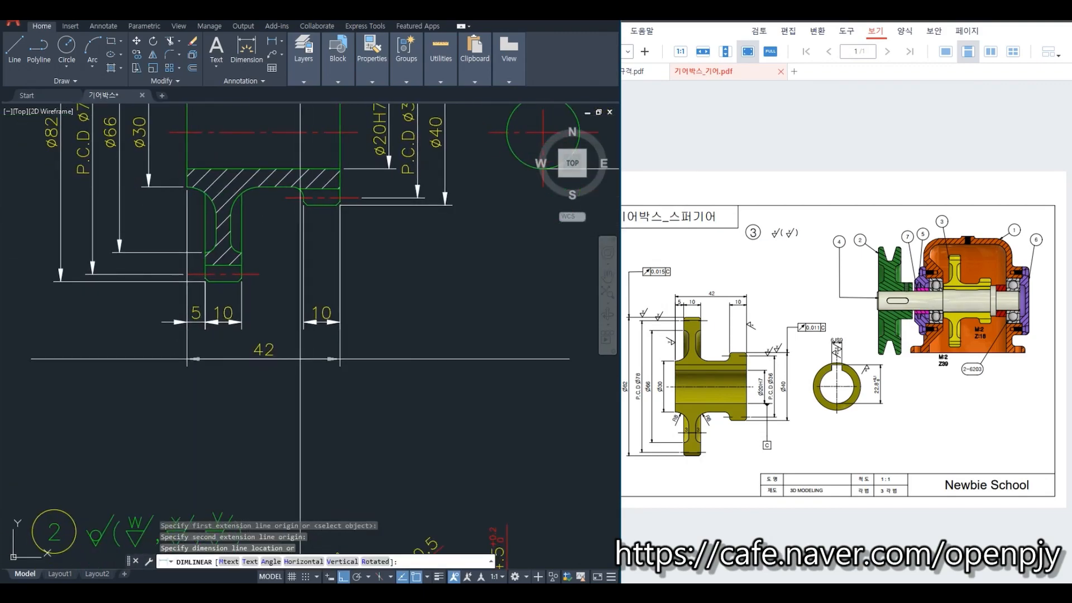
pyautogui.click(298, 355)
# - Copy the part 1 balloon with its surface finish symbols above the spur gear views and renumber the copy 3
pyautogui.scroll(-6, 398, 367)
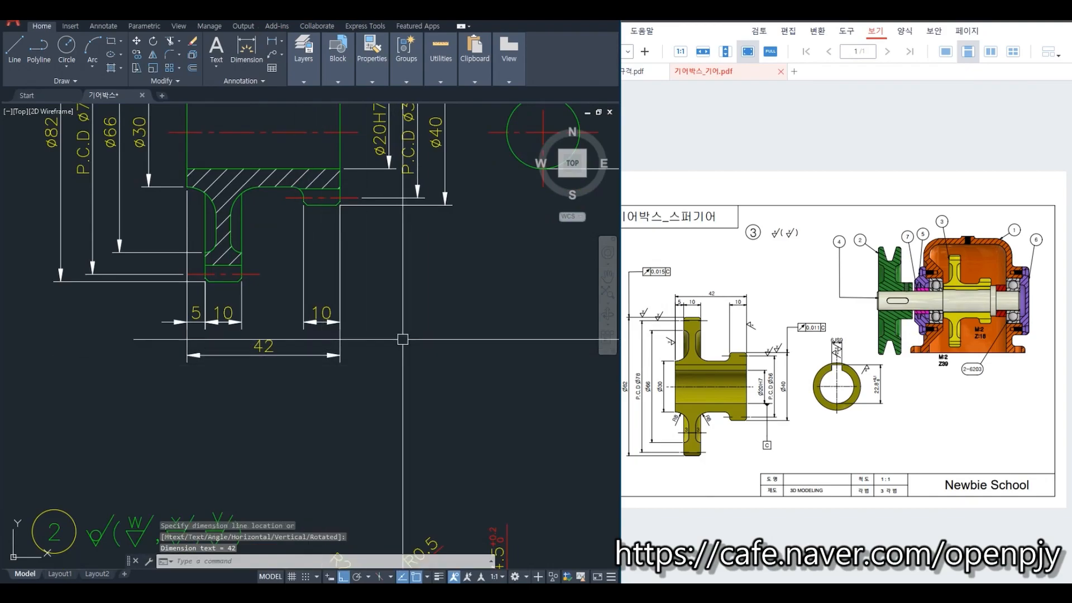
pyautogui.moveTo(288, 256); pyautogui.dragTo(419, 341, button='middle')
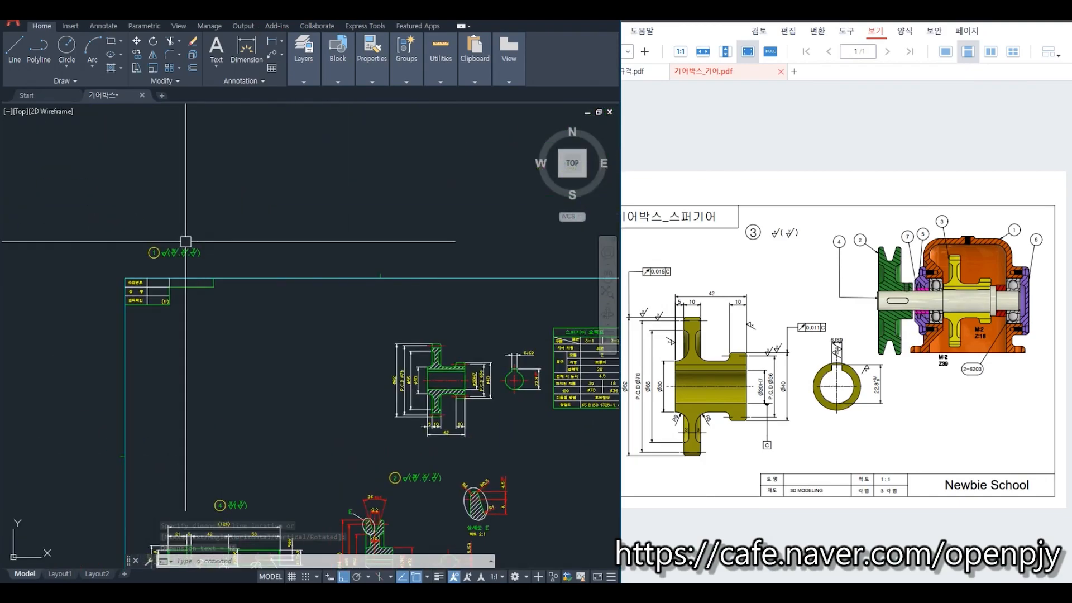
pyautogui.scroll(5, 213, 279)
pyautogui.write('co')
pyautogui.press('Return')
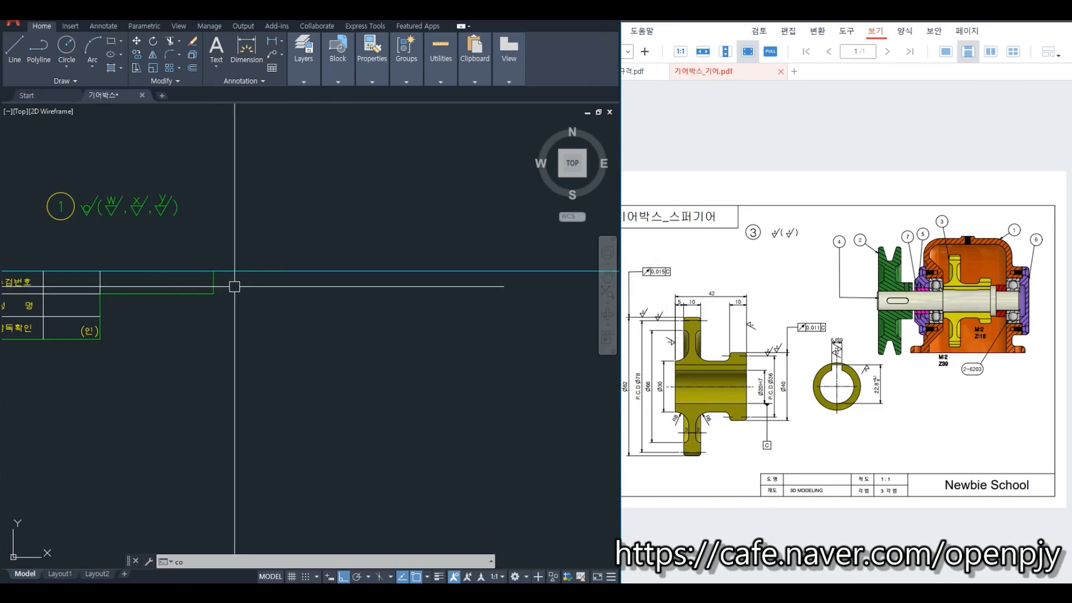
pyautogui.click(220, 240)
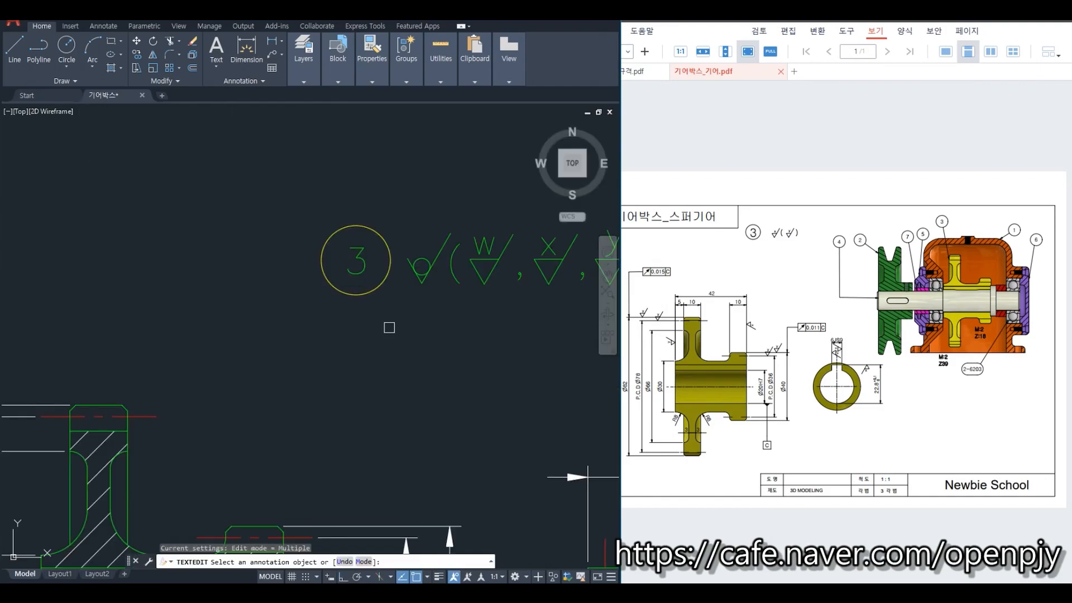
pyautogui.press('Escape')
# - Delete the w surface finish symbol from the parentheses beside the part 3 balloon
pyautogui.moveTo(452, 352); pyautogui.dragTo(357, 364, button='middle')
pyautogui.click(376, 345)
pyautogui.click(370, 232)
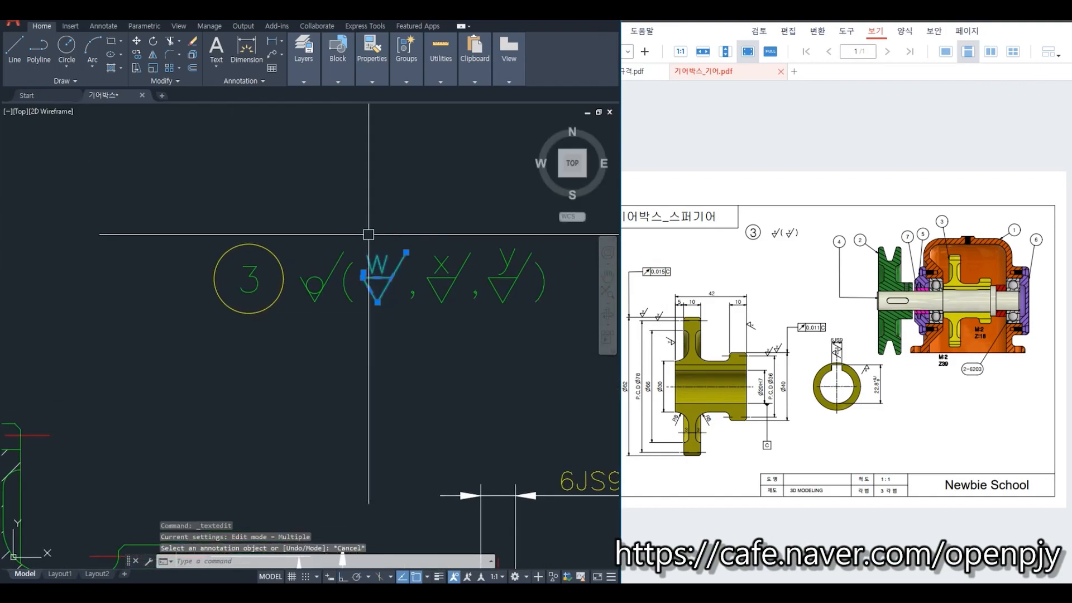
pyautogui.press('Delete')
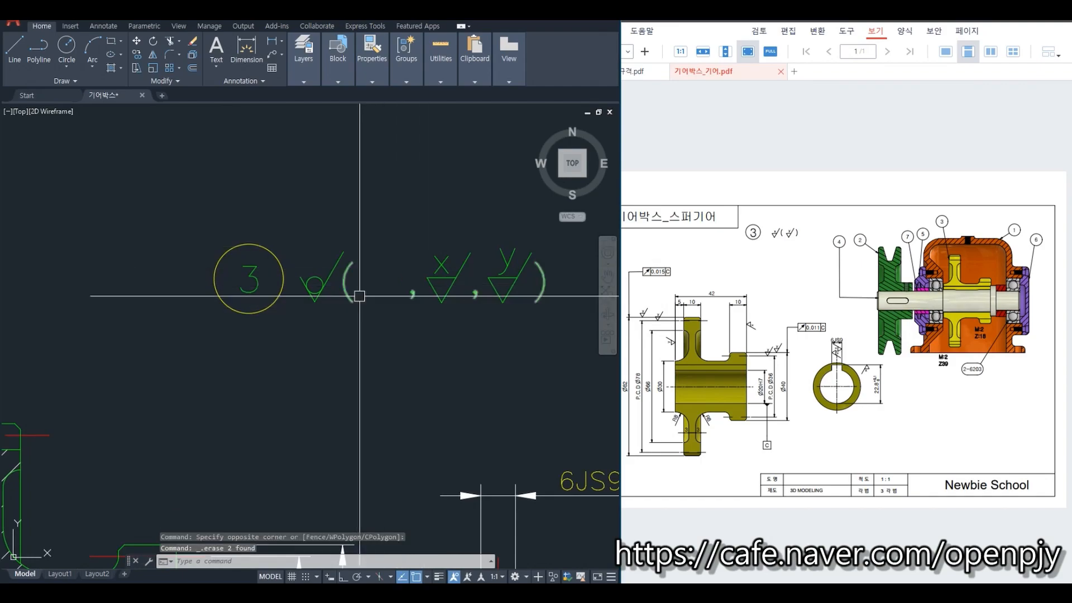
# - Move the x and y surface finish symbols left by one position inside the part 3 parentheses to close the gap
pyautogui.write('m')
pyautogui.press('Return')
pyautogui.click(471, 311)
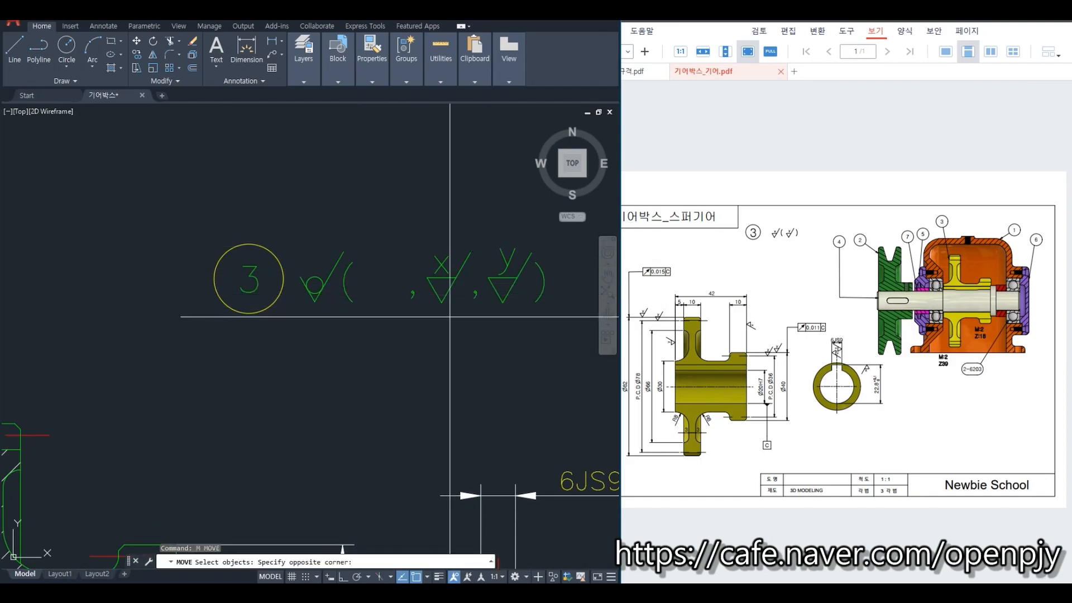
pyautogui.click(430, 248)
pyautogui.click(508, 318)
pyautogui.click(487, 239)
pyautogui.press('Return')
pyautogui.click(503, 339)
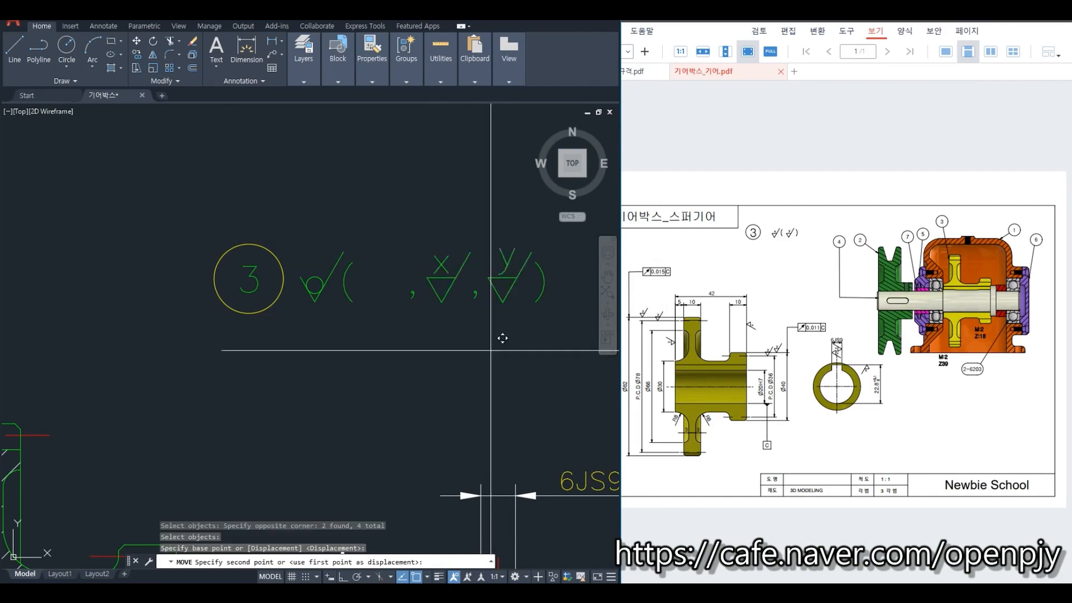
pyautogui.click(439, 340)
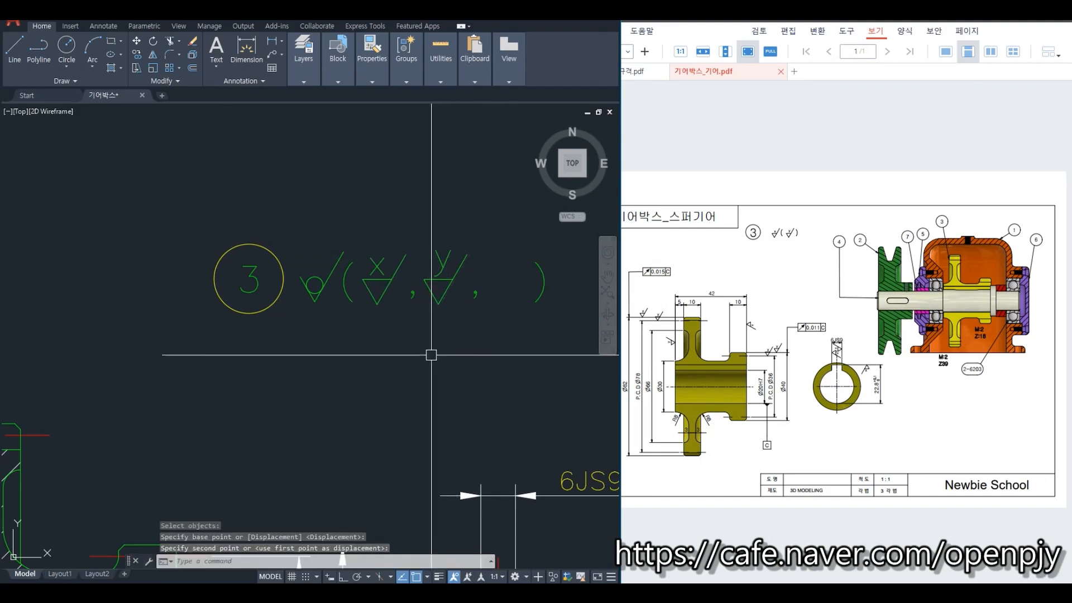
# - Edit the part 3 parentheses text to remove the second comma and extra spacing so it closes after the y symbol
pyautogui.write('ed')
pyautogui.press('Return')
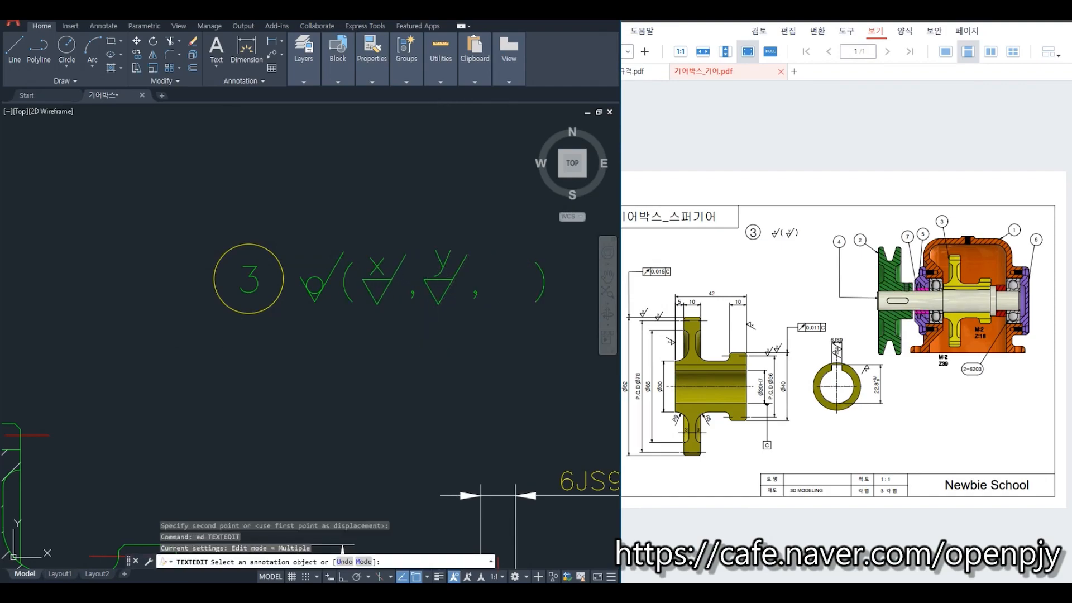
pyautogui.click(474, 300)
pyautogui.press('BackSpace')
pyautogui.press('BackSpace')
pyautogui.press('BackSpace')
pyautogui.press('Return')
pyautogui.press('Escape')
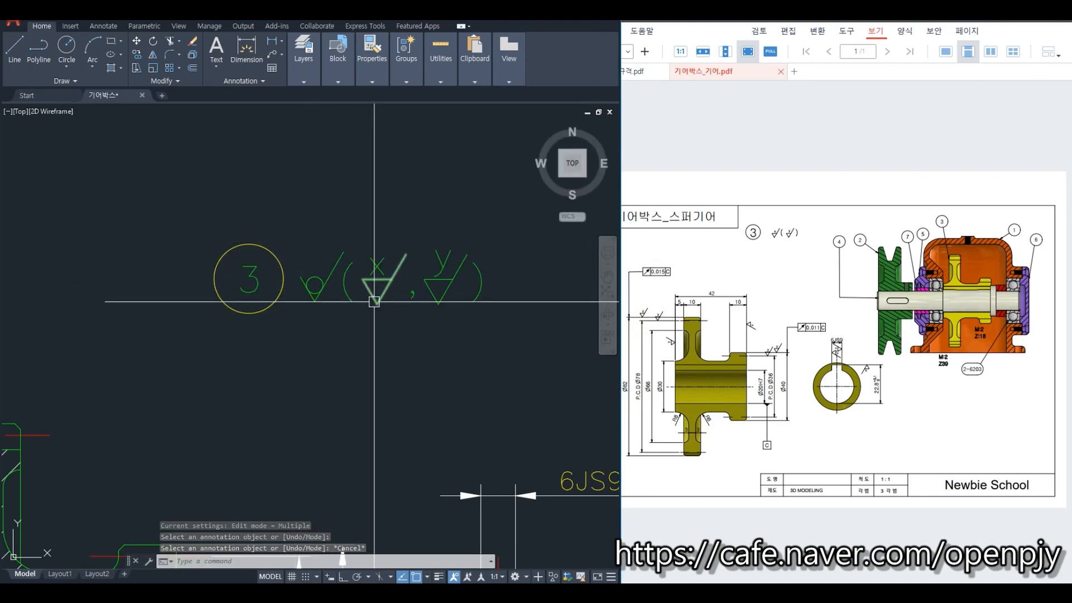
pyautogui.scroll(-2, 435, 296)
pyautogui.scroll(-2, 423, 399)
pyautogui.moveTo(420, 420)
pyautogui.mouseDown(button='middle')
pyautogui.moveTo(378, 295)
pyautogui.moveTo(327, 287)
pyautogui.mouseUp(button='middle')
pyautogui.scroll(2, 356, 397)
pyautogui.scroll(-2, 373, 391)
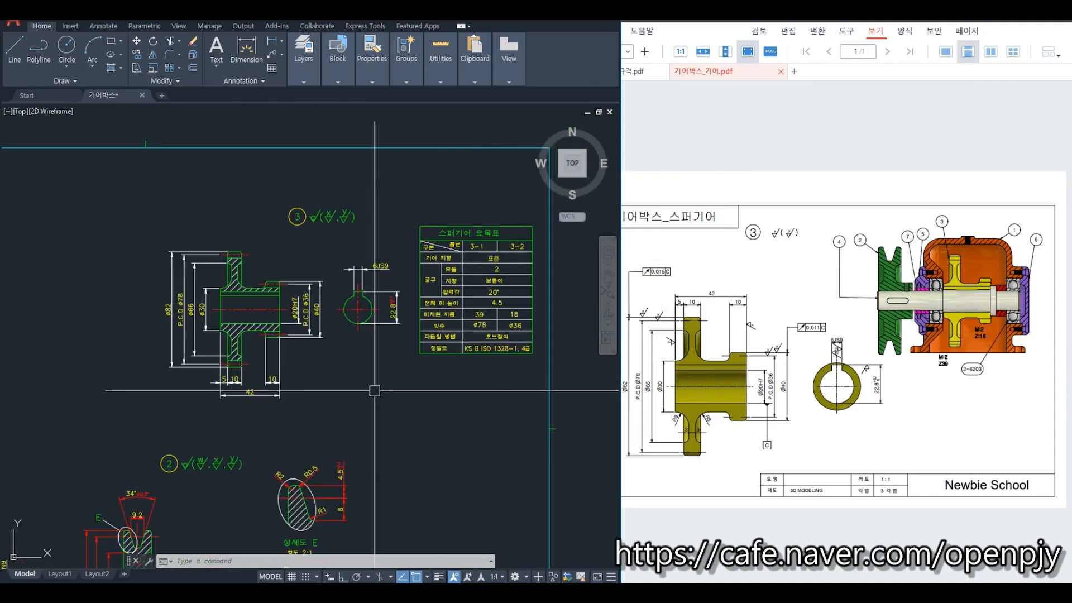
pyautogui.moveTo(406, 409); pyautogui.dragTo(382, 386, button='middle')
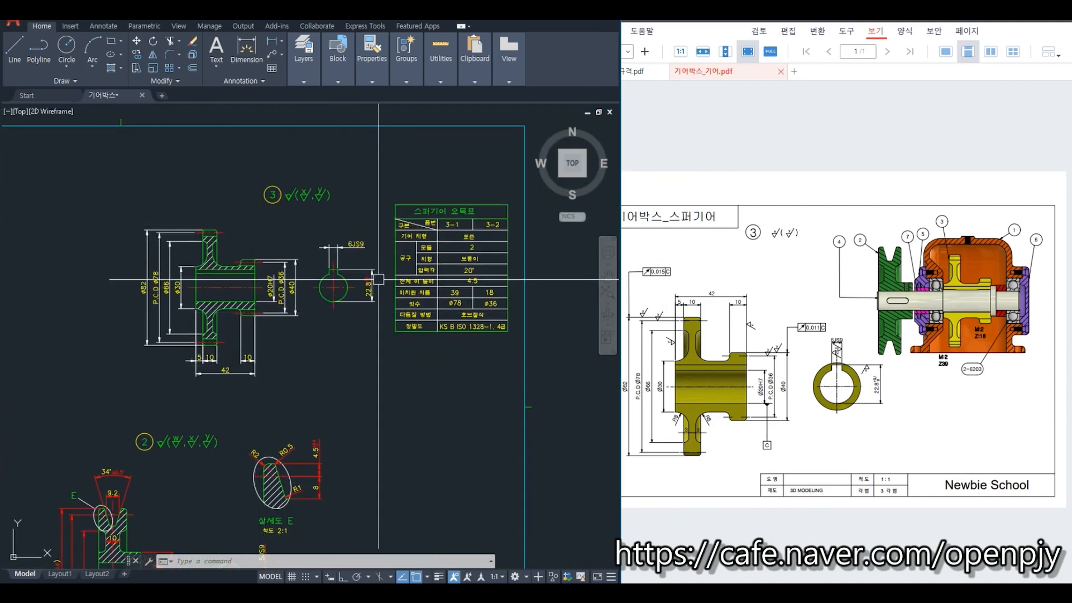